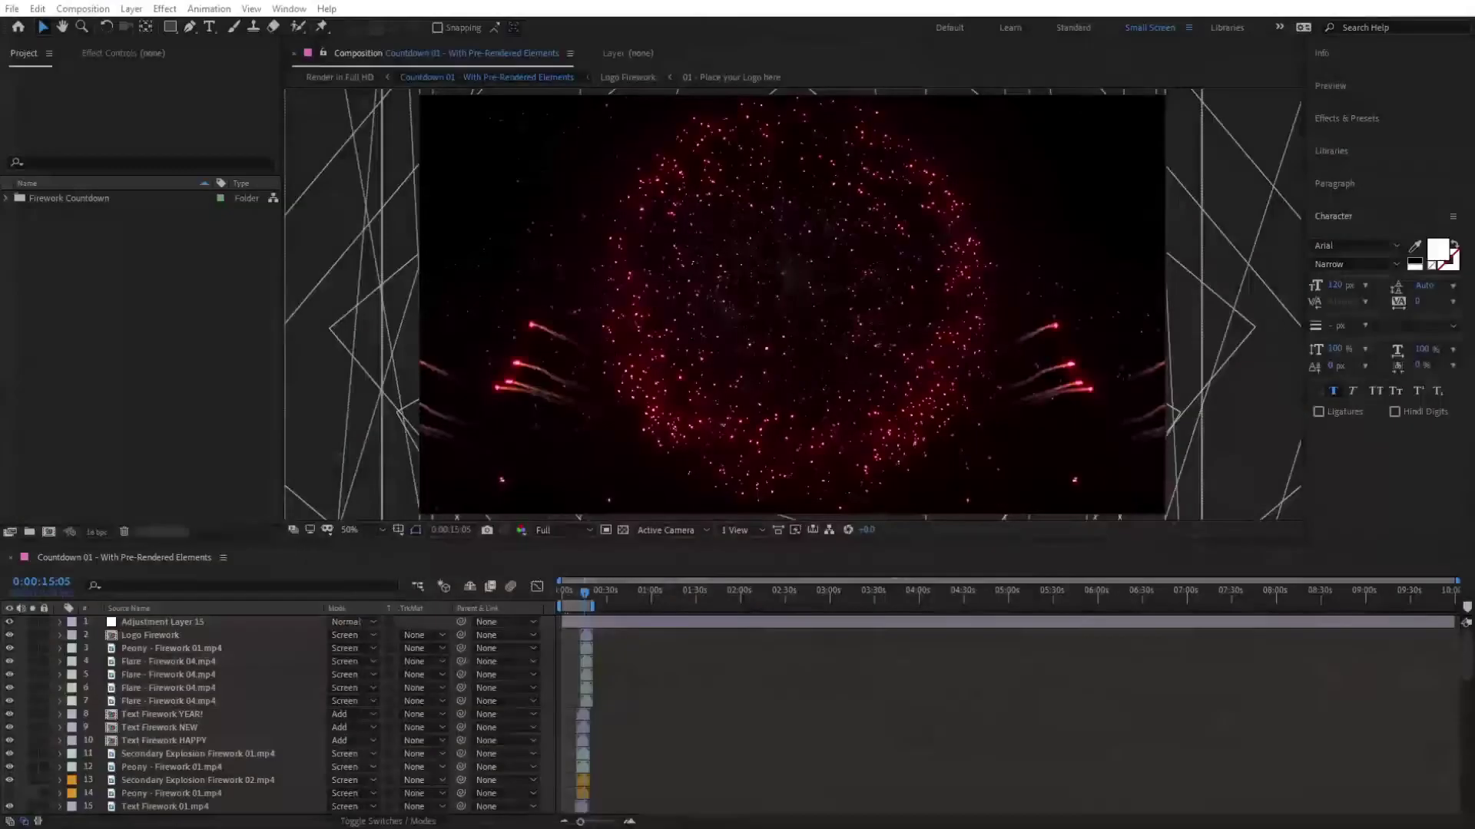
Step: Expand the Firework Countdown project folder and examine its Fireworks, Countdown Comps and Render your project Here subfolders
left_click(845, 137)
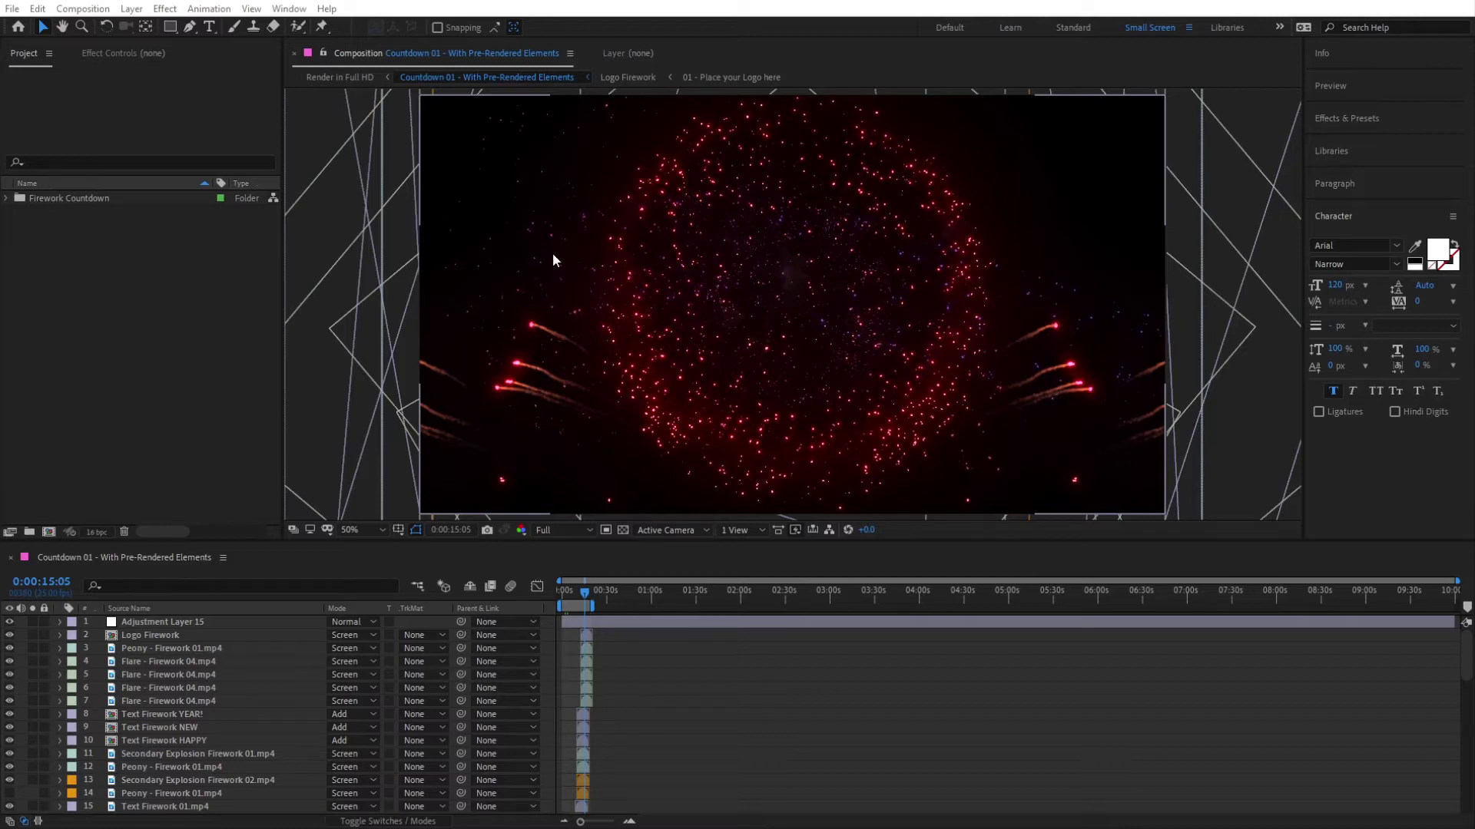
left_click(130, 292)
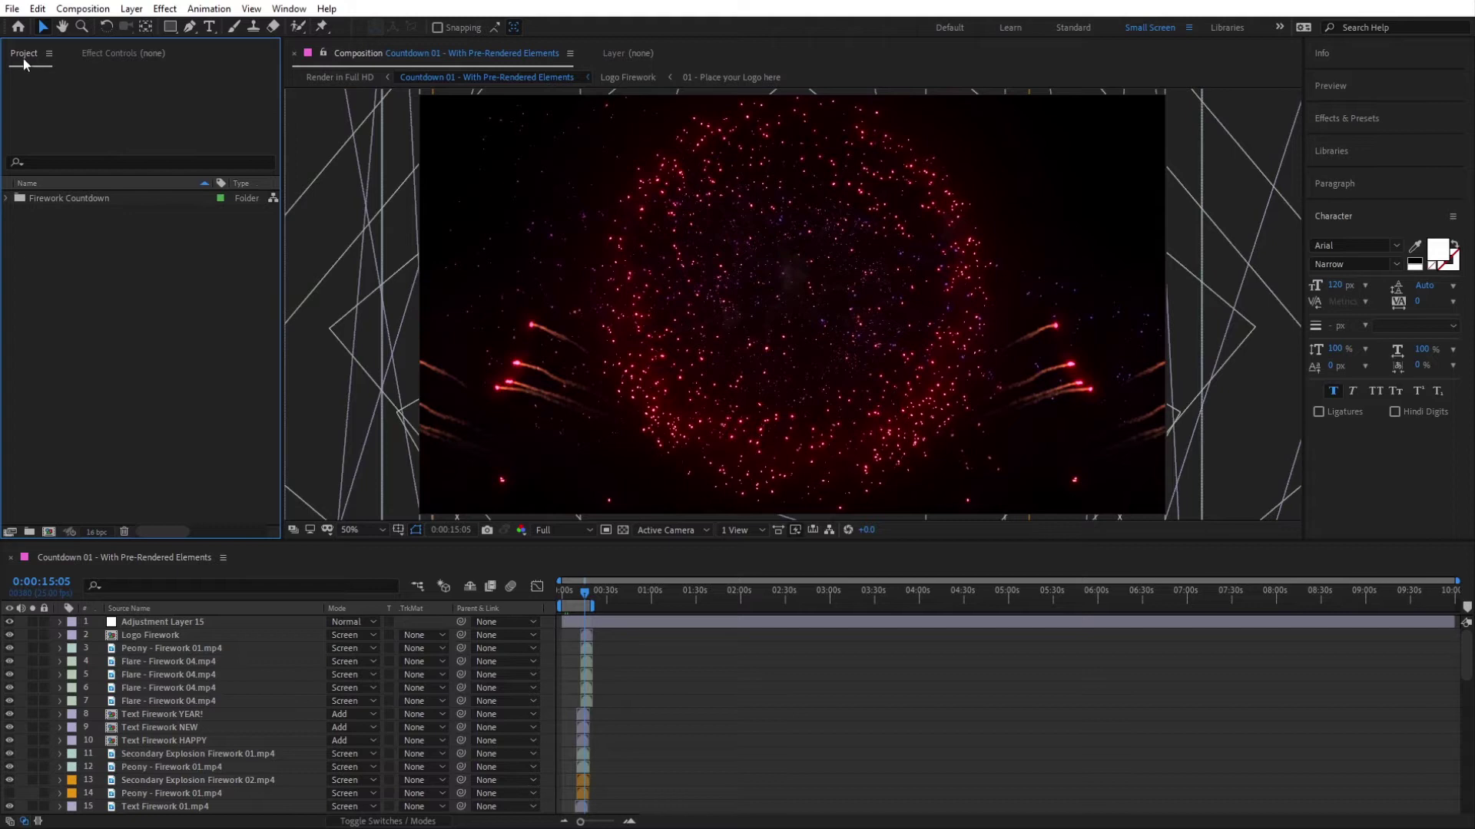
left_click(39, 201)
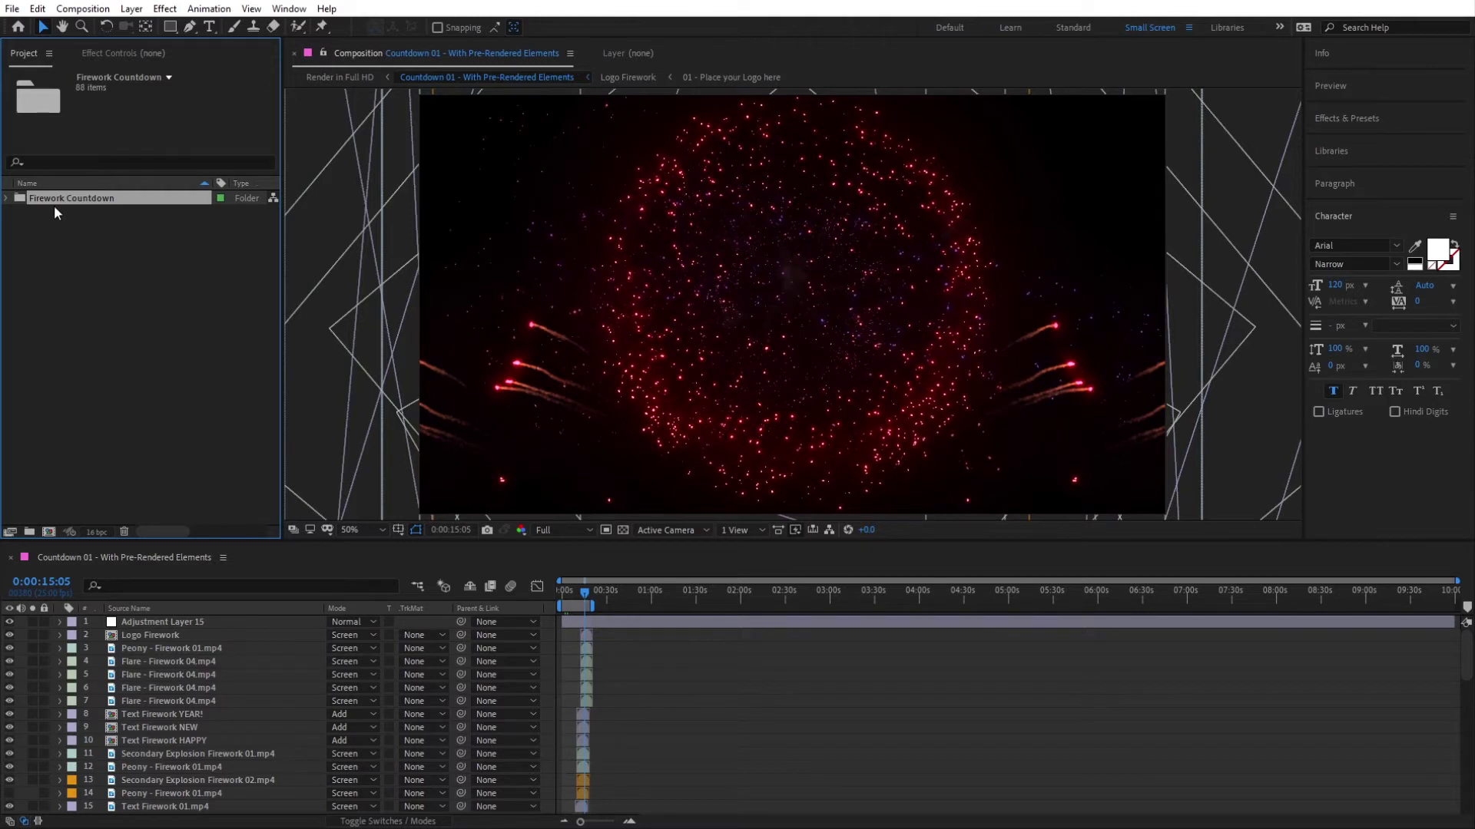
left_click(7, 199)
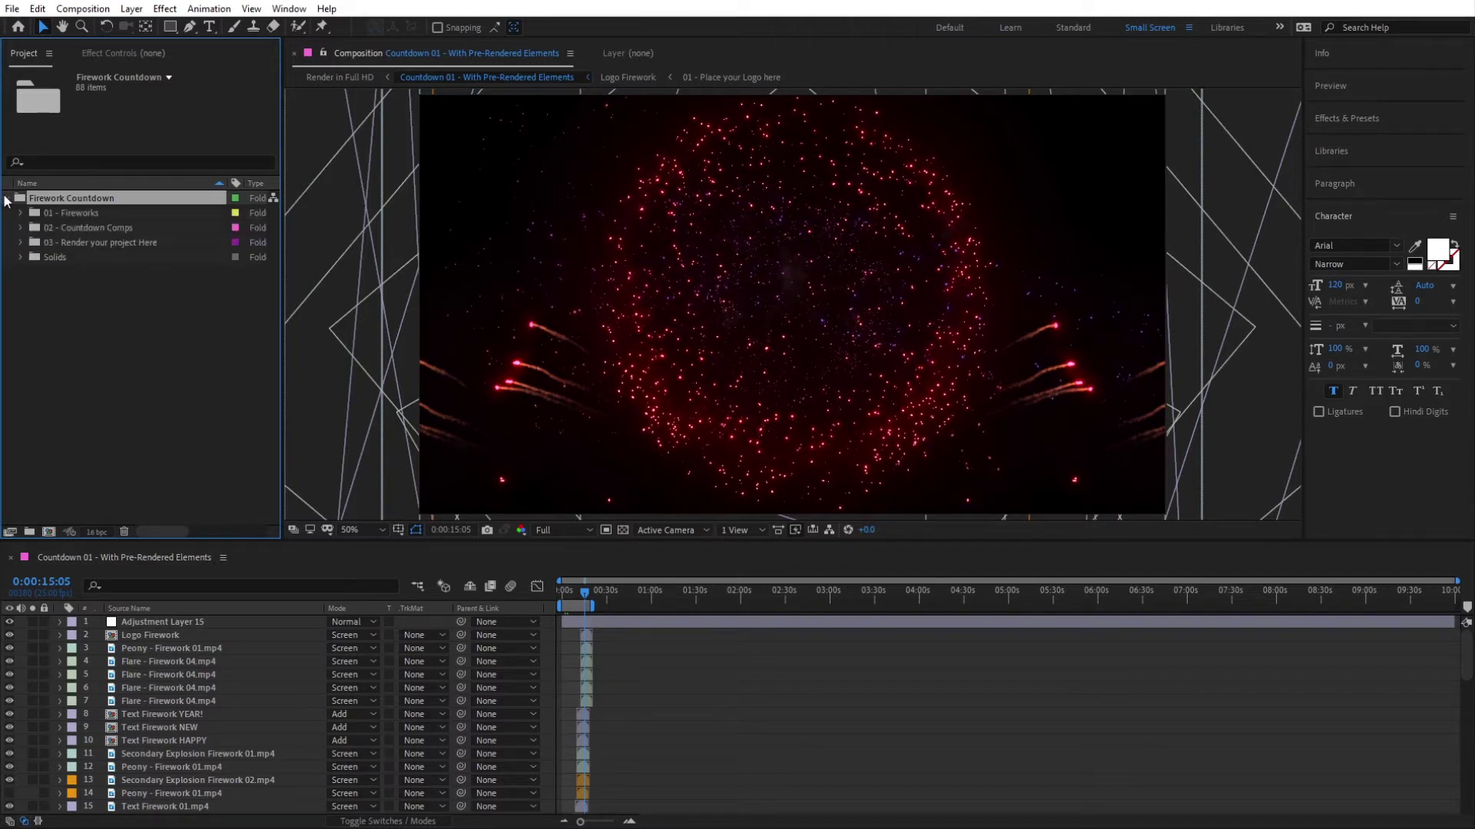
left_click(72, 214)
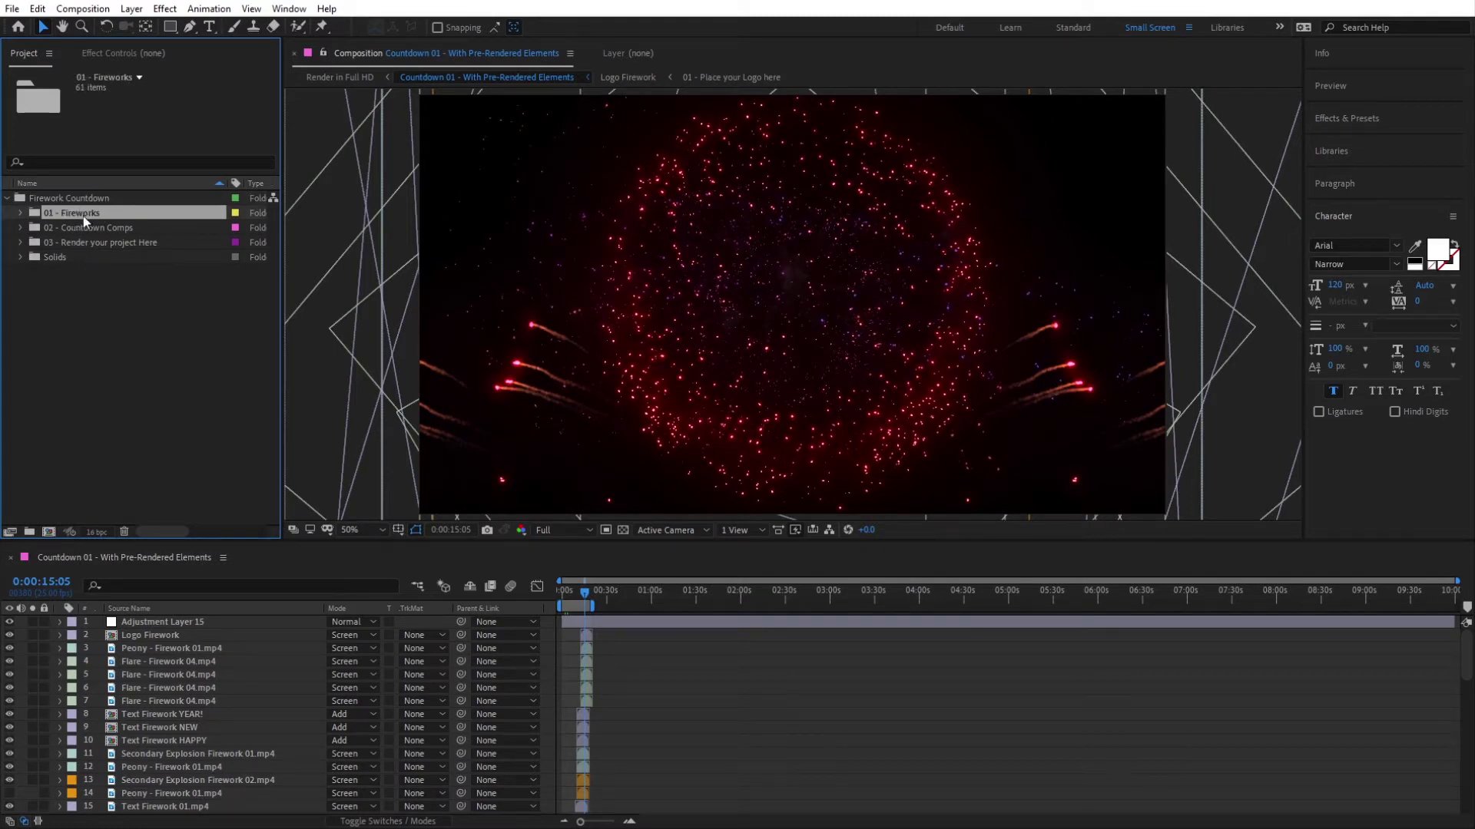
left_click(80, 228)
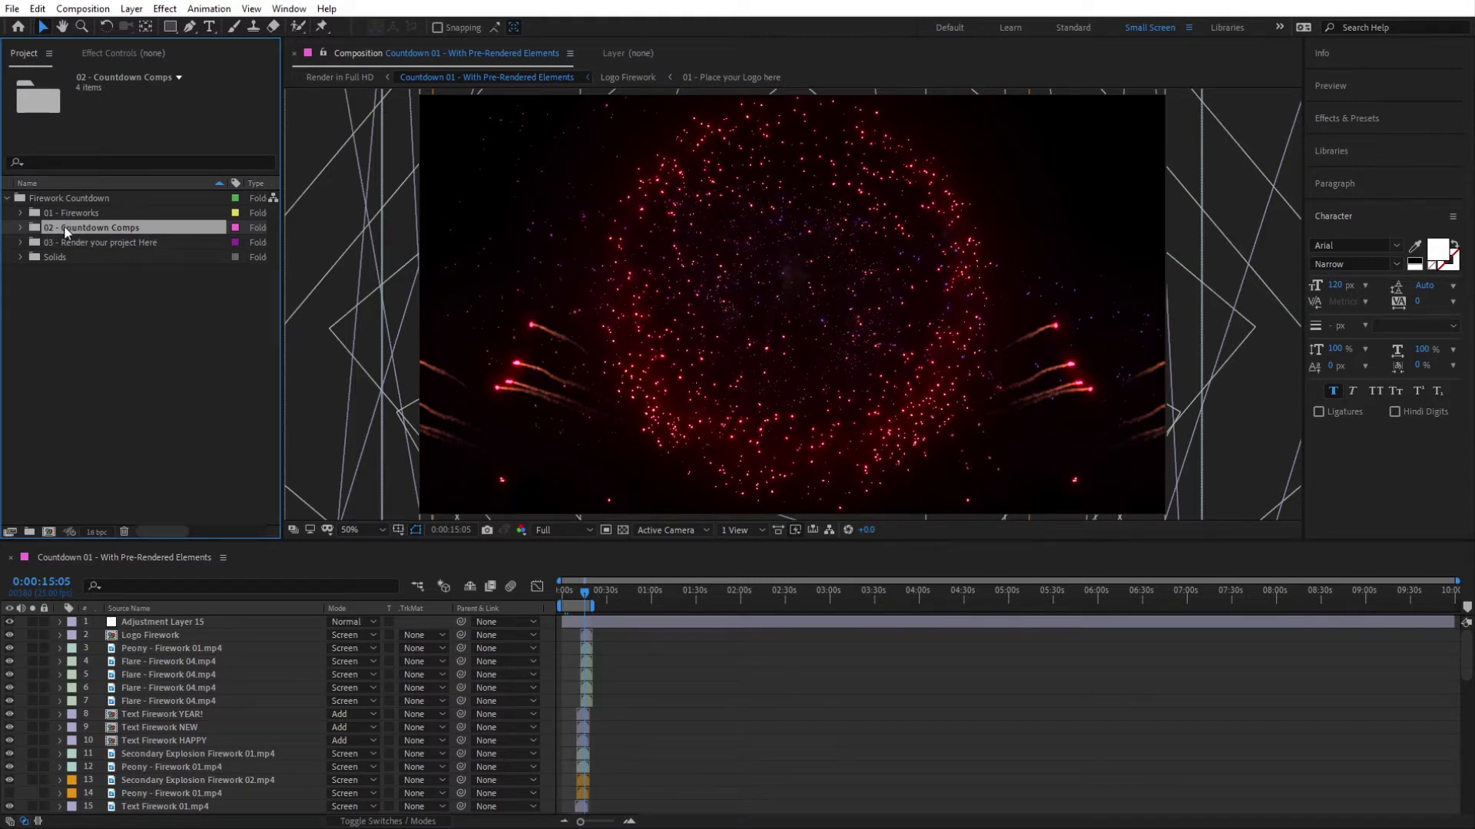
left_click(83, 243)
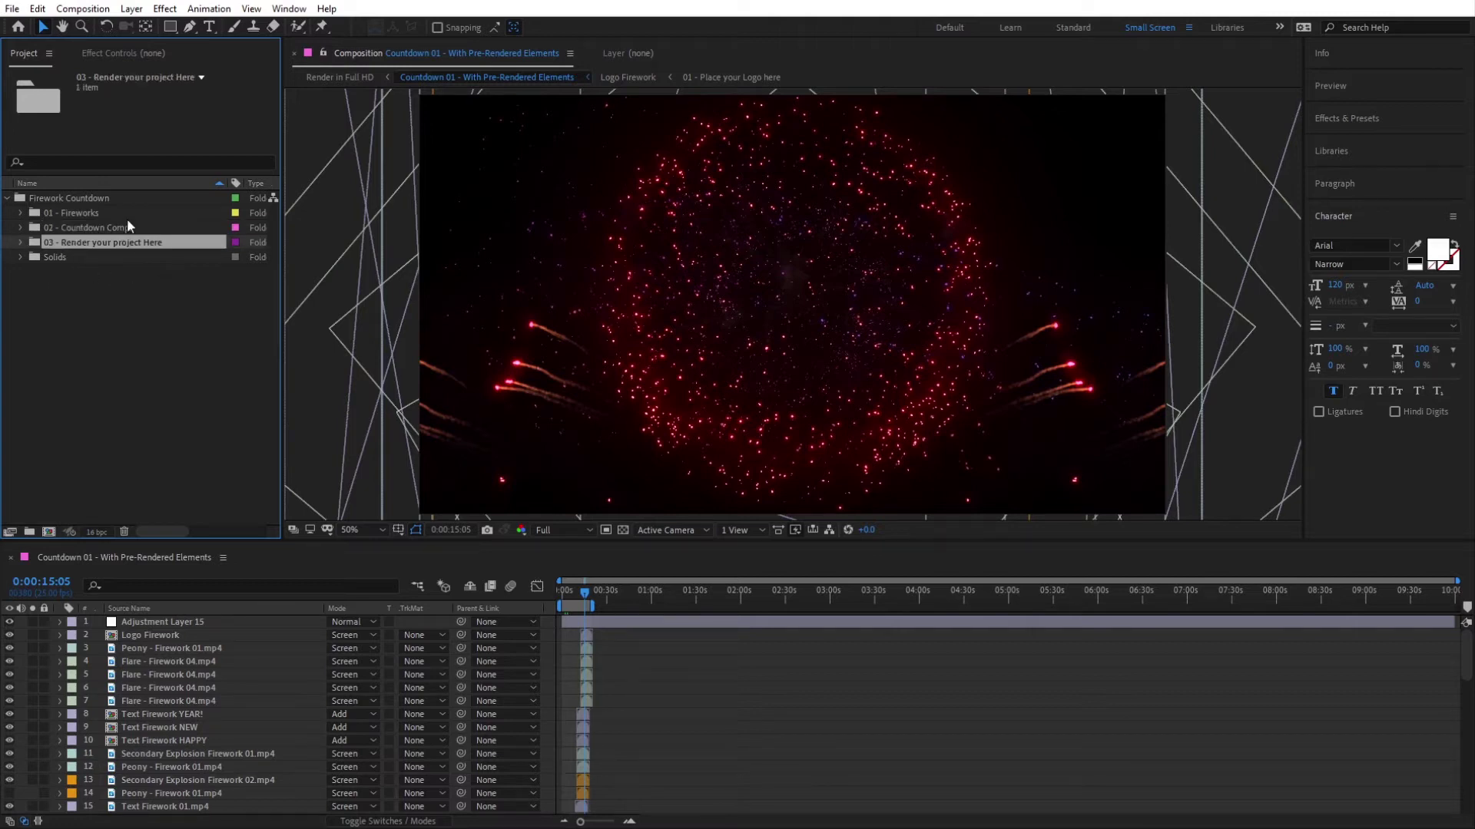
Step: Expand the top-level 01 - Fireworks folder and compare its inner 01 - Fireworks and Pre-Rendered Bonus Files subfolders
left_click(57, 214)
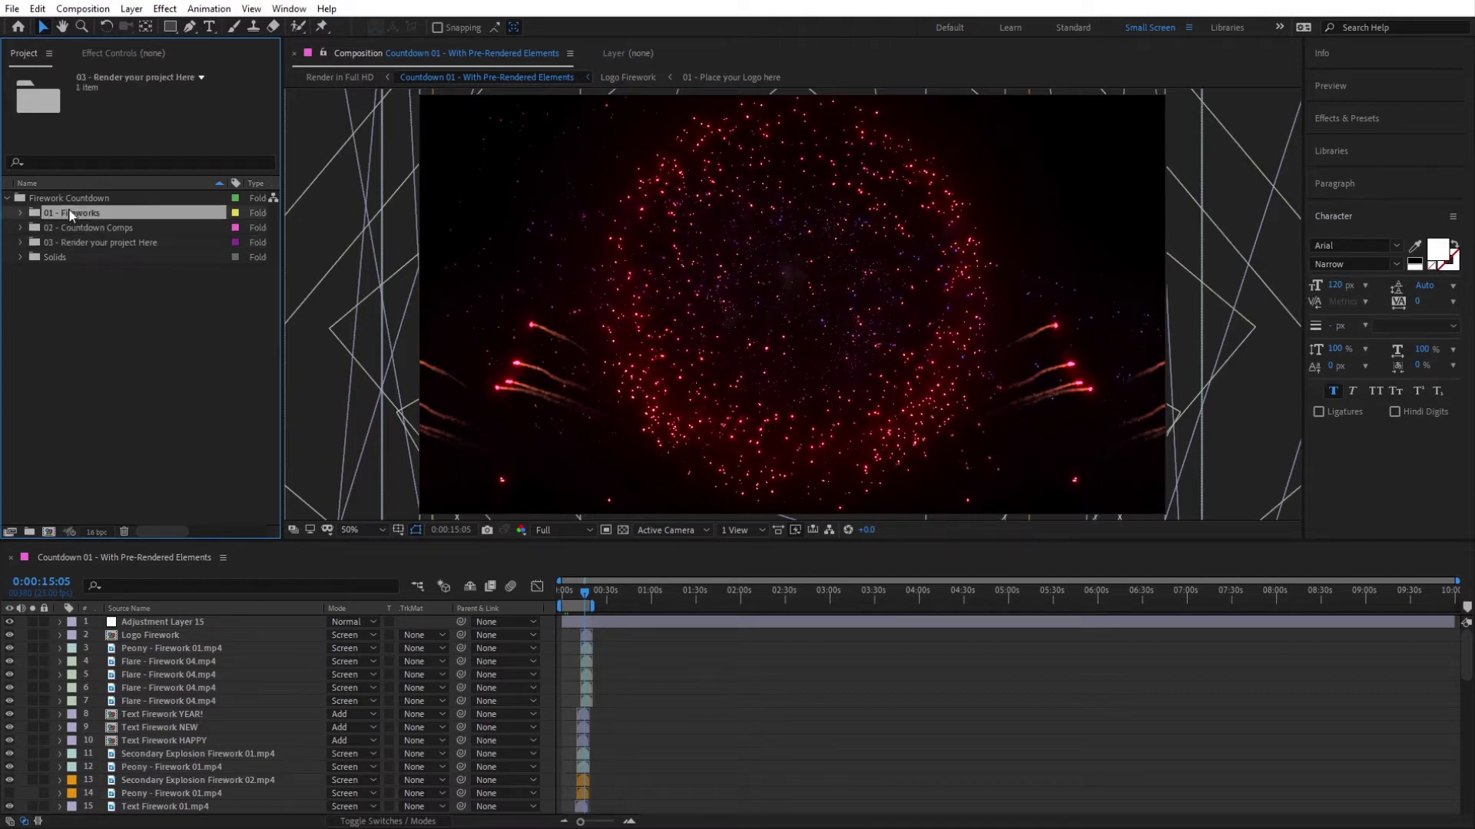
left_click(22, 214)
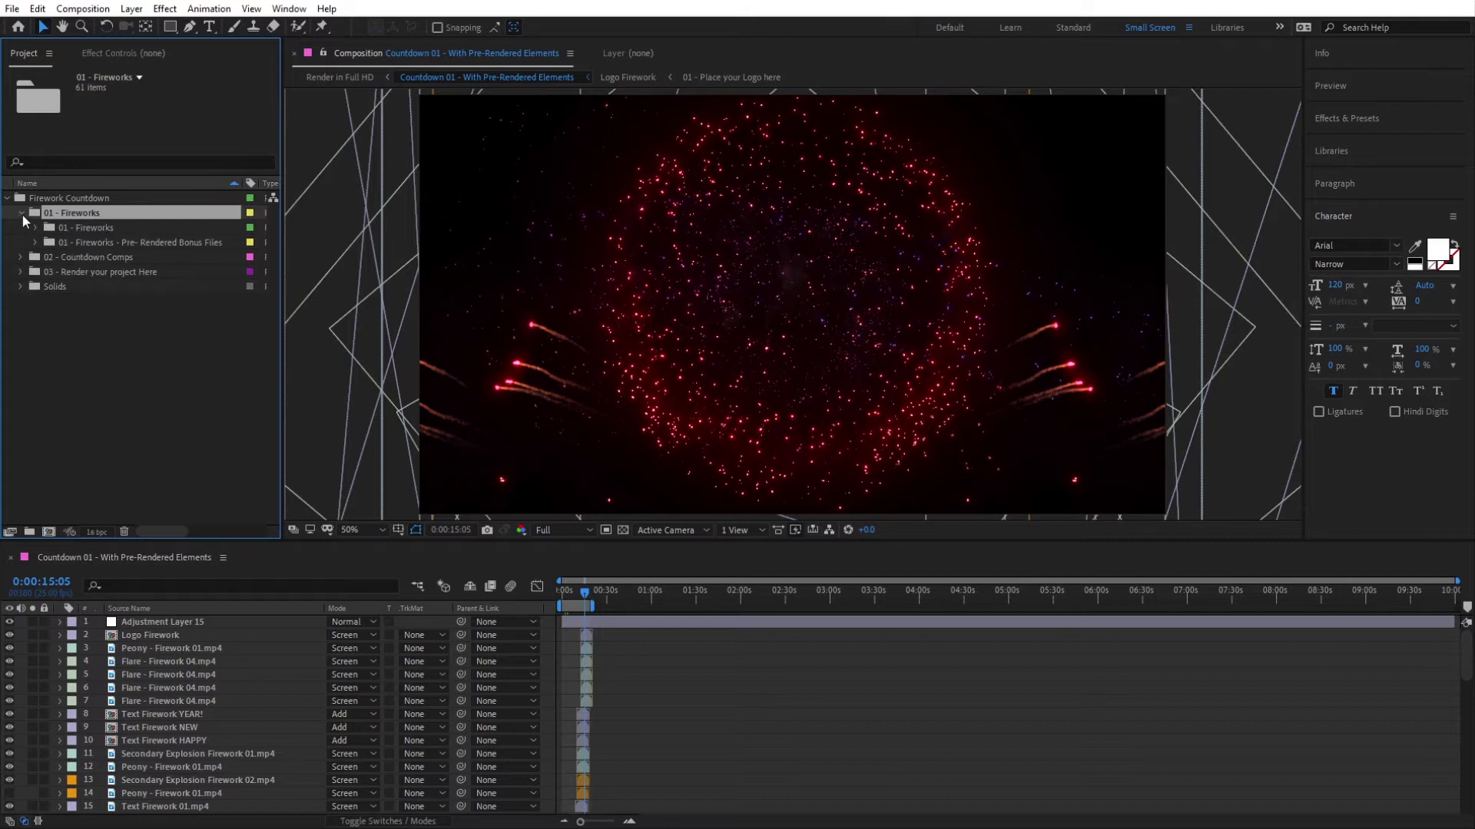
left_click(90, 228)
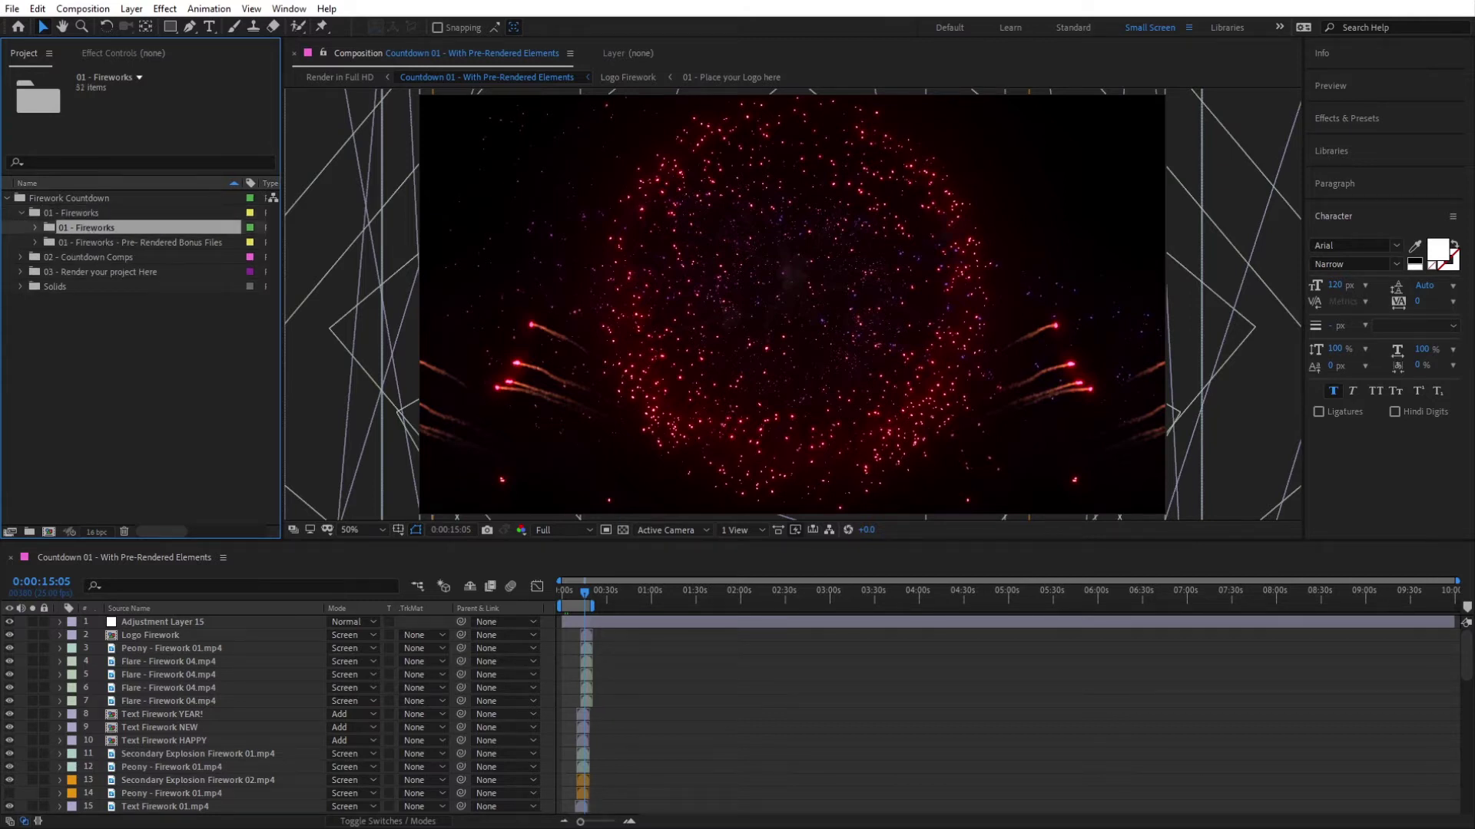
left_click(36, 228)
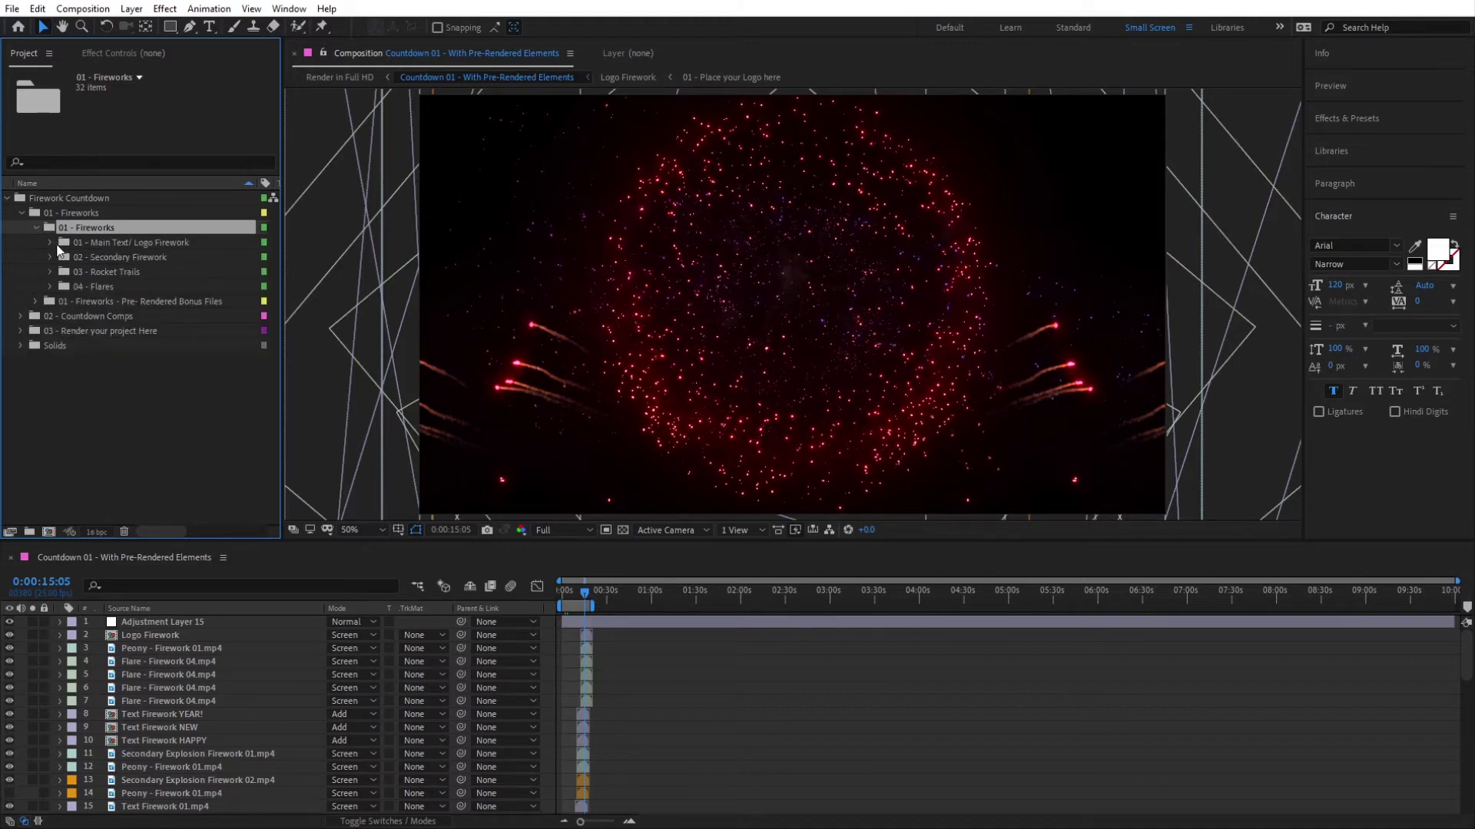
left_click(36, 227)
left_click(98, 244)
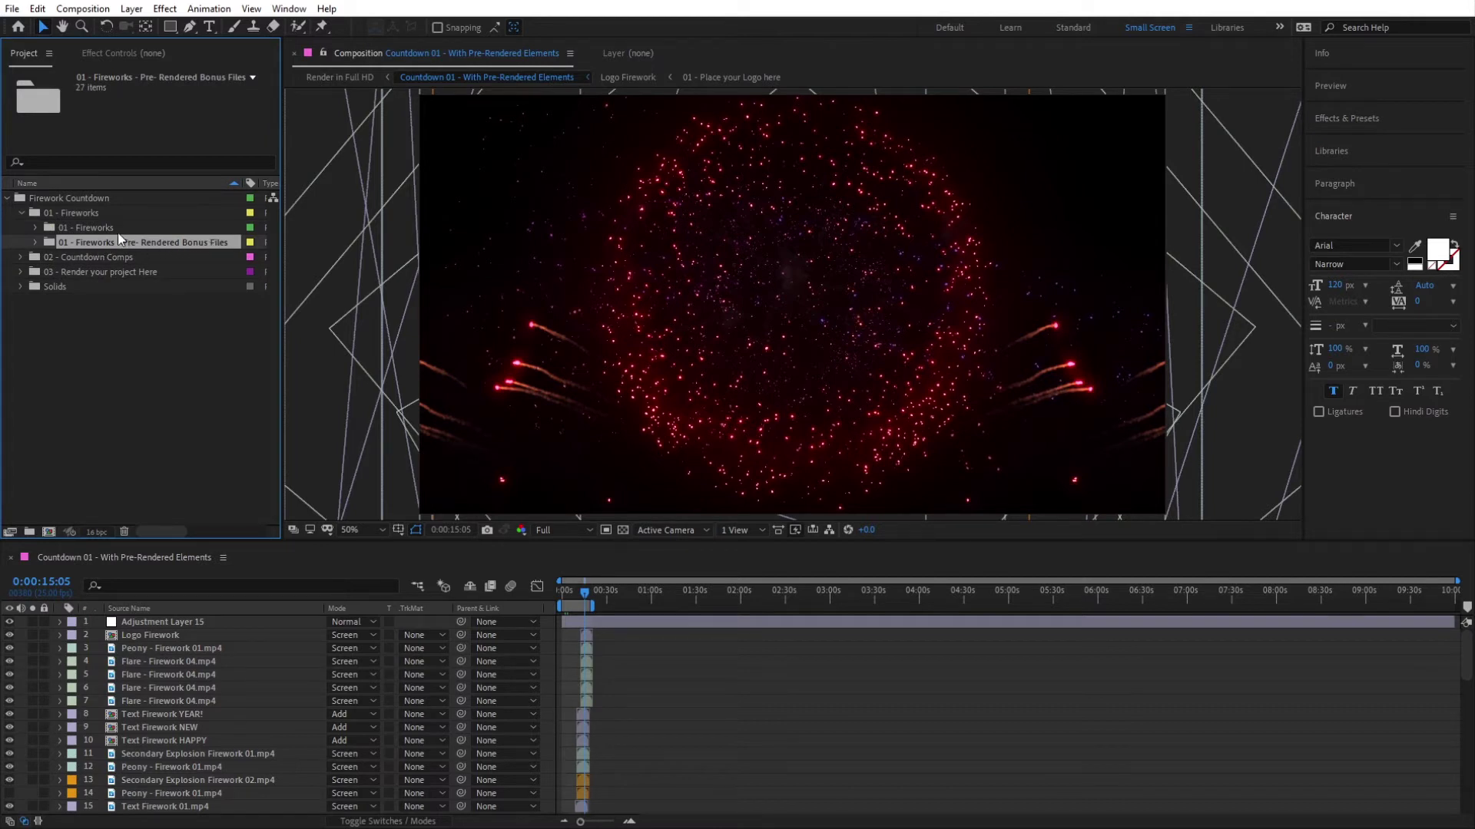
left_click(103, 228)
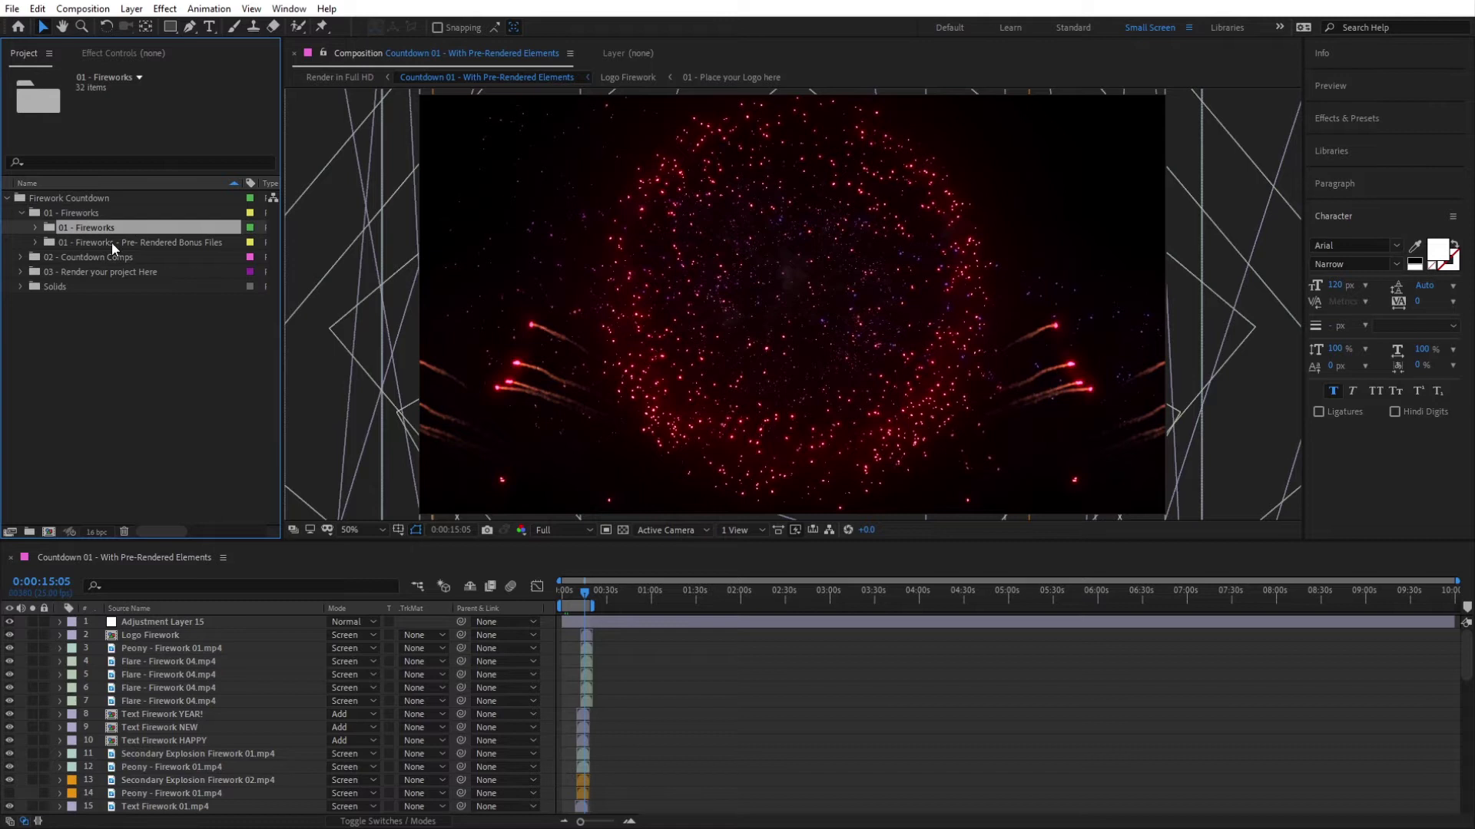
left_click(92, 241)
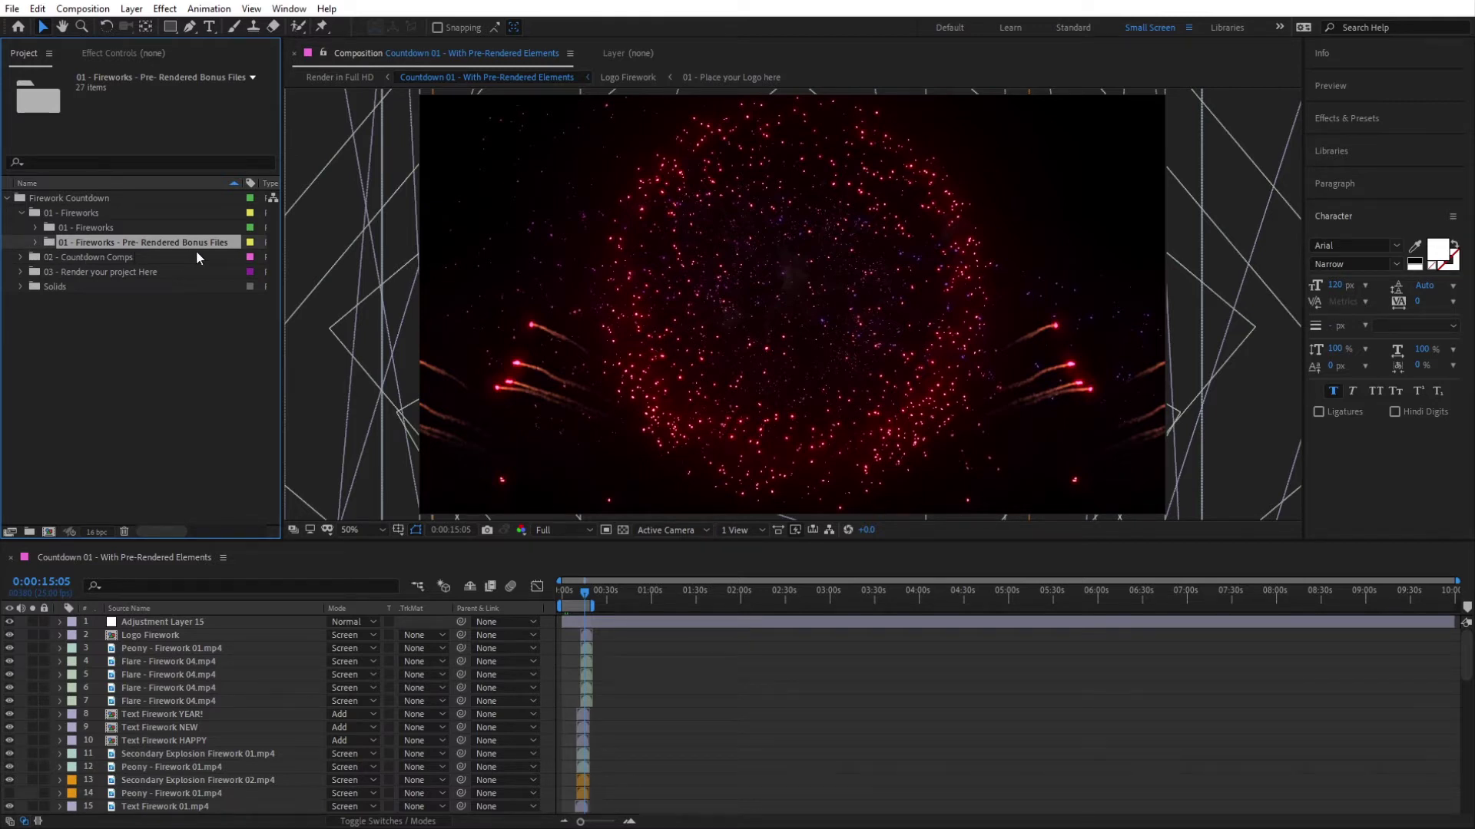
left_click(117, 229)
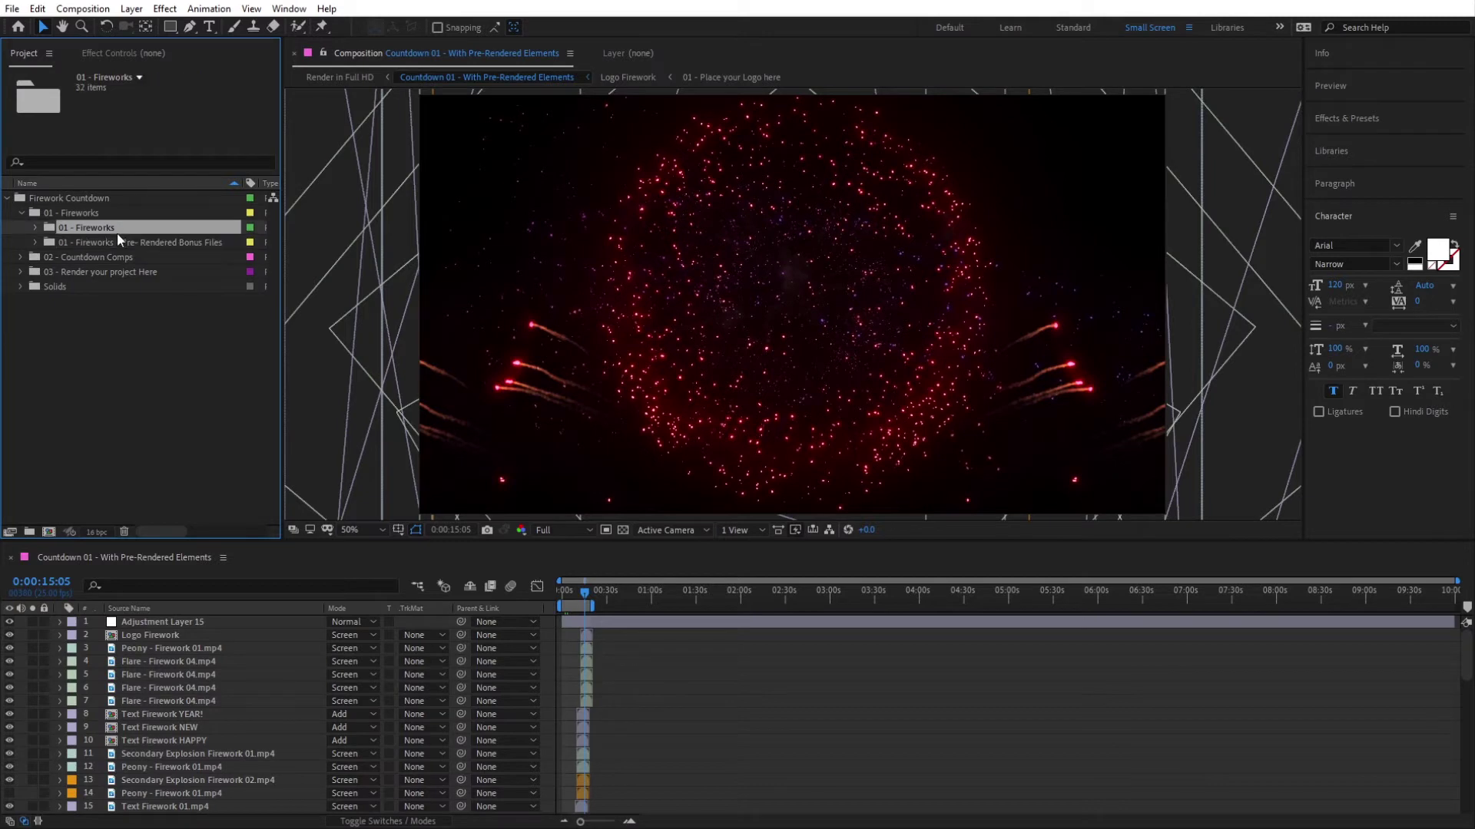
Step: Examine the logo, numbered text, flare and HAPPY NEW YEAR! comps inside the 01 - Main Text/ Logo Firework folder, then collapse it
left_click(34, 228)
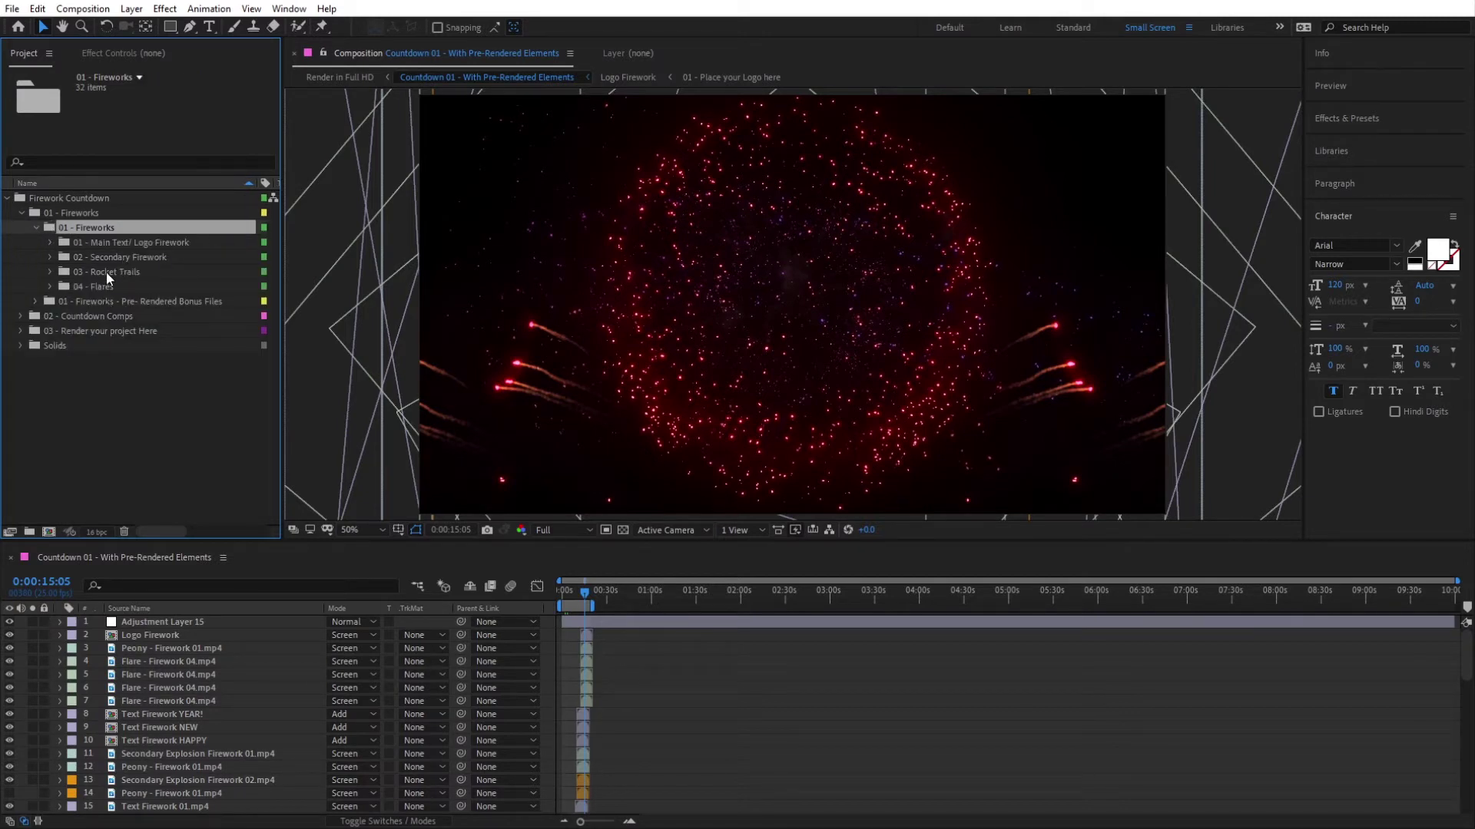
left_click(104, 246)
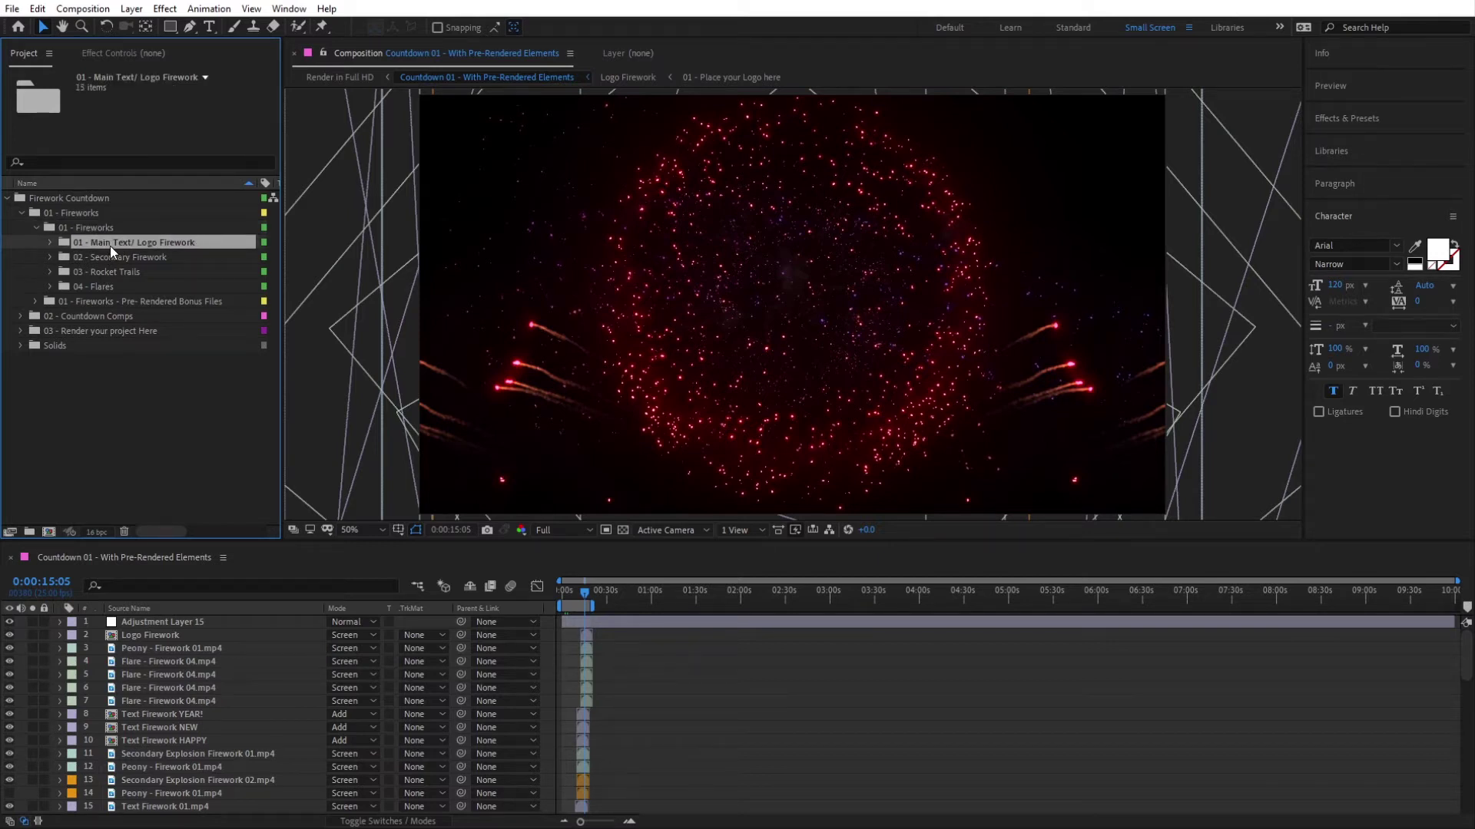
left_click(48, 242)
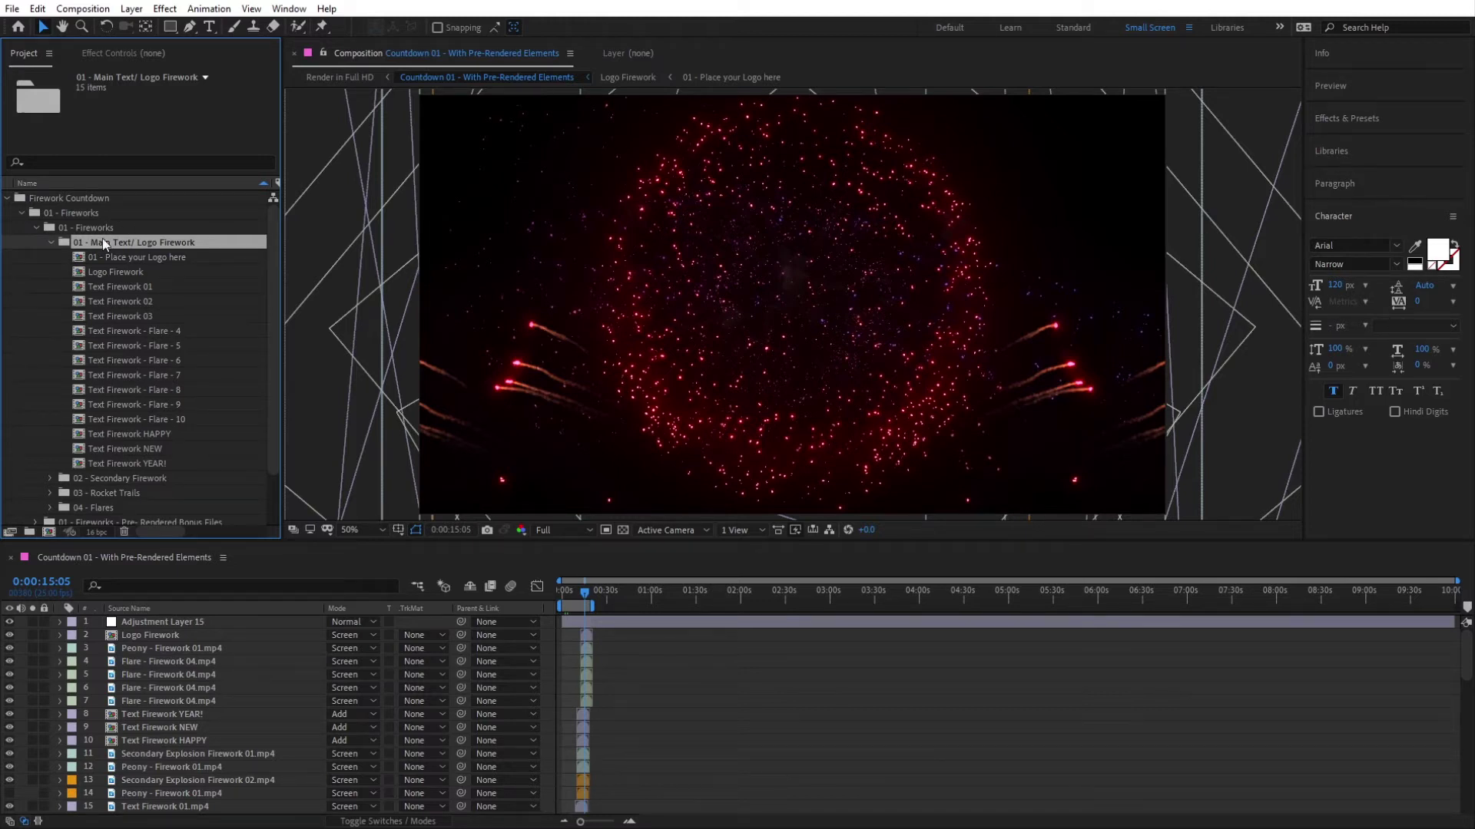
left_click(116, 274)
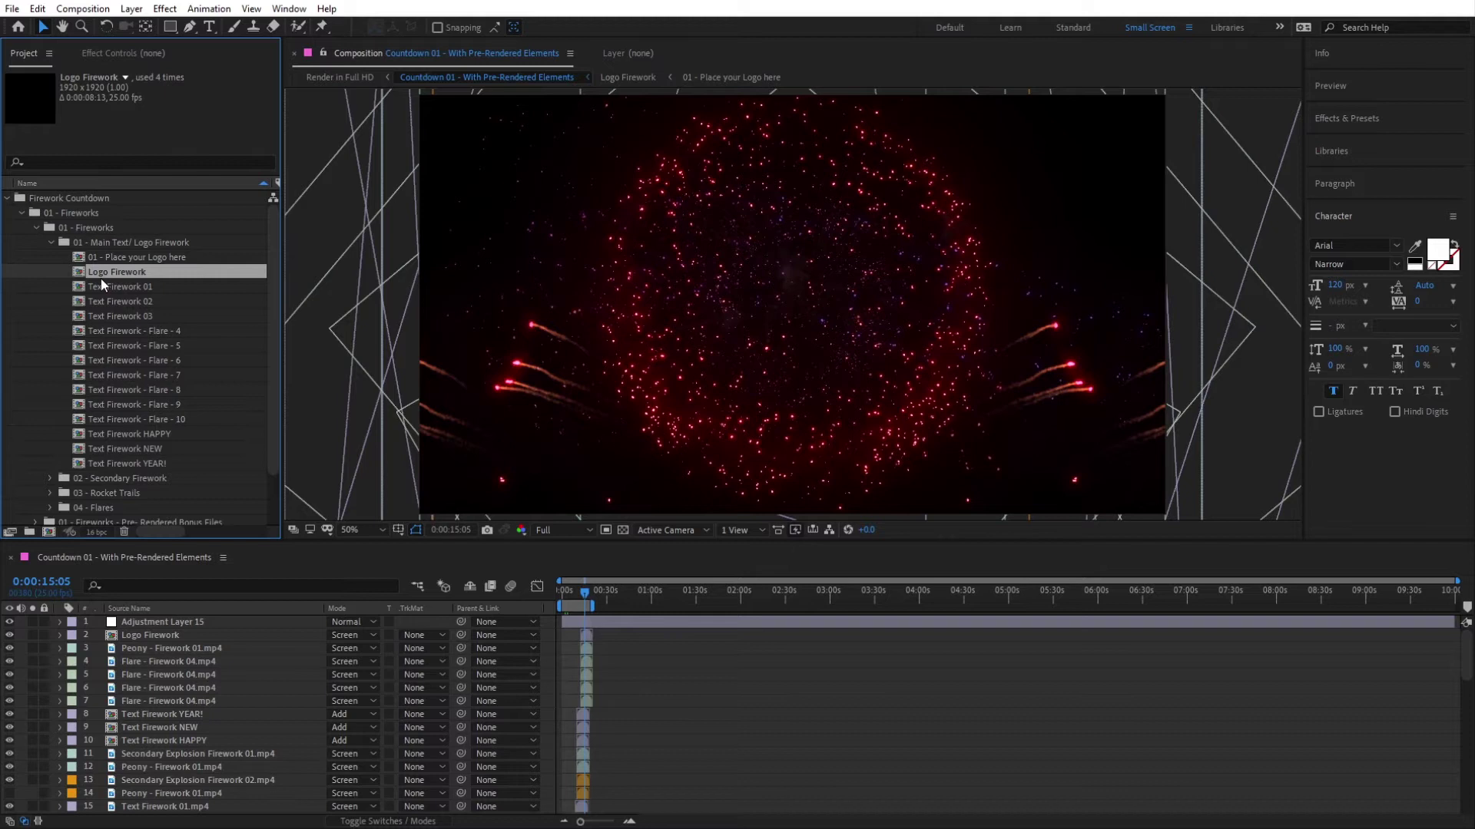
left_click(115, 286)
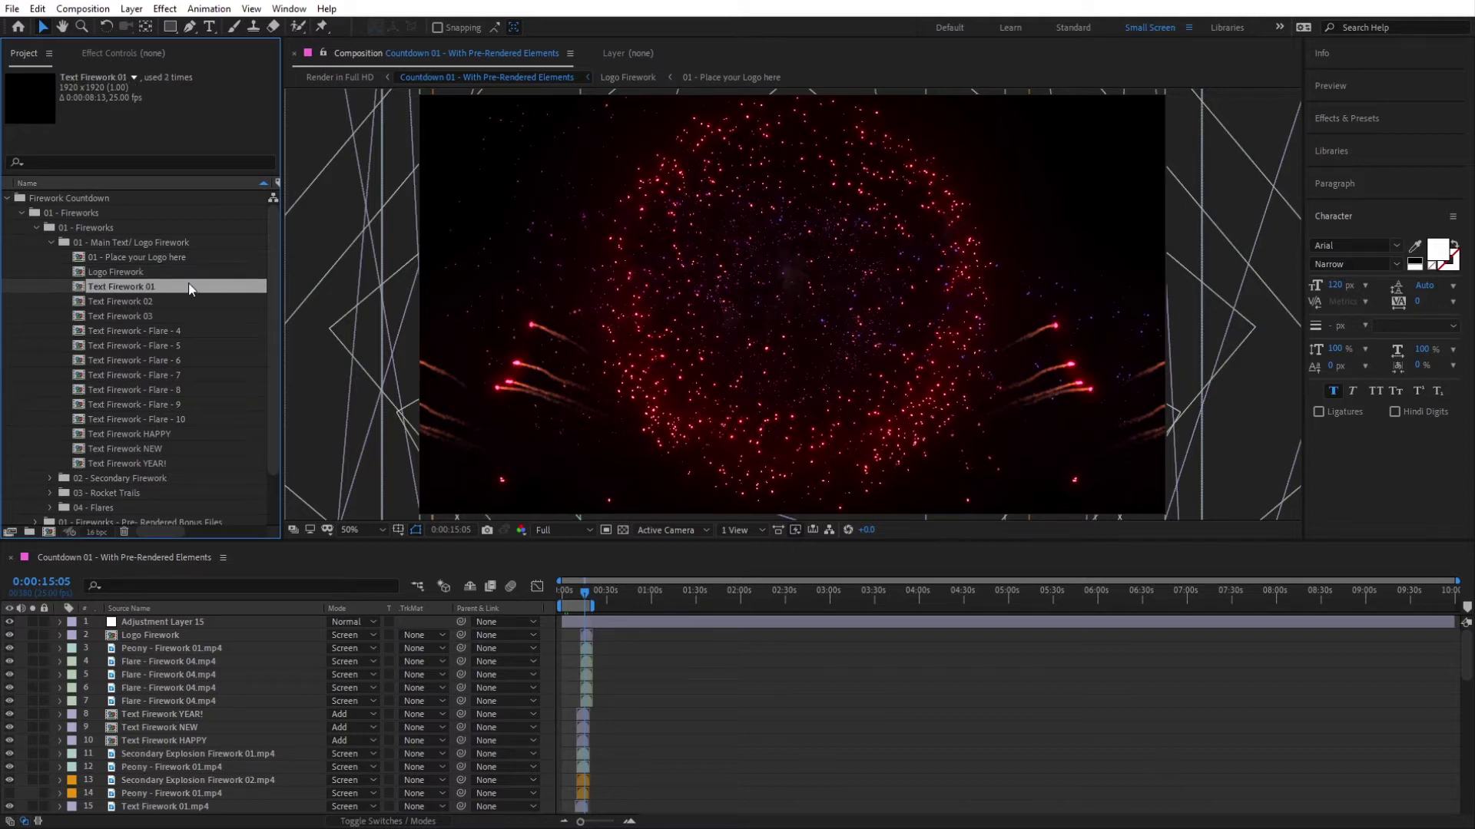
left_click(113, 315)
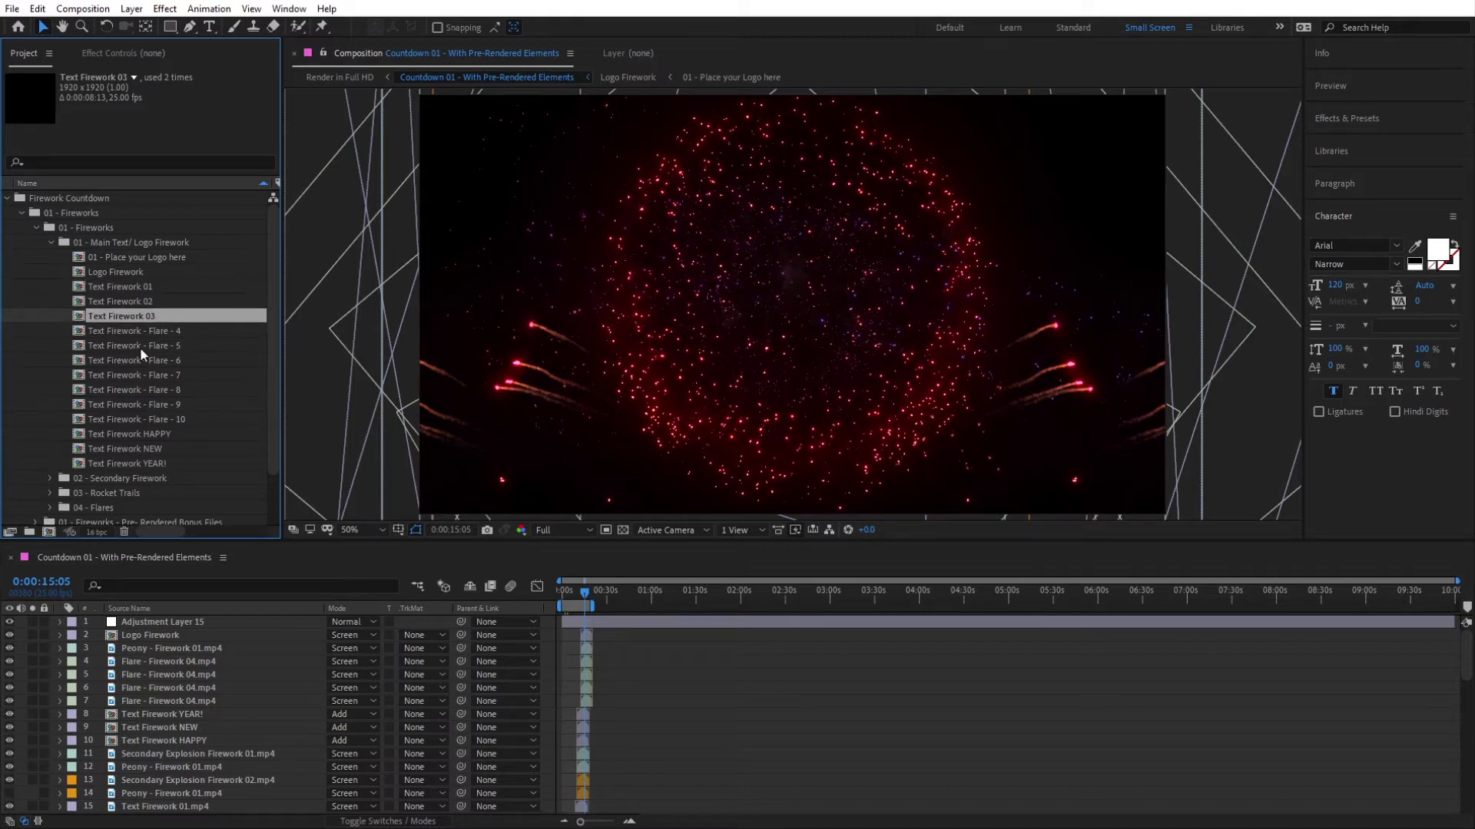
left_click(172, 330)
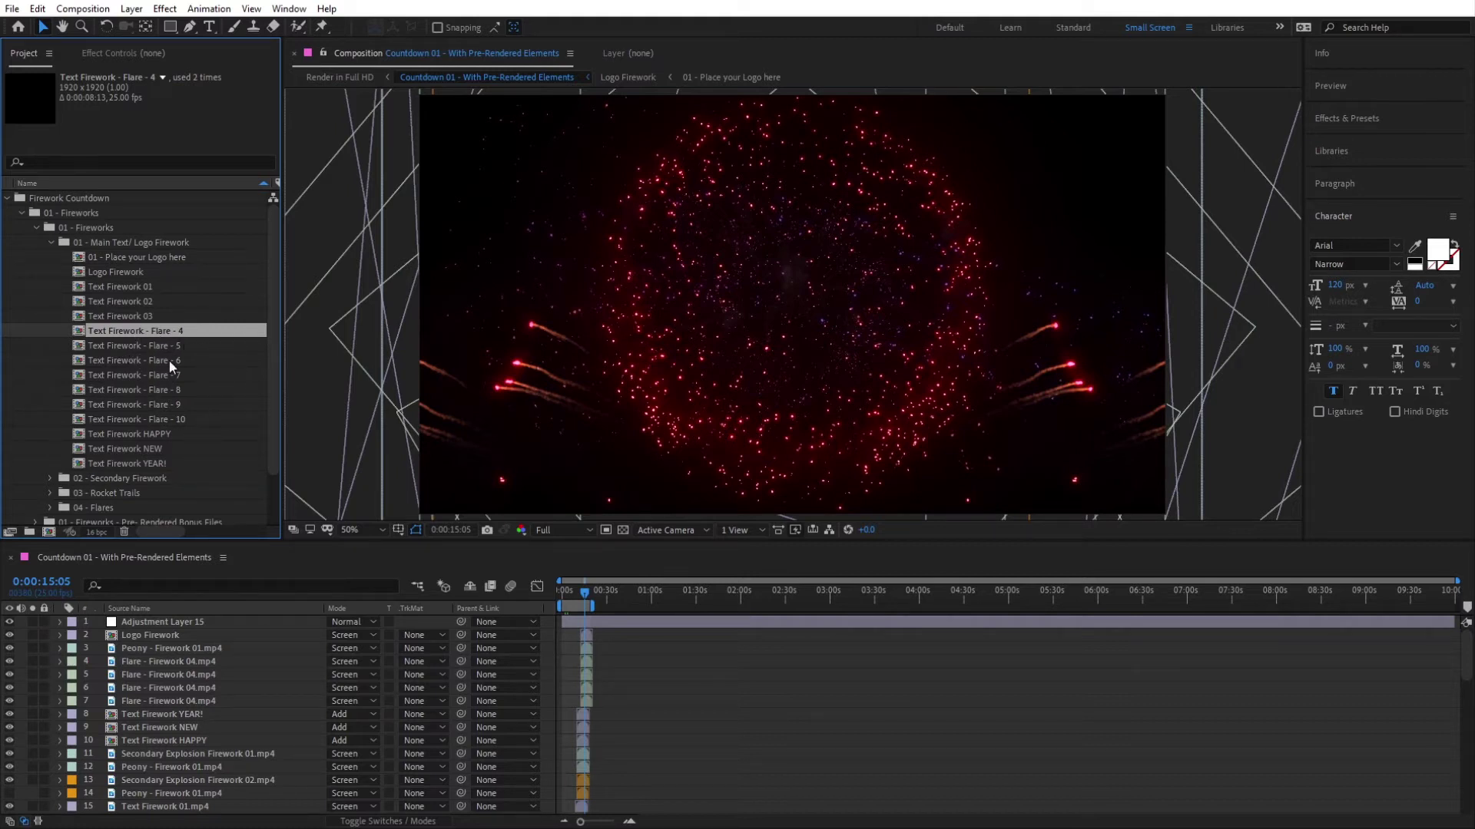
left_click(150, 433)
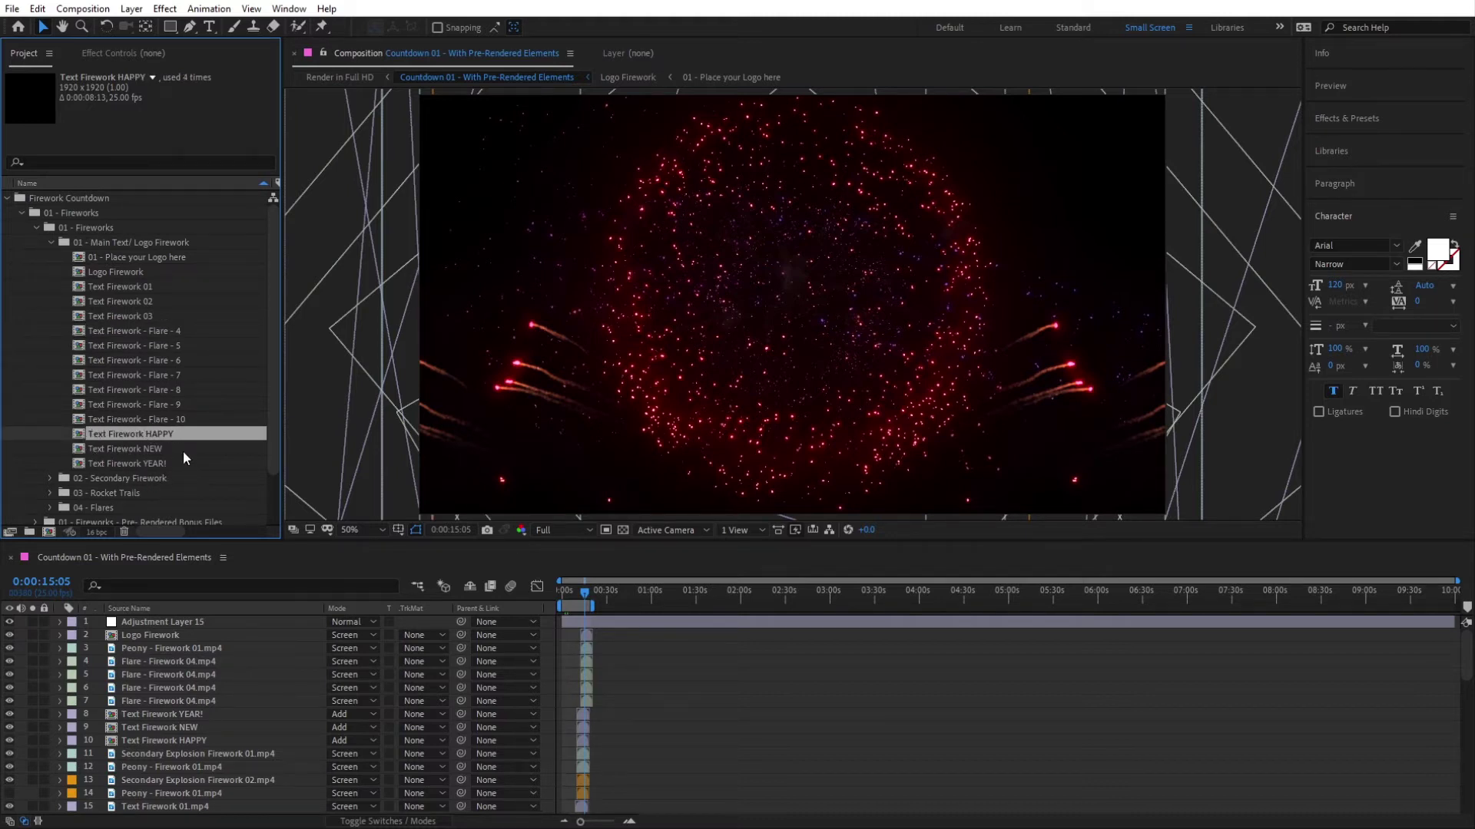
left_click(154, 451)
left_click(153, 465)
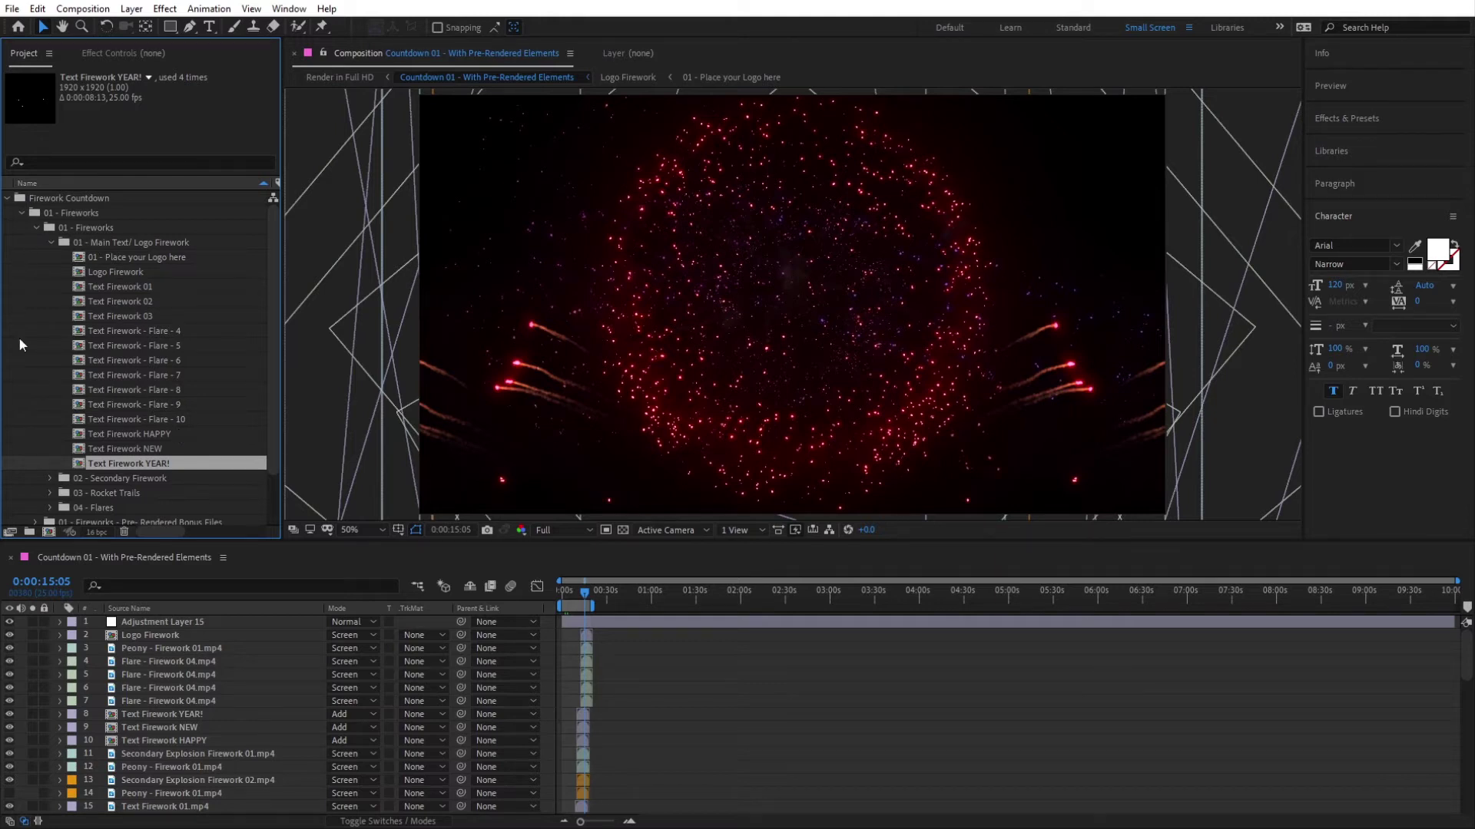
left_click(54, 246)
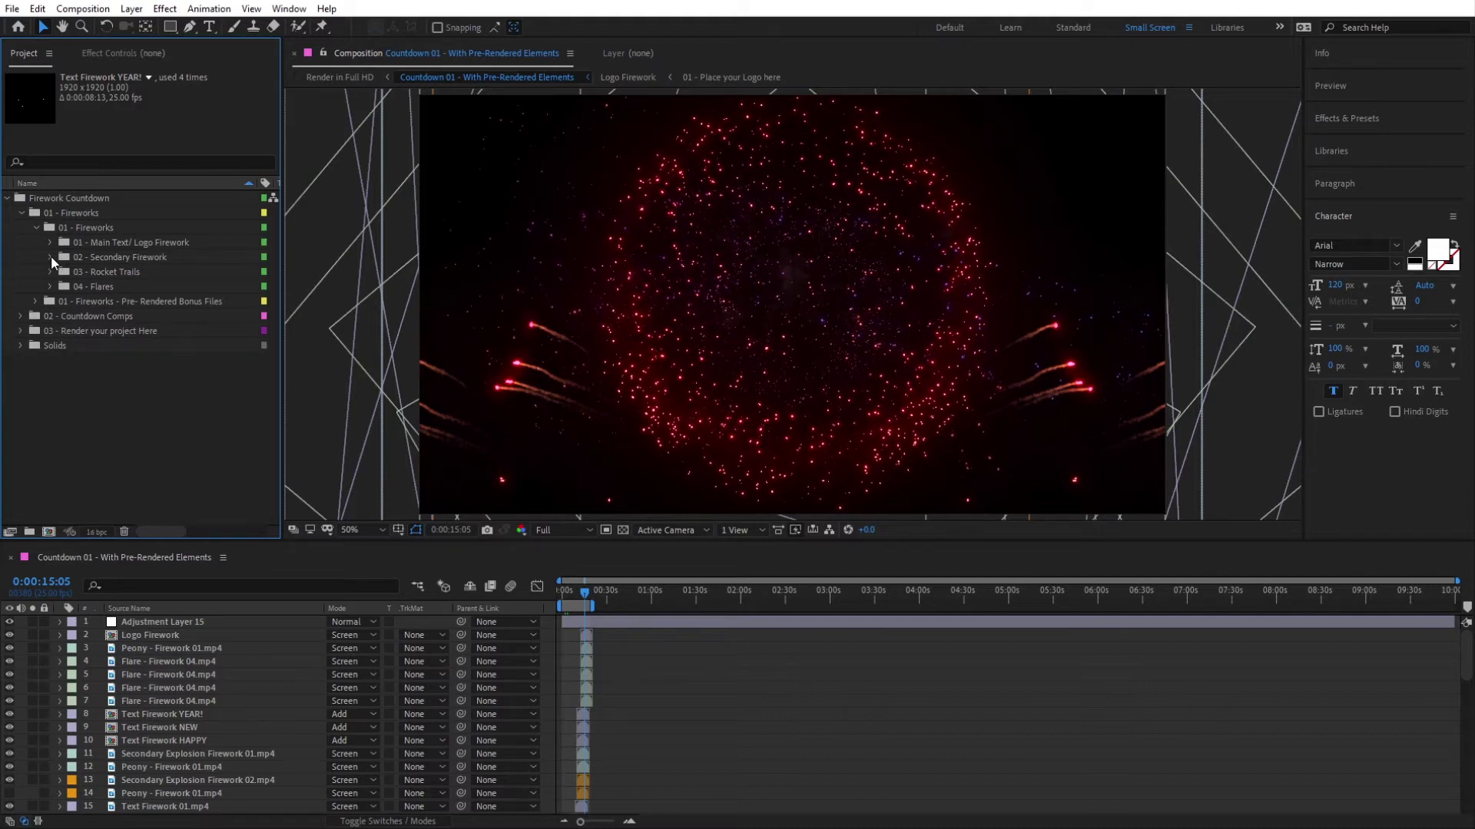
Step: Examine the comps inside the 02 - Secondary Firework, 03 - Rocket Trails and 04 - Flares folders, collapsing each after viewing
left_click(50, 258)
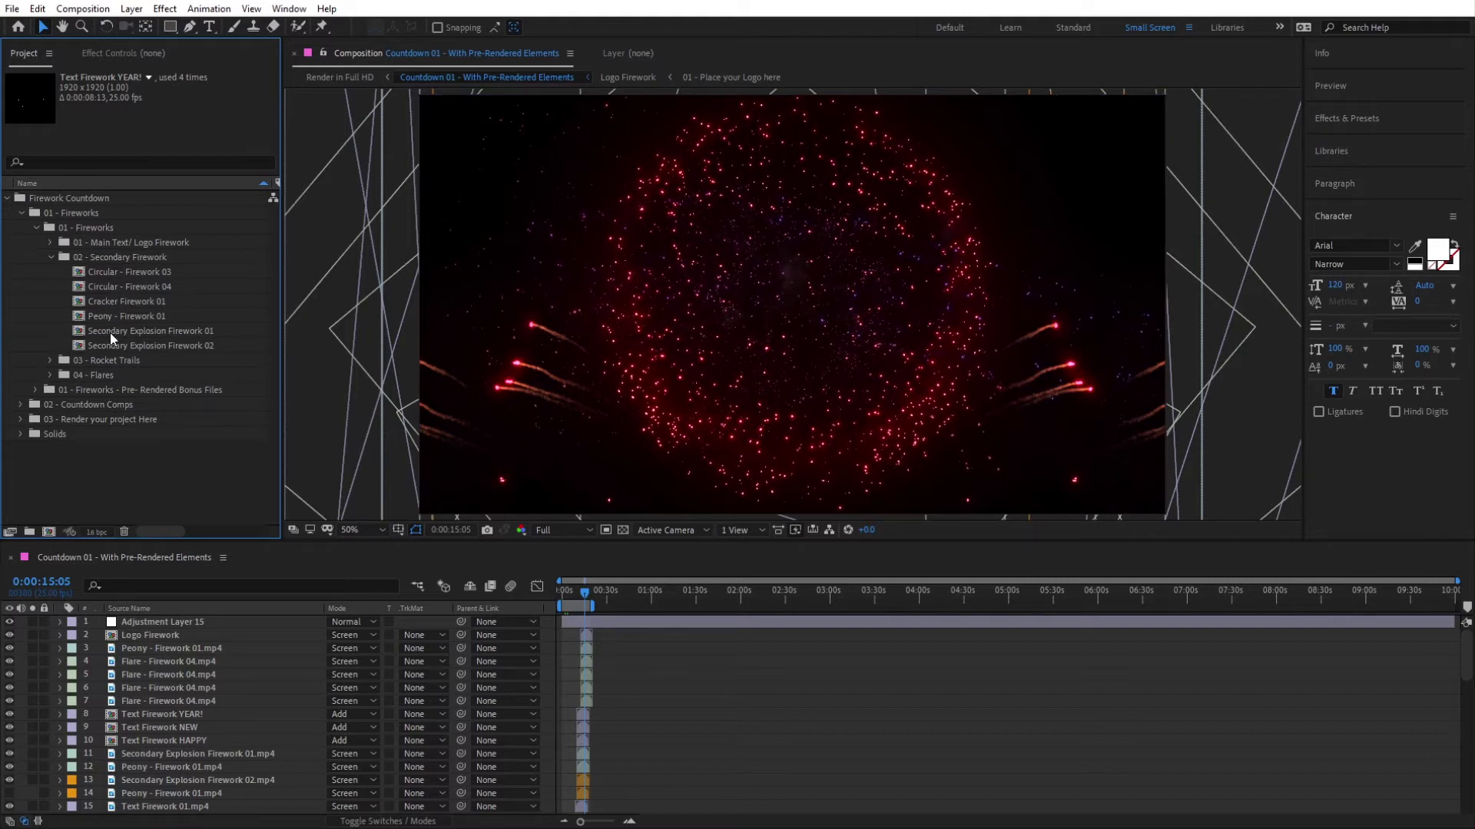
left_click(51, 258)
left_click(51, 272)
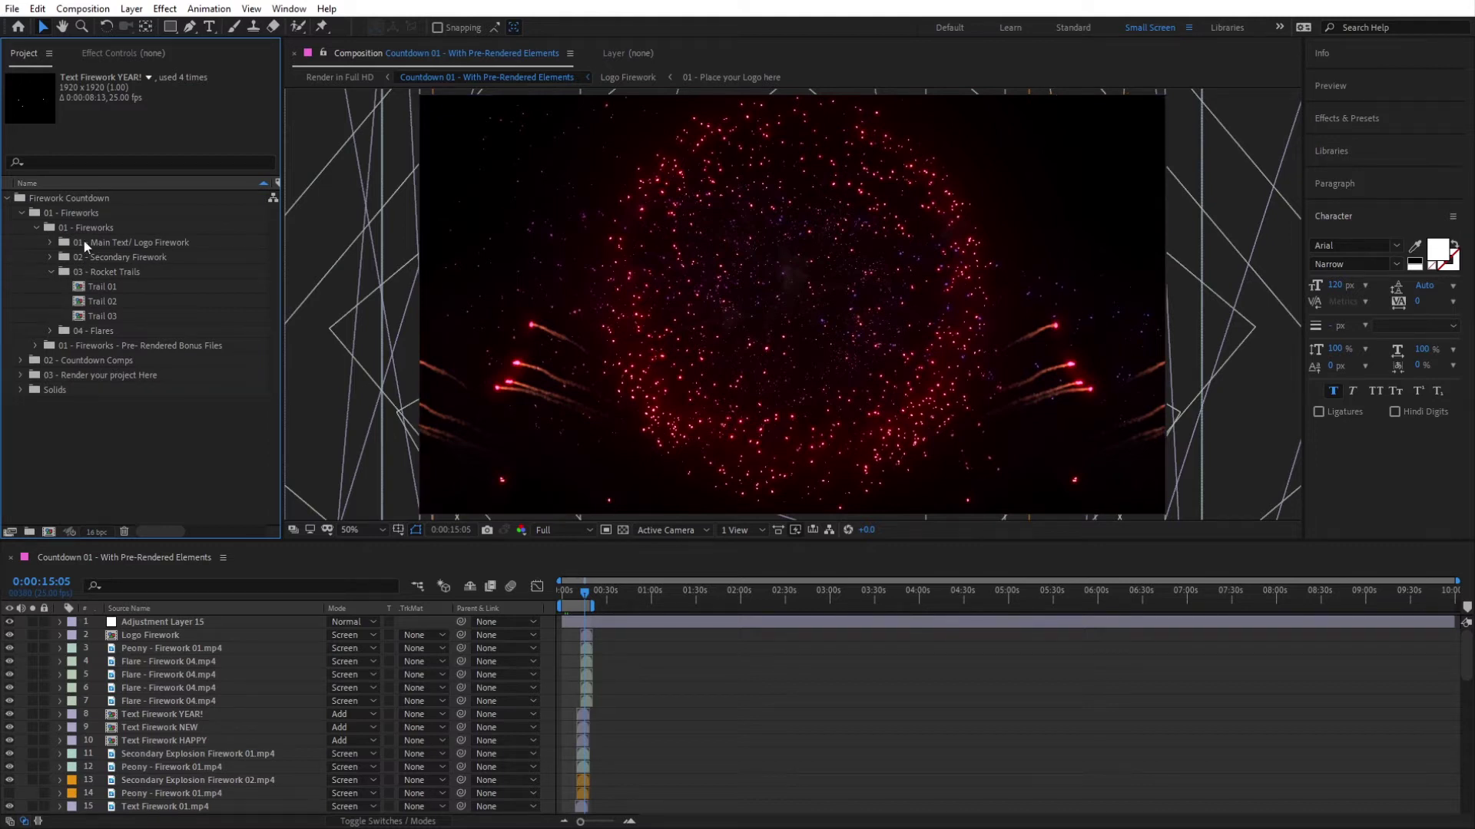
left_click(51, 272)
left_click(107, 286)
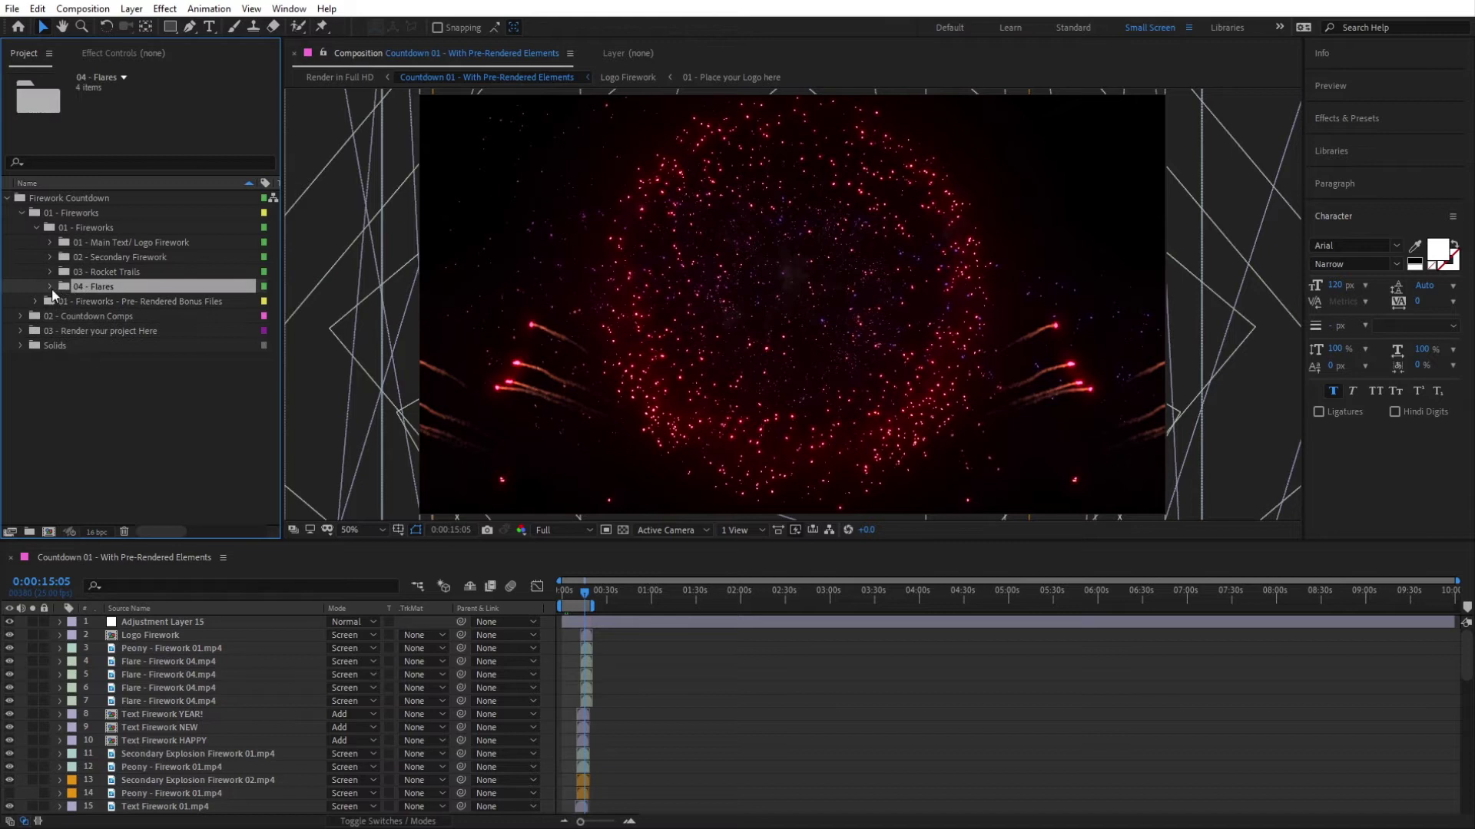
left_click(51, 287)
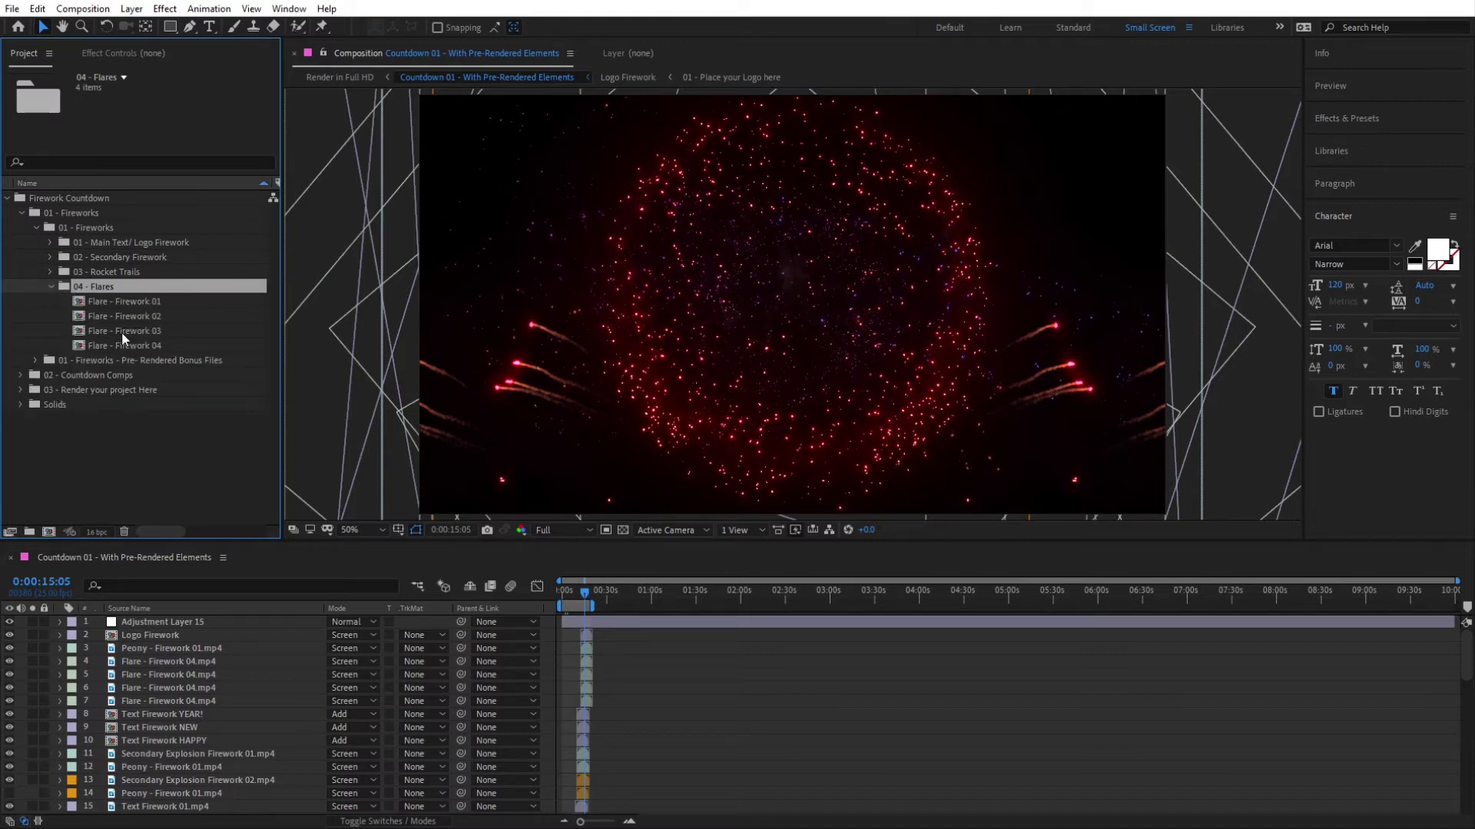
left_click(43, 284)
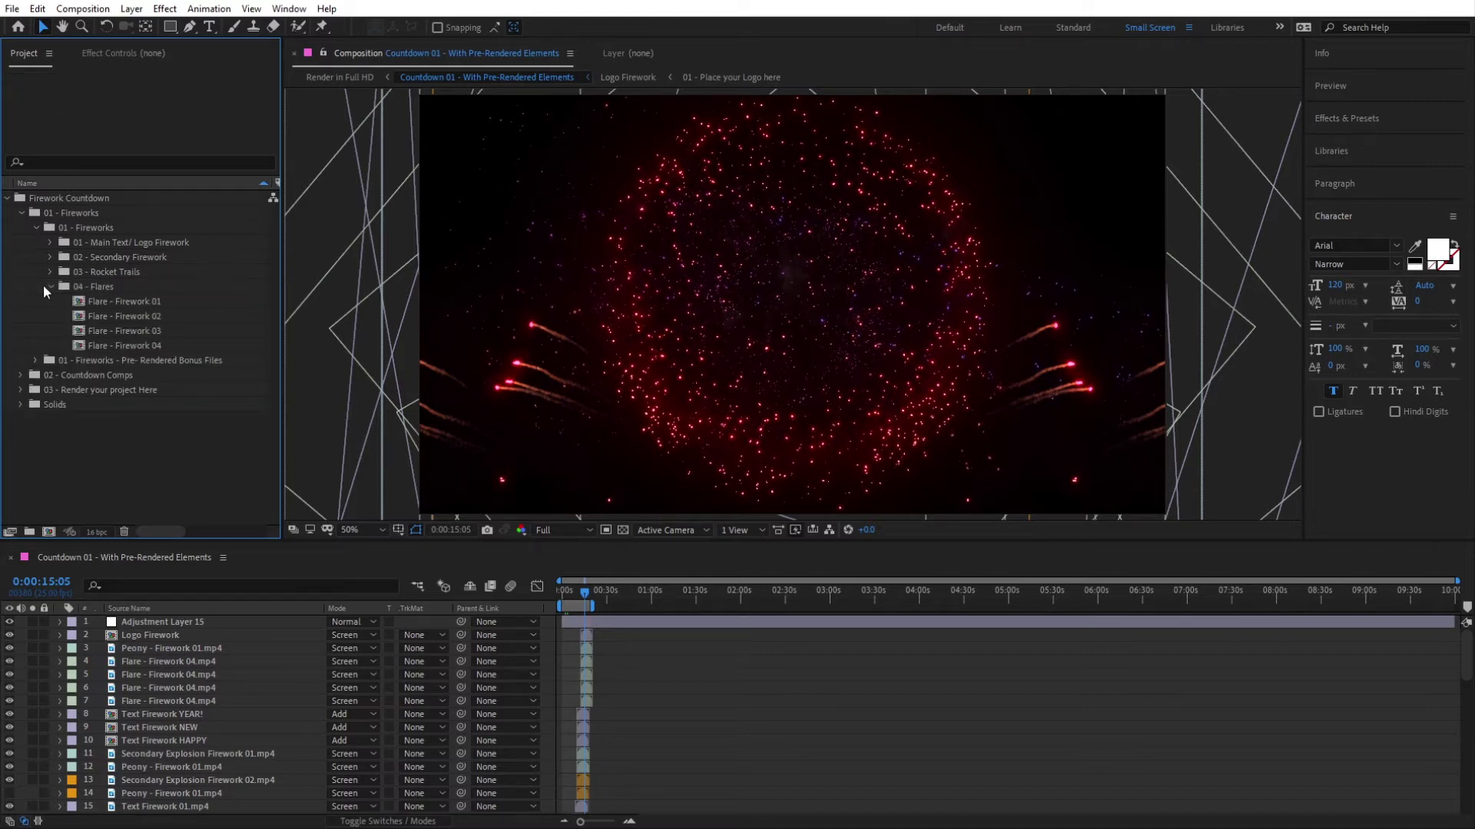
left_click(51, 282)
Step: Expand the Pre-Rendered Bonus Files folder and examine its Secondary Firework and Text Fireworks subfolders
left_click(36, 228)
left_click(37, 243)
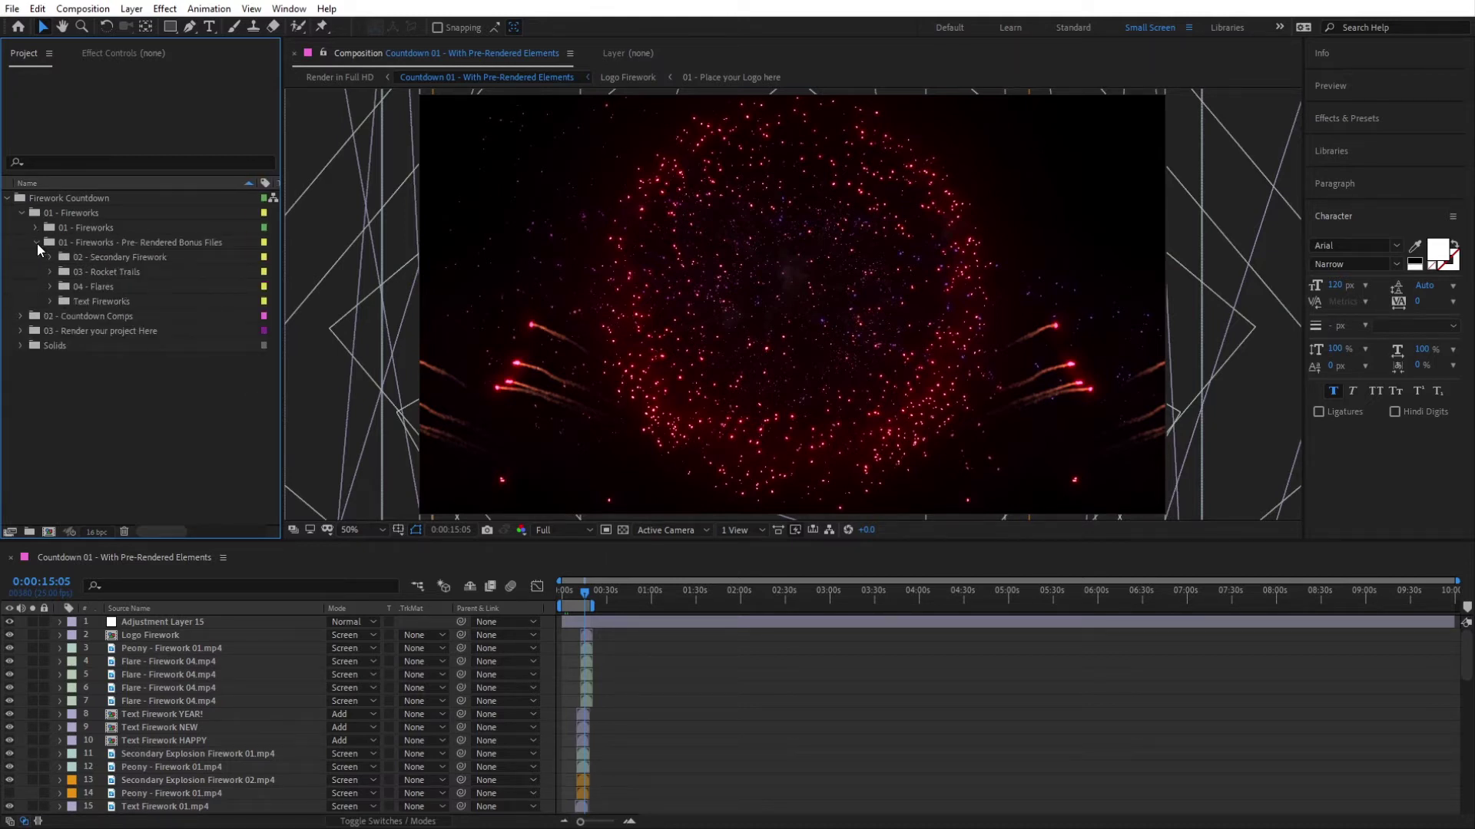
left_click(107, 256)
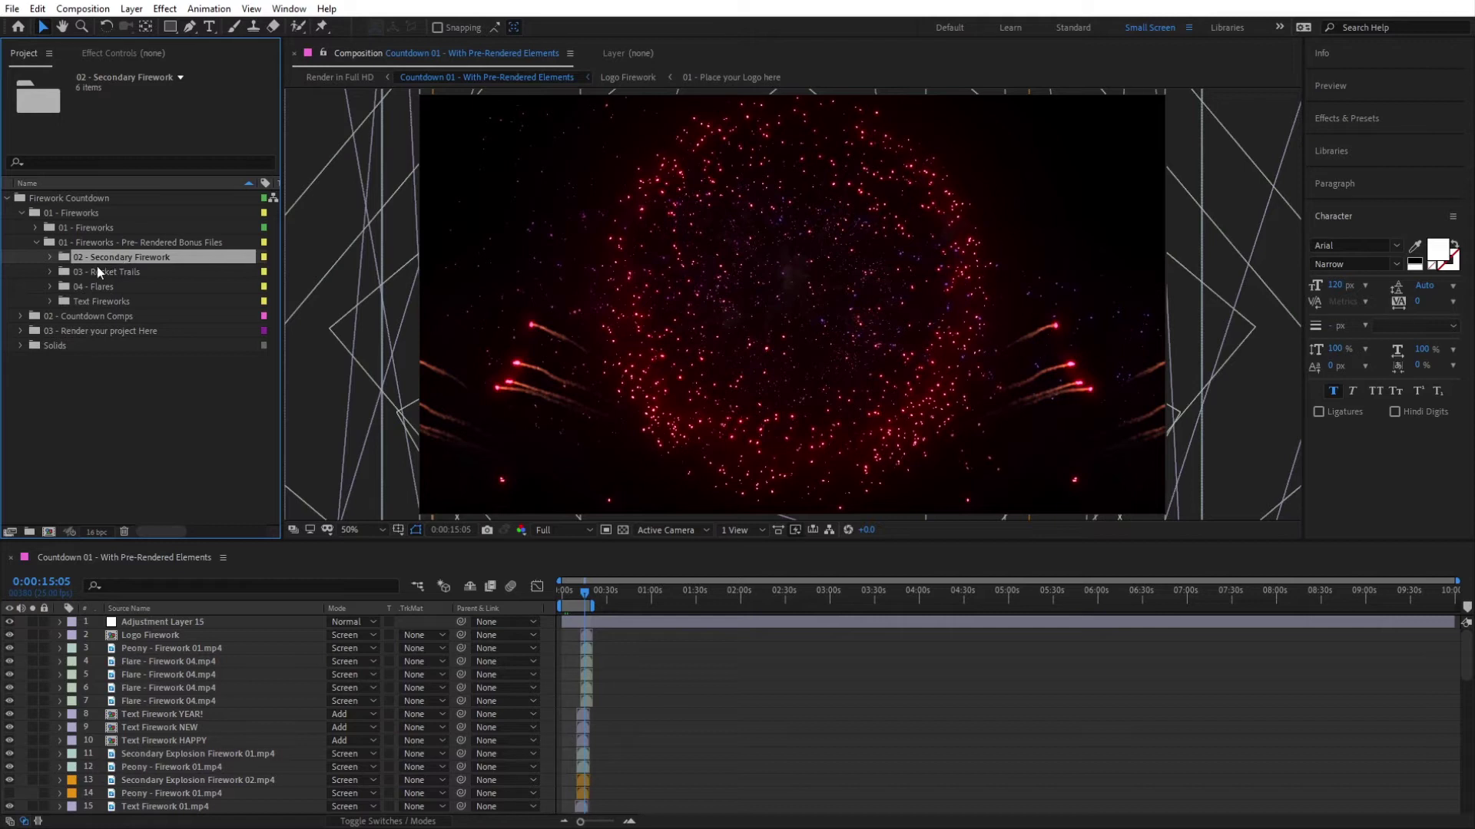
left_click(79, 302)
left_click(51, 302)
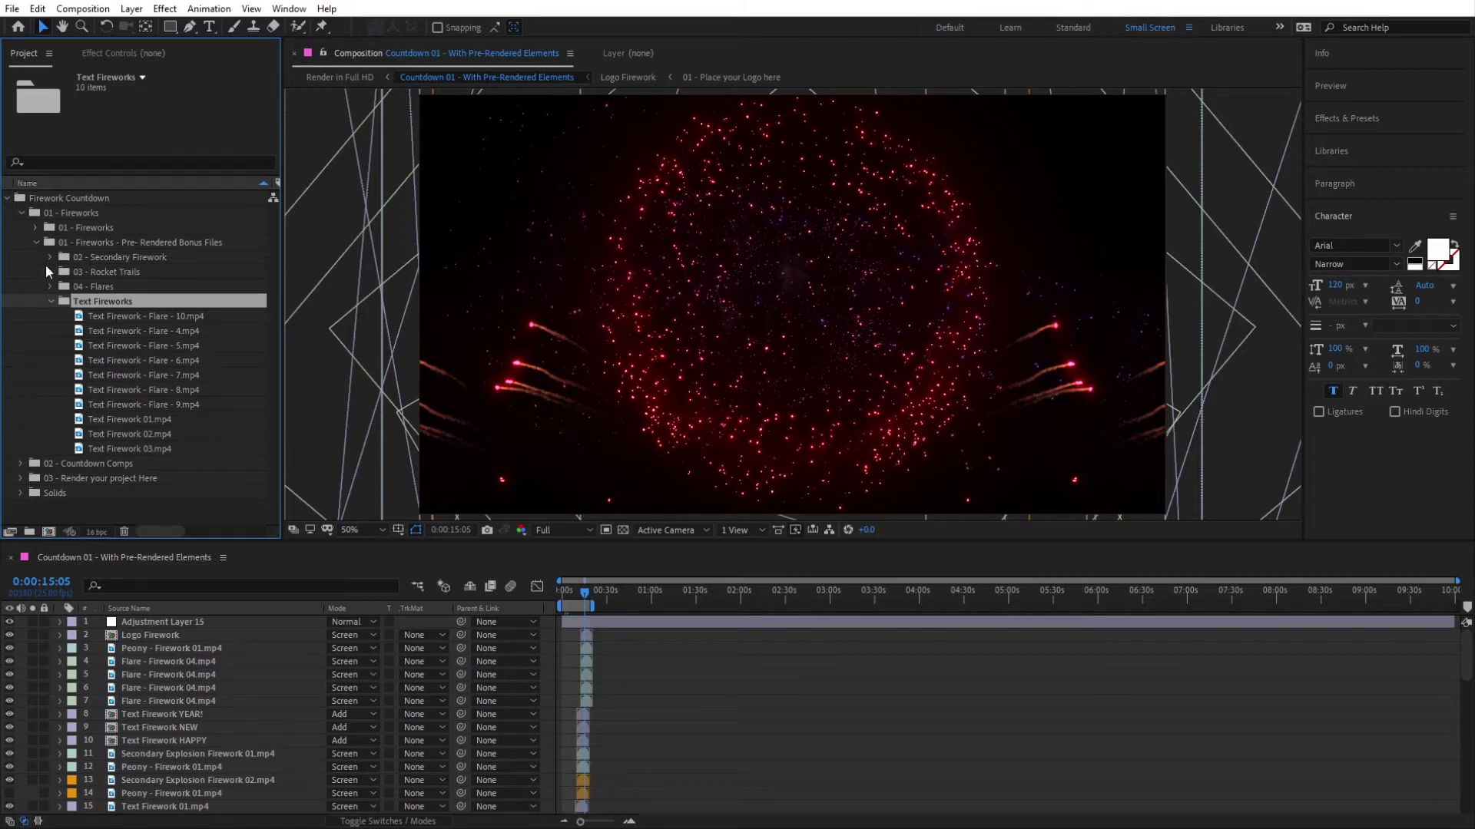
left_click(52, 302)
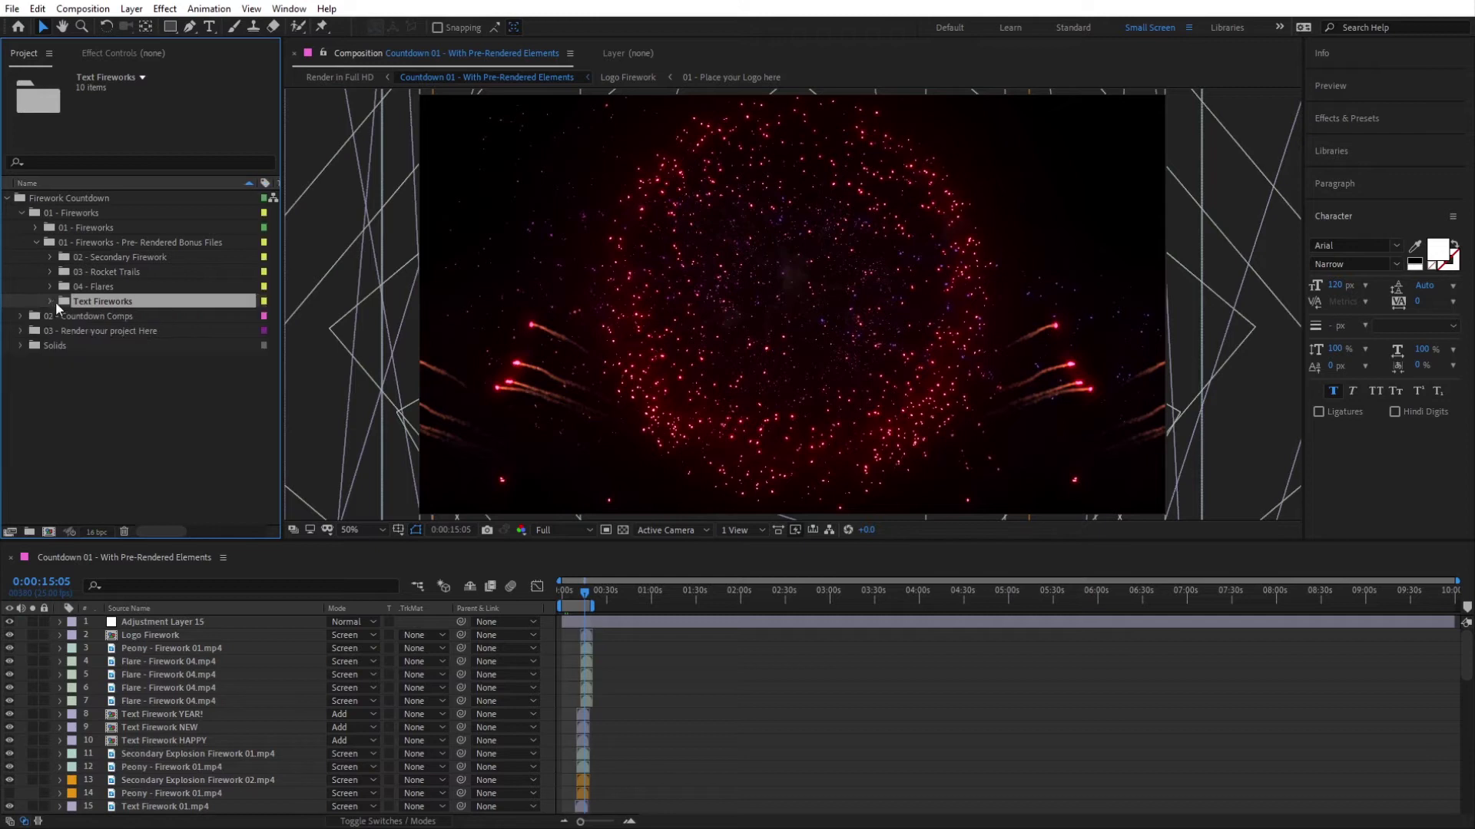
left_click(106, 263)
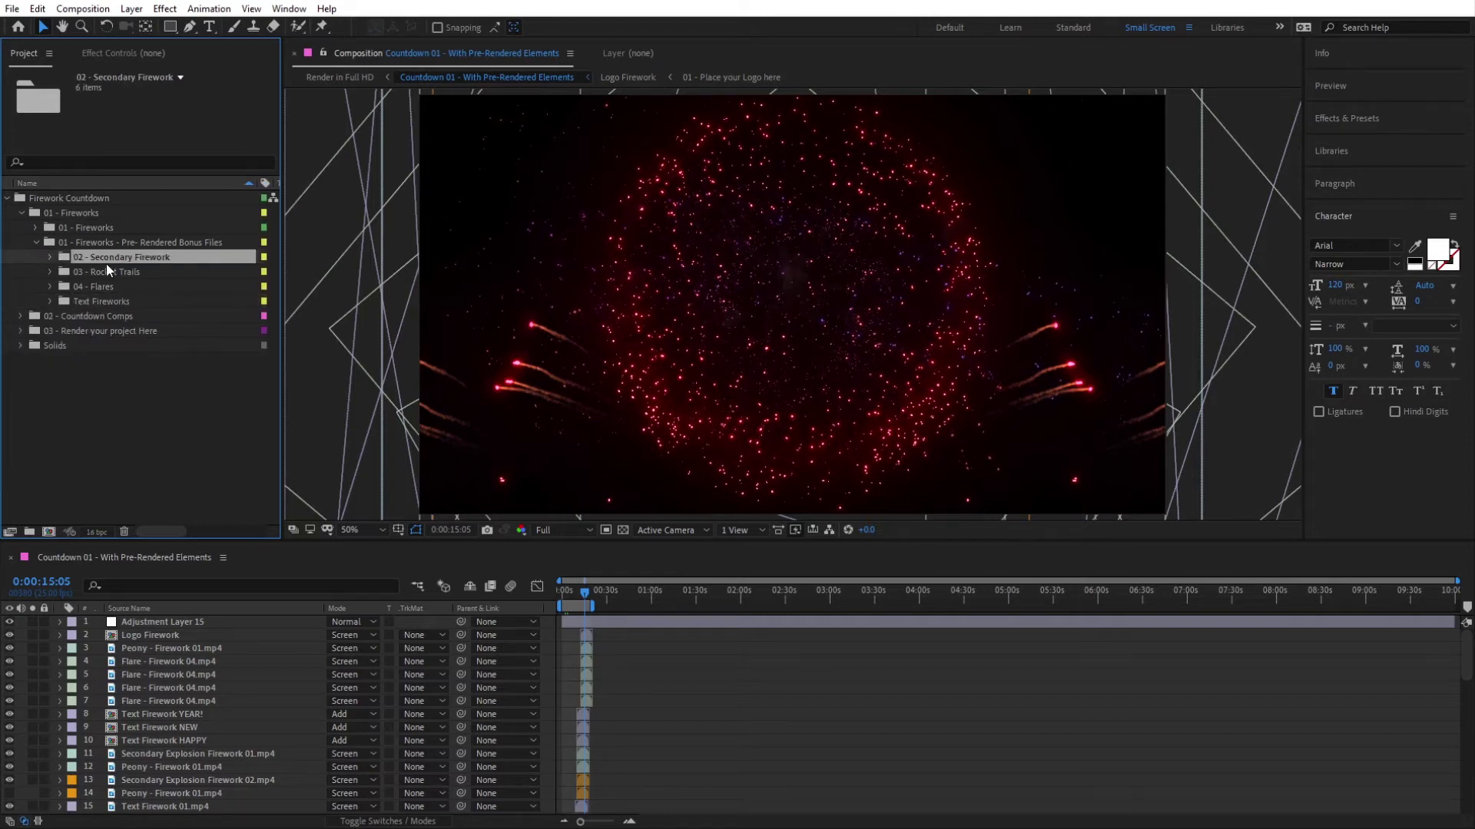
Step: Examine the pre-rendered clips in the 02 - Secondary Firework, 03 - Rocket Trails and 04 - Flares bonus subfolders, then collapse the 01 - Fireworks folder
left_click(56, 259)
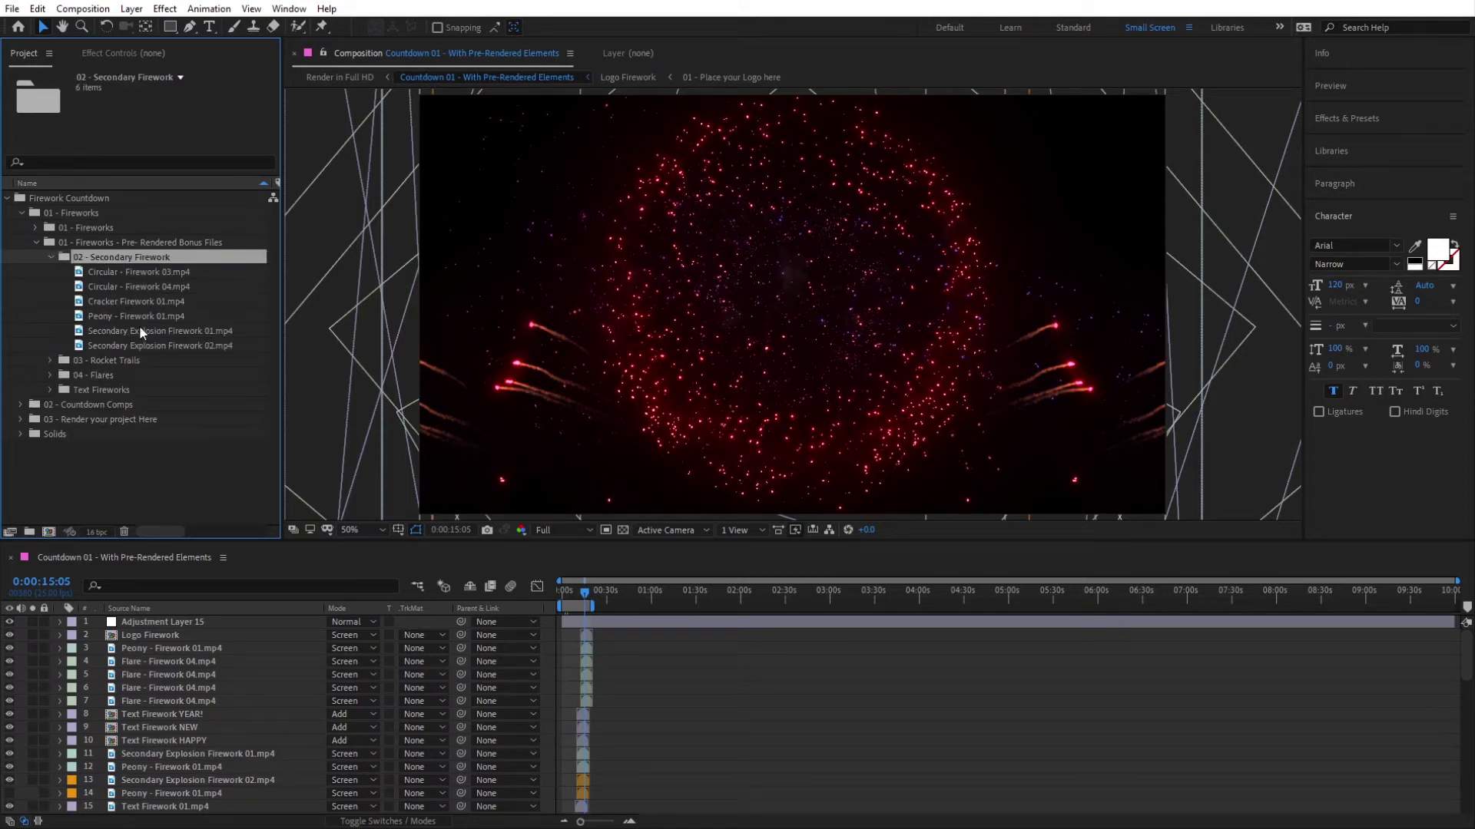
left_click(50, 258)
left_click(97, 274)
left_click(54, 272)
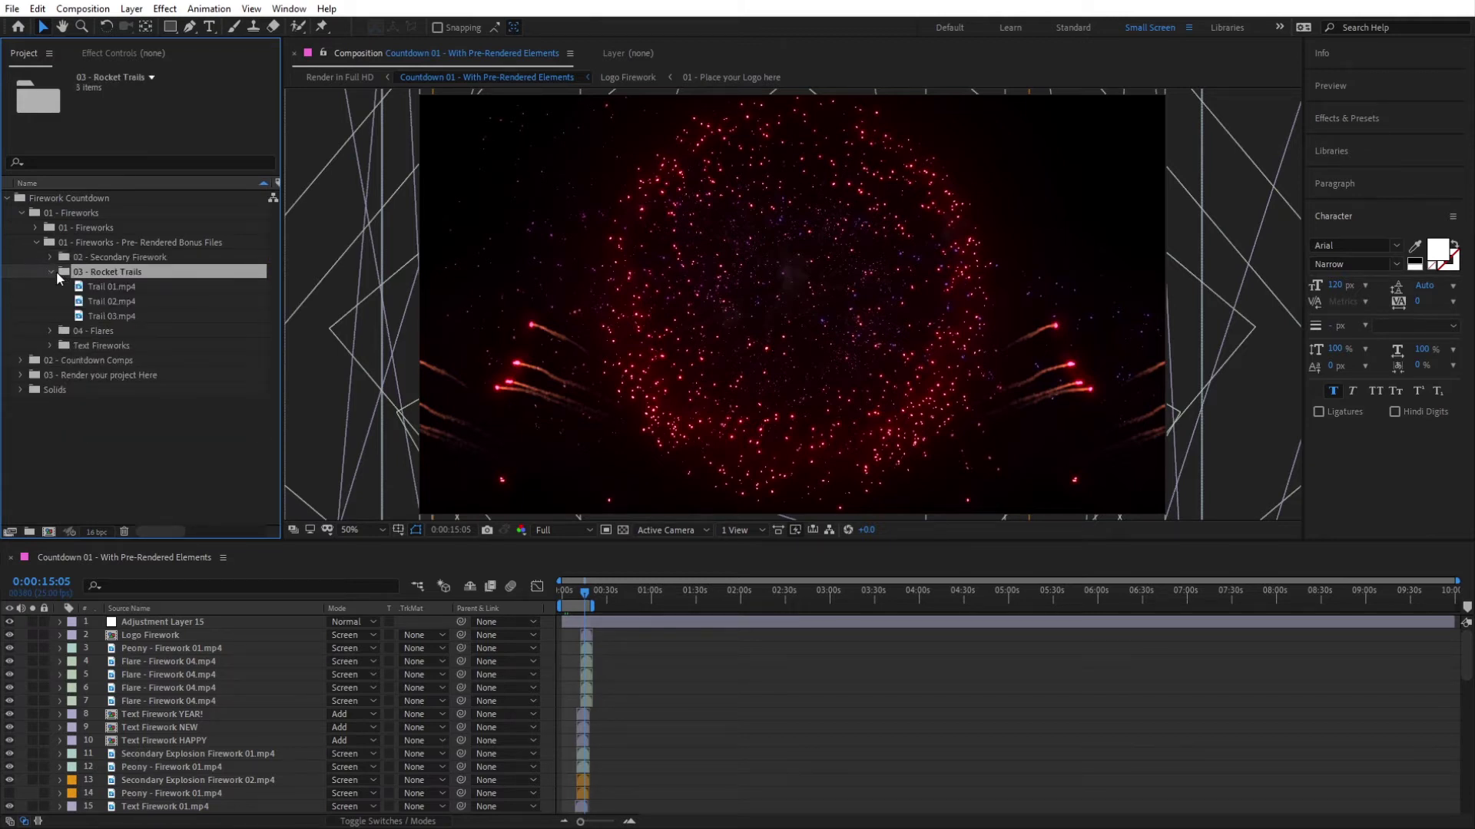
left_click(52, 272)
left_click(61, 288)
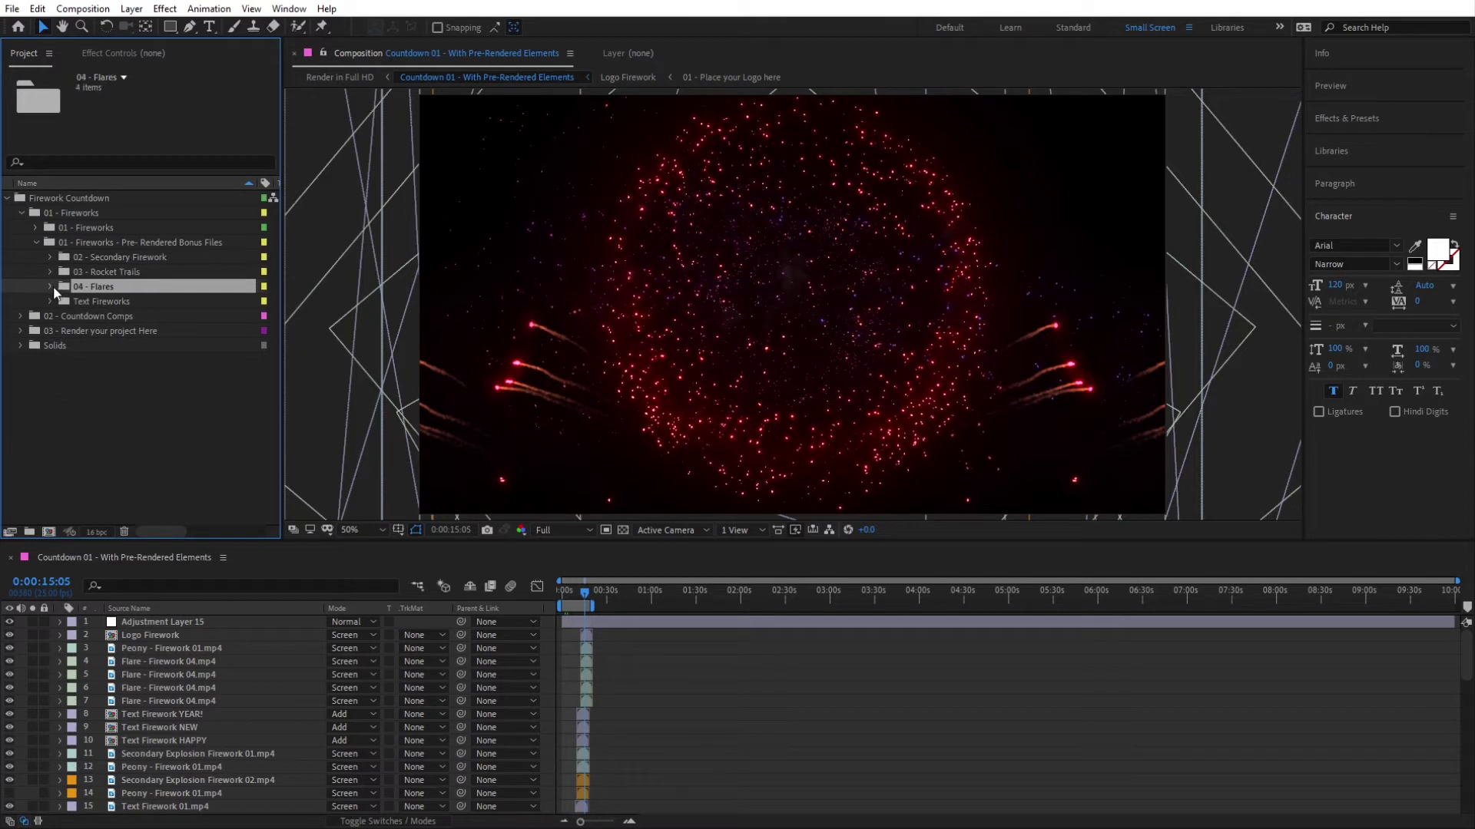
left_click(53, 286)
left_click(53, 286)
left_click(37, 243)
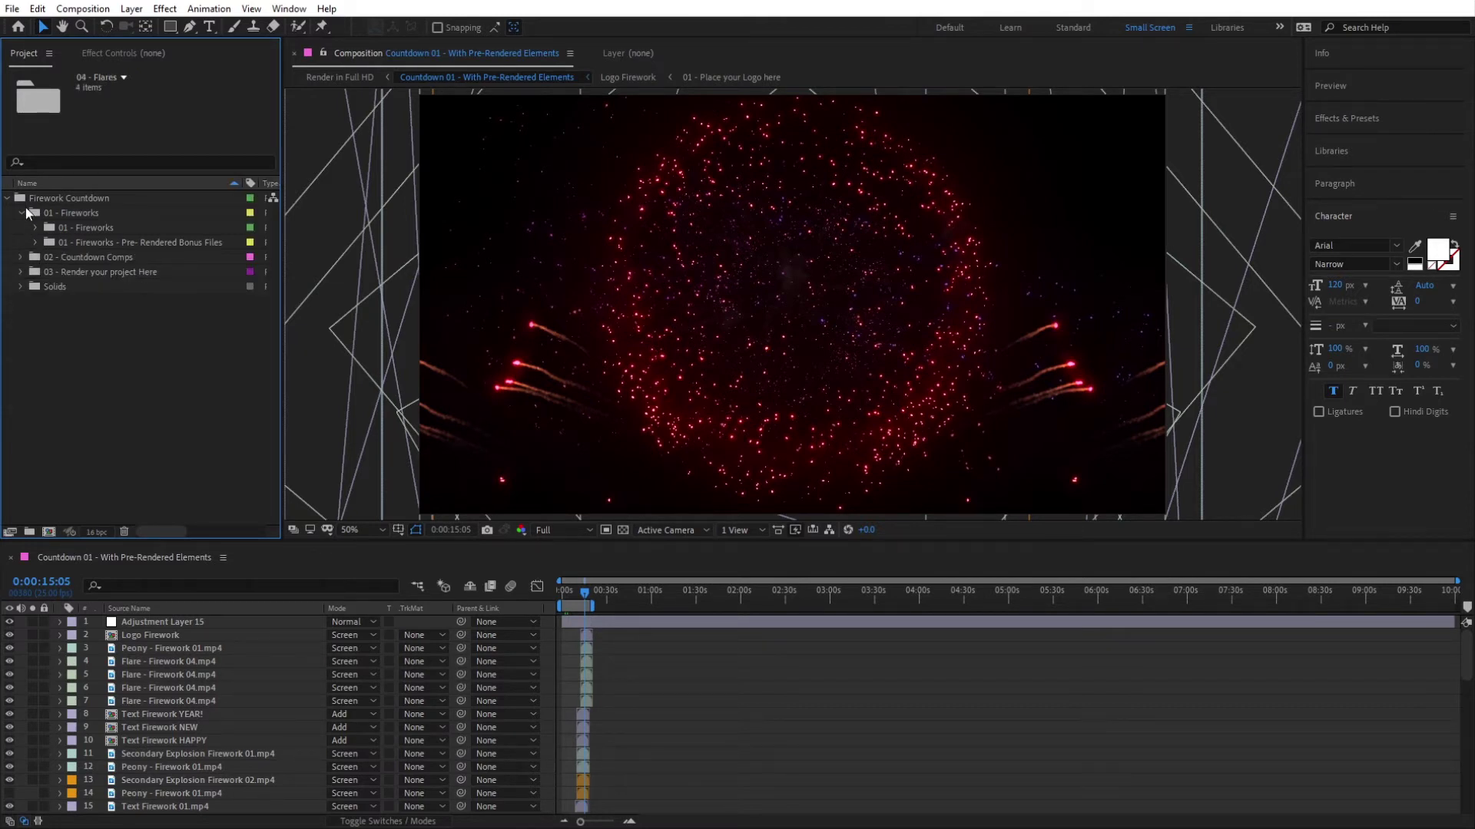
left_click(22, 214)
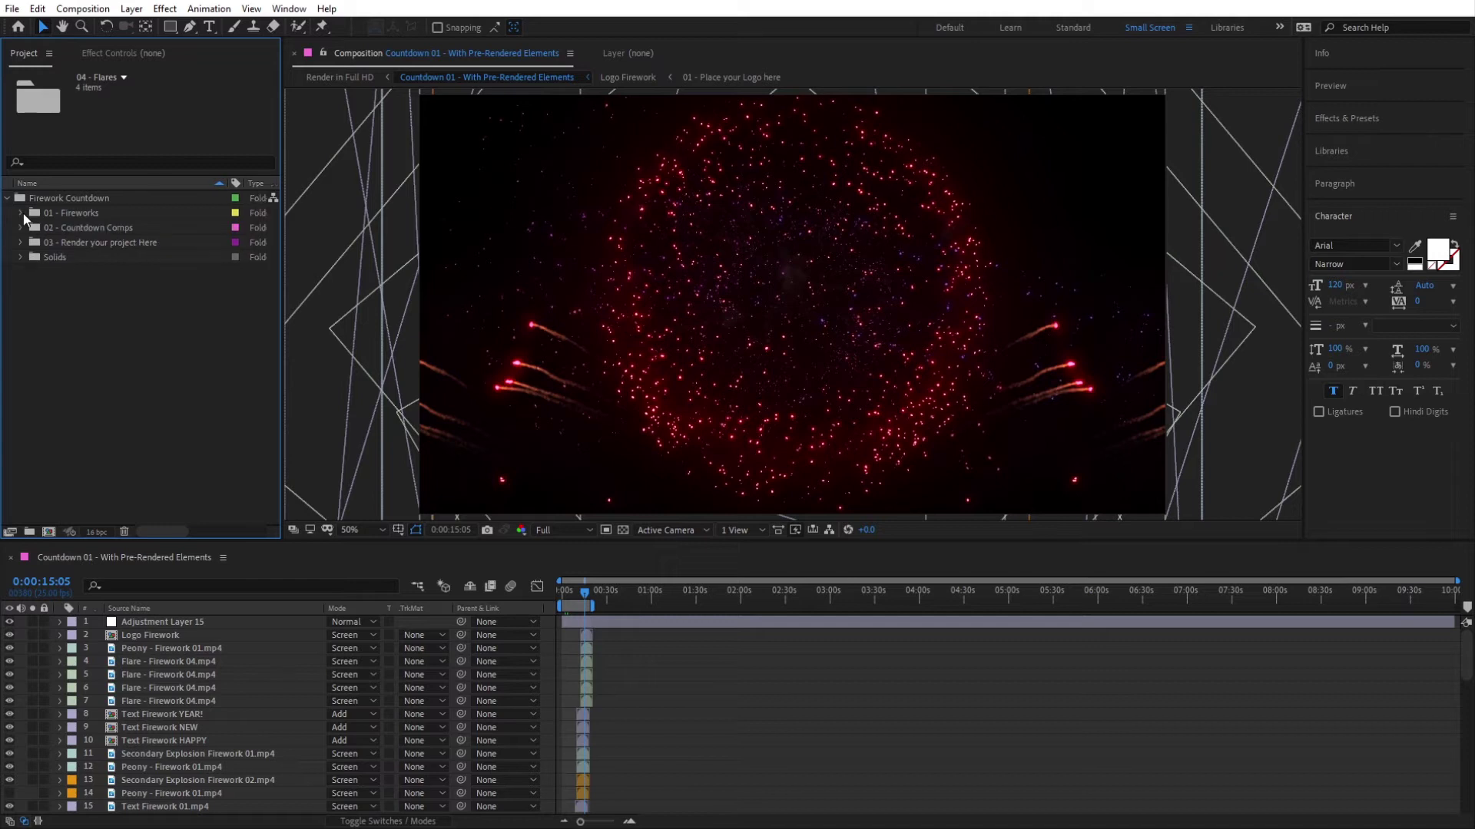
Step: Expand the 02 - Countdown Comps folder and examine Countdown 01, Countdown 02 and their two With Pre-Rendered Elements versions
left_click(67, 228)
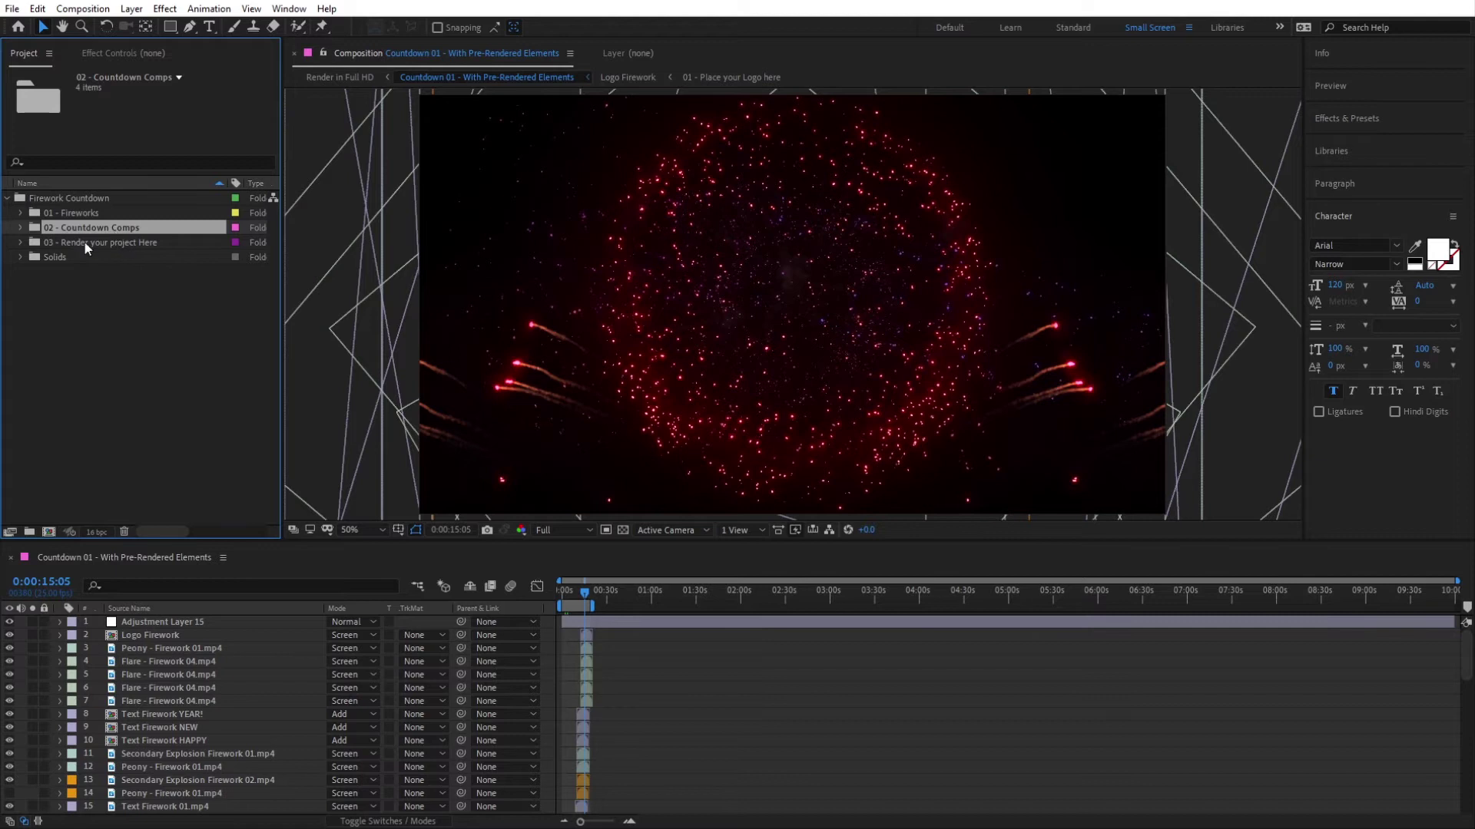
left_click(23, 228)
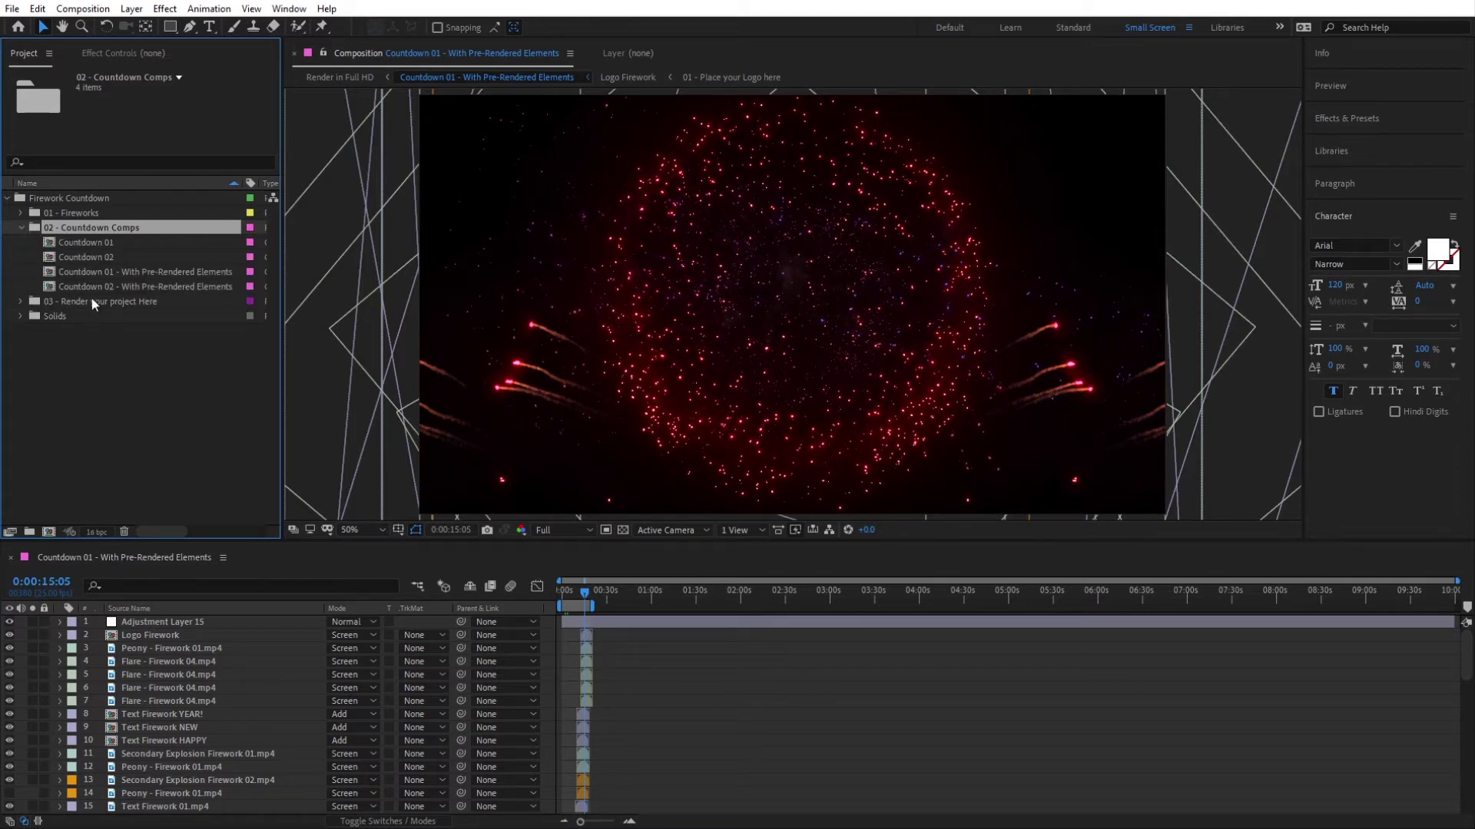
left_click(77, 244)
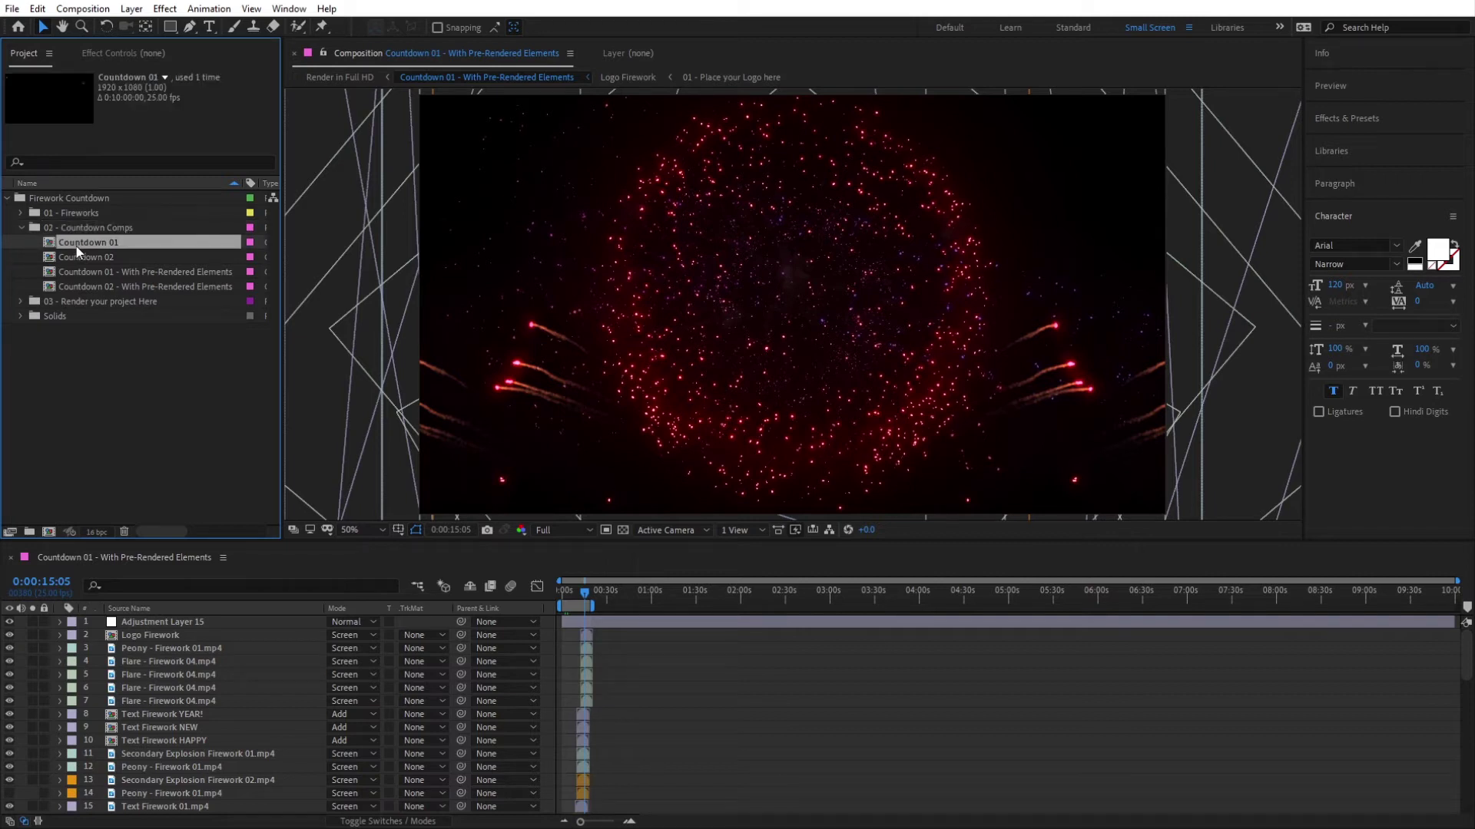
left_click(82, 261)
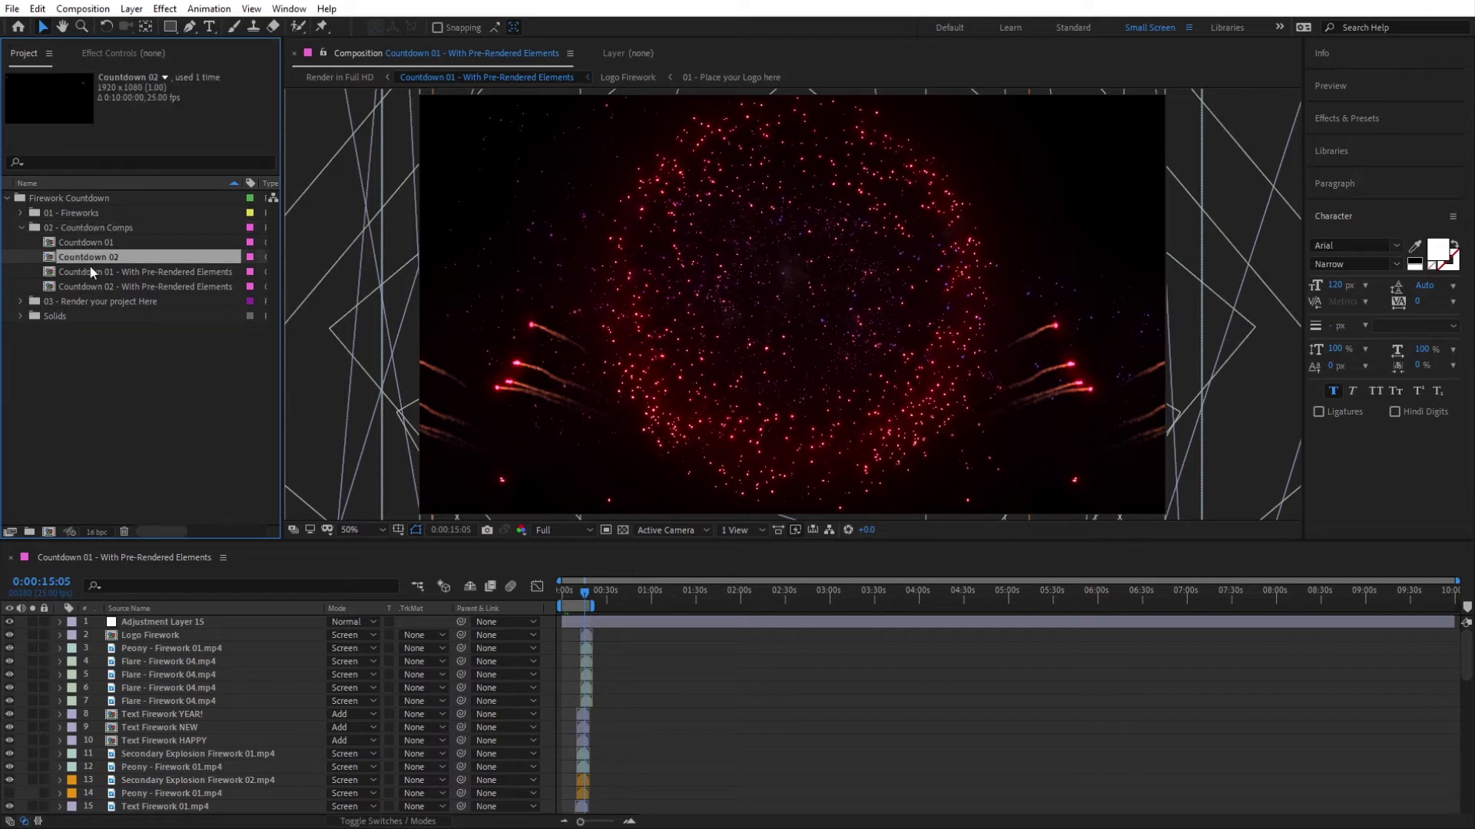
left_click(89, 272)
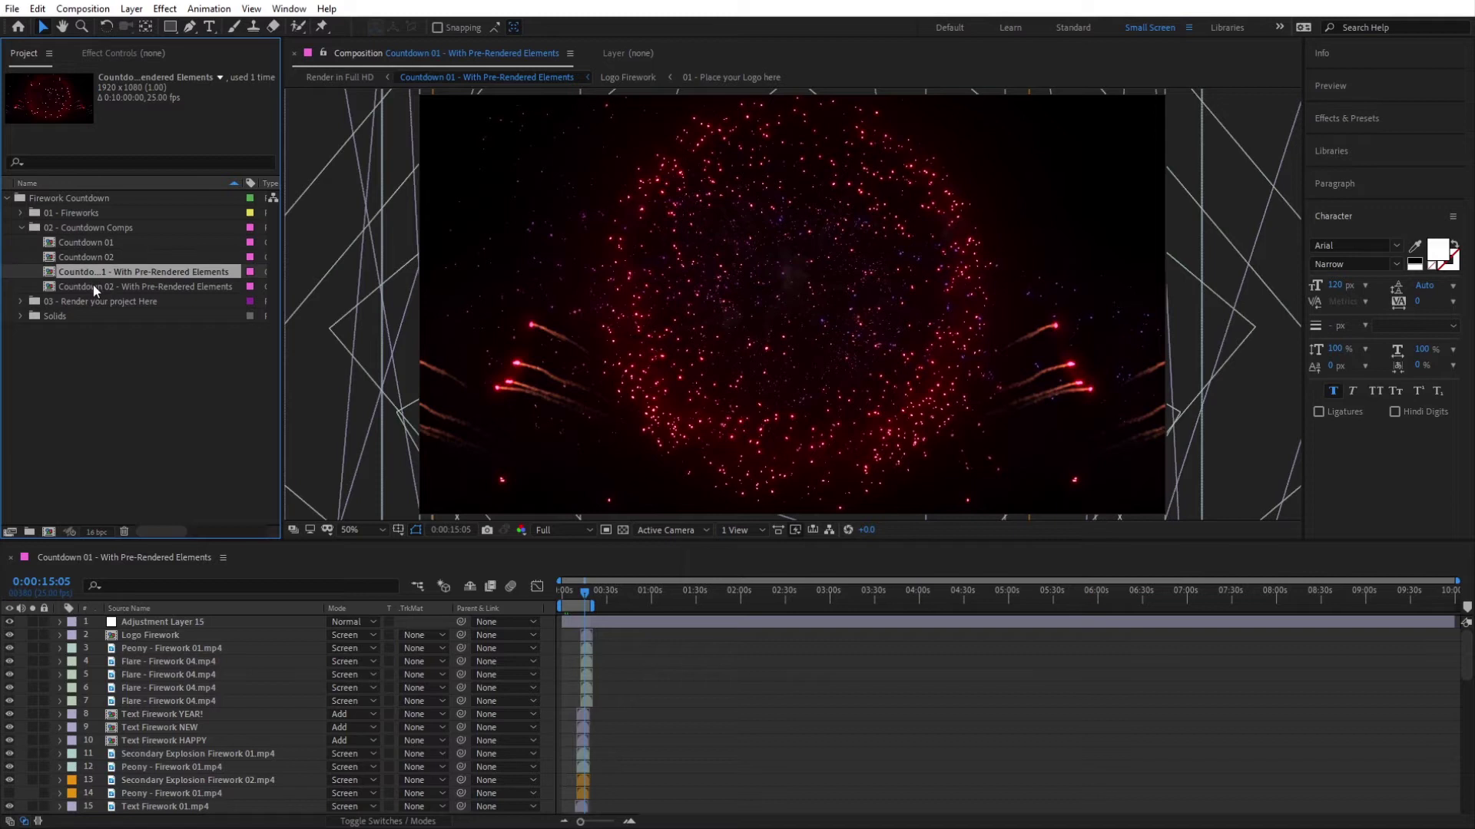
left_click(94, 286)
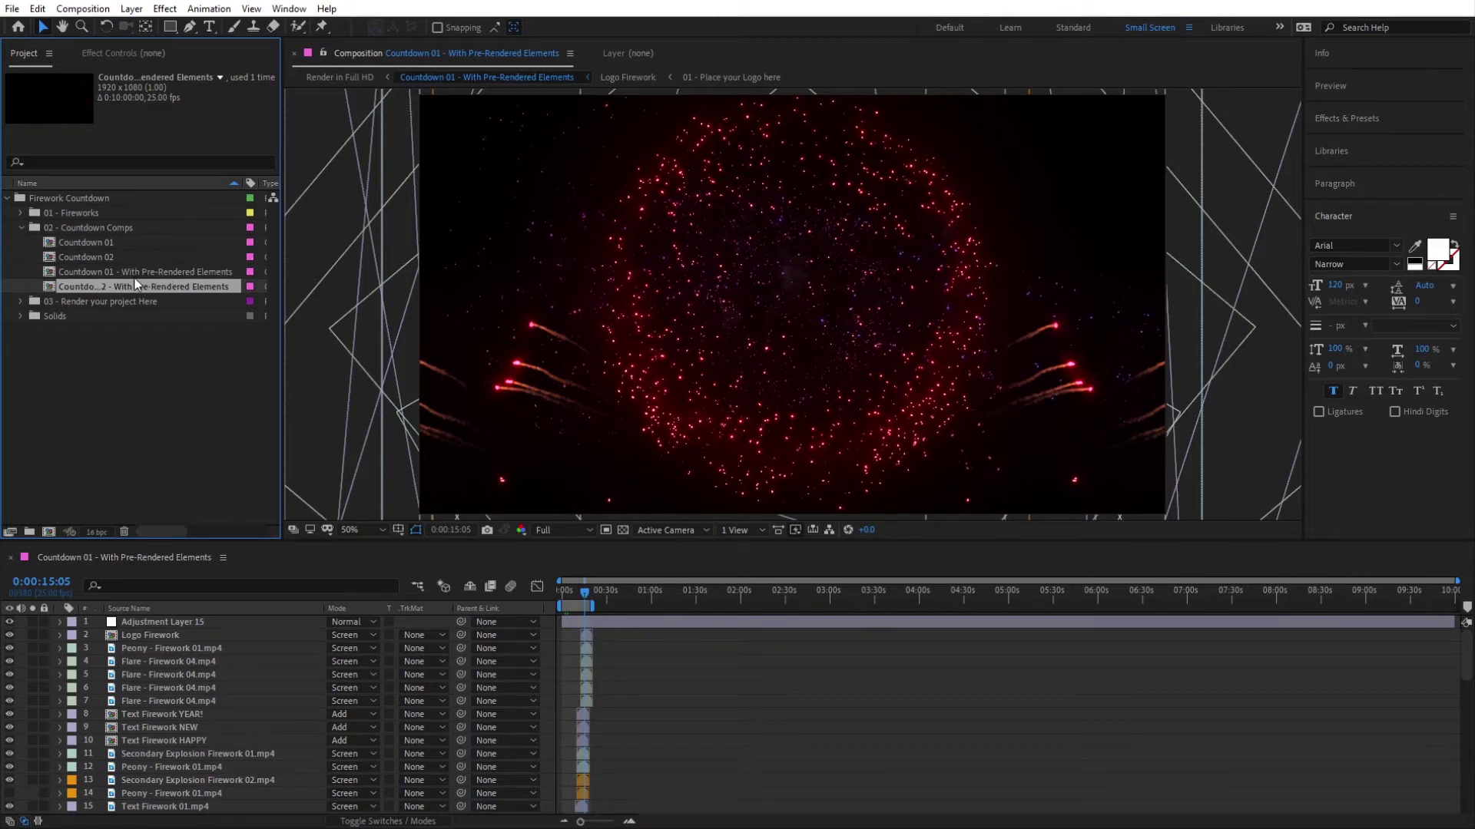
left_click(217, 277)
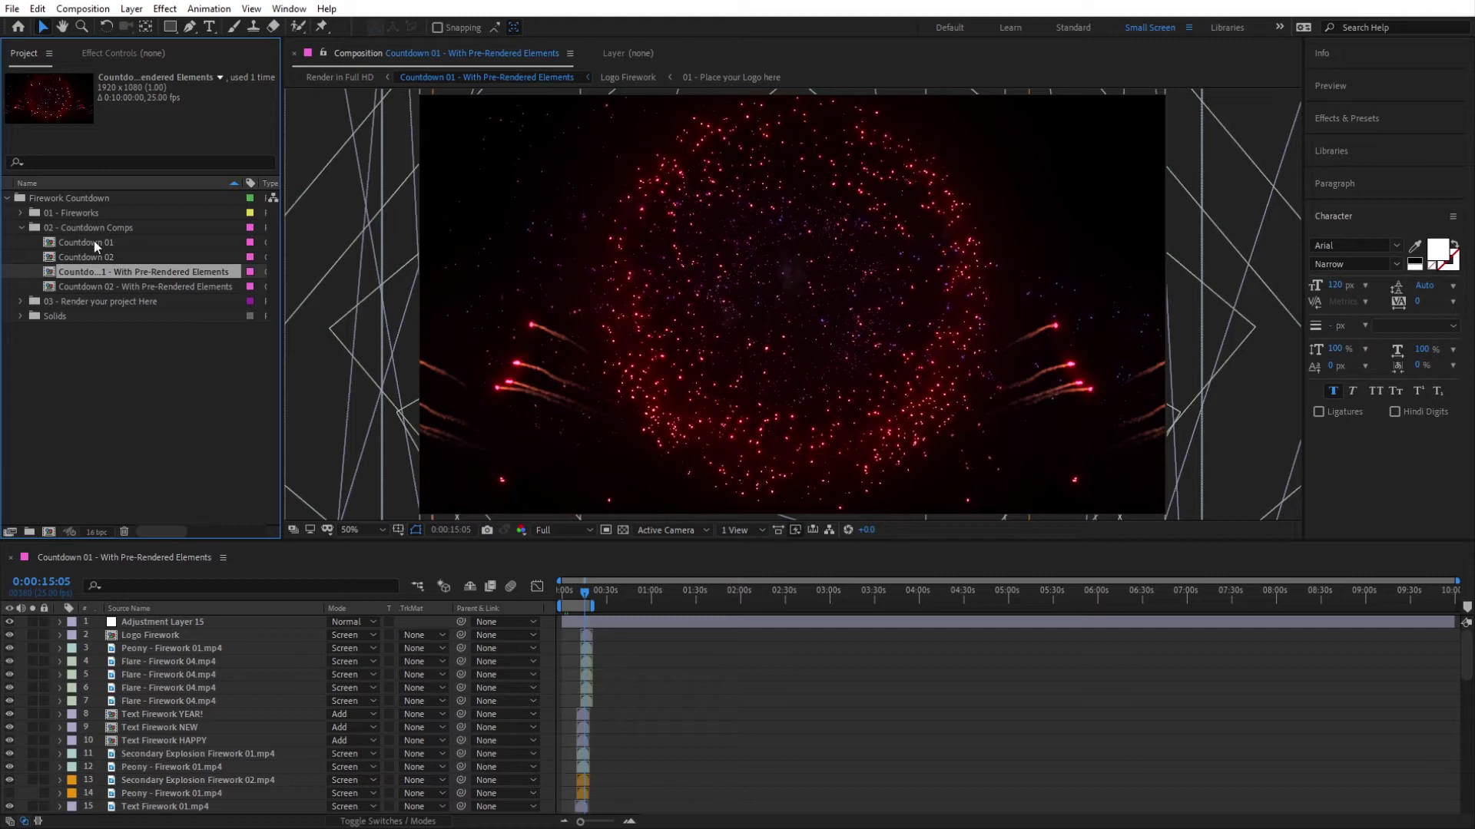
Step: Review the inner 01 - Fireworks subfolder as the source of the standard countdown comps, then collapse its parent folder
left_click(53, 213)
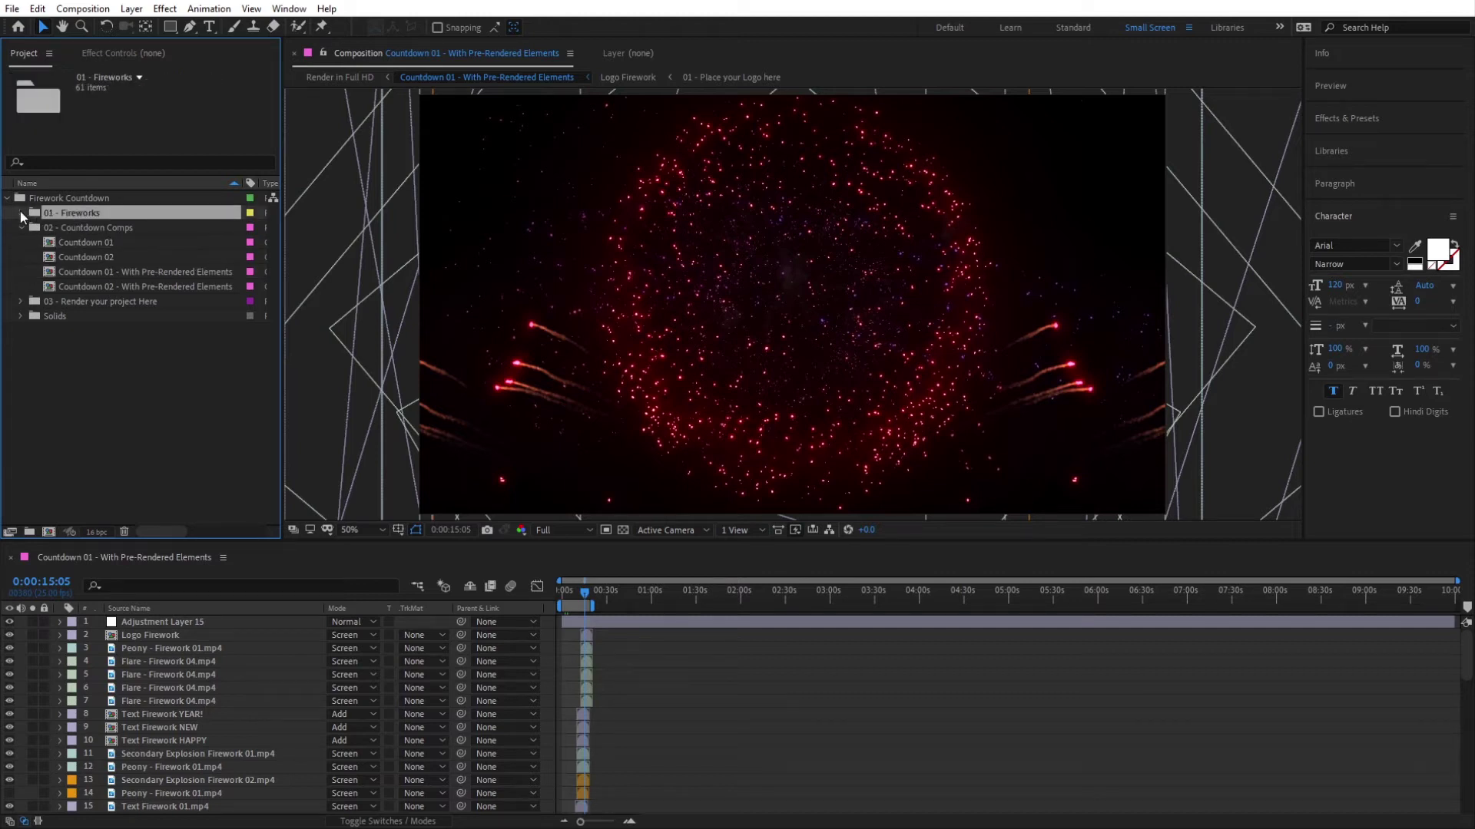
left_click(21, 213)
left_click(79, 229)
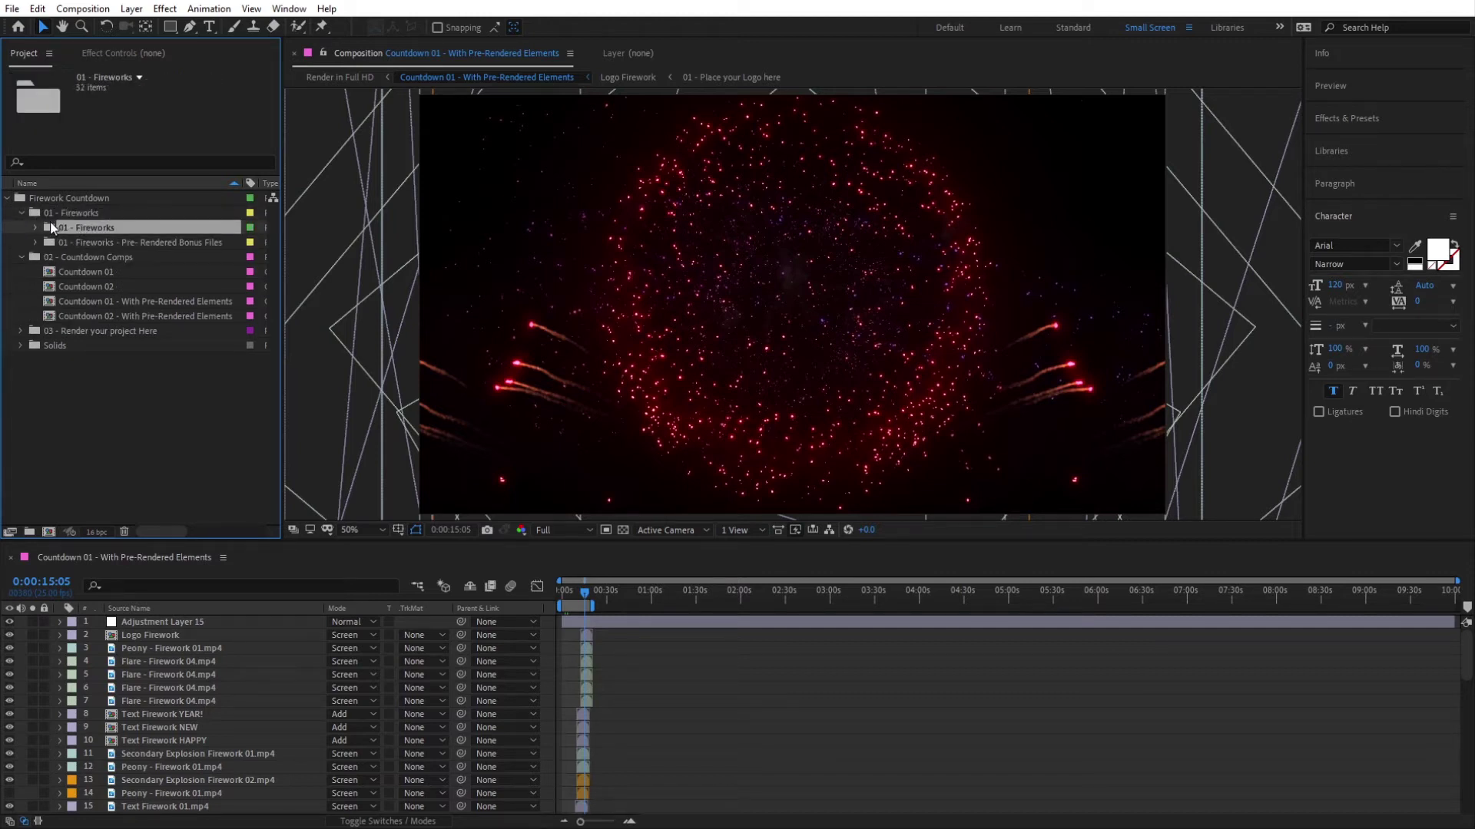
left_click(21, 213)
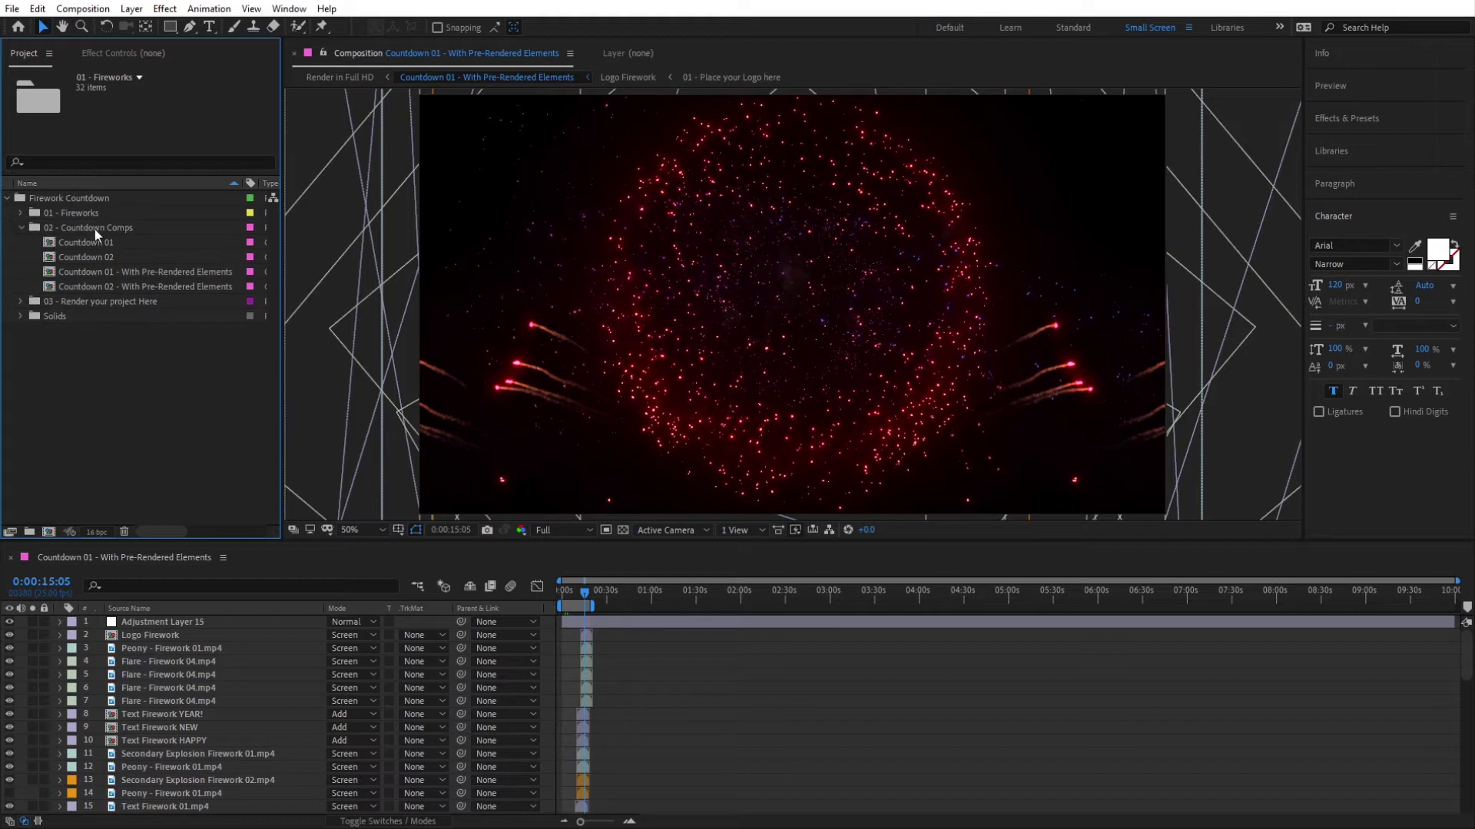
Step: Preview the Countdown 01 - With Pre-Rendered Elements comp at 0:00:02:09 and 0:00:04:10
left_click(96, 273)
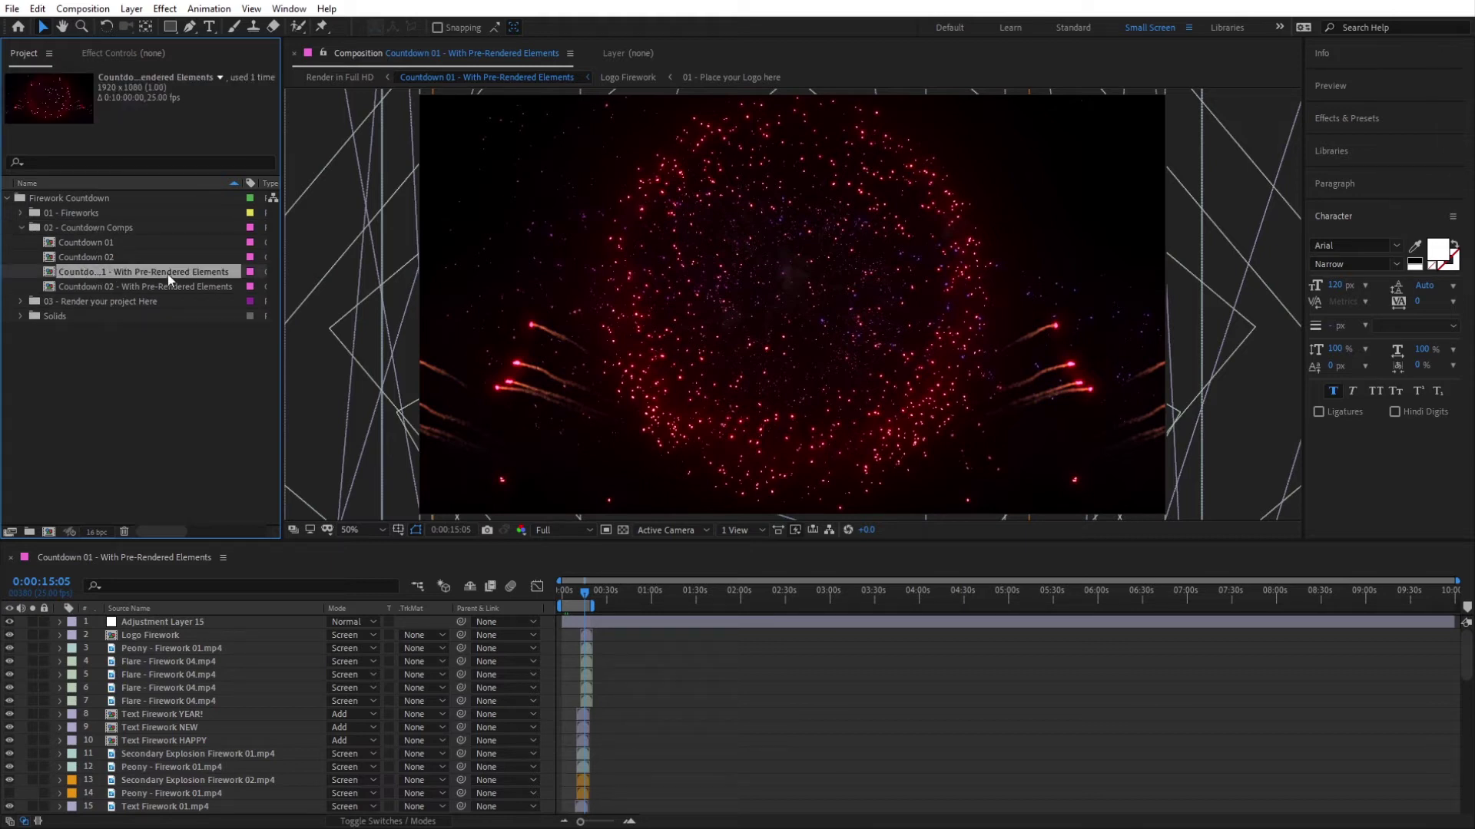
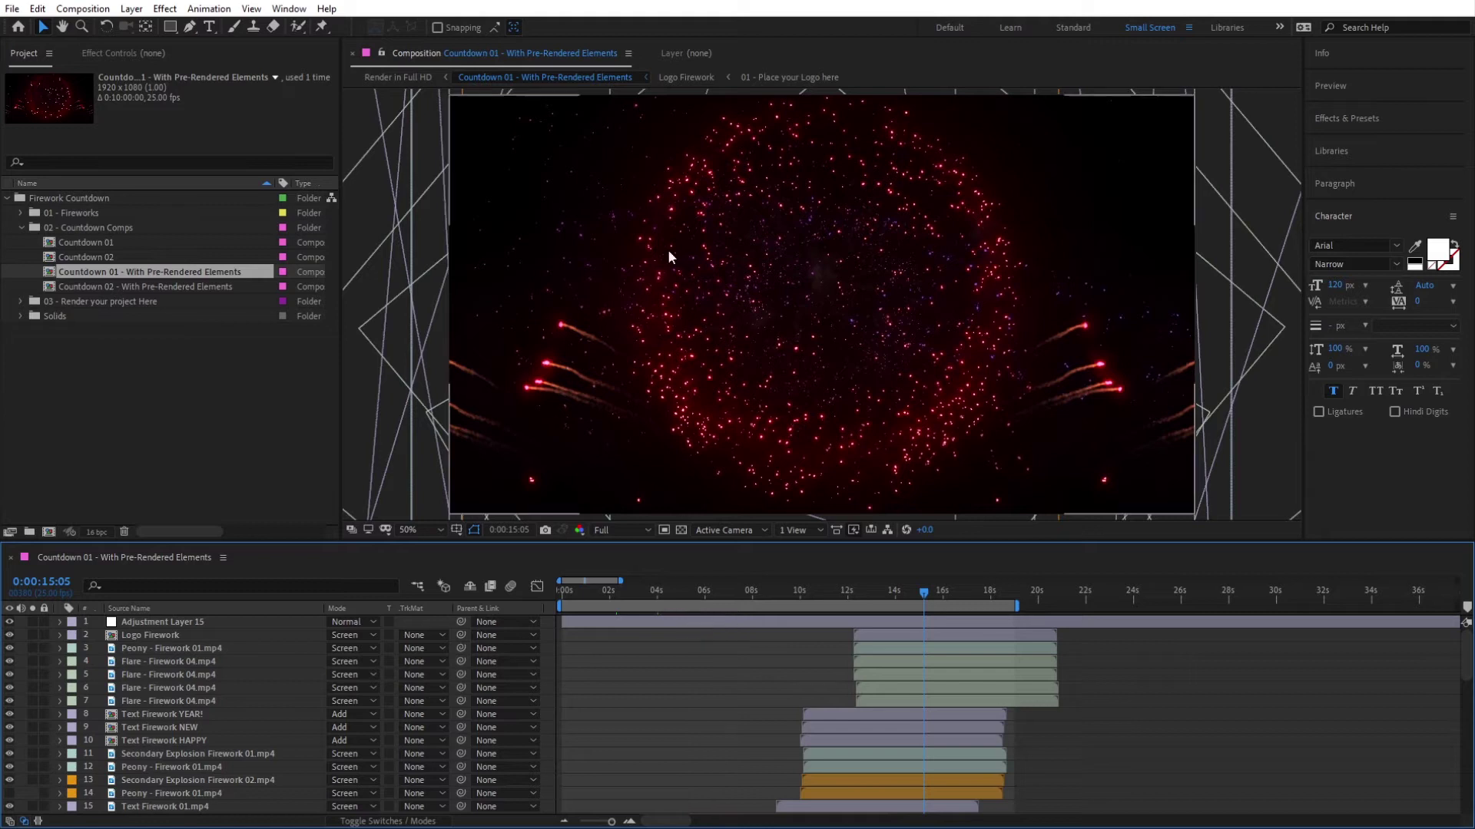
left_click(617, 598)
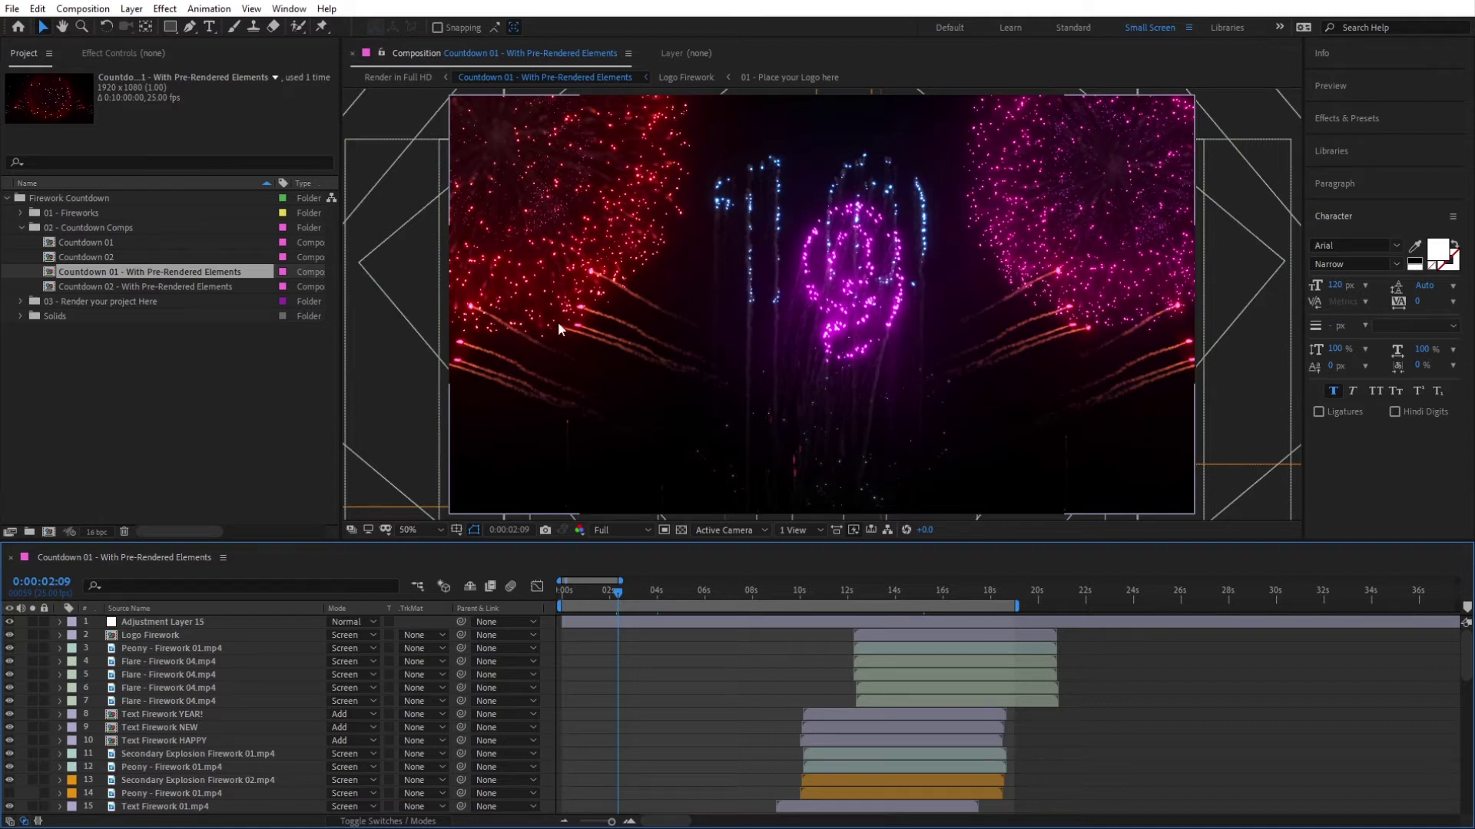
left_click(666, 593)
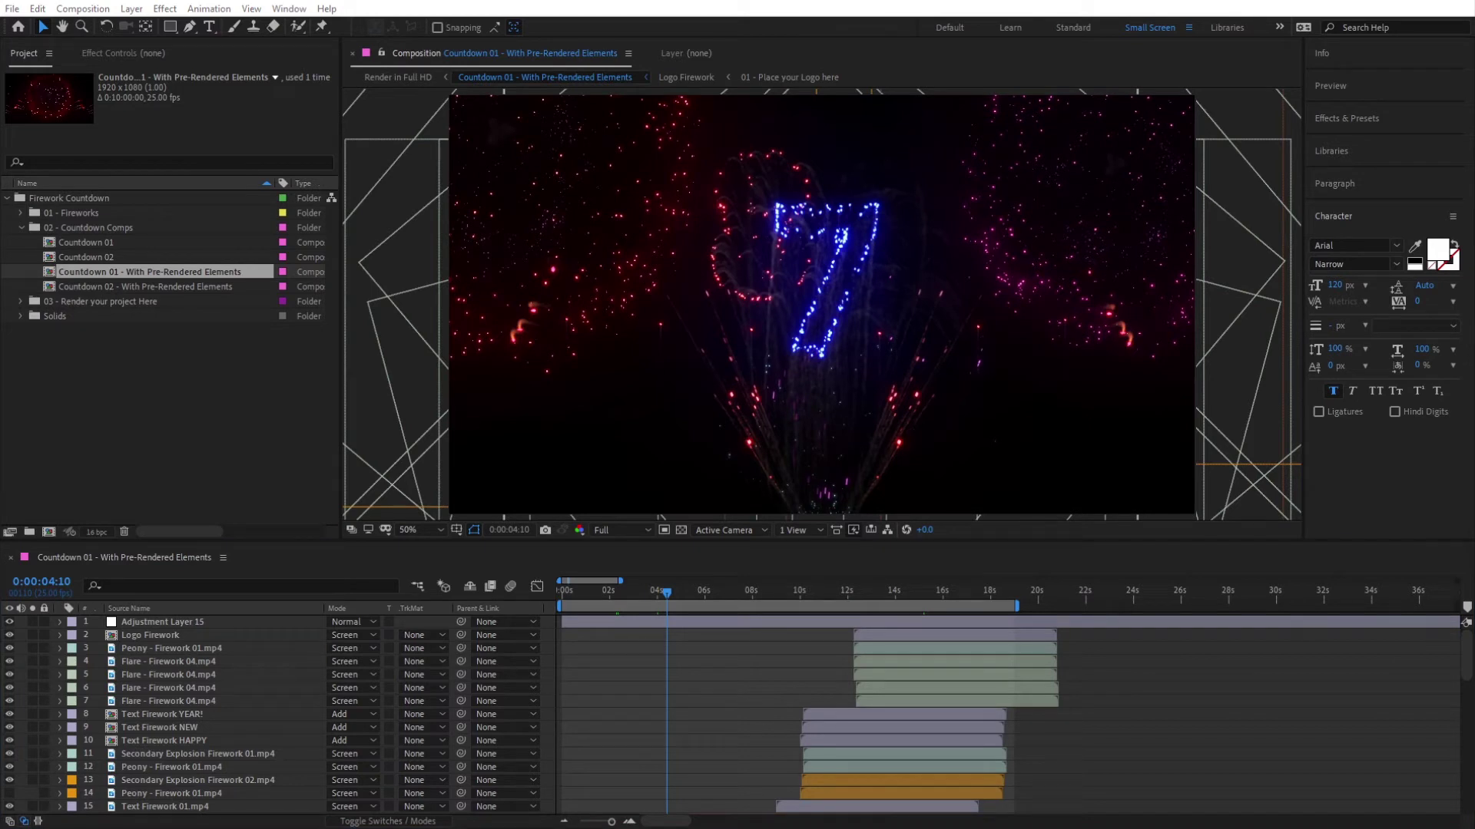
Step: Import the Unsplash sunset sky JPG from the Assets folder and add it as the bottom layer of the countdown comp
left_click_drag(4, 400, 107, 427)
key("alt+Tab")
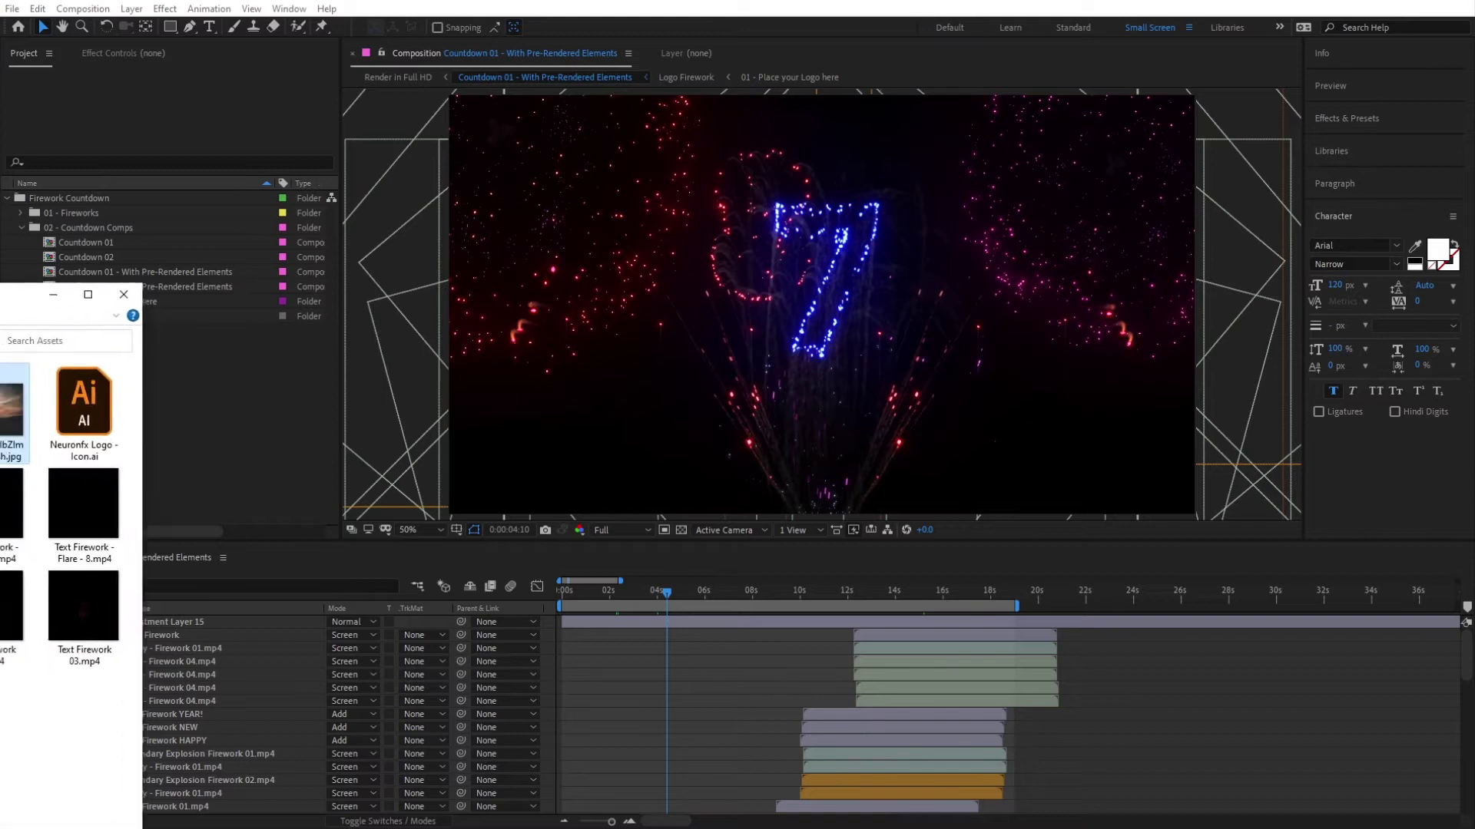
left_click(33, 439)
left_click_drag(33, 439, 242, 427)
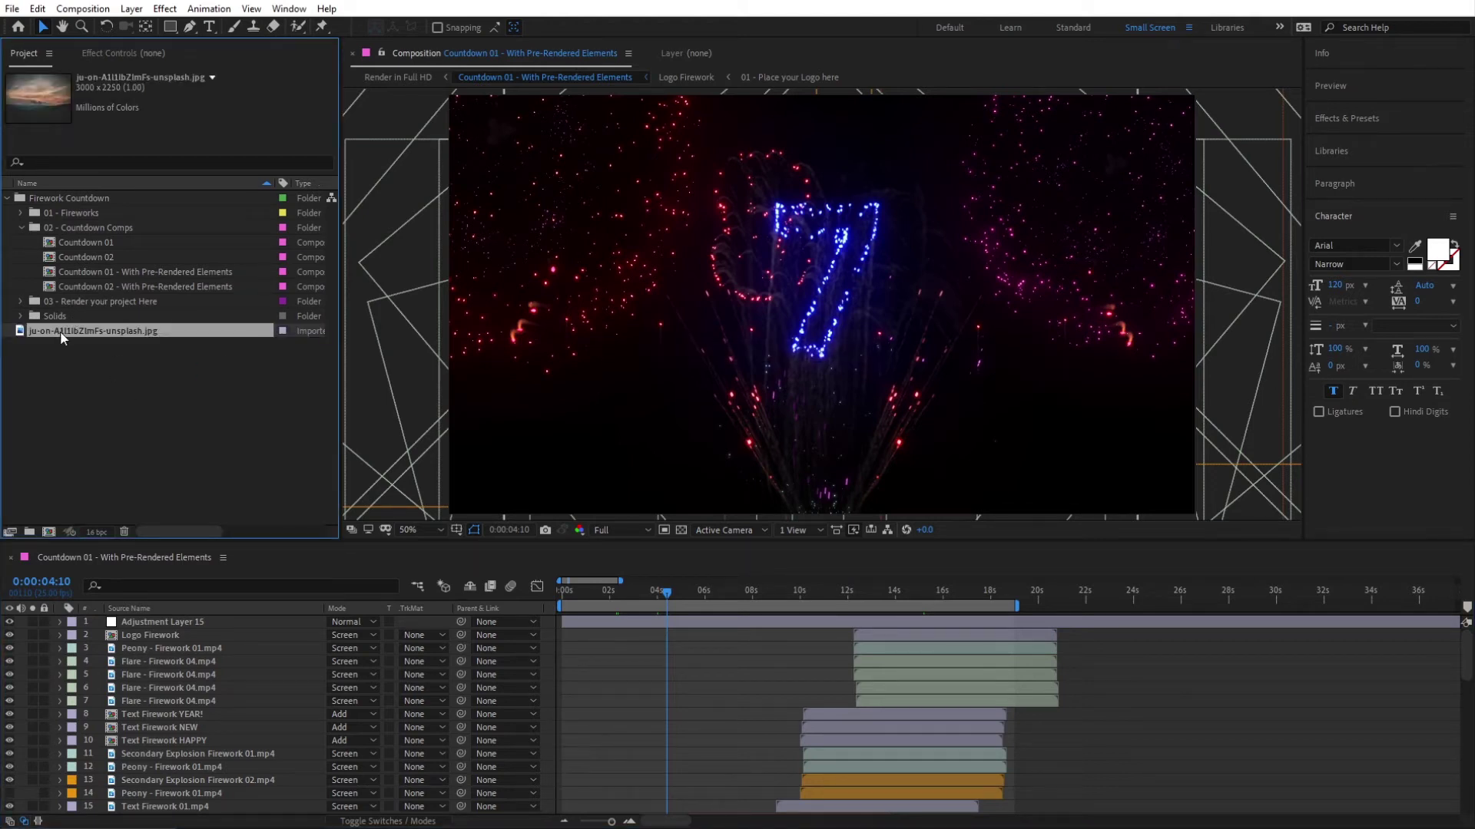
left_click_drag(63, 338, 158, 809)
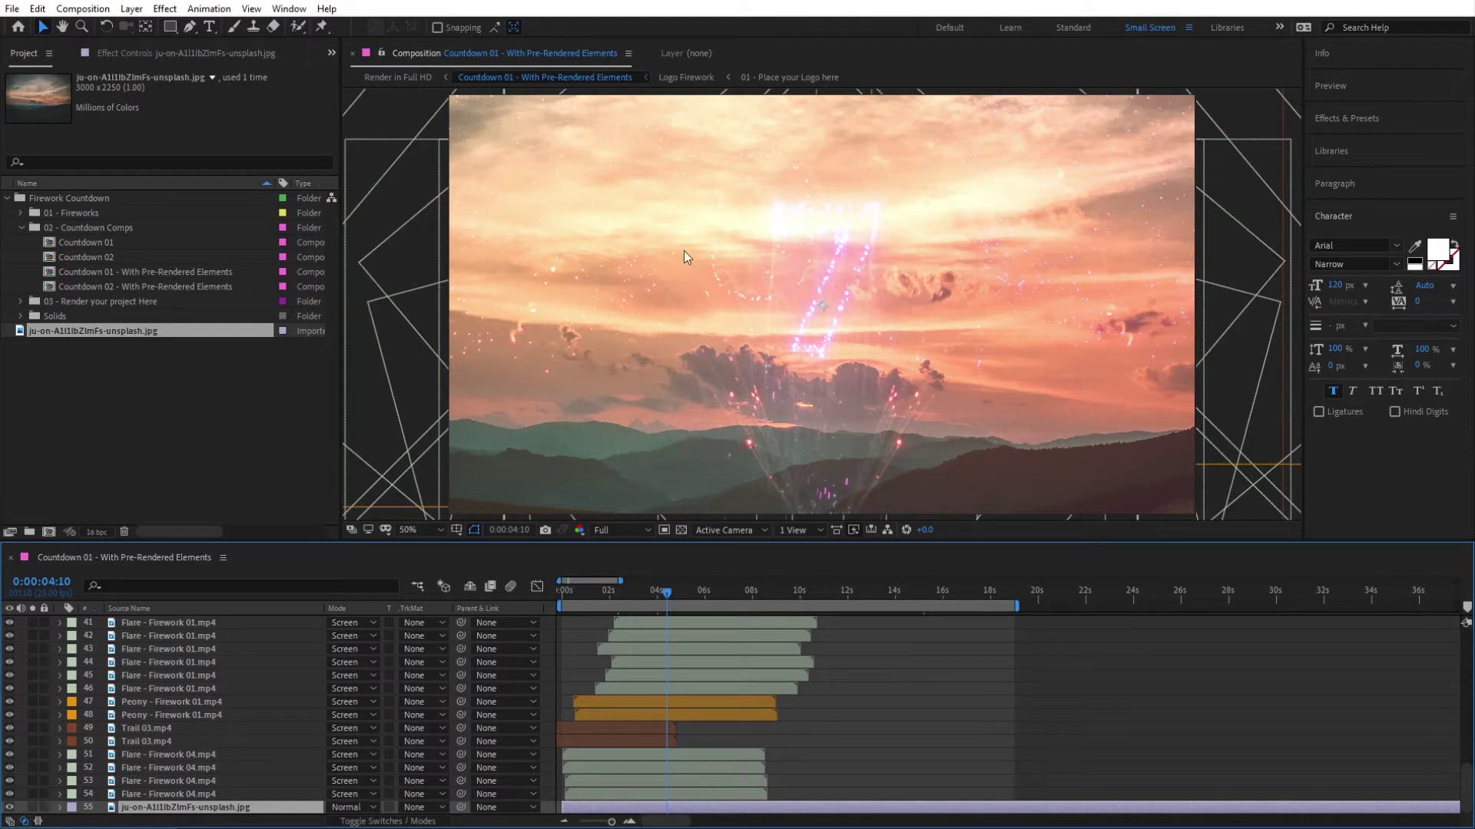
Step: Shift the sky image down in the frame and apply the Curves effect to its layer
left_click(983, 198)
left_click_drag(987, 251, 992, 315)
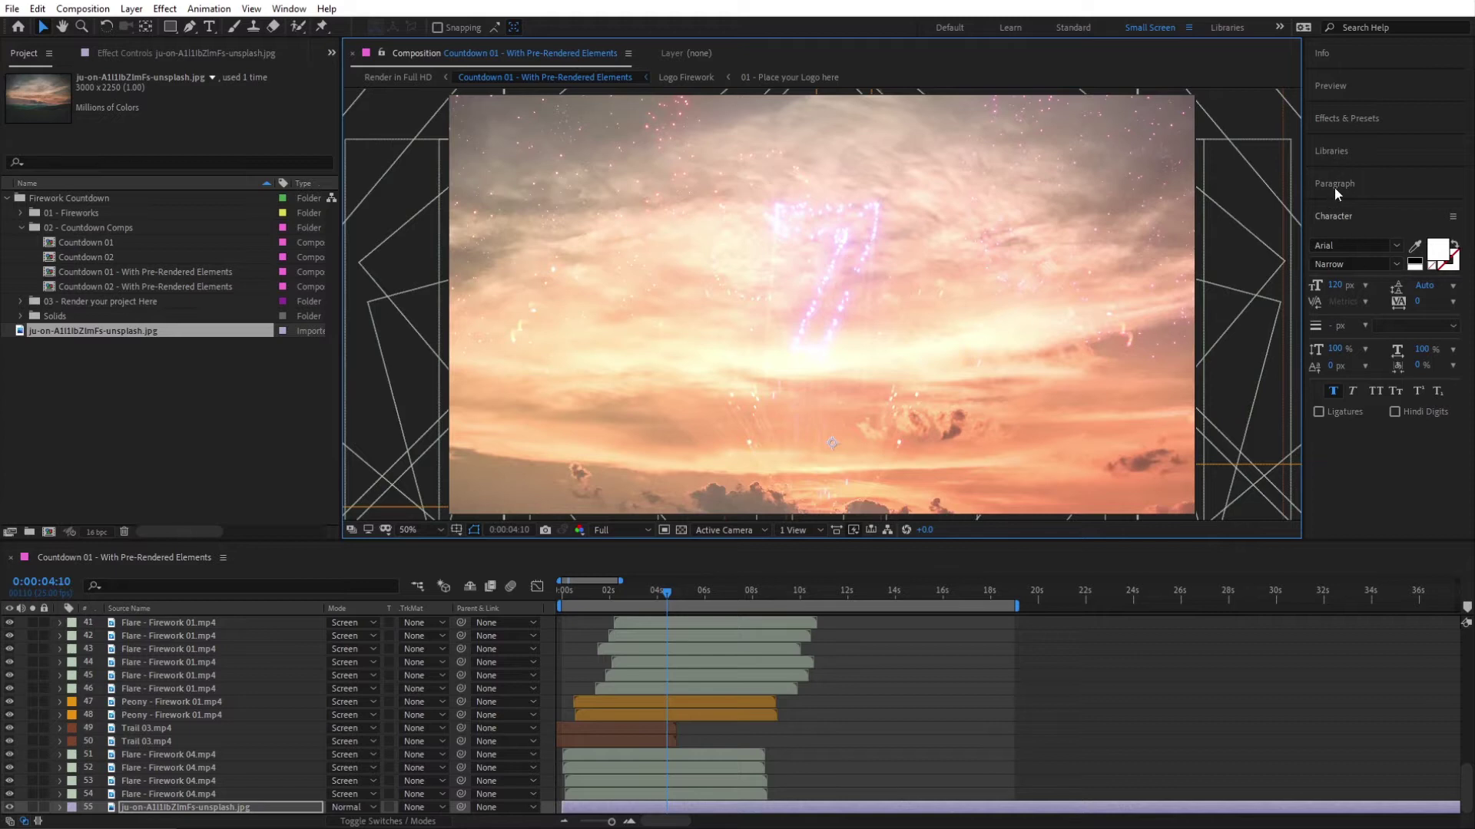
left_click(1353, 120)
left_click(1353, 142)
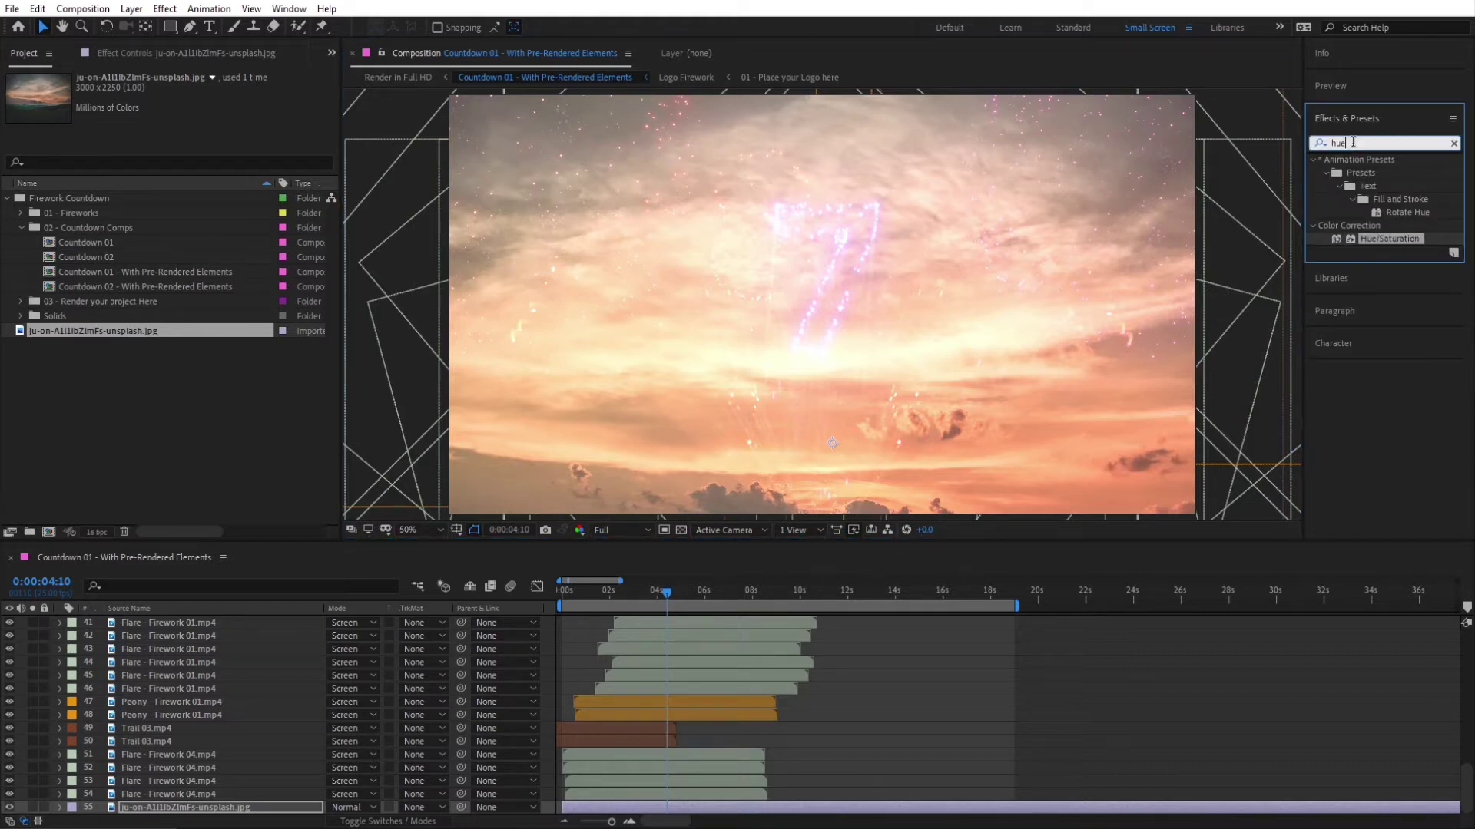
type("curves")
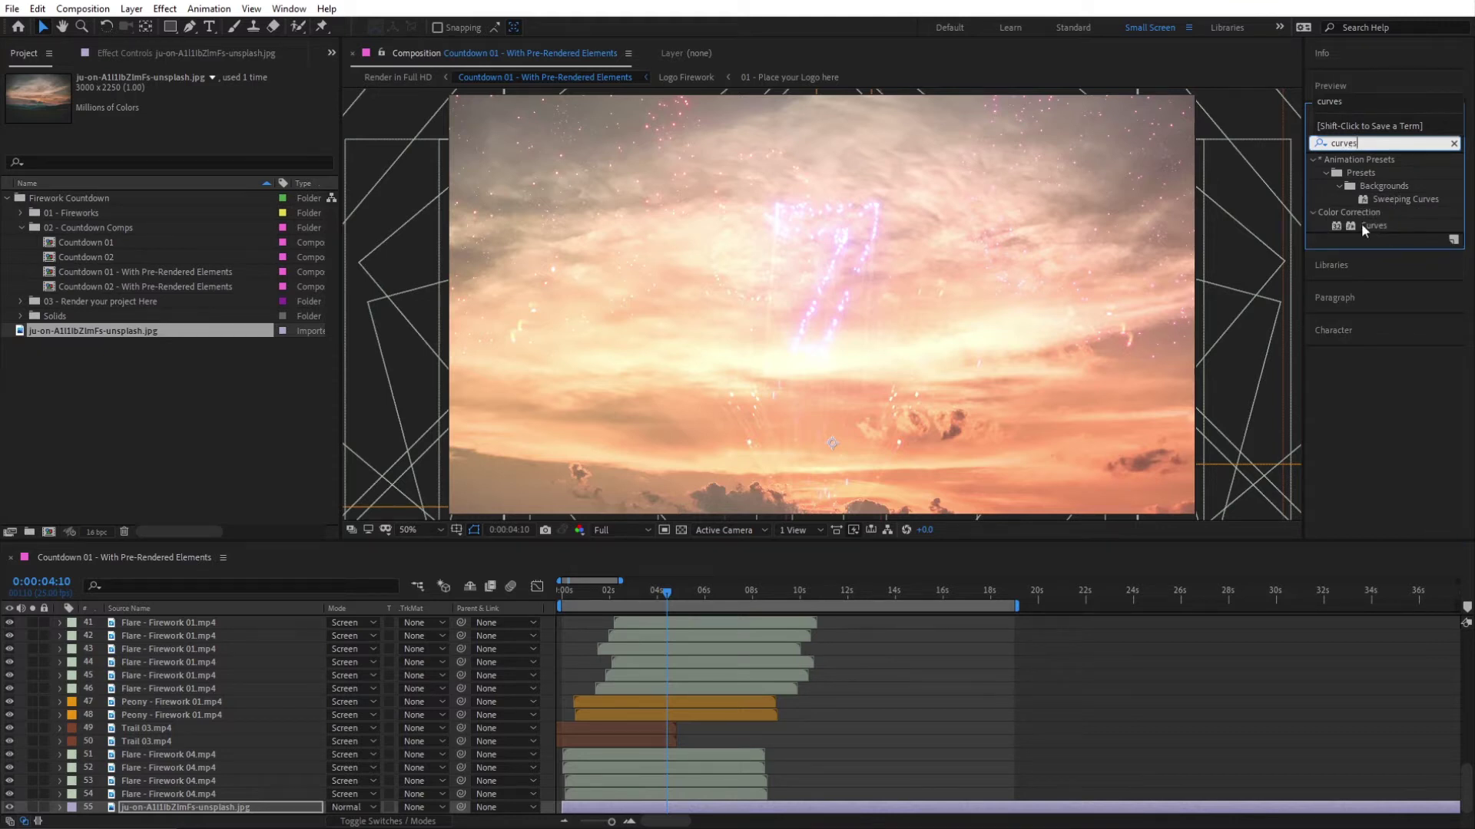
left_click_drag(1363, 231, 187, 813)
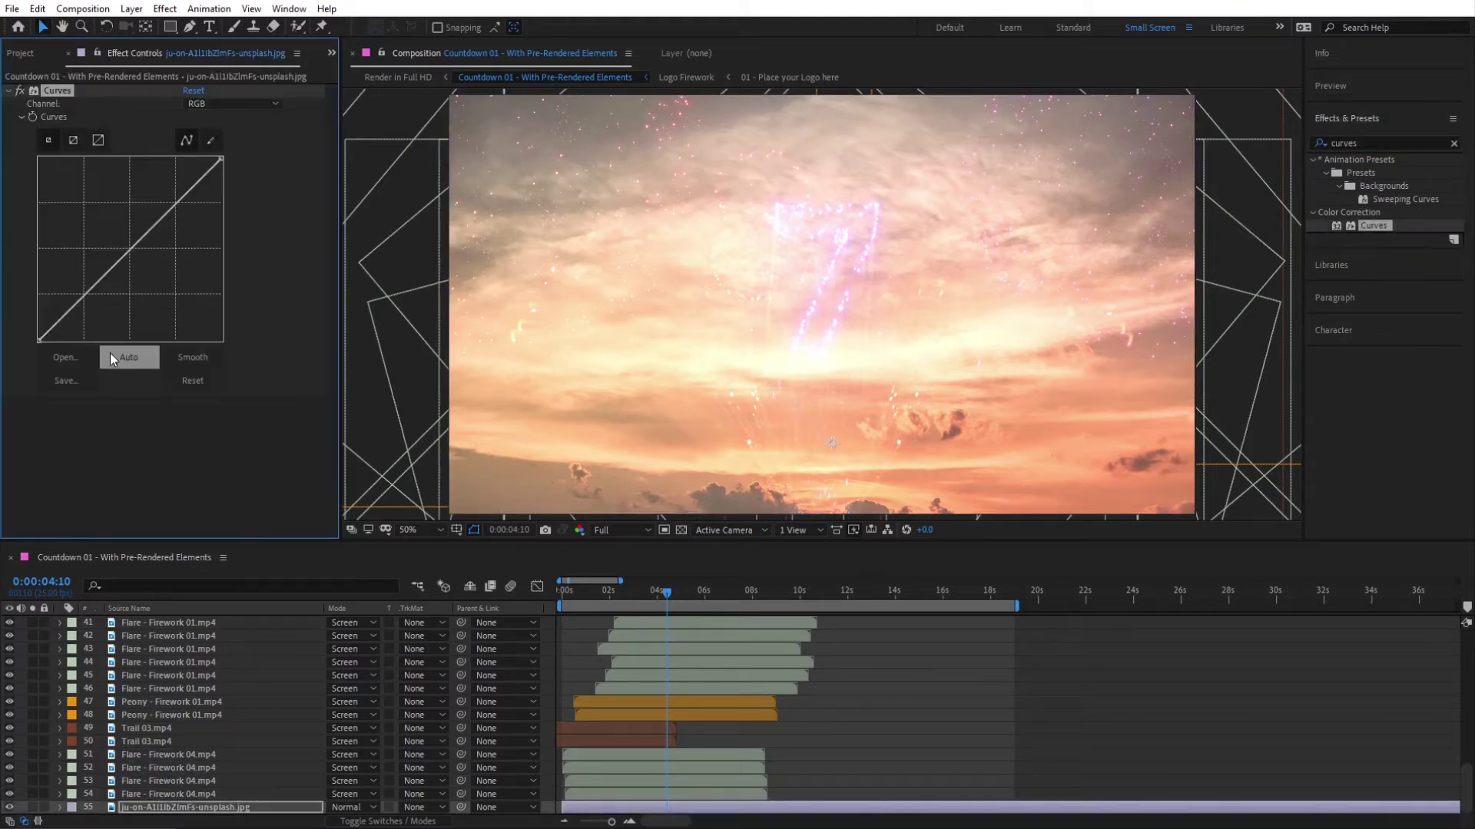
Step: Darken the sky to a night look by lowering the RGB curve's midtones and white point almost to the graph's base
left_click_drag(119, 259, 139, 303)
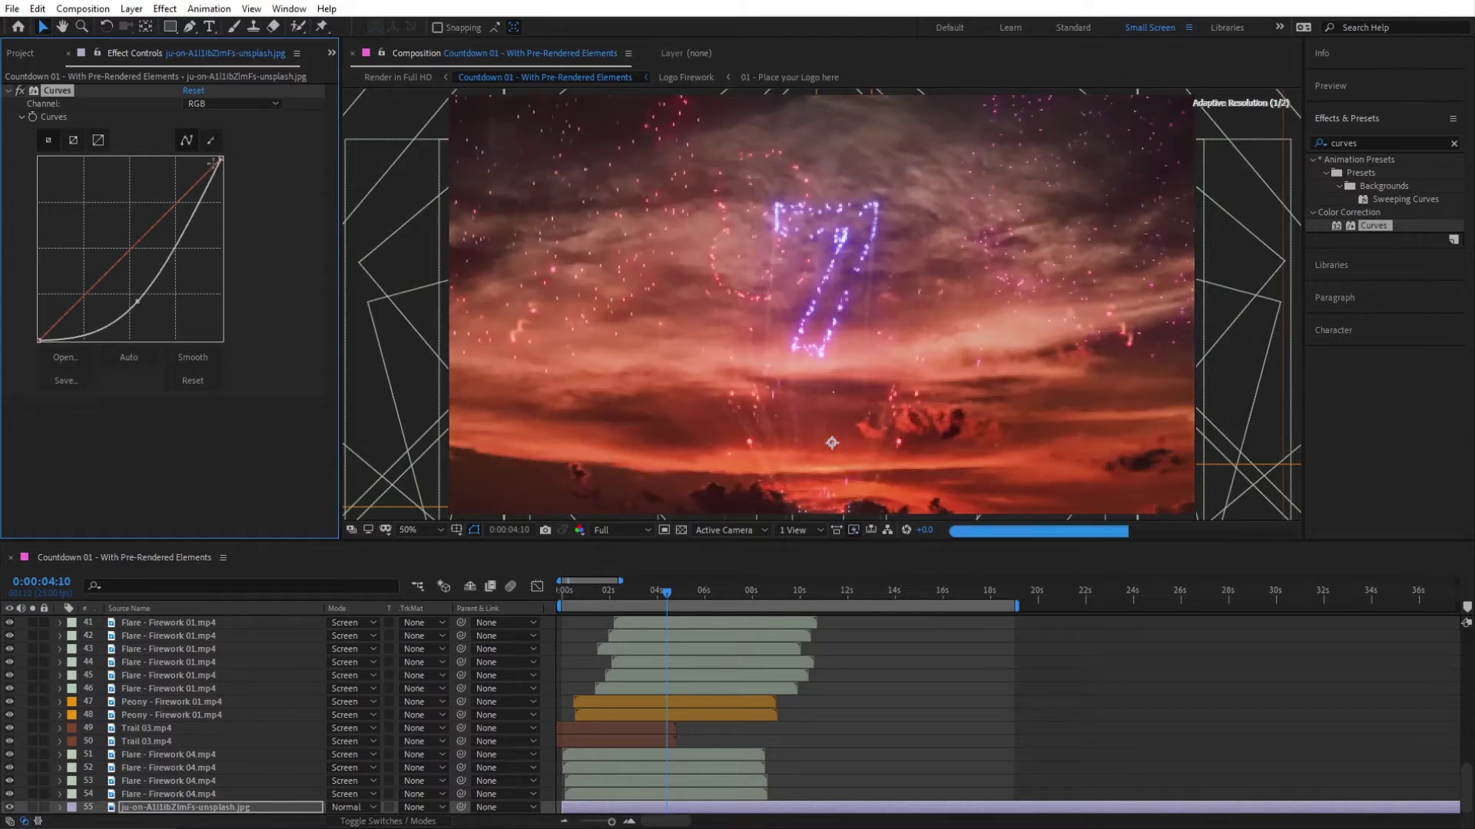
left_click_drag(221, 159, 242, 307)
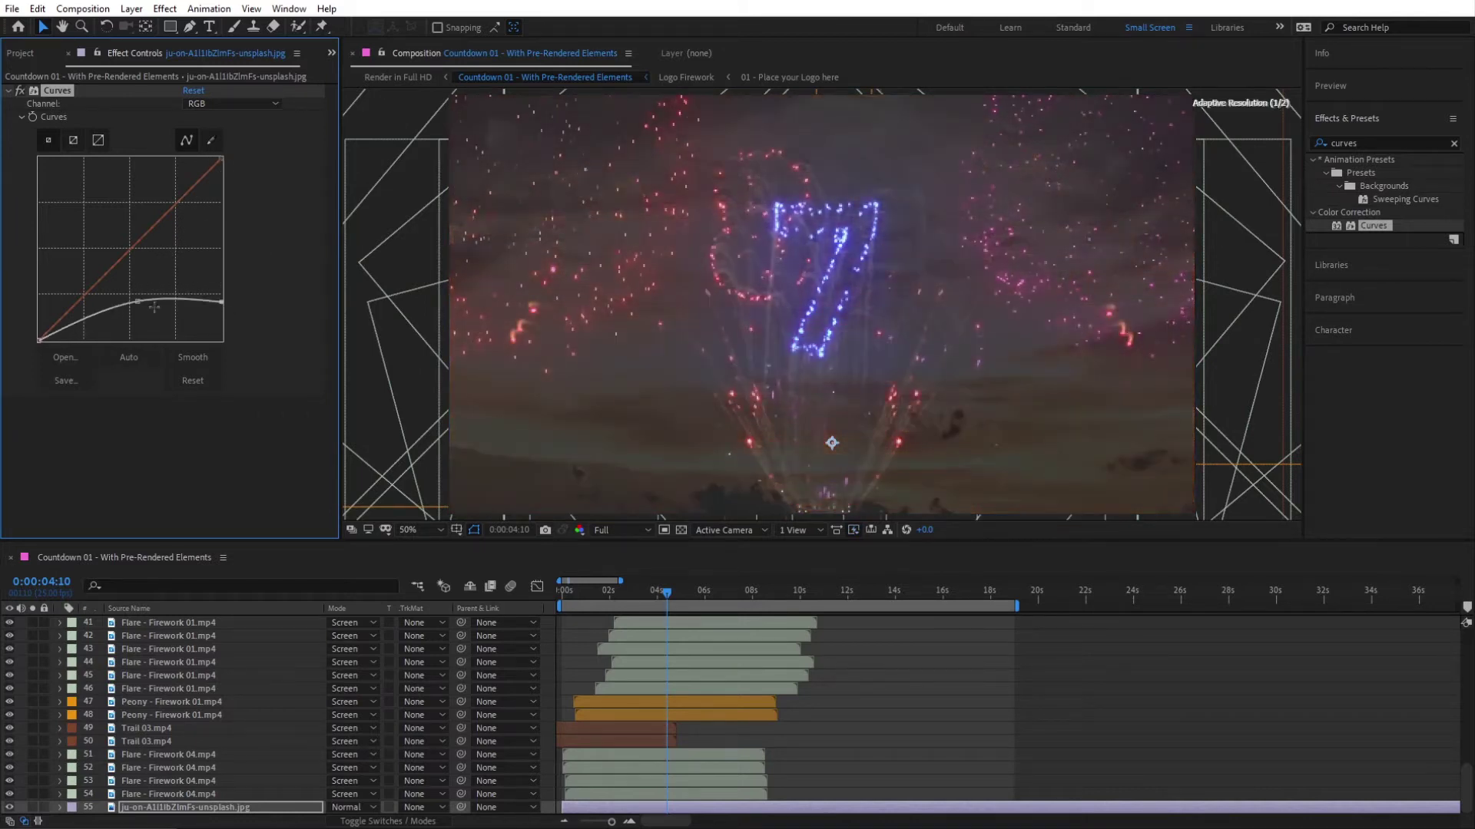
left_click_drag(137, 301, 142, 332)
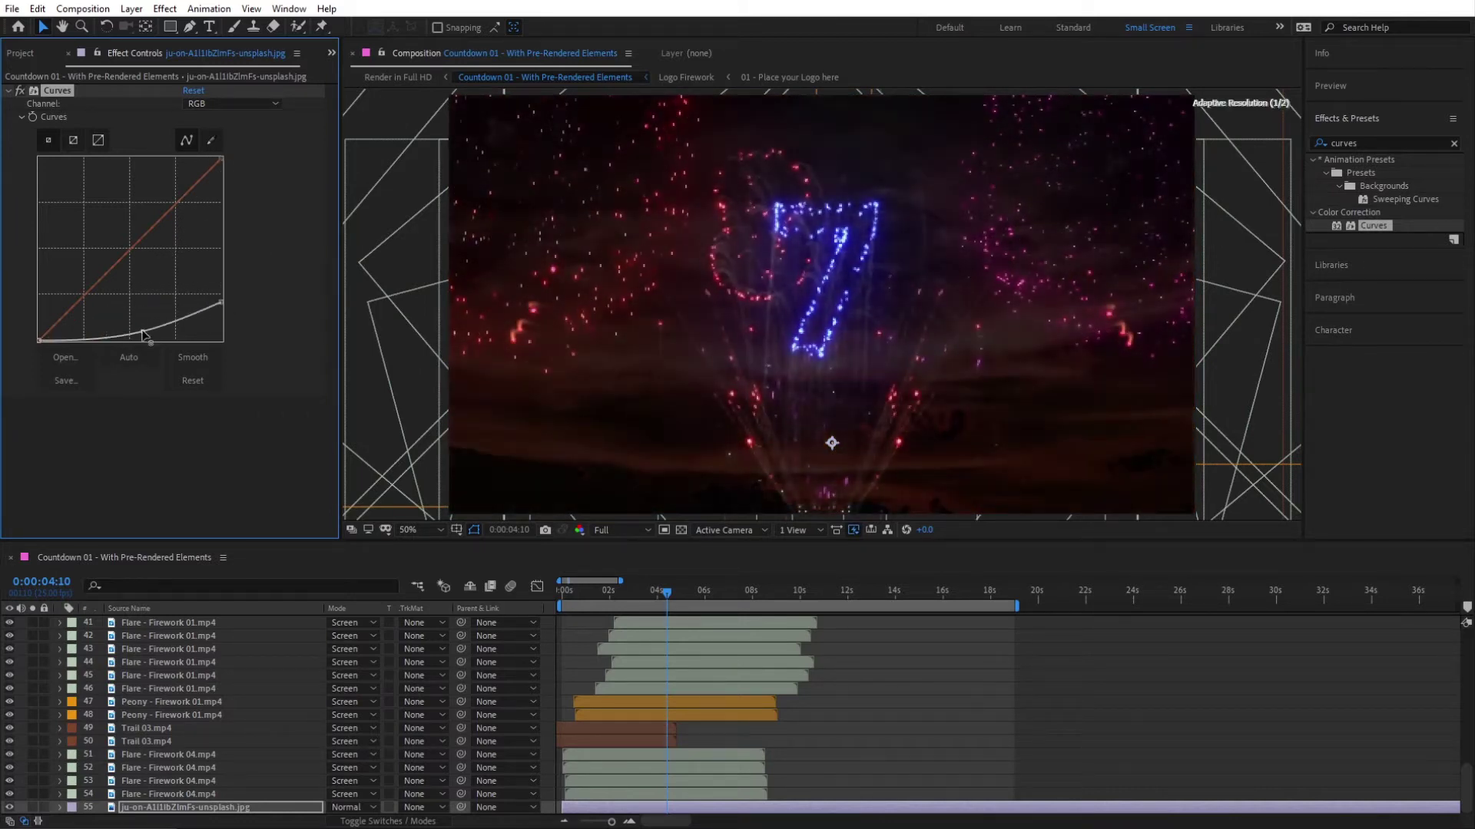
left_click_drag(223, 306, 148, 338)
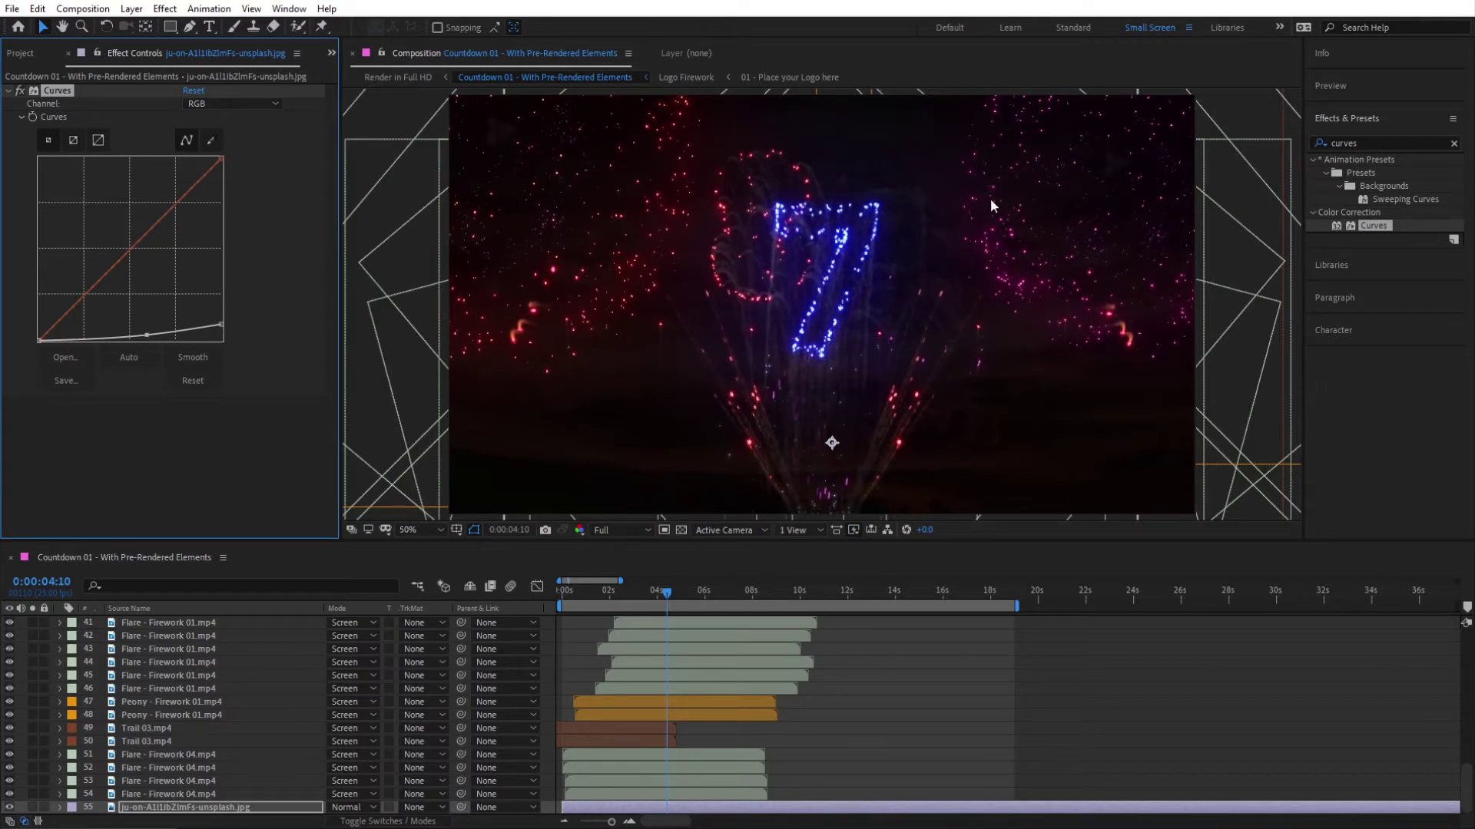
Step: Look through the Color Correction effects for the sky layer, then preview the composited countdown at 0:00:01:08
mouse_move(2, 317)
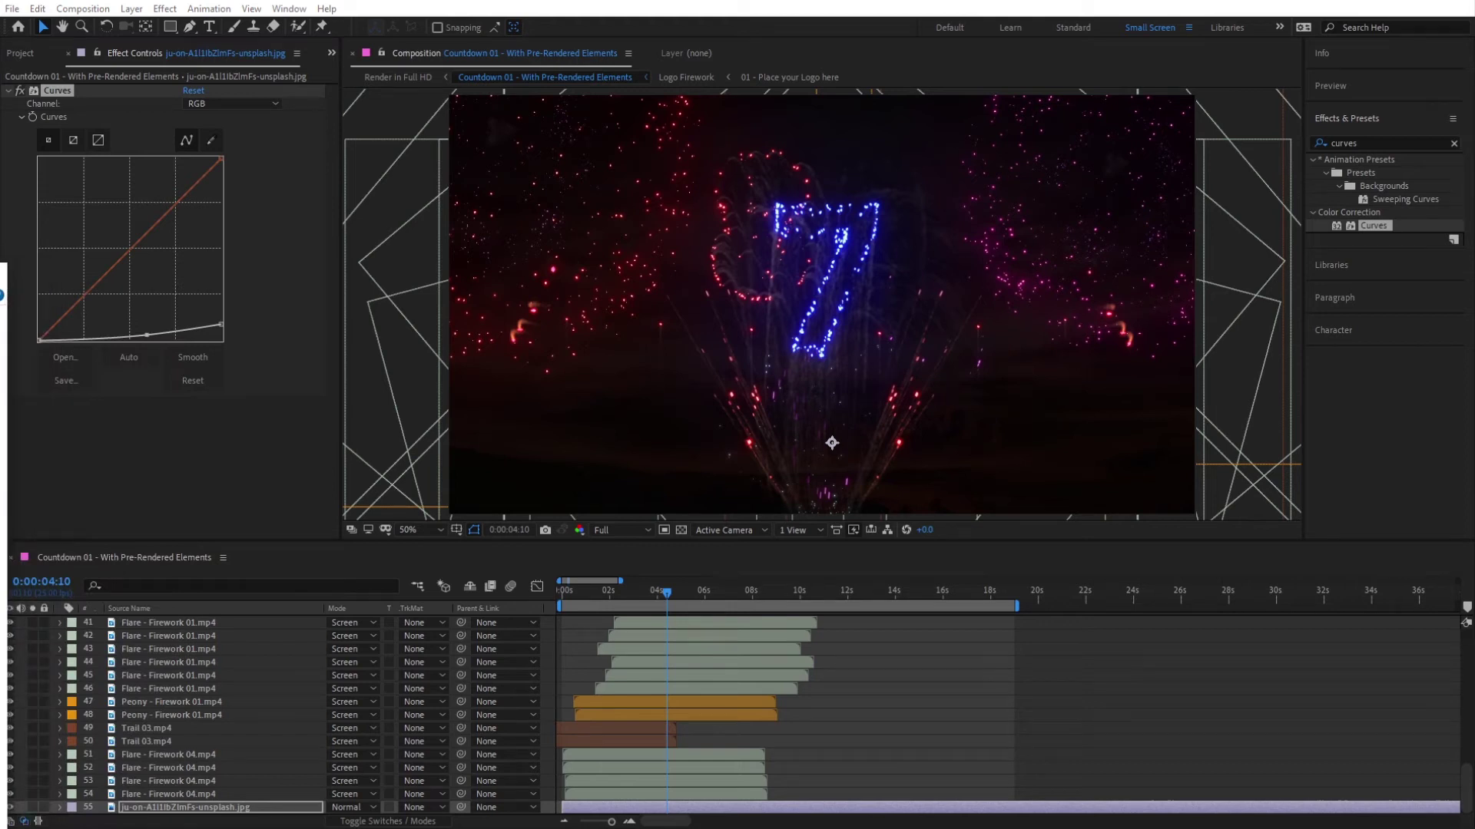
left_click(158, 807)
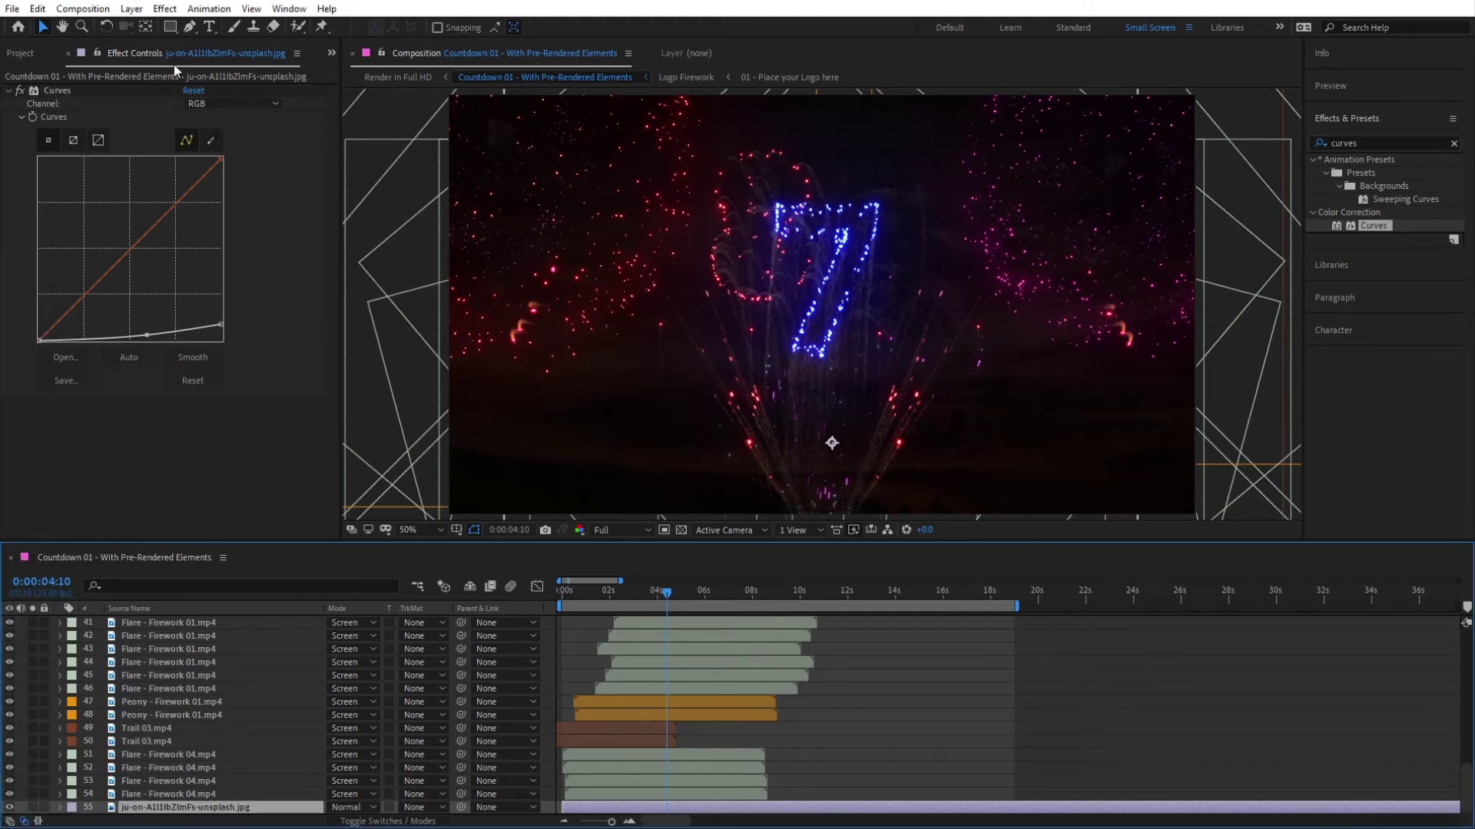
left_click(166, 9)
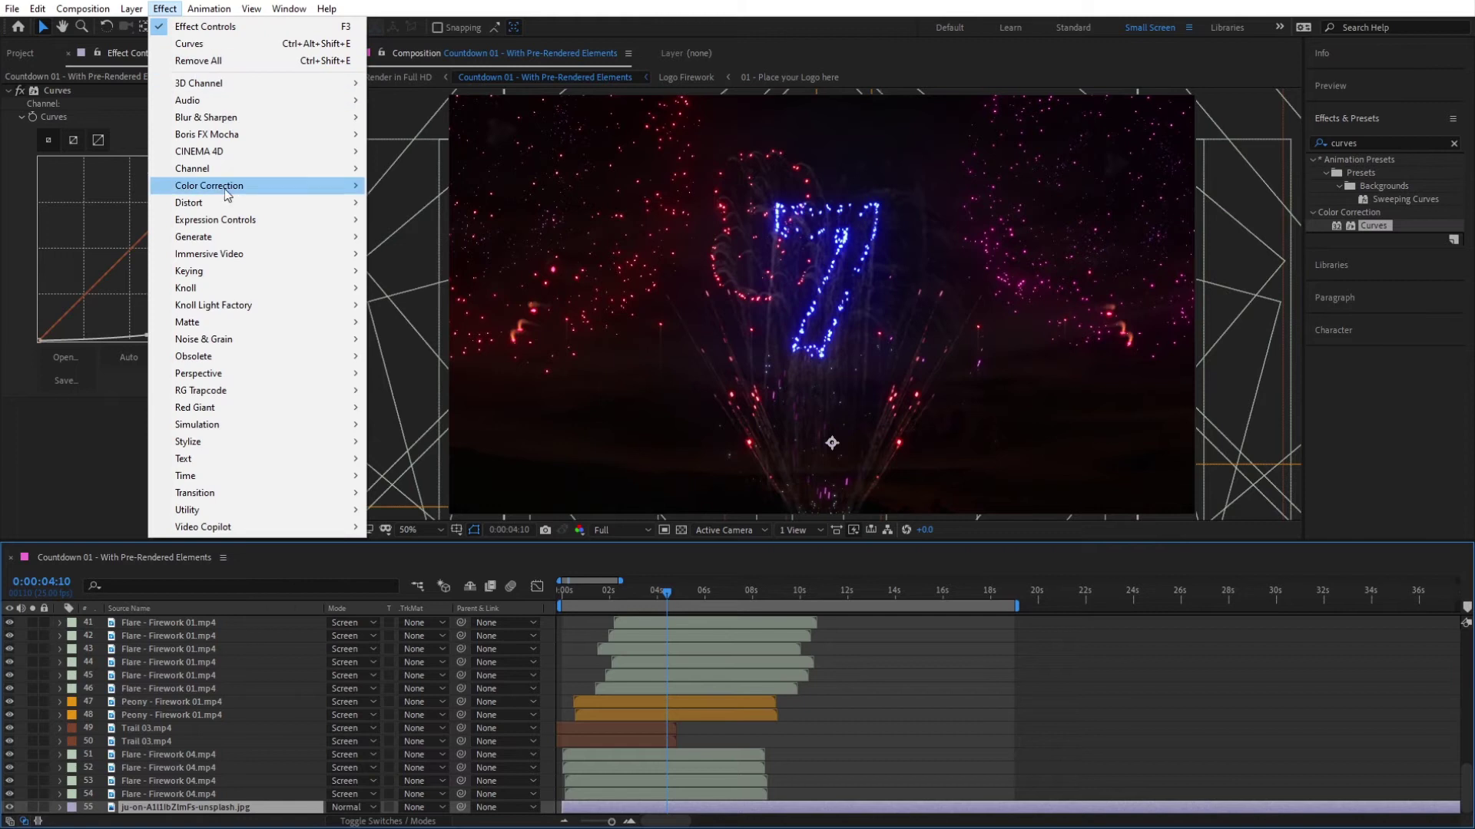
mouse_move(227, 194)
left_click(416, 498)
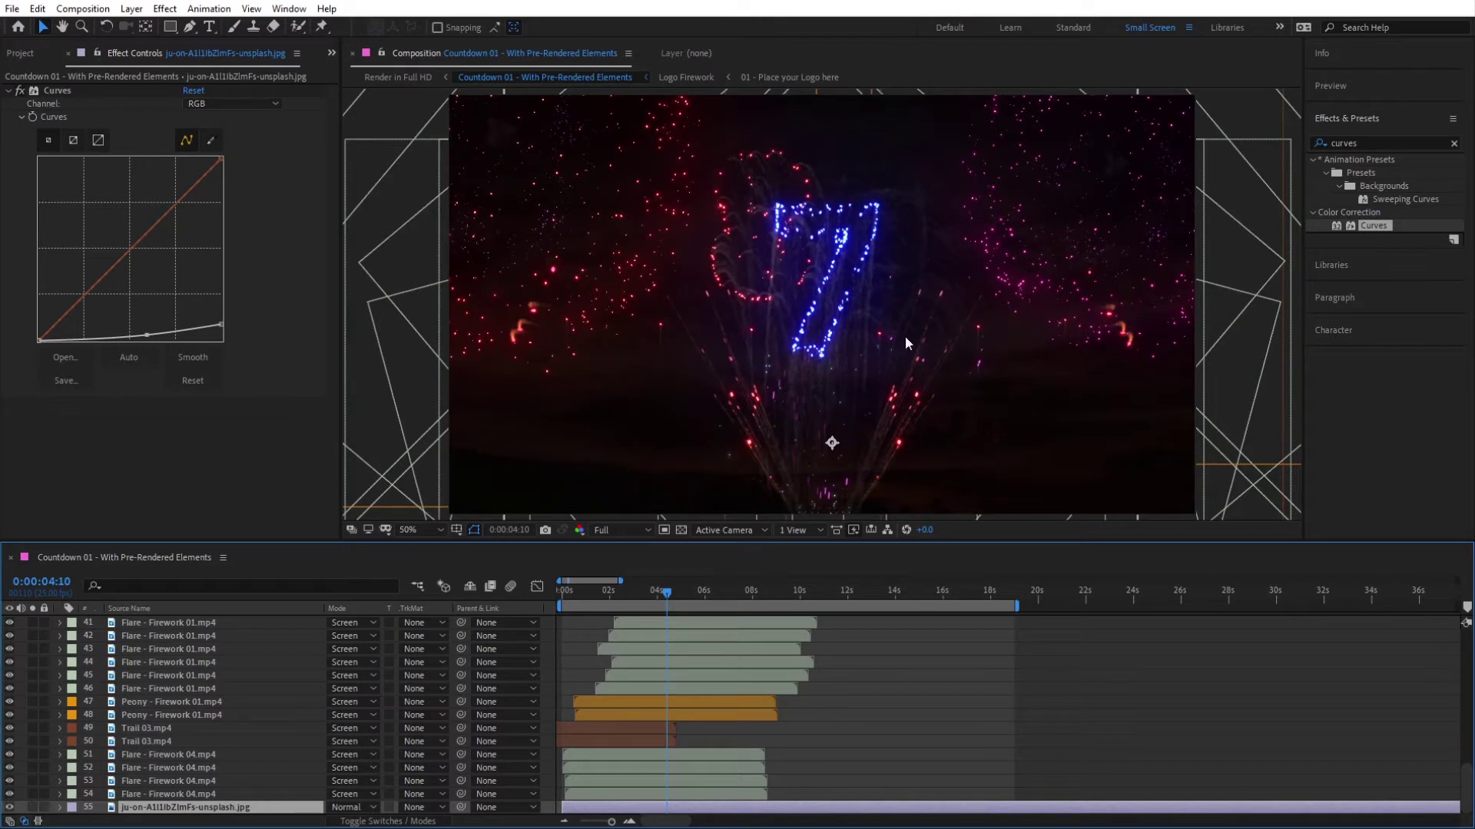
left_click(593, 596)
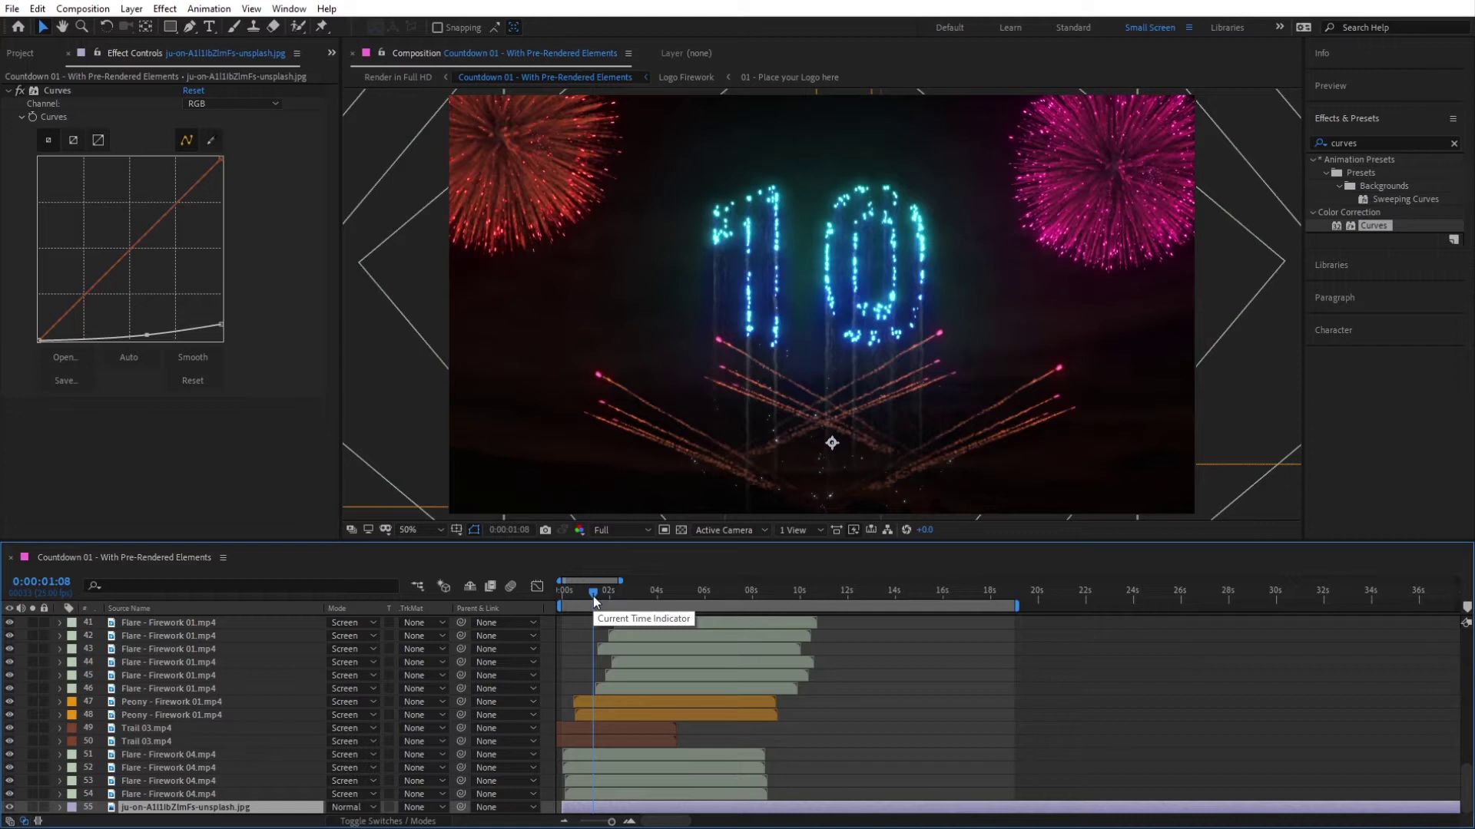
Step: Go to 0:00:02:00 and apply the Hue/Saturation effect to the Peony - Firework 01.mp4 layer at number 48
left_click_drag(593, 601, 609, 598)
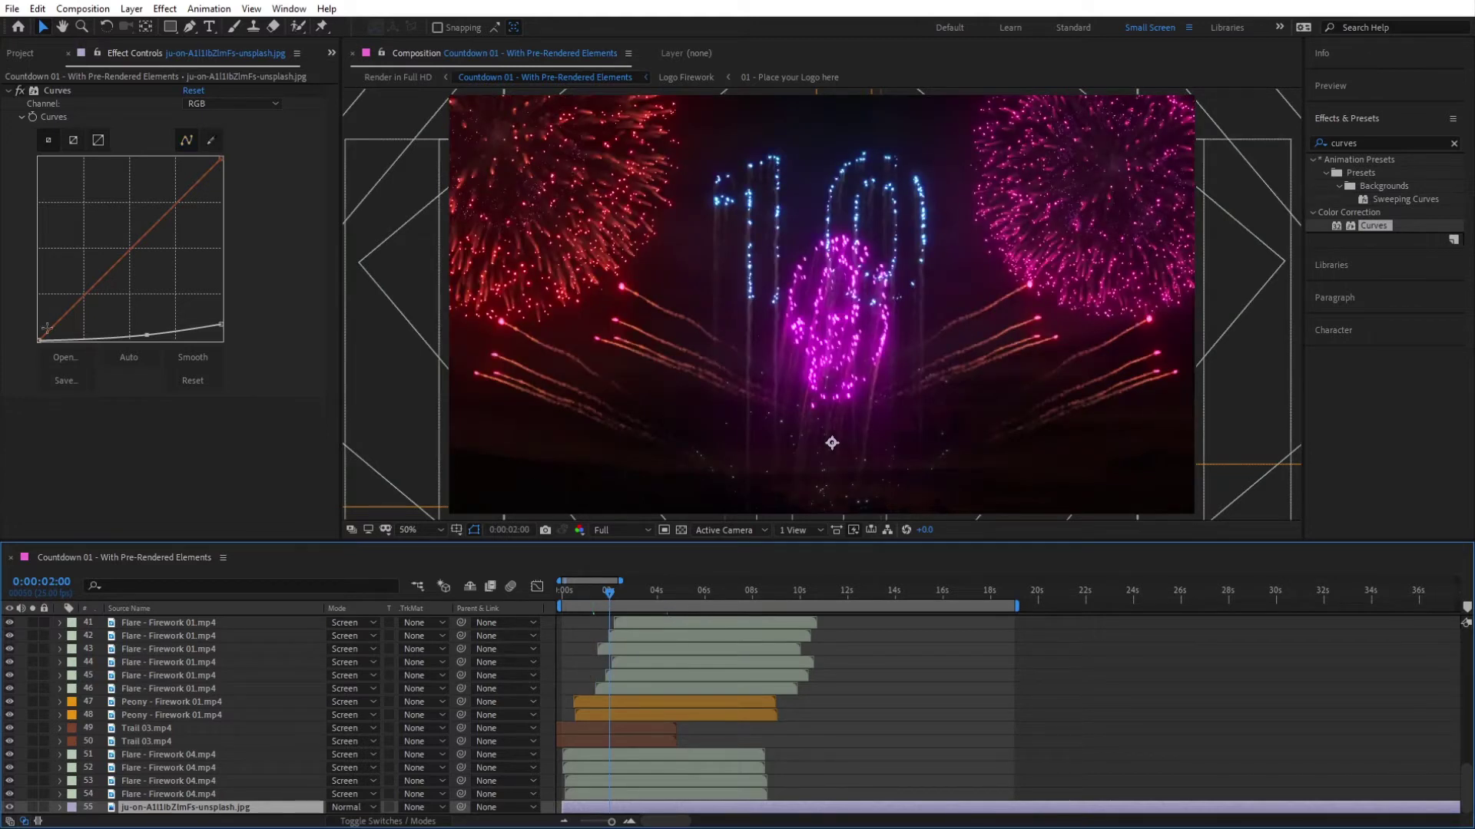
left_click(161, 718)
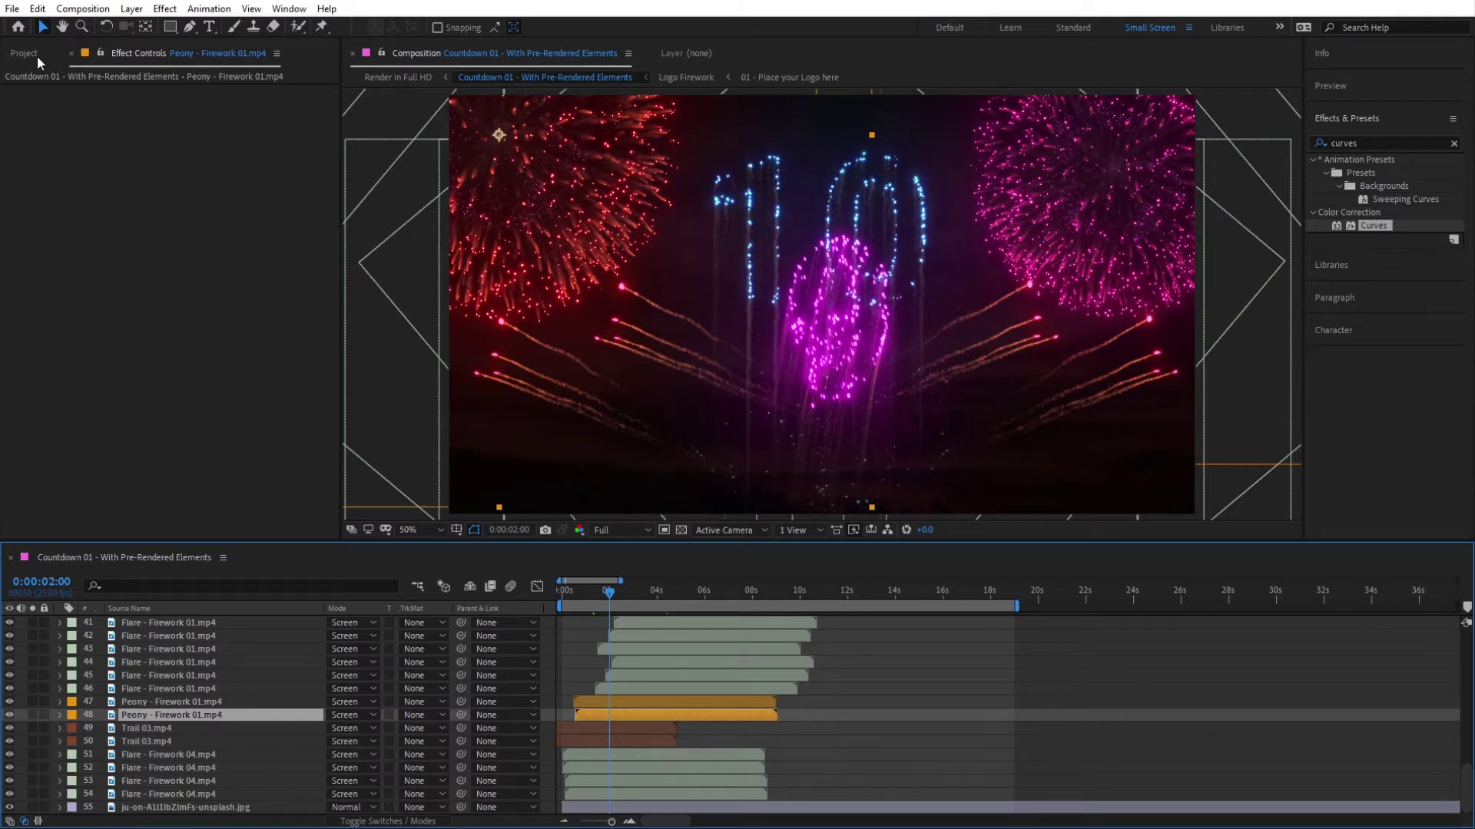
left_click(1356, 142)
type("hue")
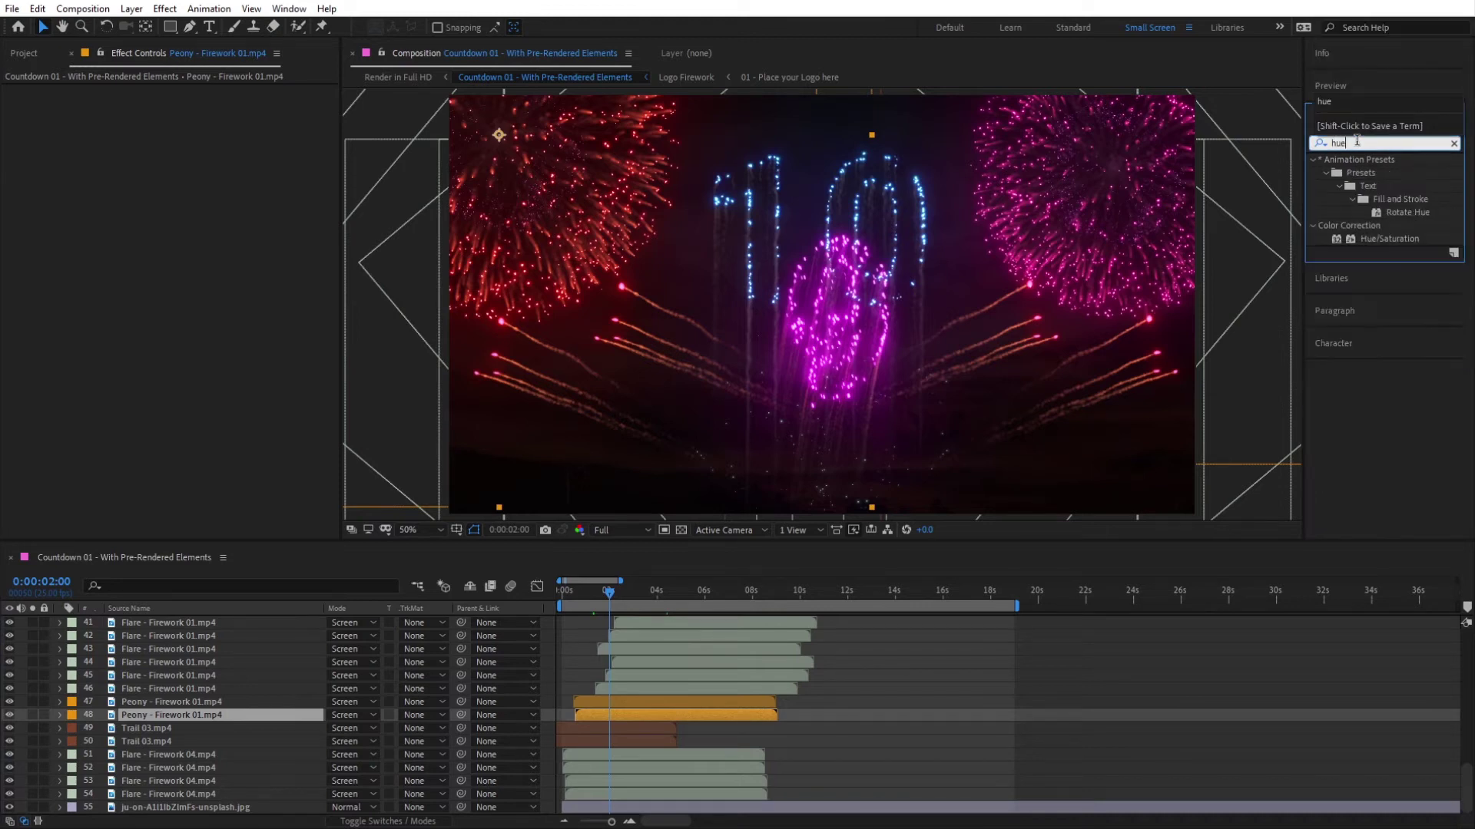
left_click(1376, 237)
left_click_drag(1376, 237, 228, 241)
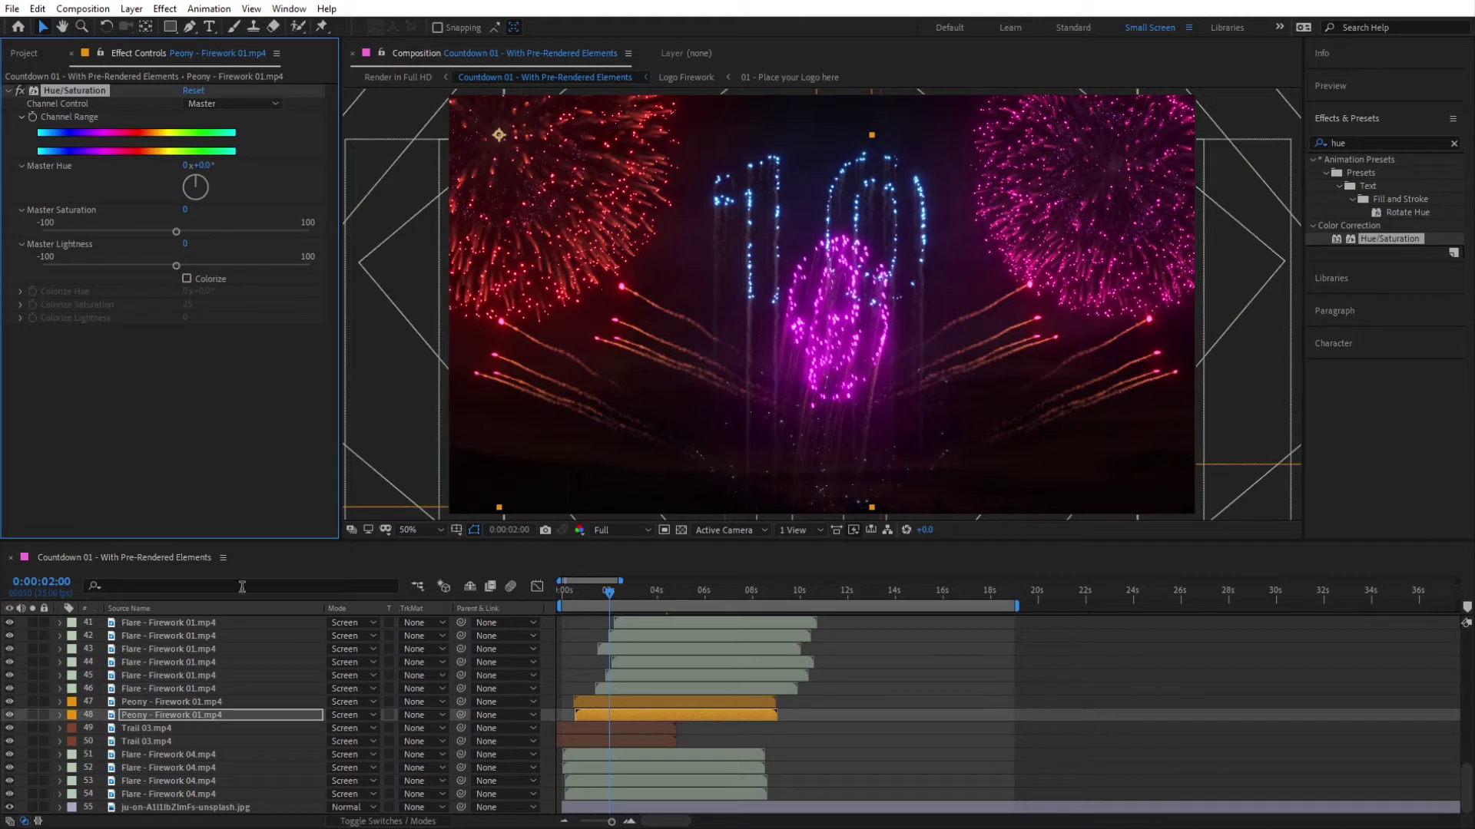
Step: Add a second Hue/Saturation effect to the same peony layer and delete the duplicate
left_click(163, 9)
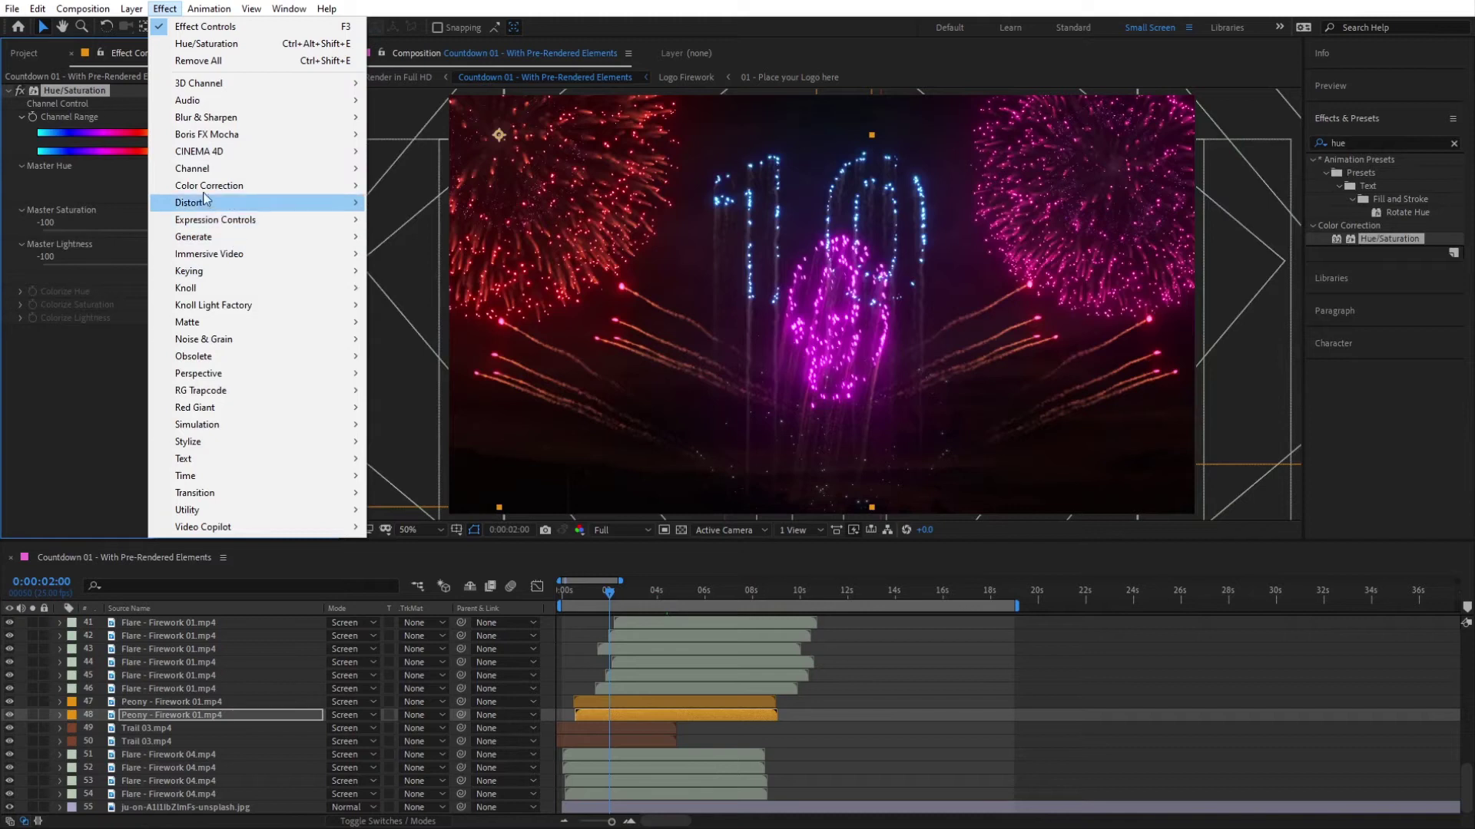
mouse_move(203, 189)
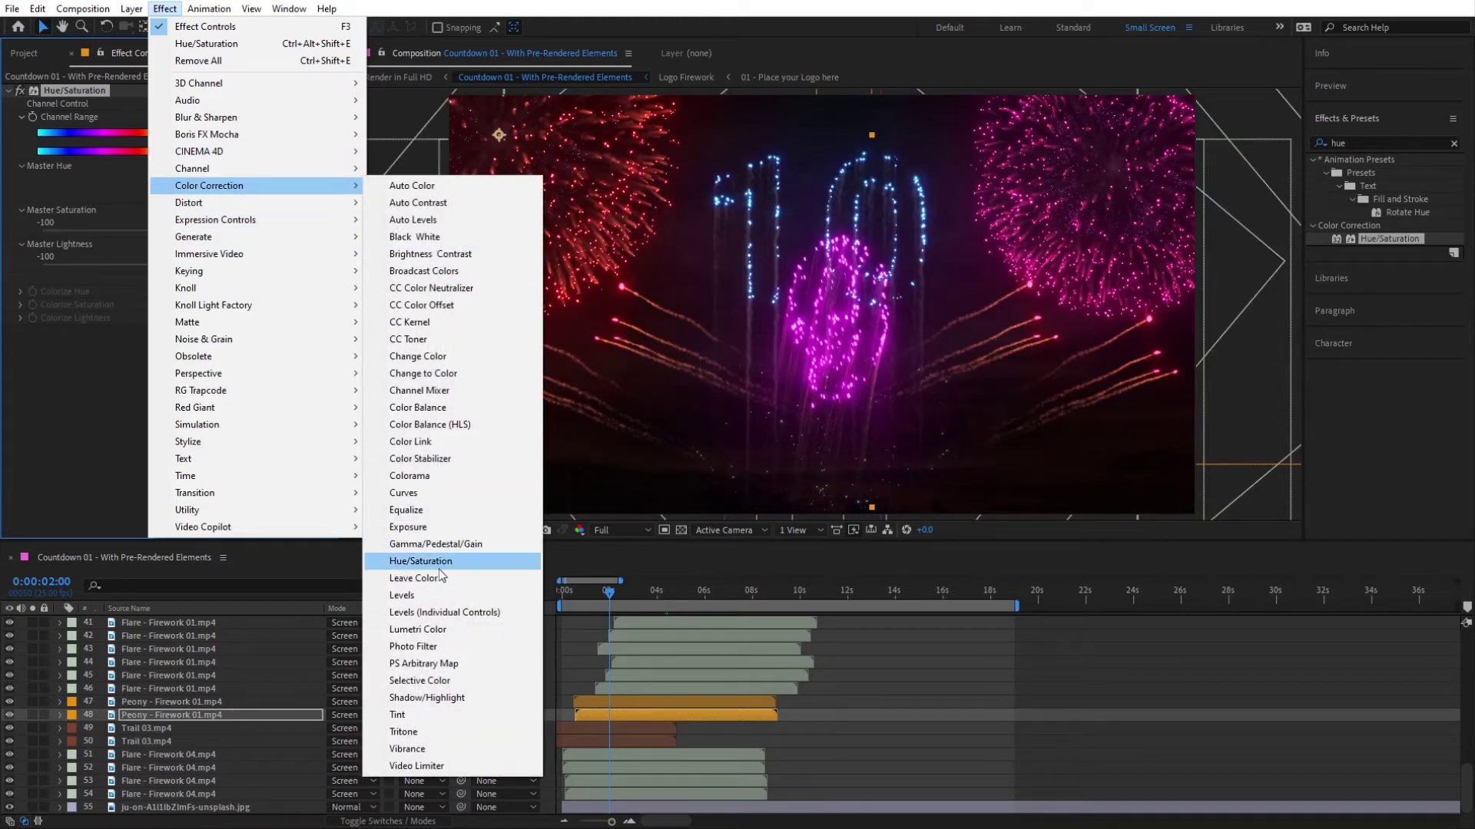
left_click(422, 563)
left_click_drag(425, 564, 427, 566)
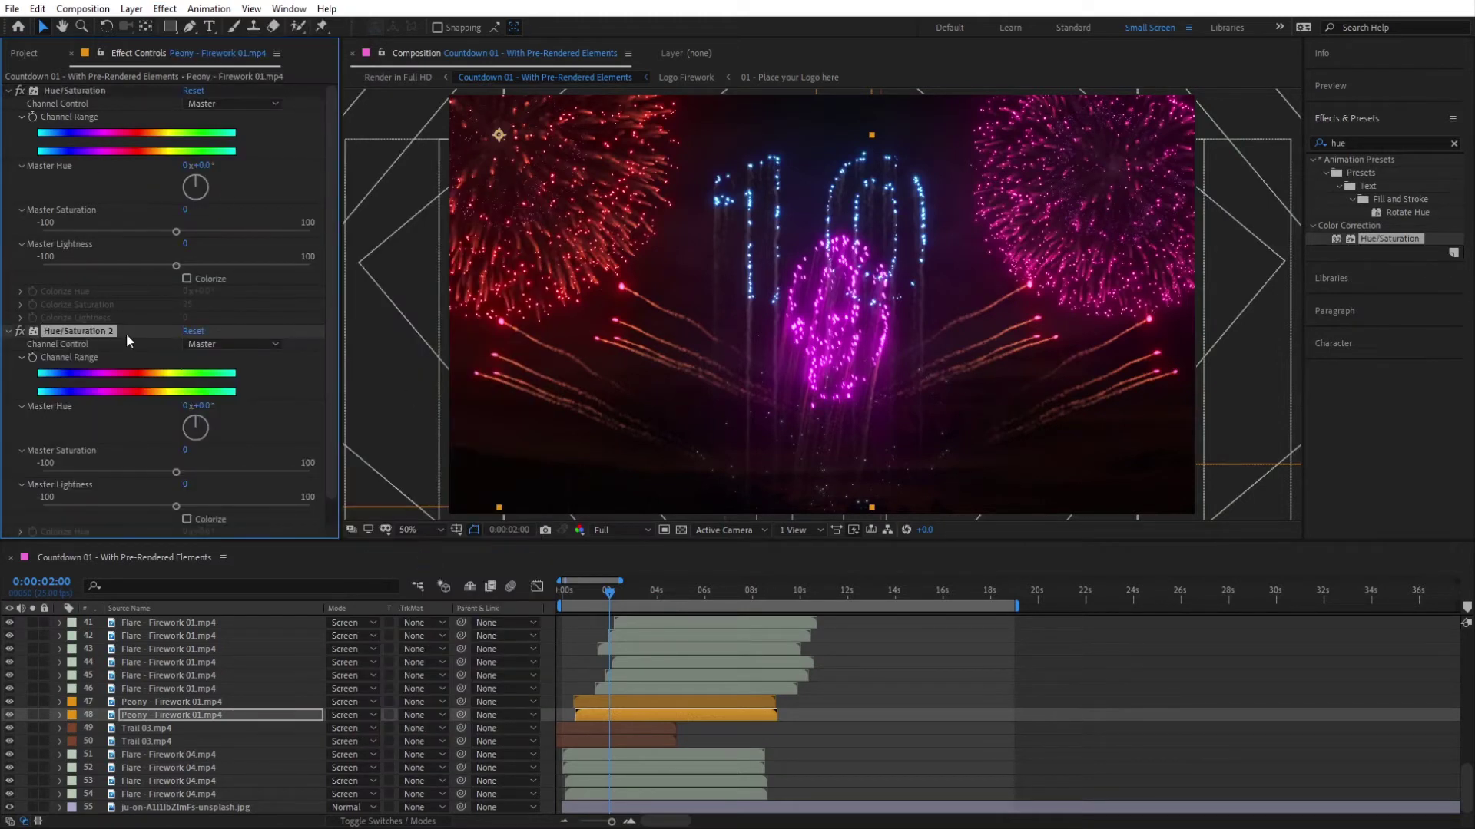
key("Delete")
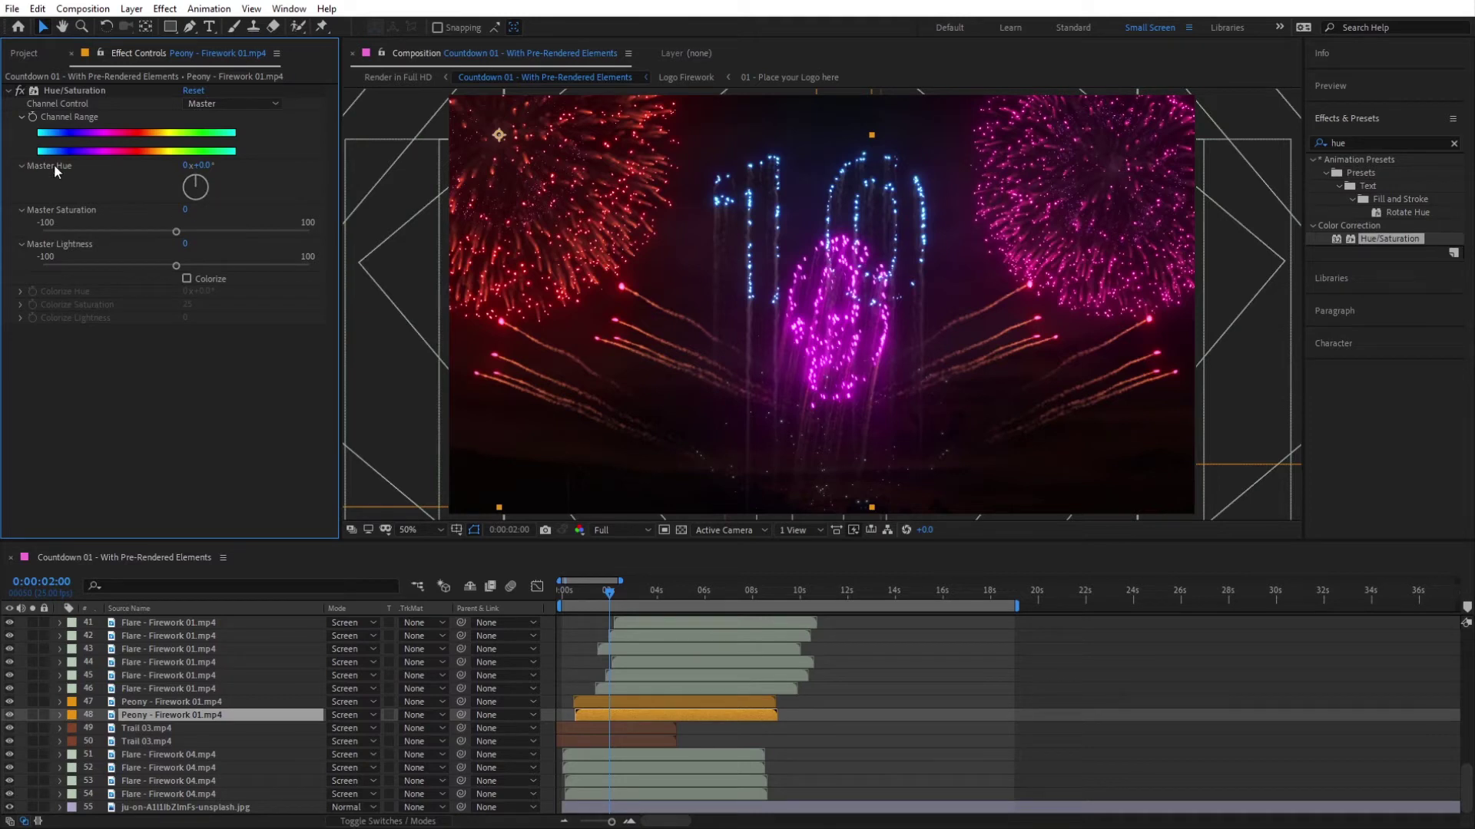
Step: Recolor the red peony burst green by setting its Master Hue to 91°
left_click(206, 186)
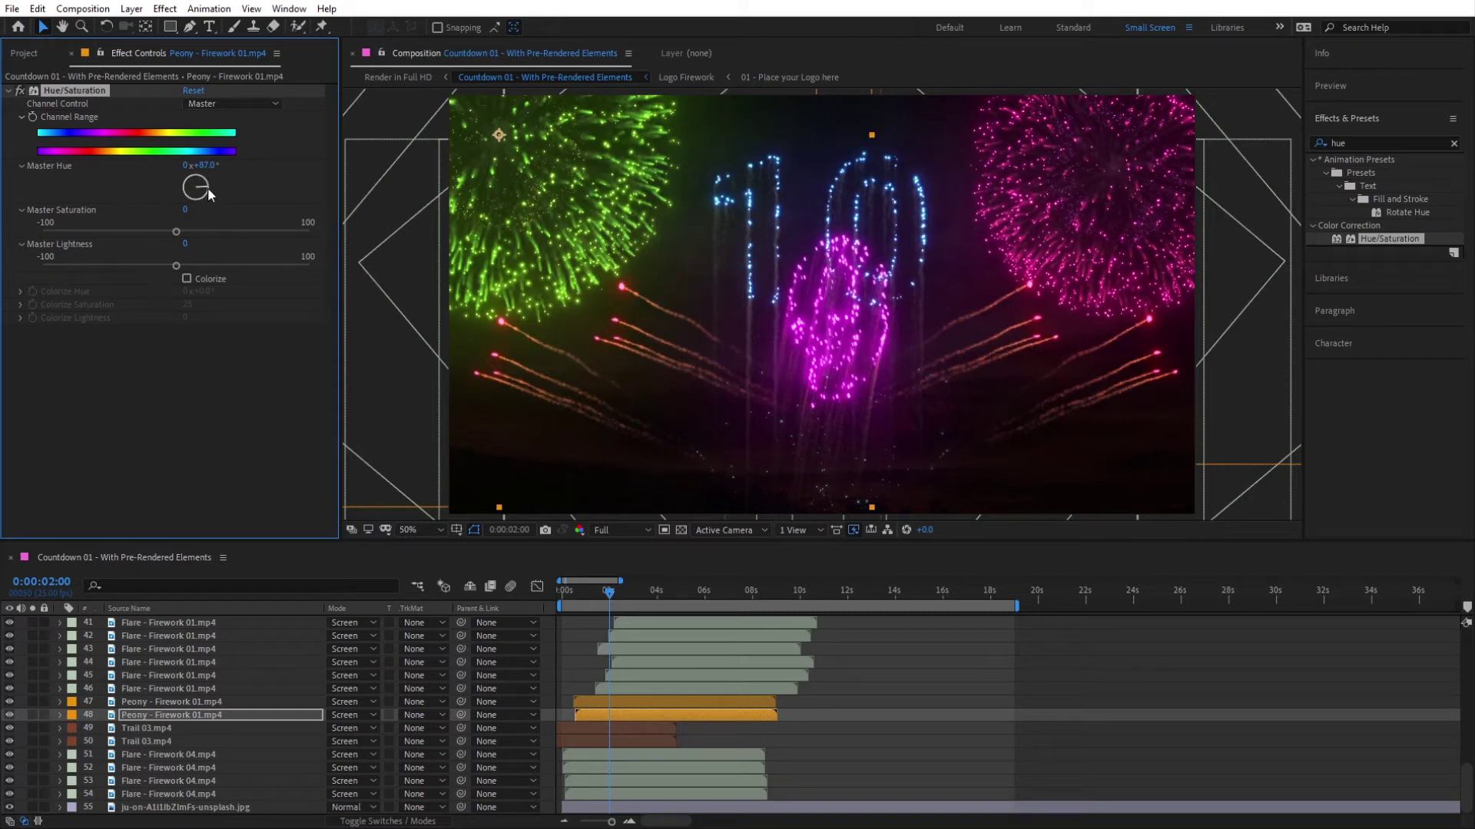
mouse_move(207, 187)
left_mouse_down()
mouse_move(197, 194)
mouse_move(210, 186)
left_mouse_up()
Step: Apply Hue/Saturation to the Text Firework - Flare - 10.mp4 layer and set its Master Hue to 277° for green digits
scroll(164, 722, "up", 6)
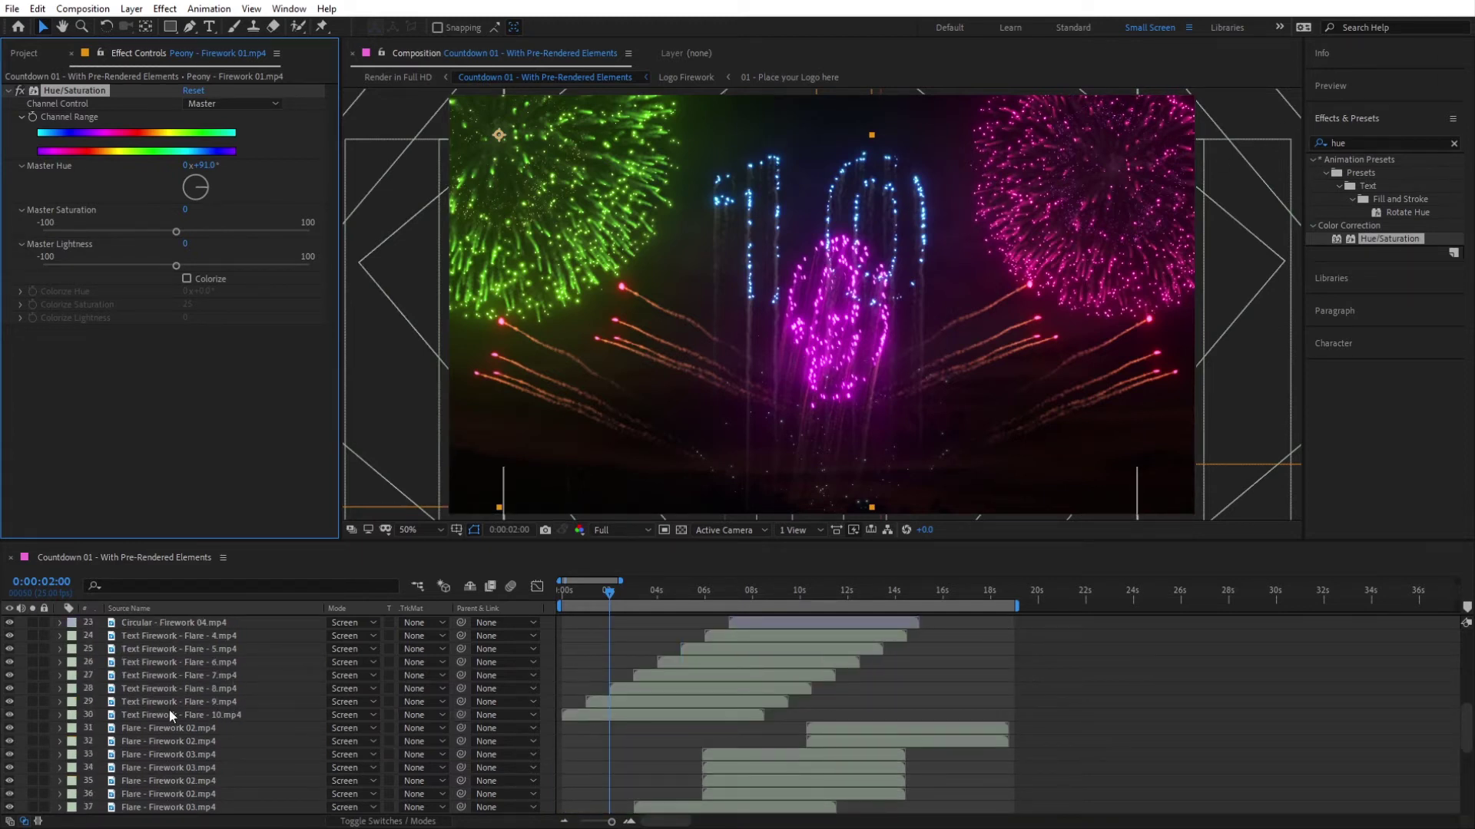
left_click(176, 716)
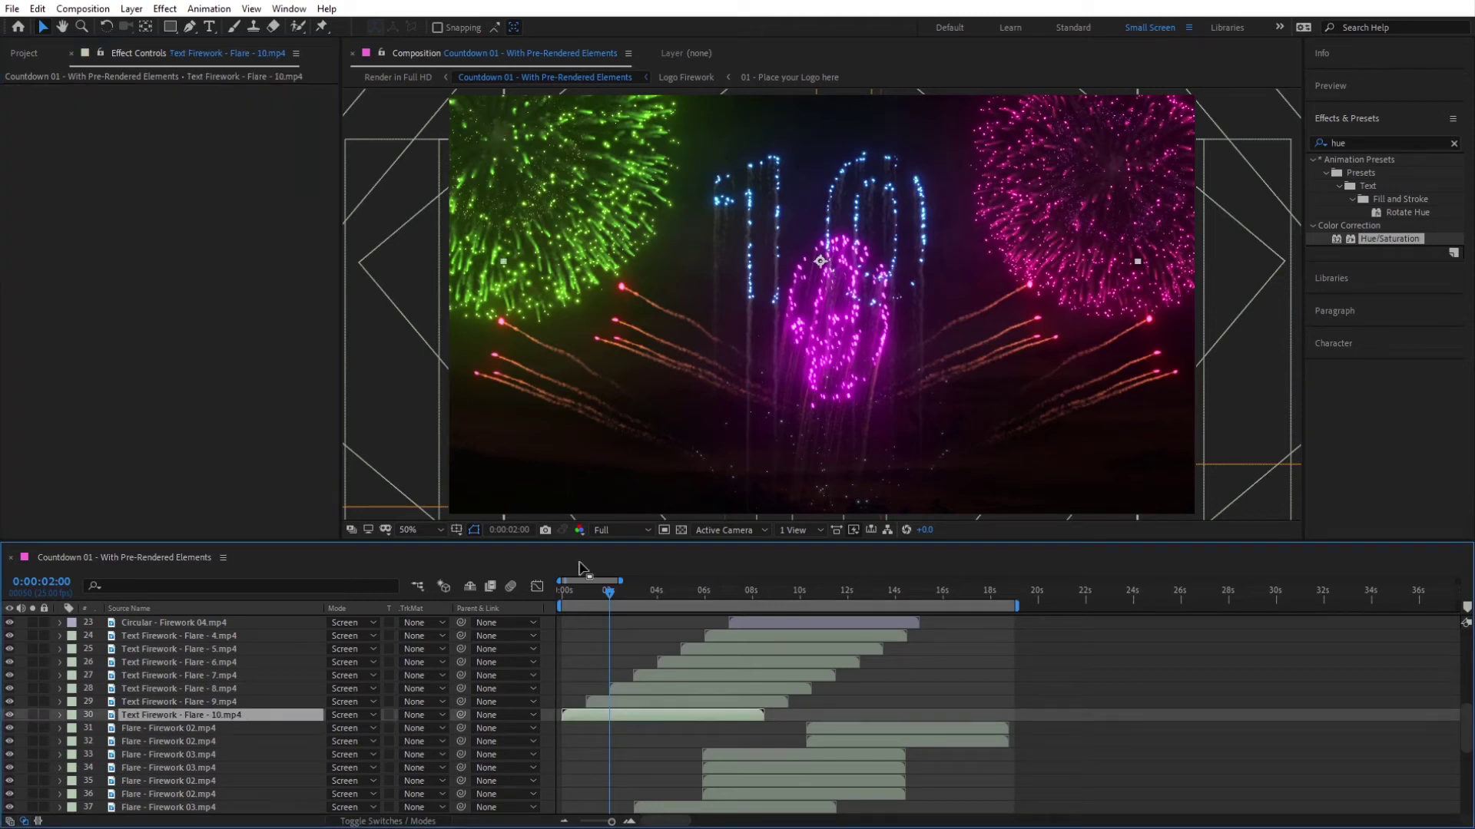
left_click_drag(1371, 239, 265, 713)
left_click_drag(211, 163, 175, 186)
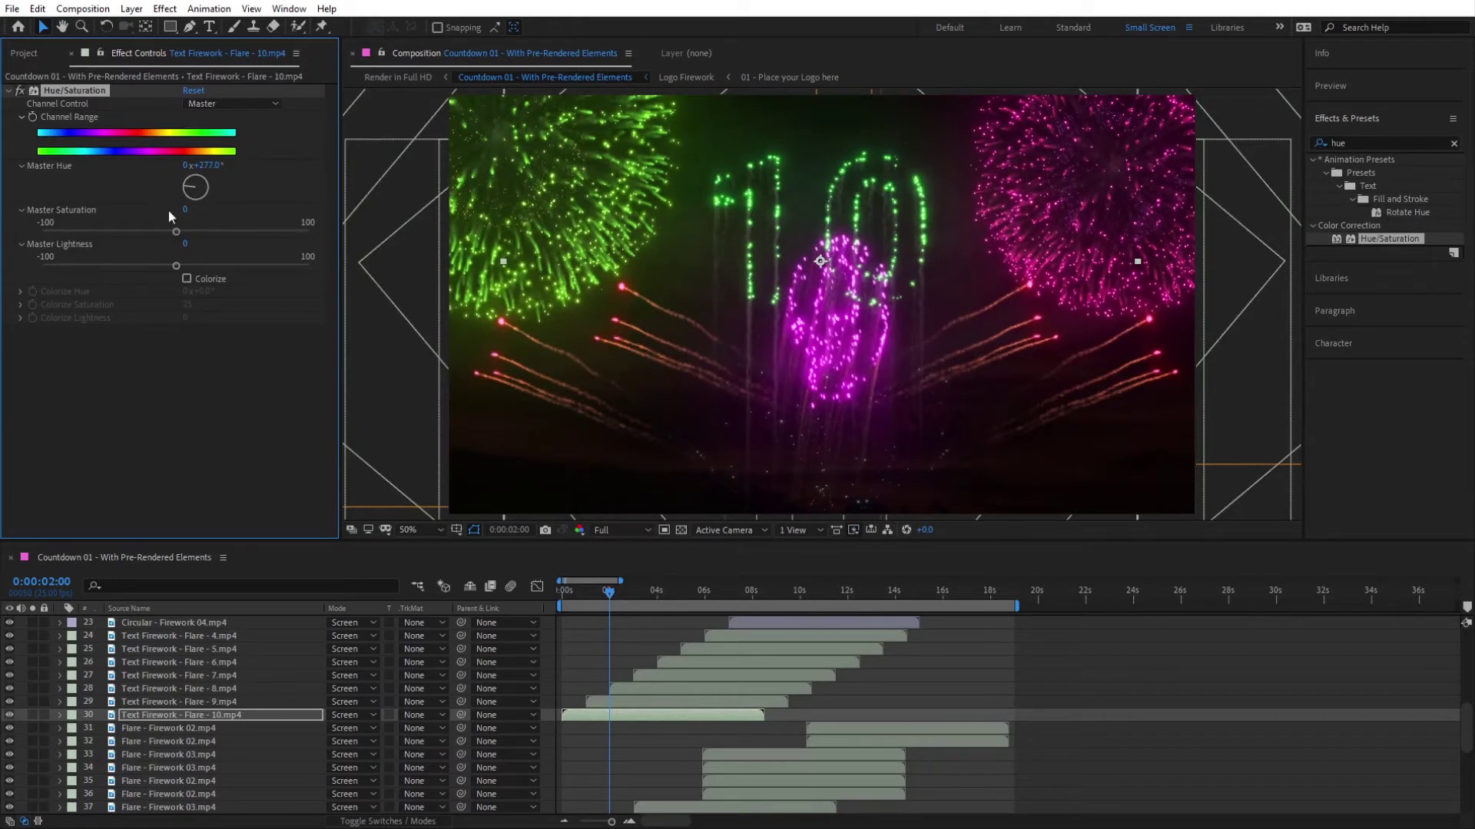
Step: Apply Hue/Saturation to the Text Firework - Flare - 9.mp4 layer and set its Master Hue to 86° for an orange digit
left_click(205, 703)
left_click_drag(1378, 244, 232, 307)
left_click(204, 187)
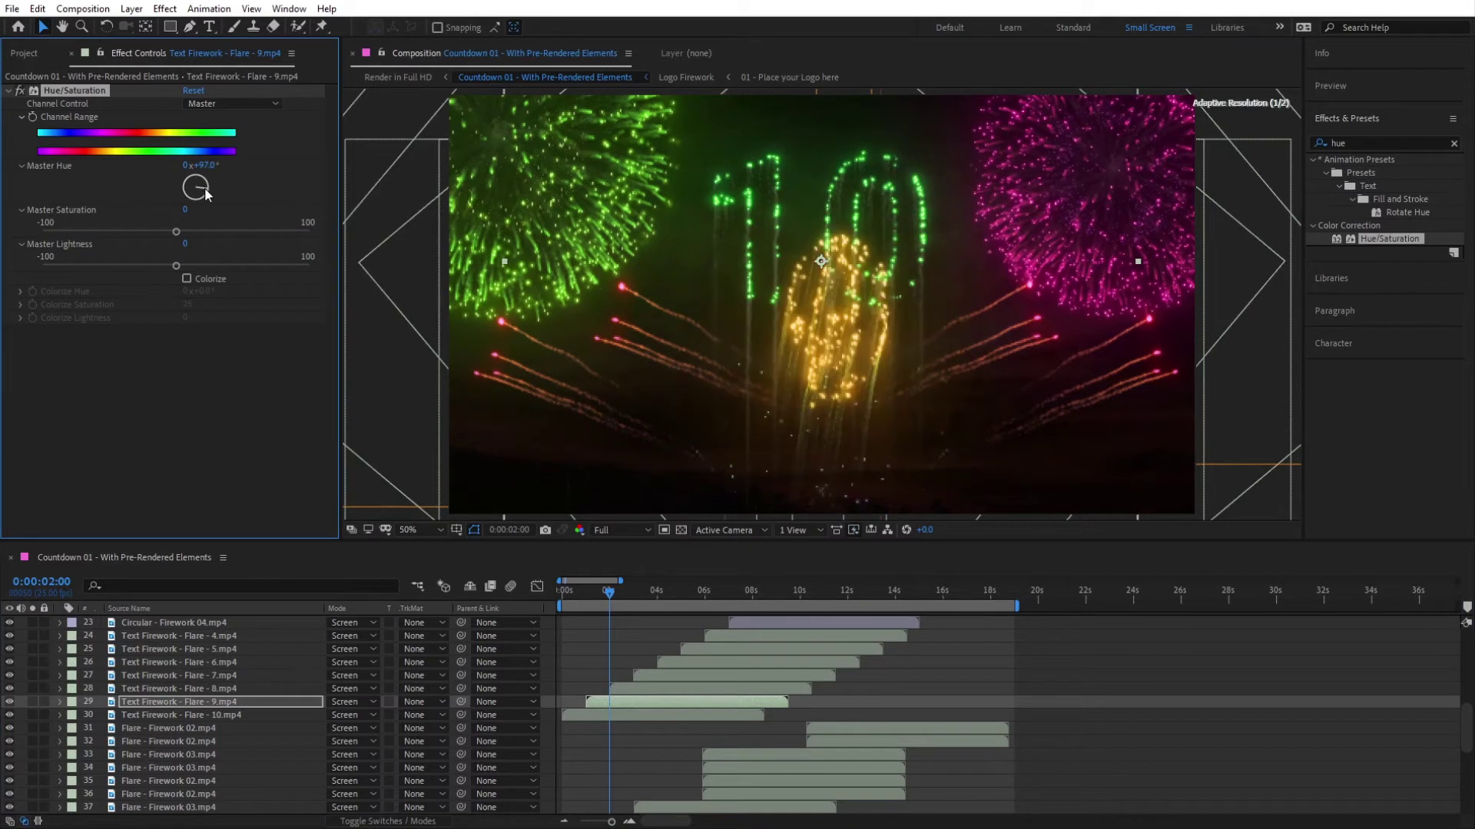
left_click_drag(205, 188, 204, 192)
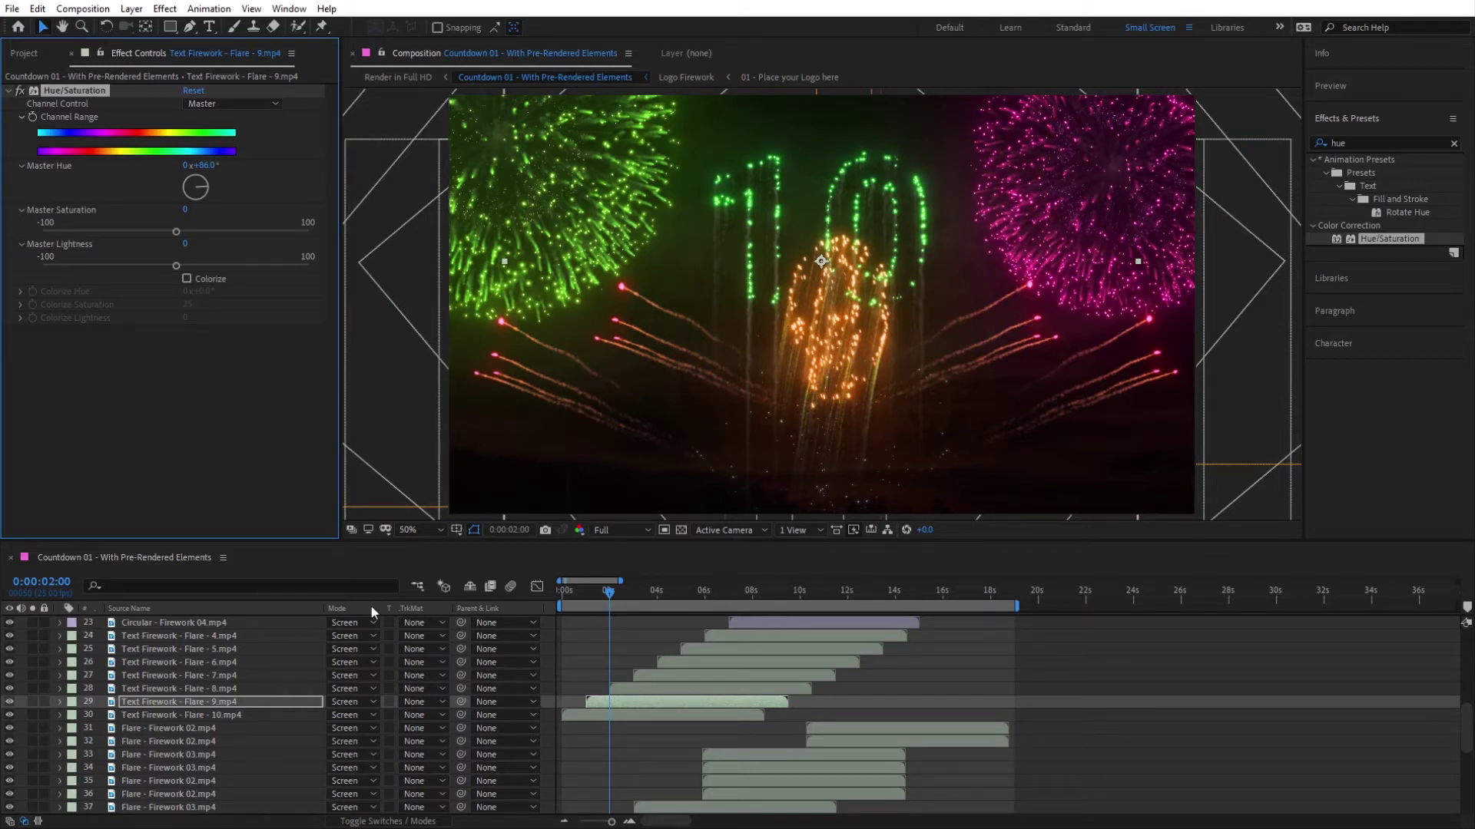
Step: Reposition the number fireworks in the frame, moving the 9 to the right of the 10 and shifting the 10 slightly left
left_click(199, 703)
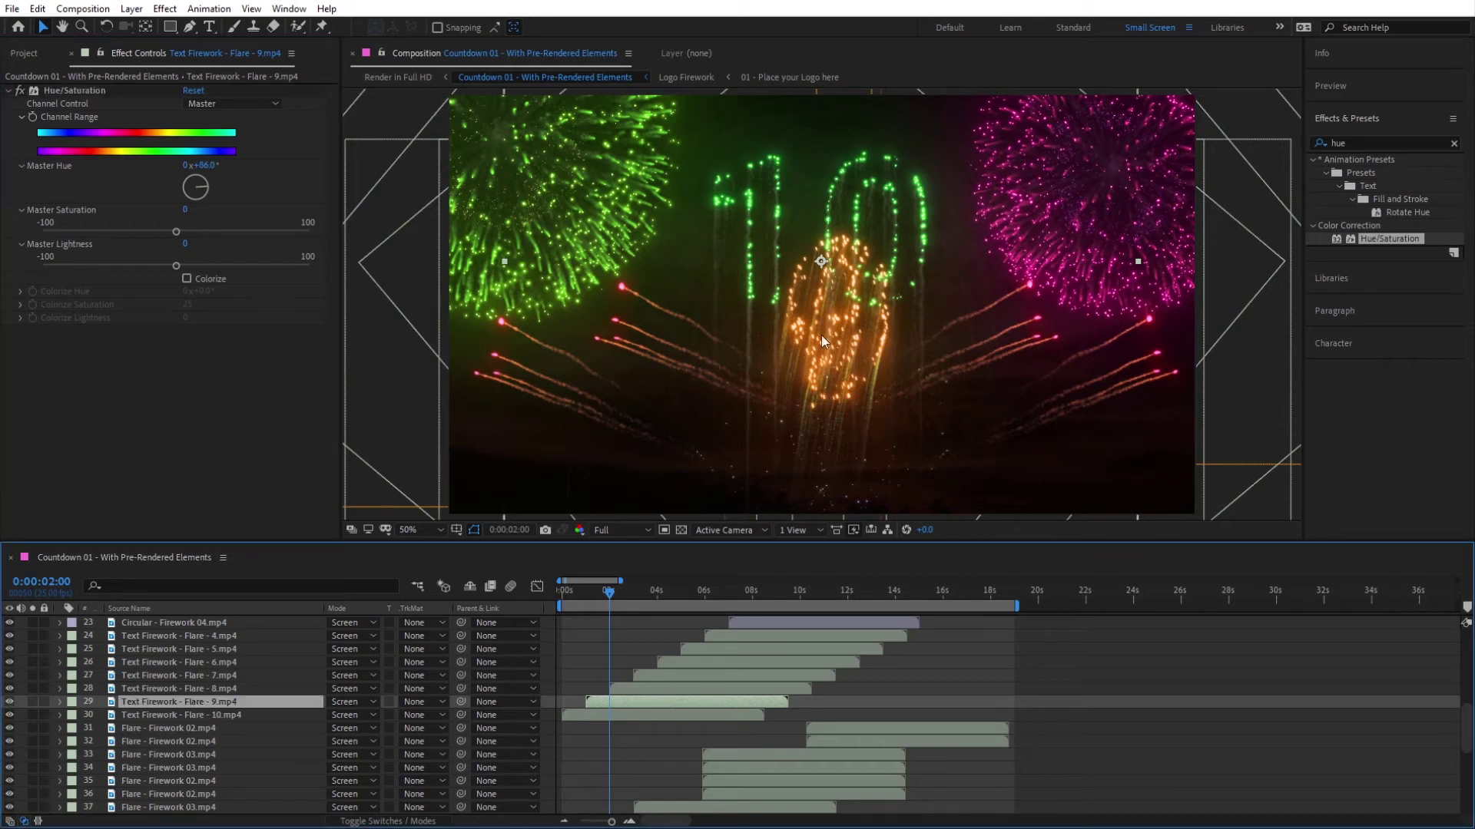
left_click_drag(791, 347, 960, 330)
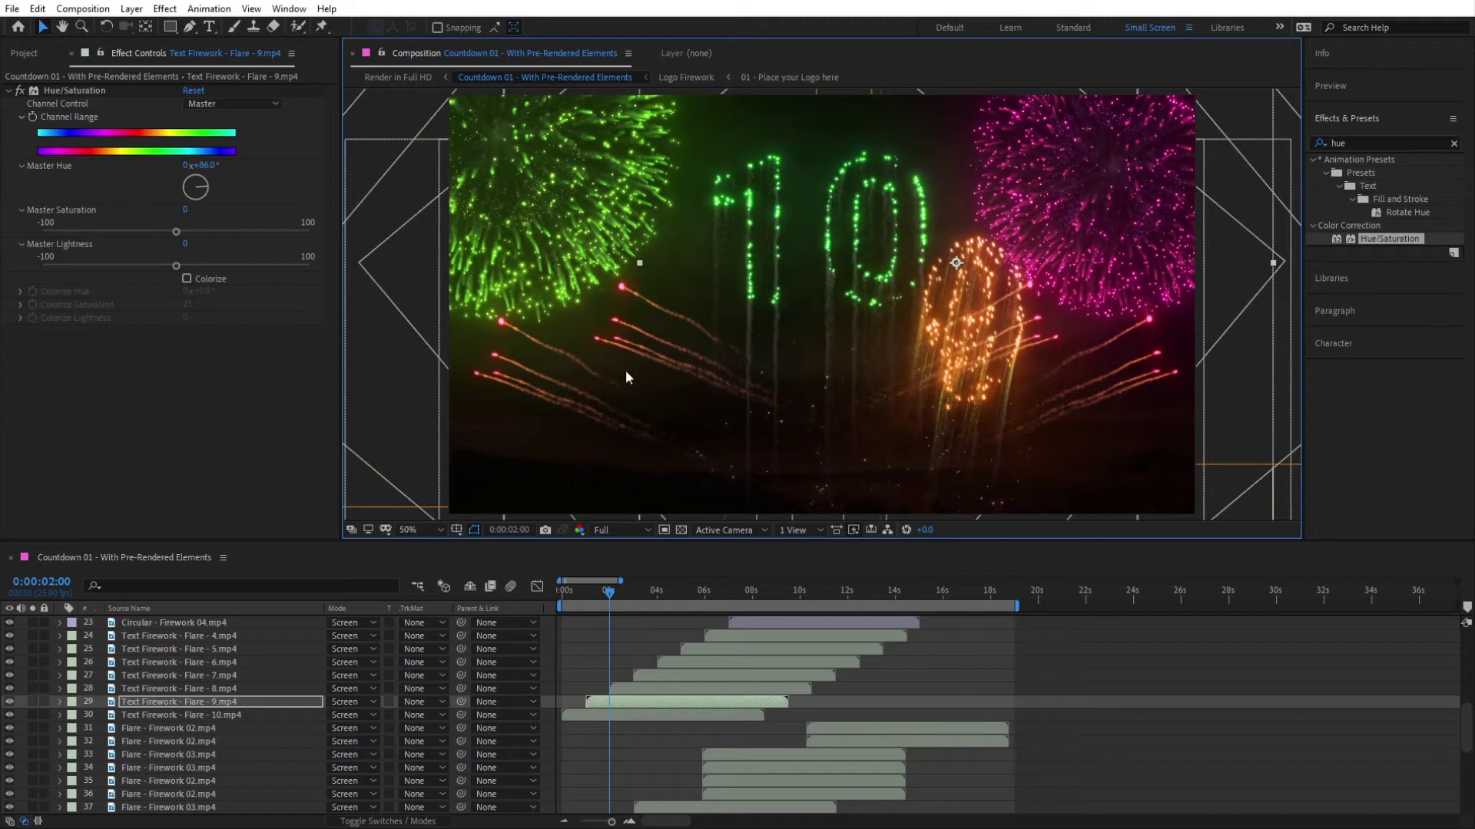
left_click(206, 715)
left_click_drag(799, 301, 762, 275)
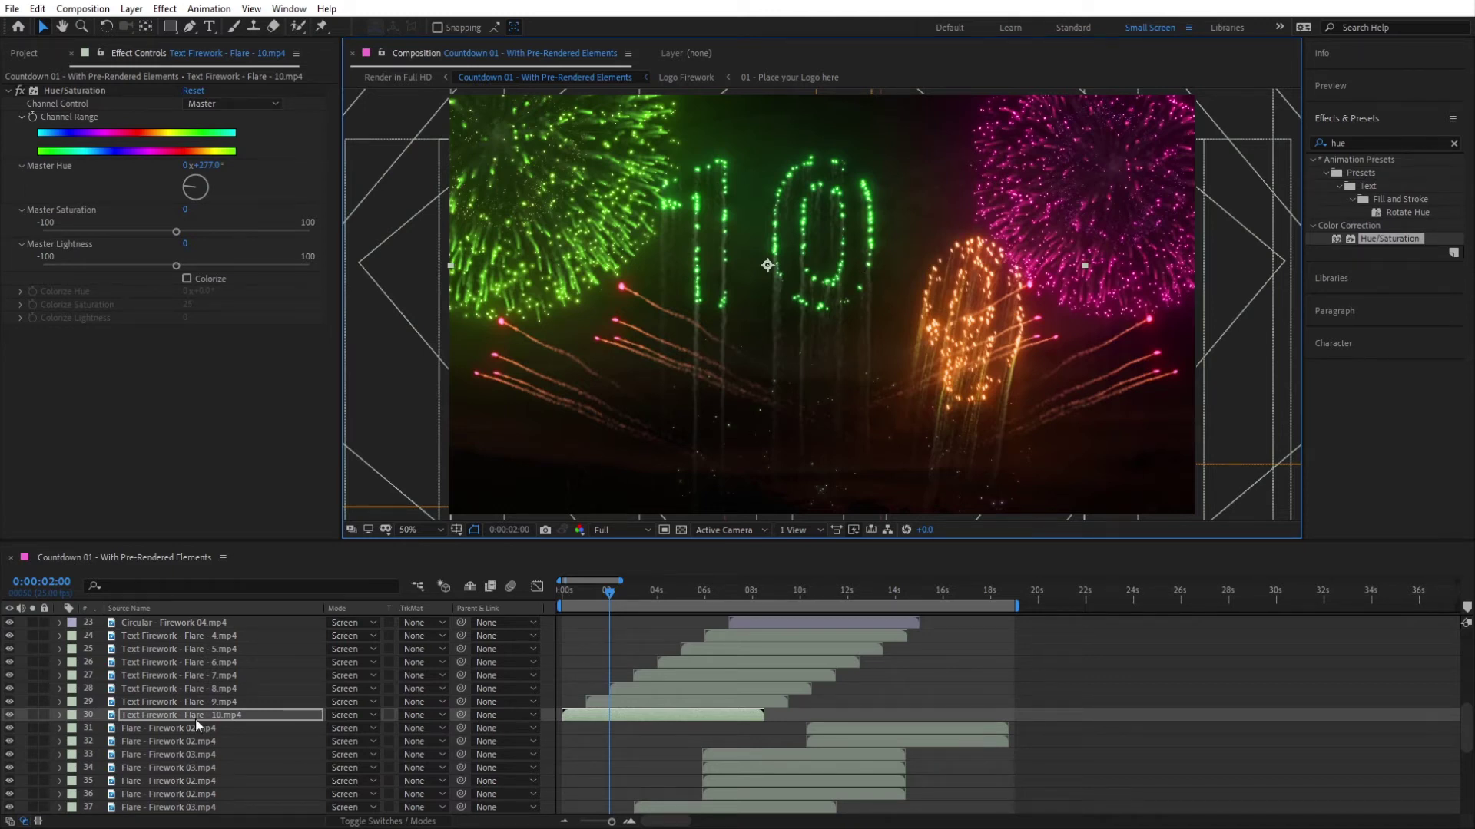
Step: Rotate the Text Firework - Flare - 10.mp4 layer, trying -10° before setting its rotation to 5°
key("r")
left_click(338, 728)
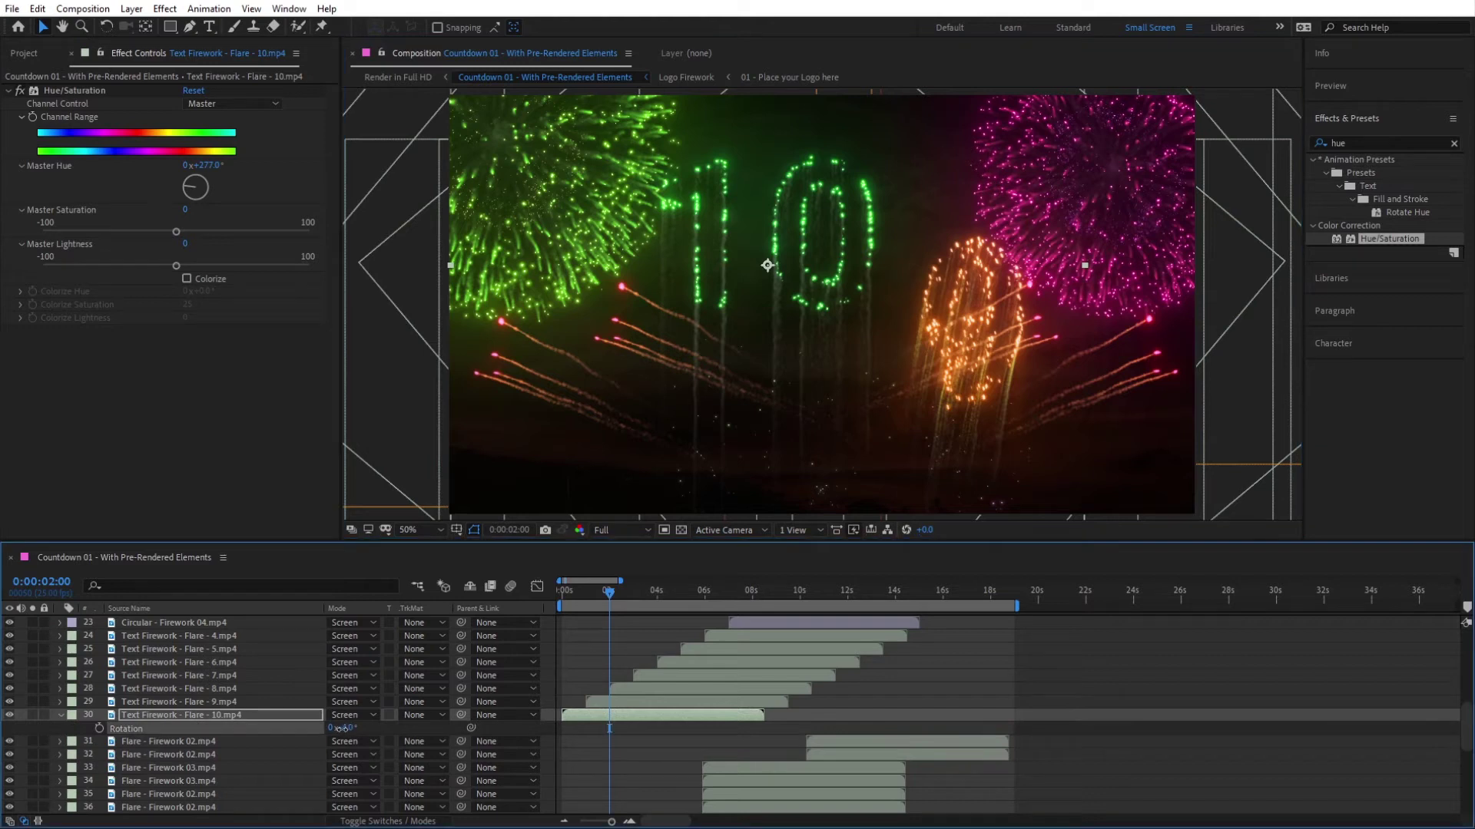
type("-10")
key("Return")
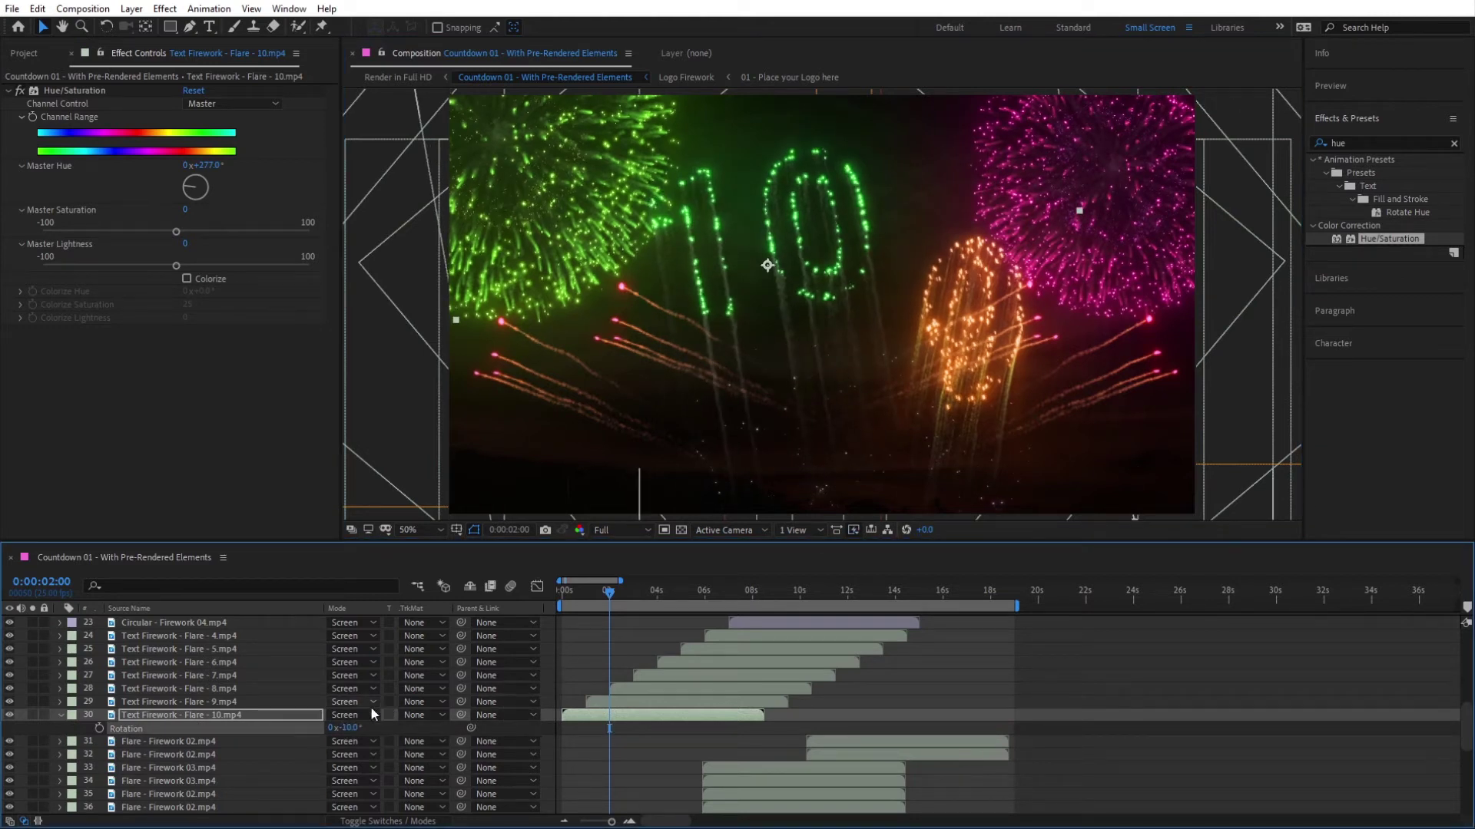
left_click(344, 728)
type("5")
key("Return")
Step: Preview the recolored countdown from its start and scrub forward to 0:00:03:13
key("Home")
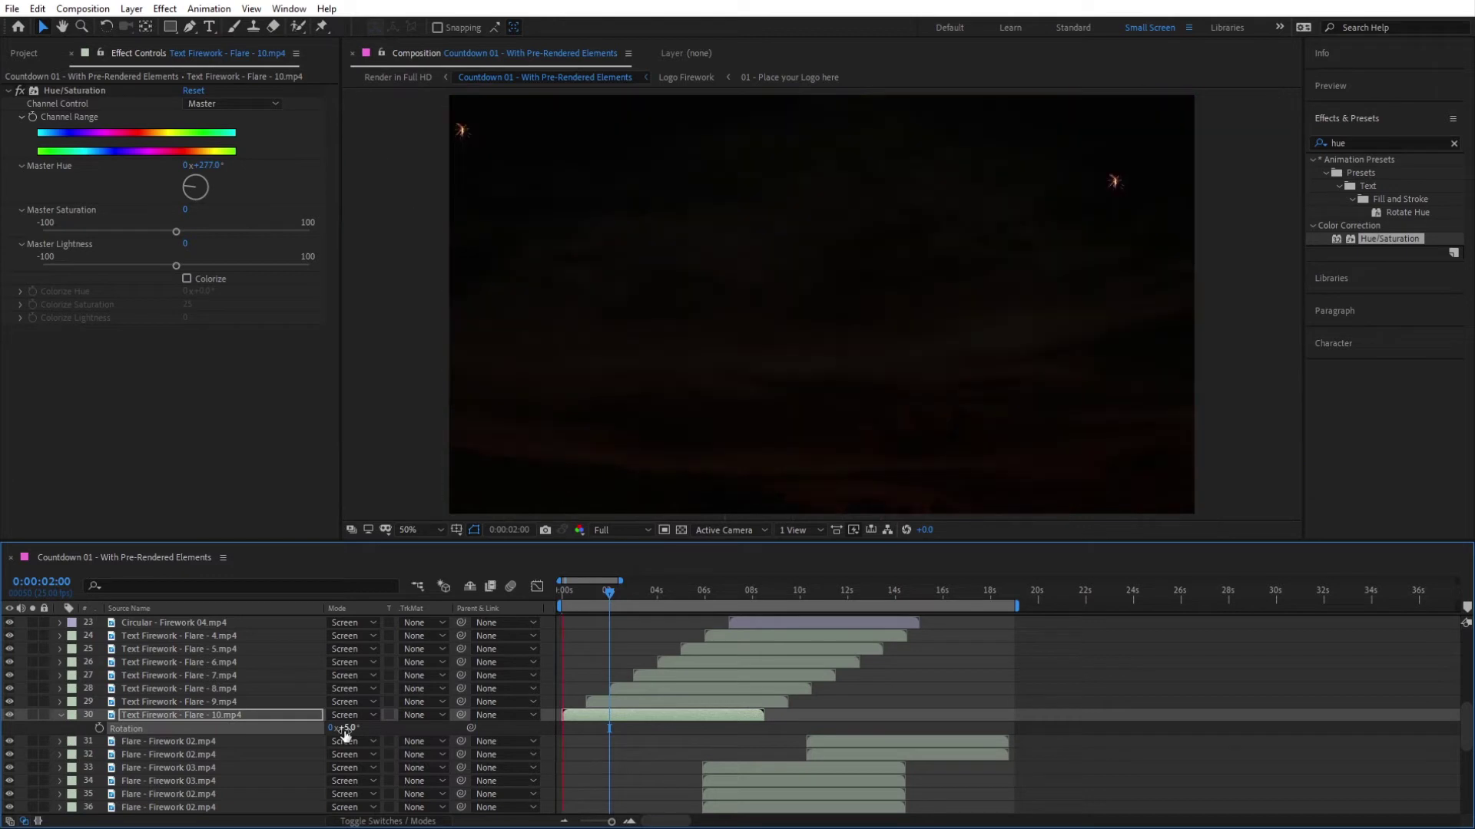
left_click(579, 597)
left_click_drag(579, 597, 646, 600)
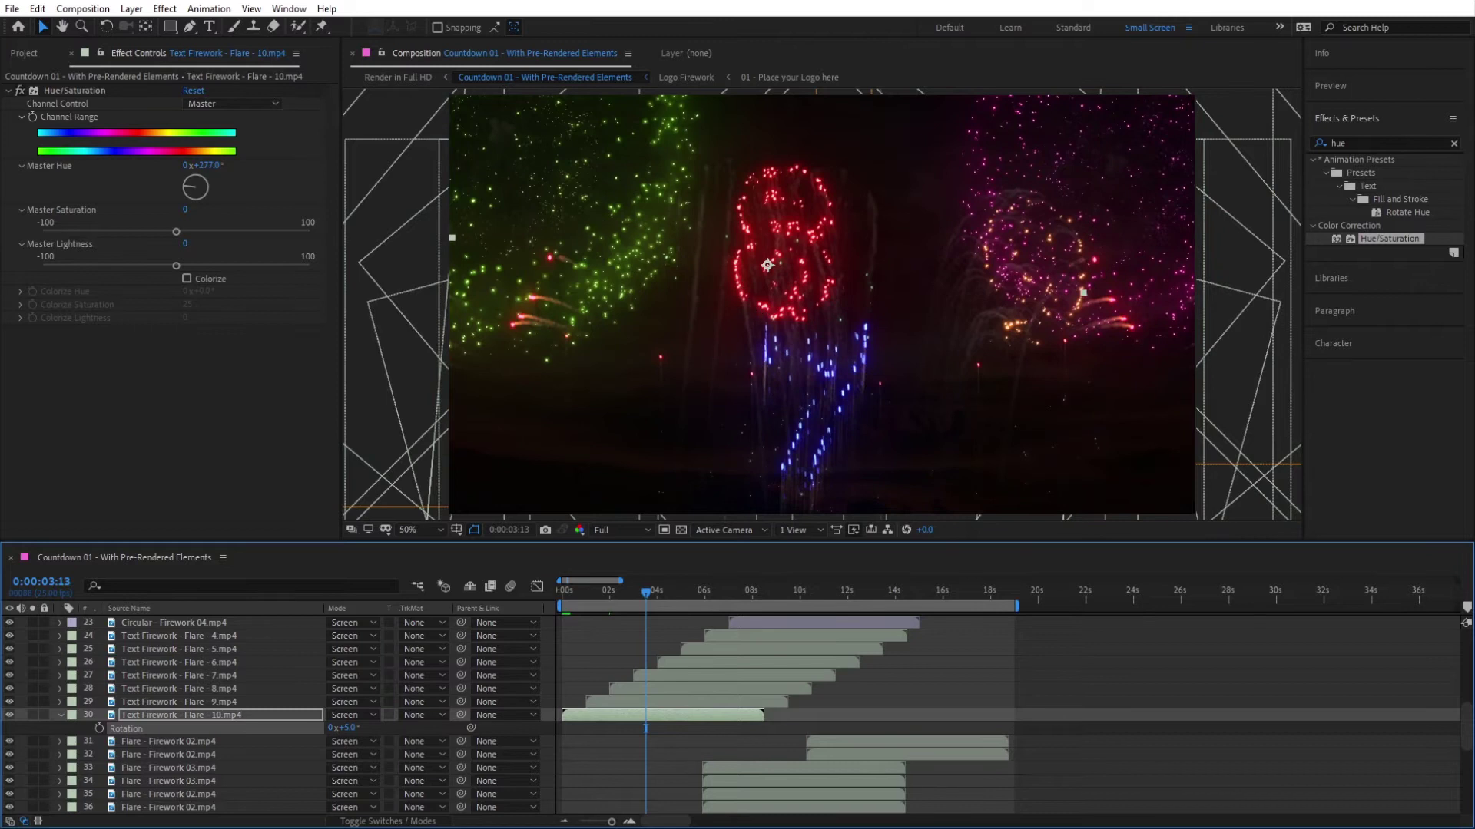
Step: Examine the Peony - Firework 01 layer at number 47 and the two Trail 03 layers to match the trail to its burst
scroll(155, 745, "down", 5)
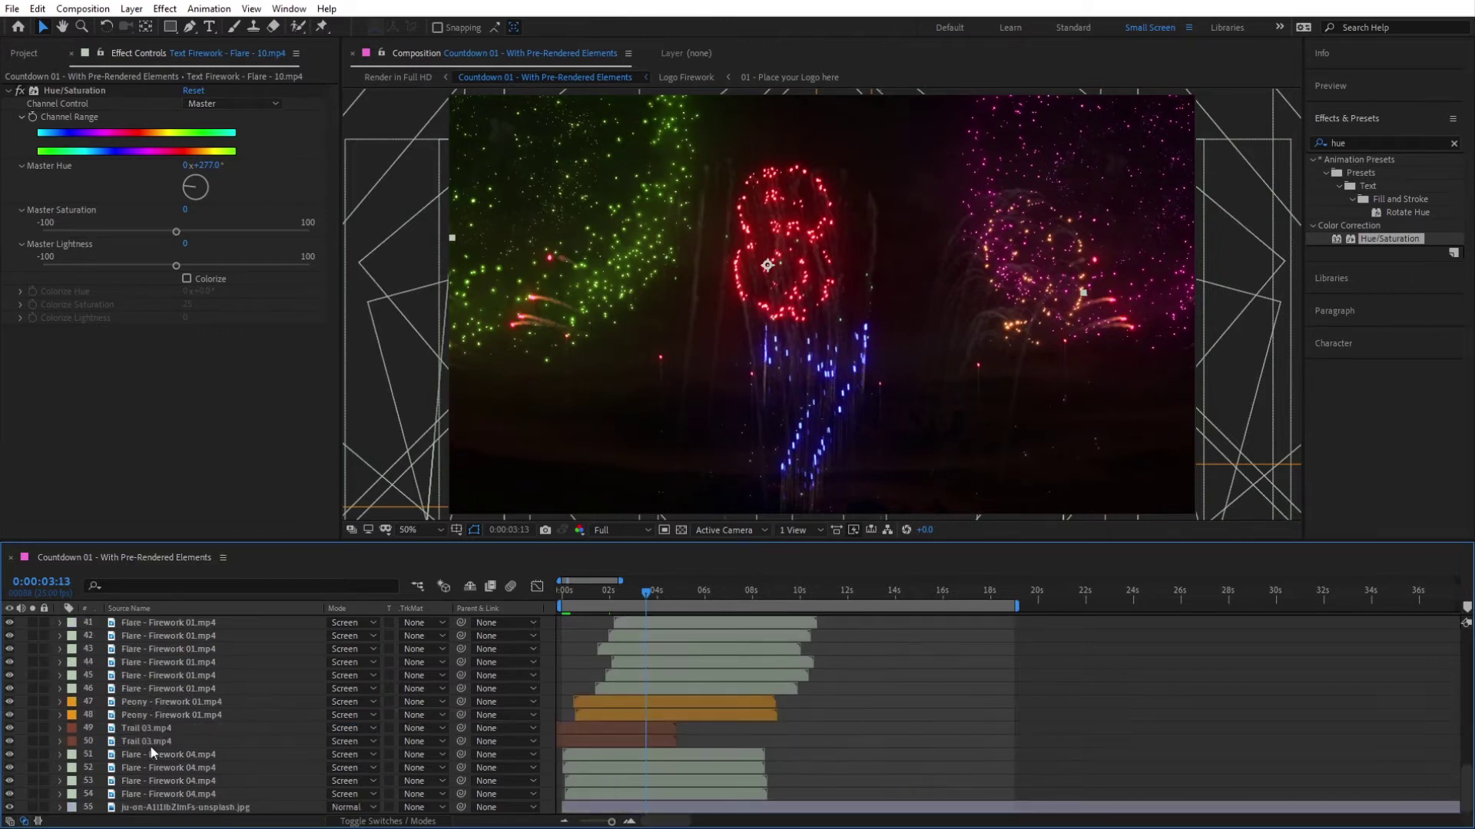
left_click(178, 703)
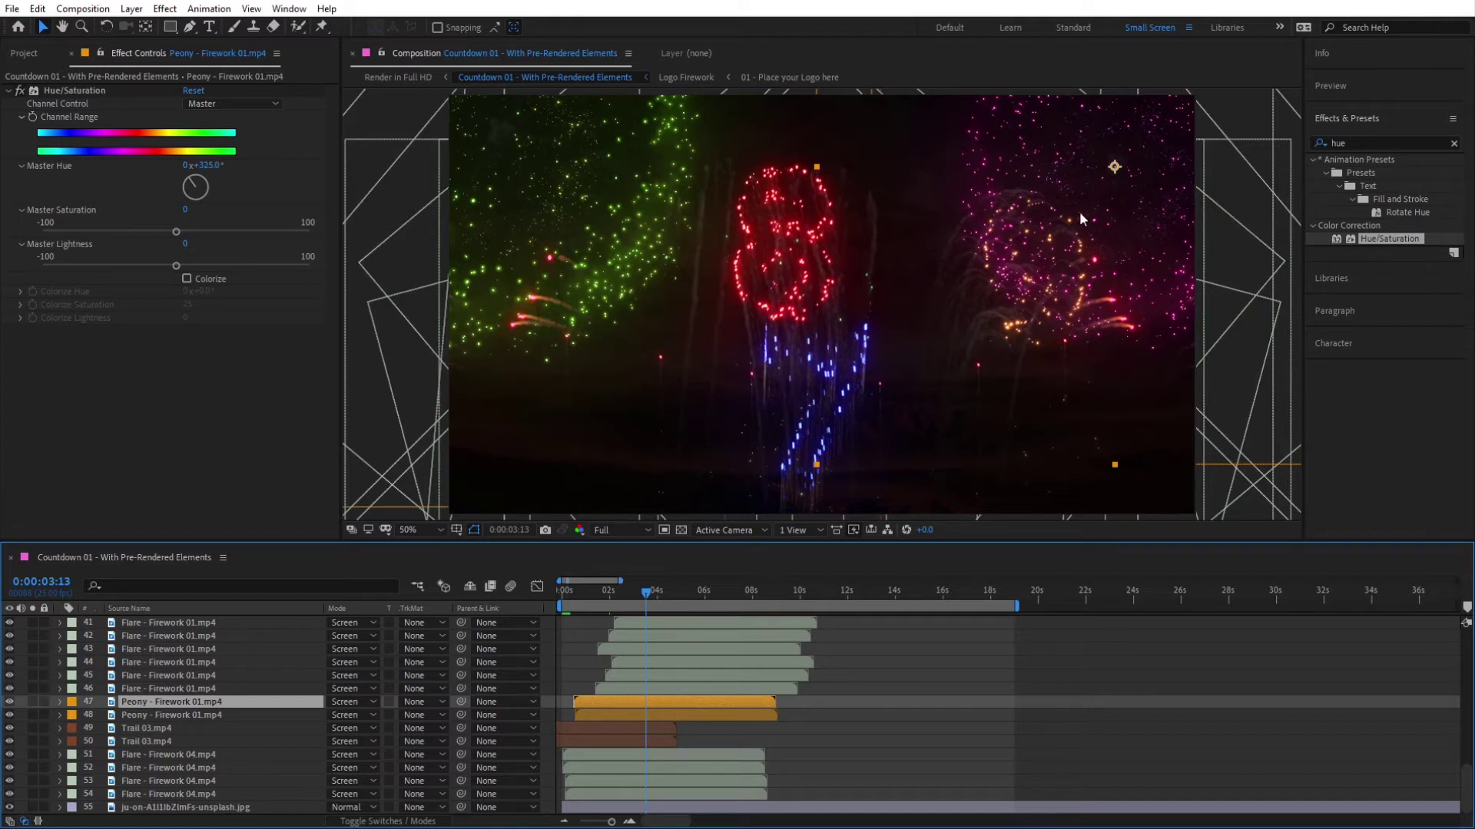
left_click(135, 726)
left_click(134, 742)
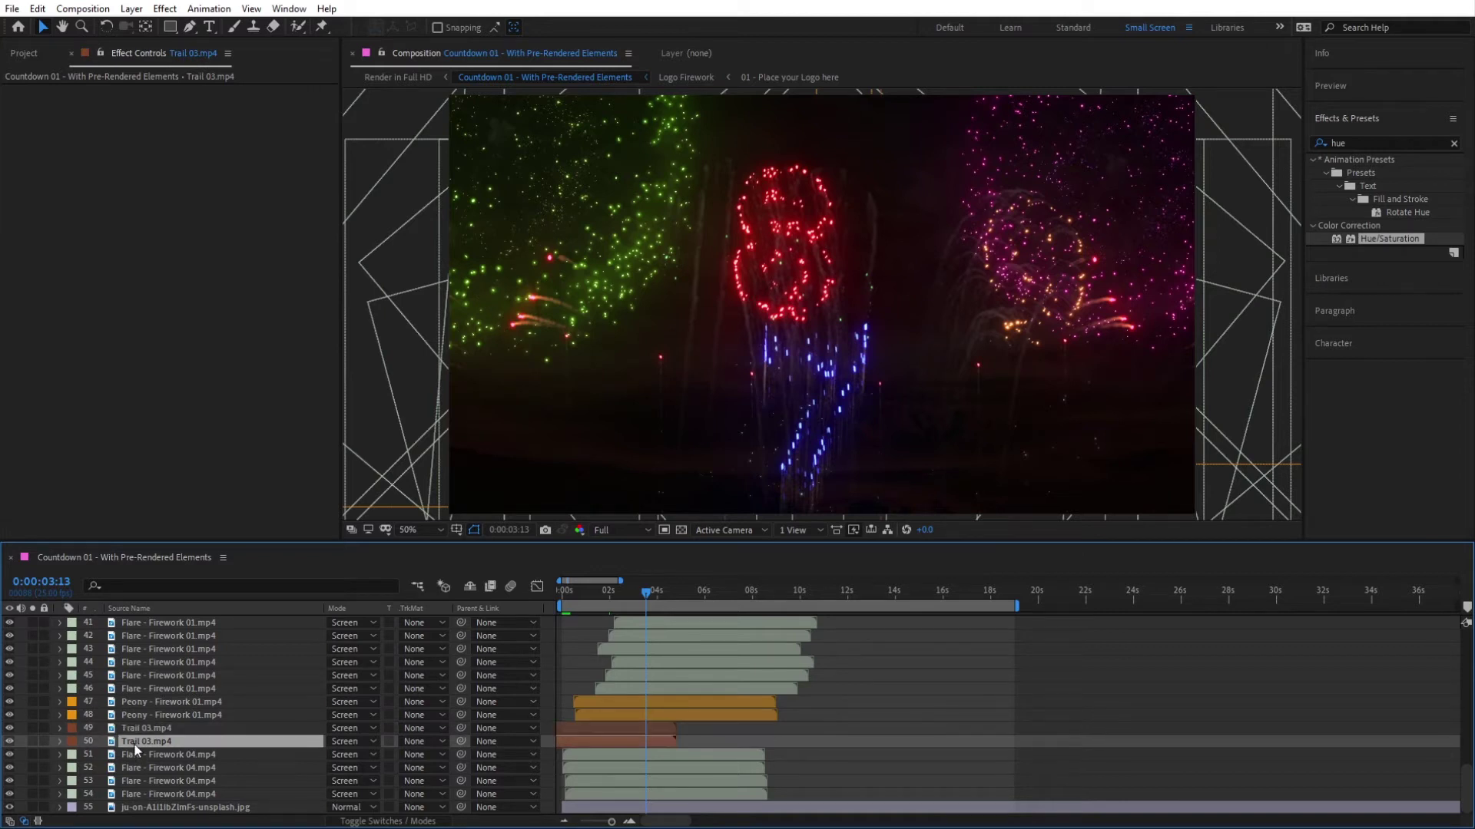
key("comma")
scroll(880, 346, "down", 1)
scroll(639, 487, "up", 1)
Step: Select Trail 03 layer 49 together with Peony - Firework 01 layer 47 at 0:00:01:17 and move both left and slightly down
left_click(150, 730)
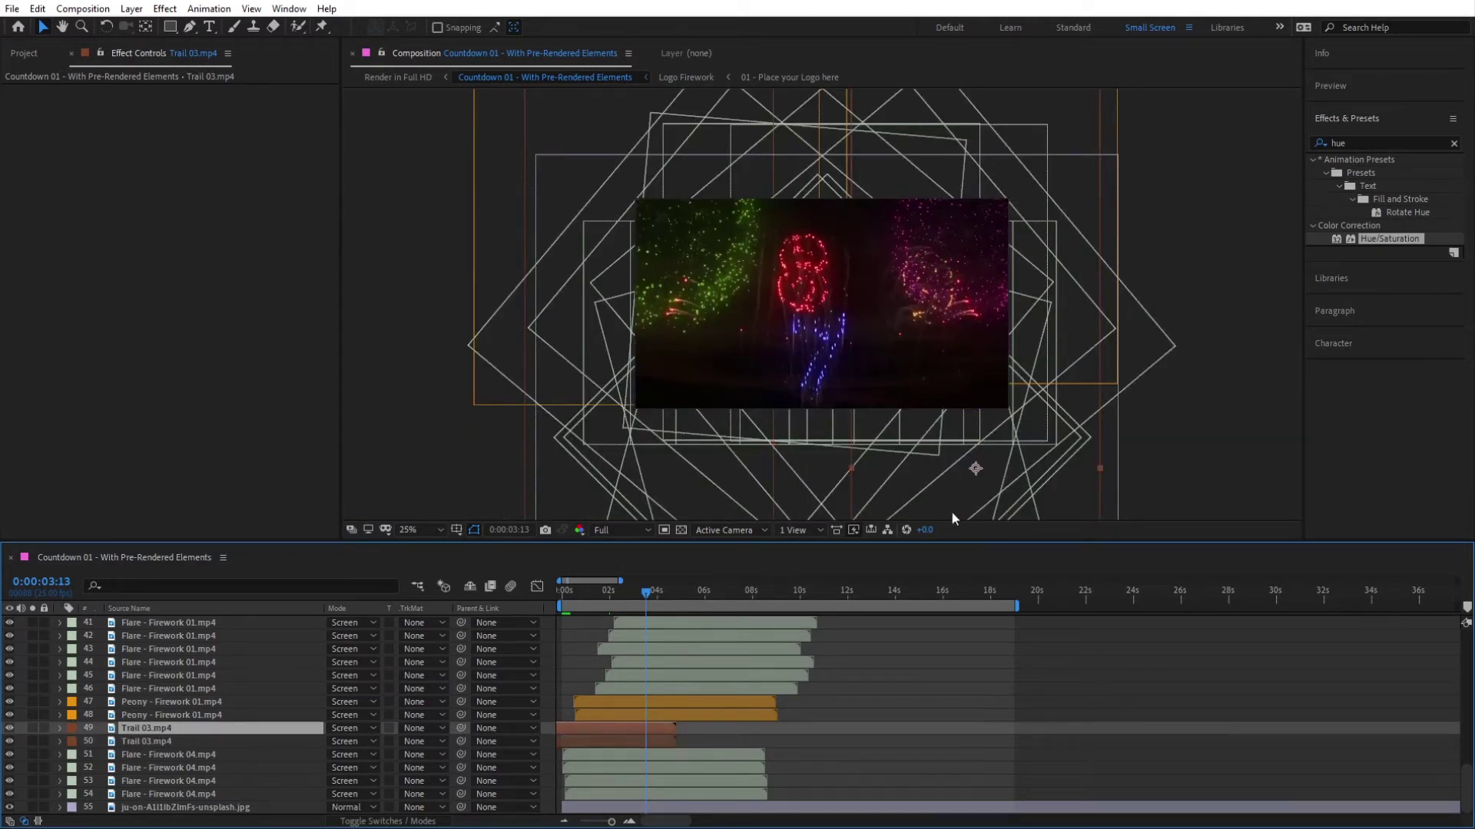
key("period")
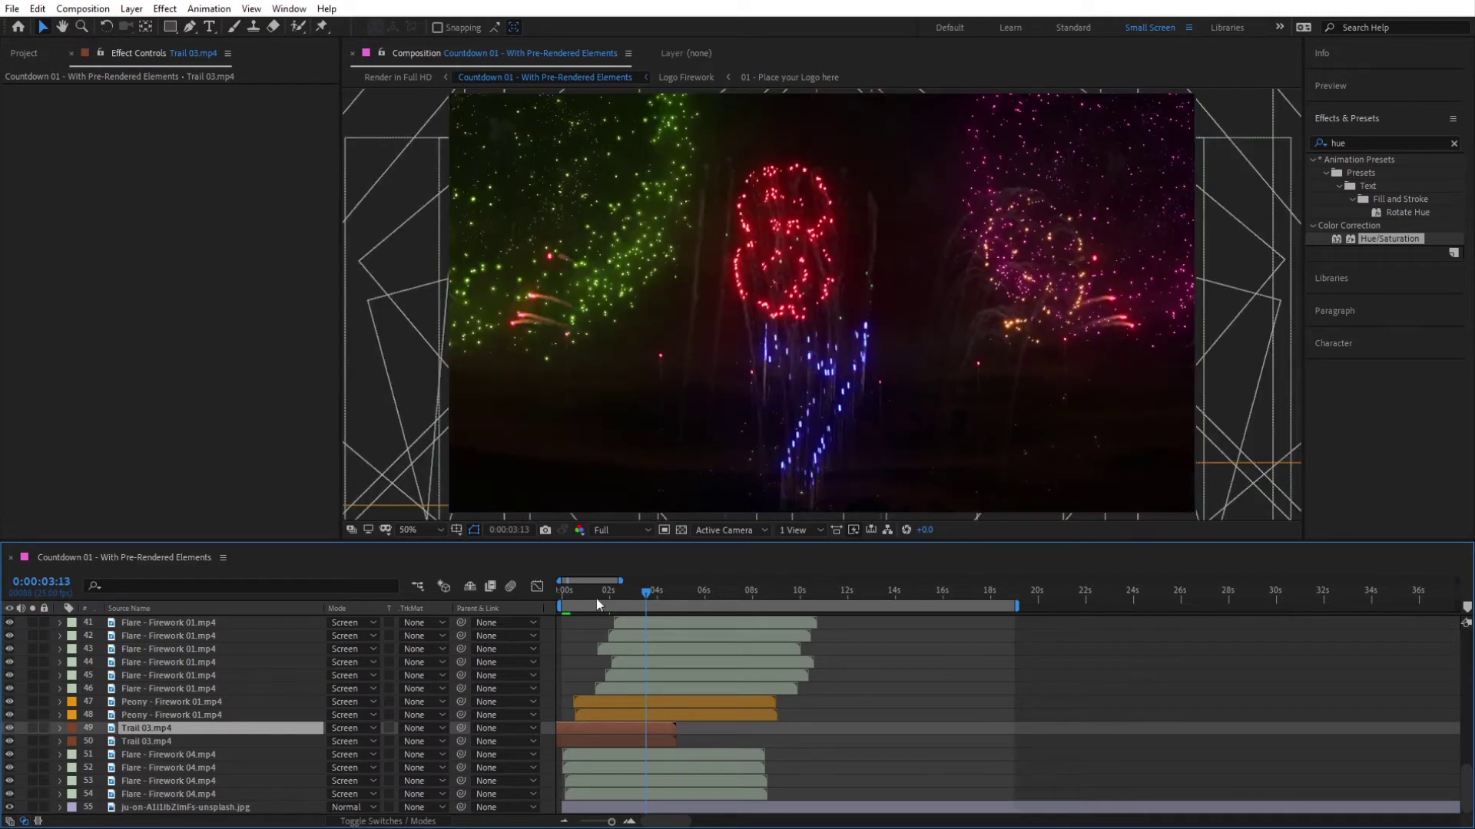
left_click(566, 598)
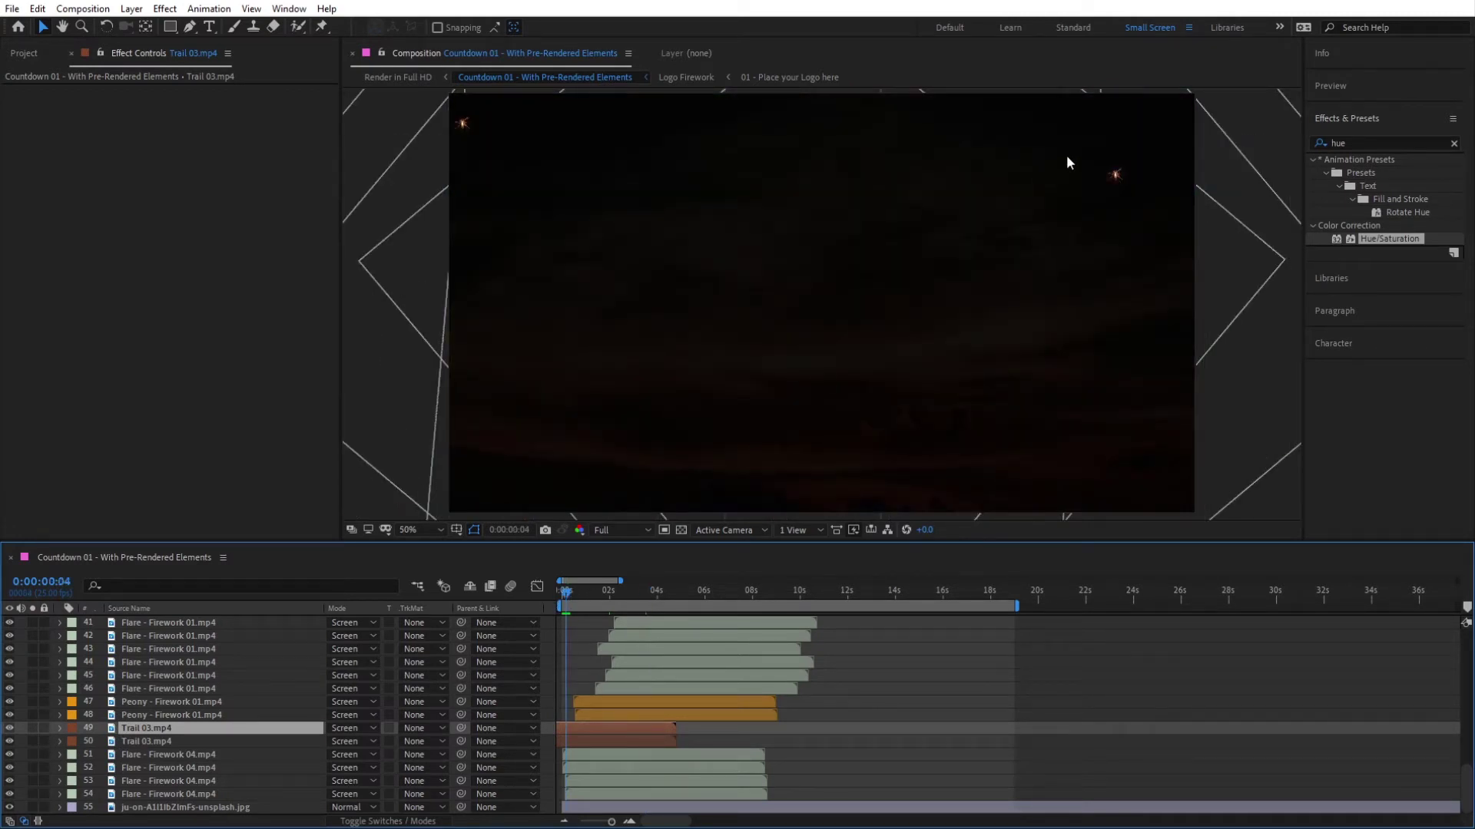
left_click(169, 717, "shift")
left_click(605, 598)
left_click(170, 713, "ctrl")
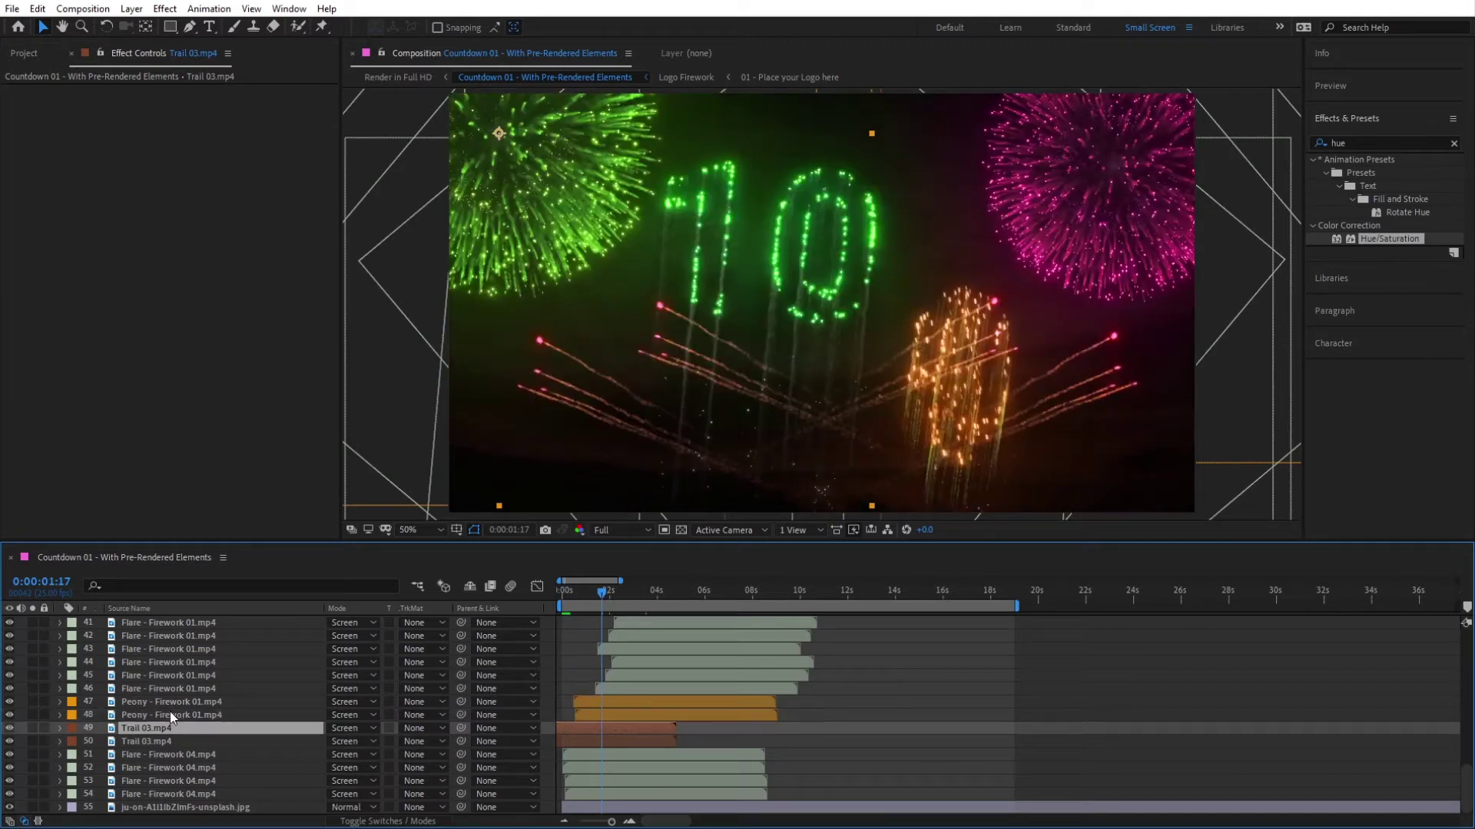
left_click(165, 702, "ctrl")
left_click_drag(1098, 206, 1048, 215)
left_click_drag(1088, 301, 1055, 312)
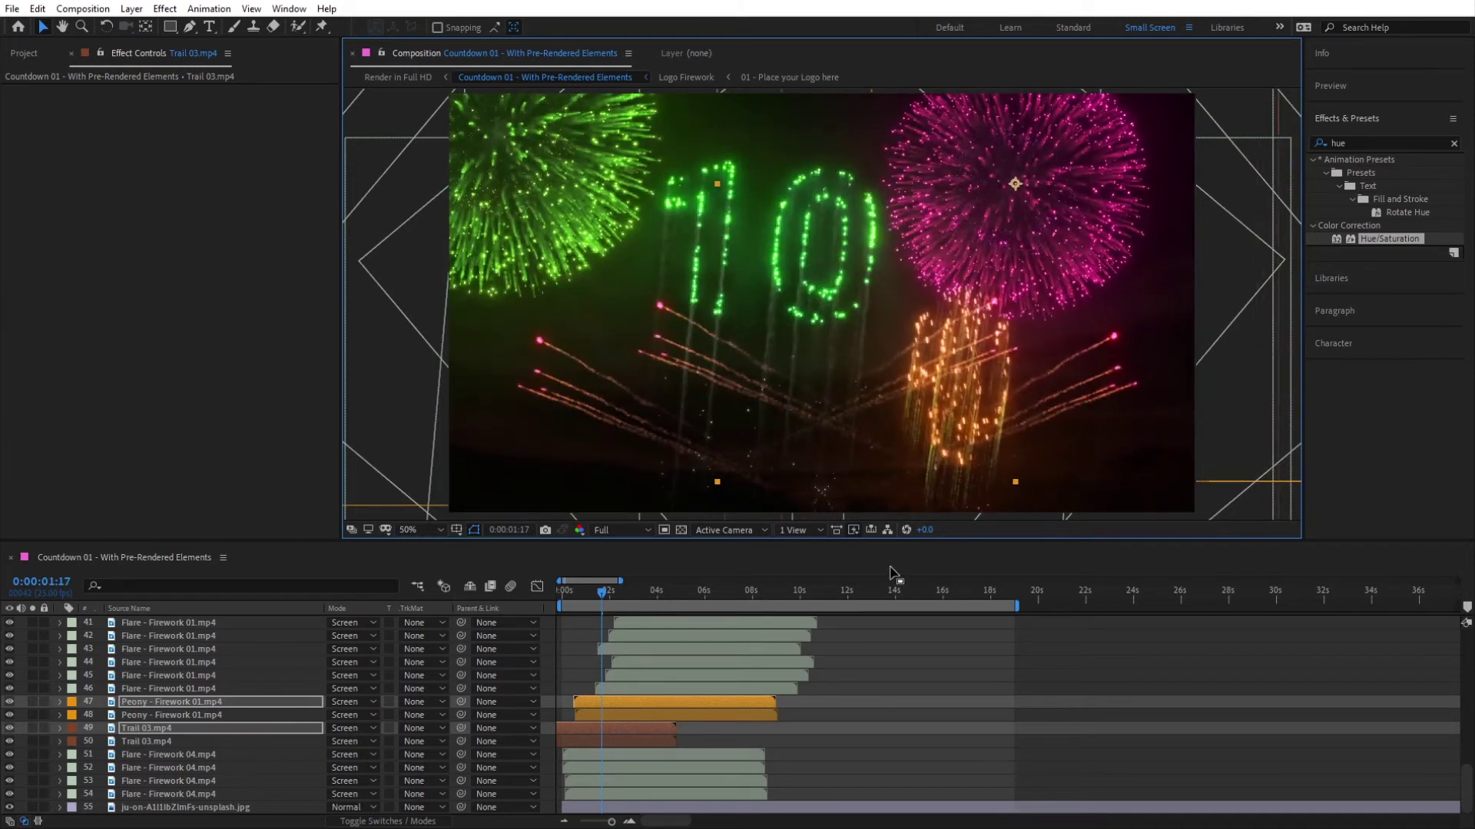
Step: Review the countdown at 0:00:03:16, 0:00:08:08, 0:00:10:14 and 0:00:11:10, and look through its flare layers
left_click(187, 702)
left_click(171, 690)
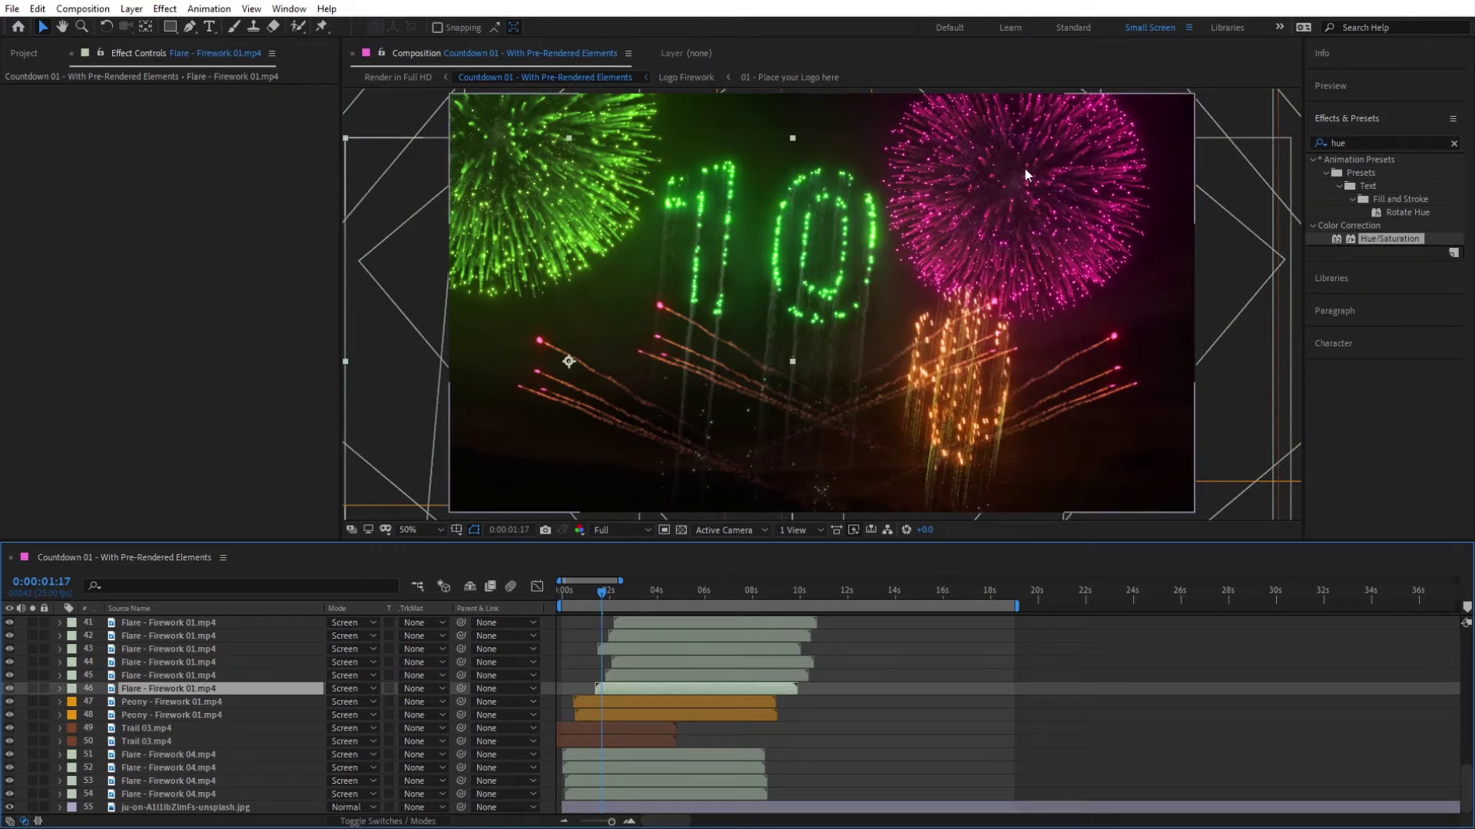
left_click(649, 591)
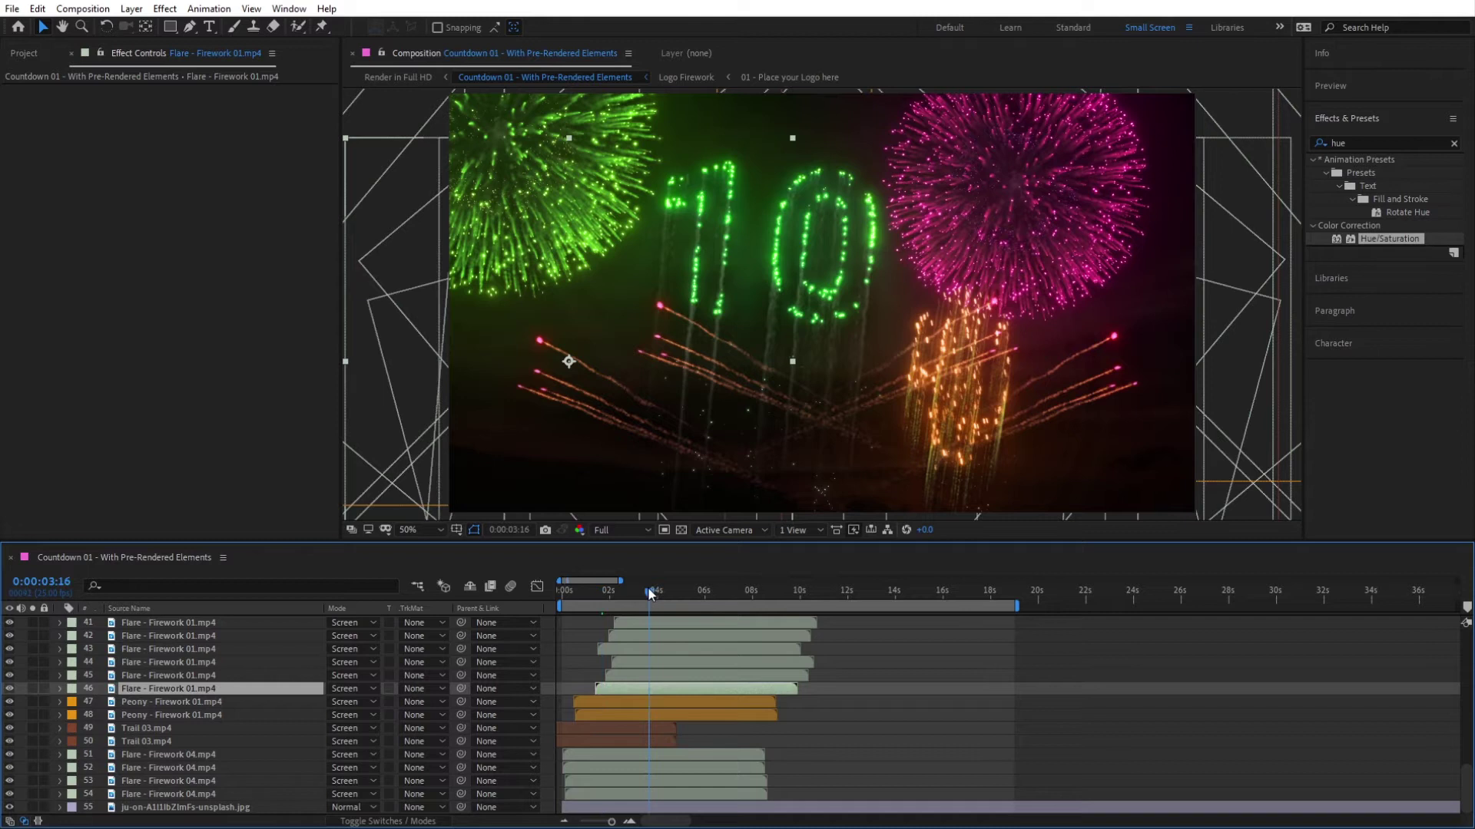
left_click(759, 593)
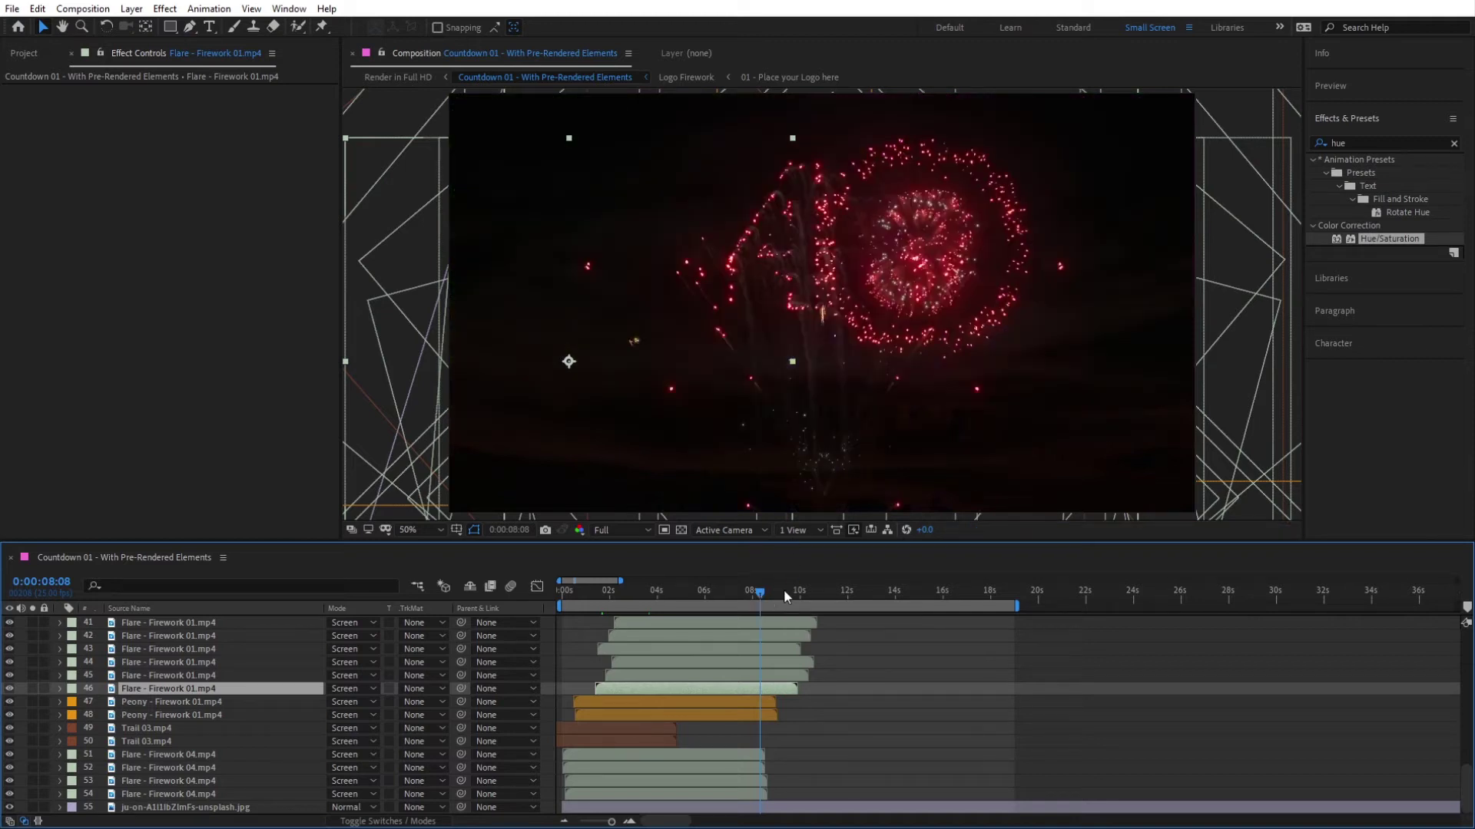
left_click(814, 593)
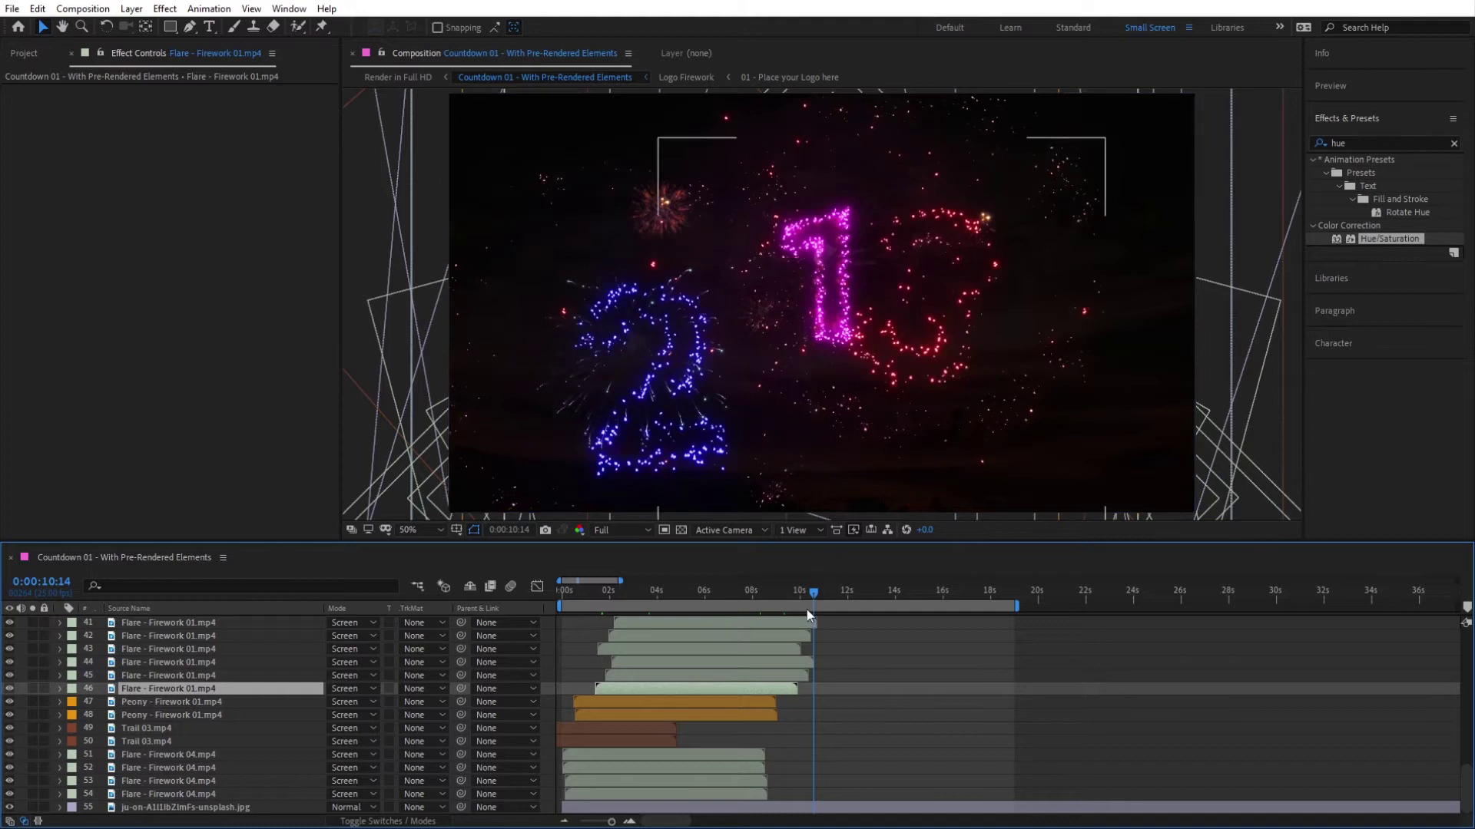
left_click(833, 592)
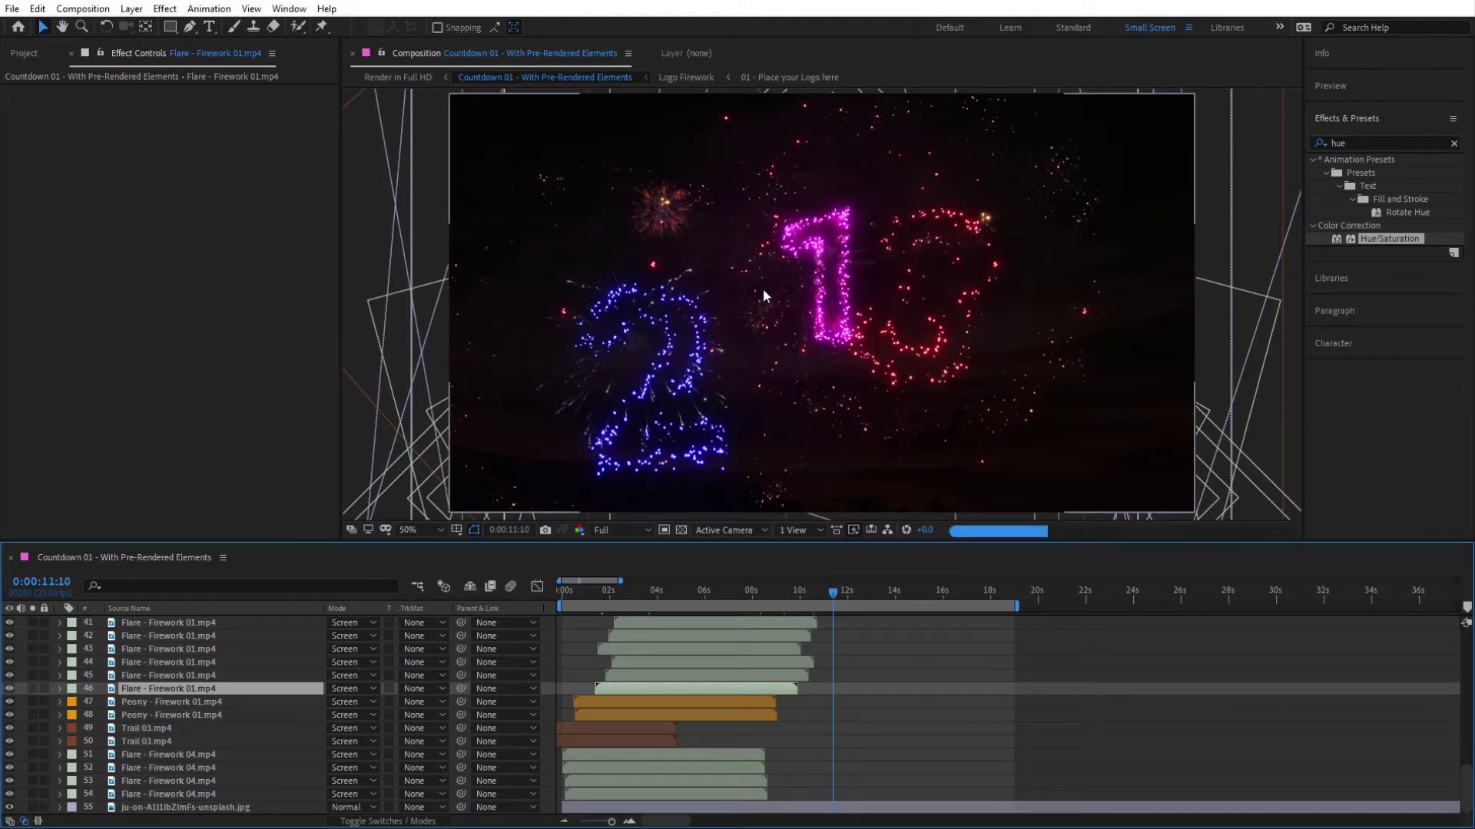
scroll(209, 726, "up", 10)
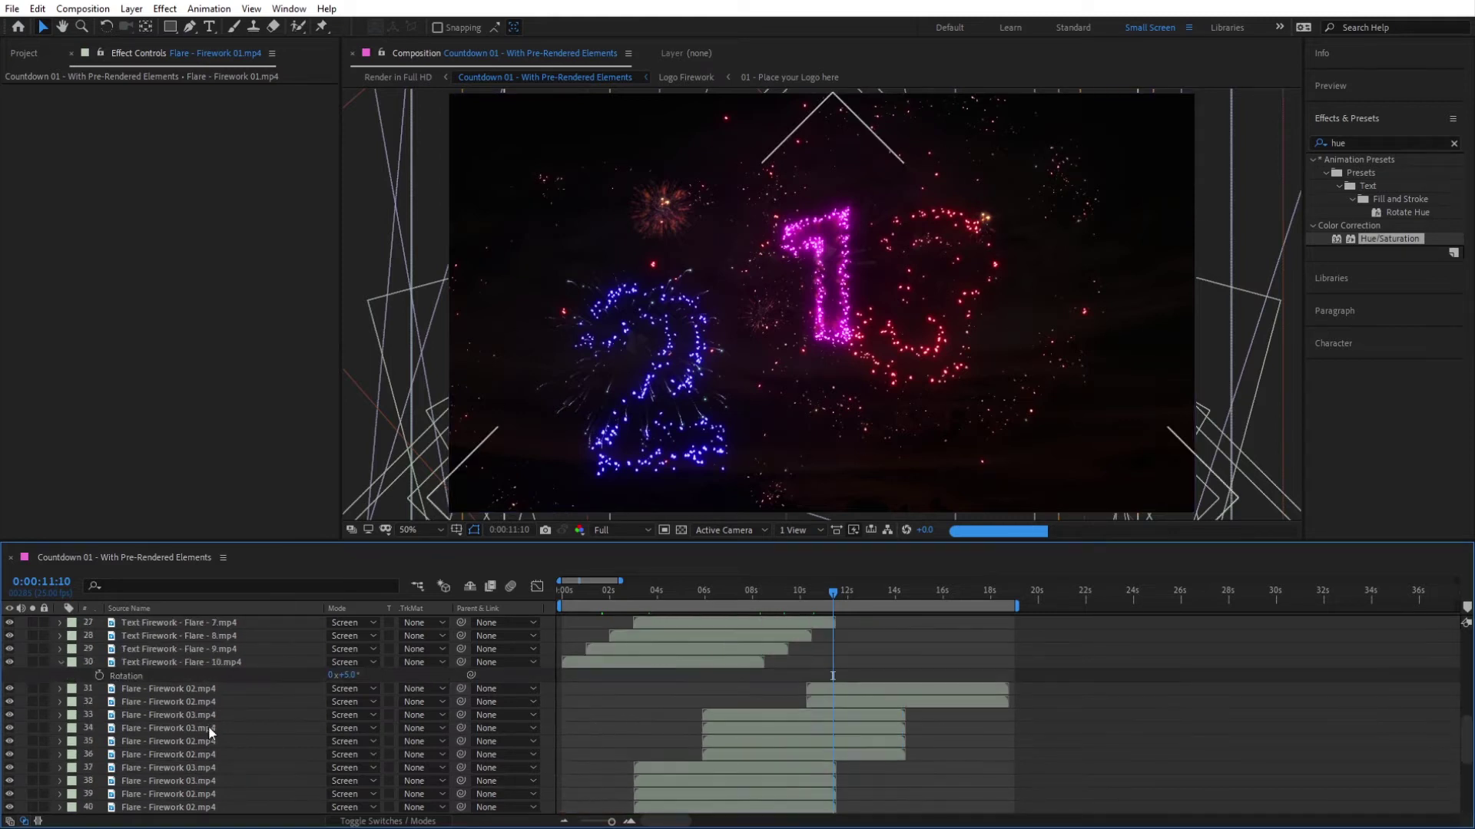
Step: Advance the countdown to 0:00:11:15 to check how the Text Firework YEAR!, NEW and HAPPY layers look
scroll(191, 673, "up", 4)
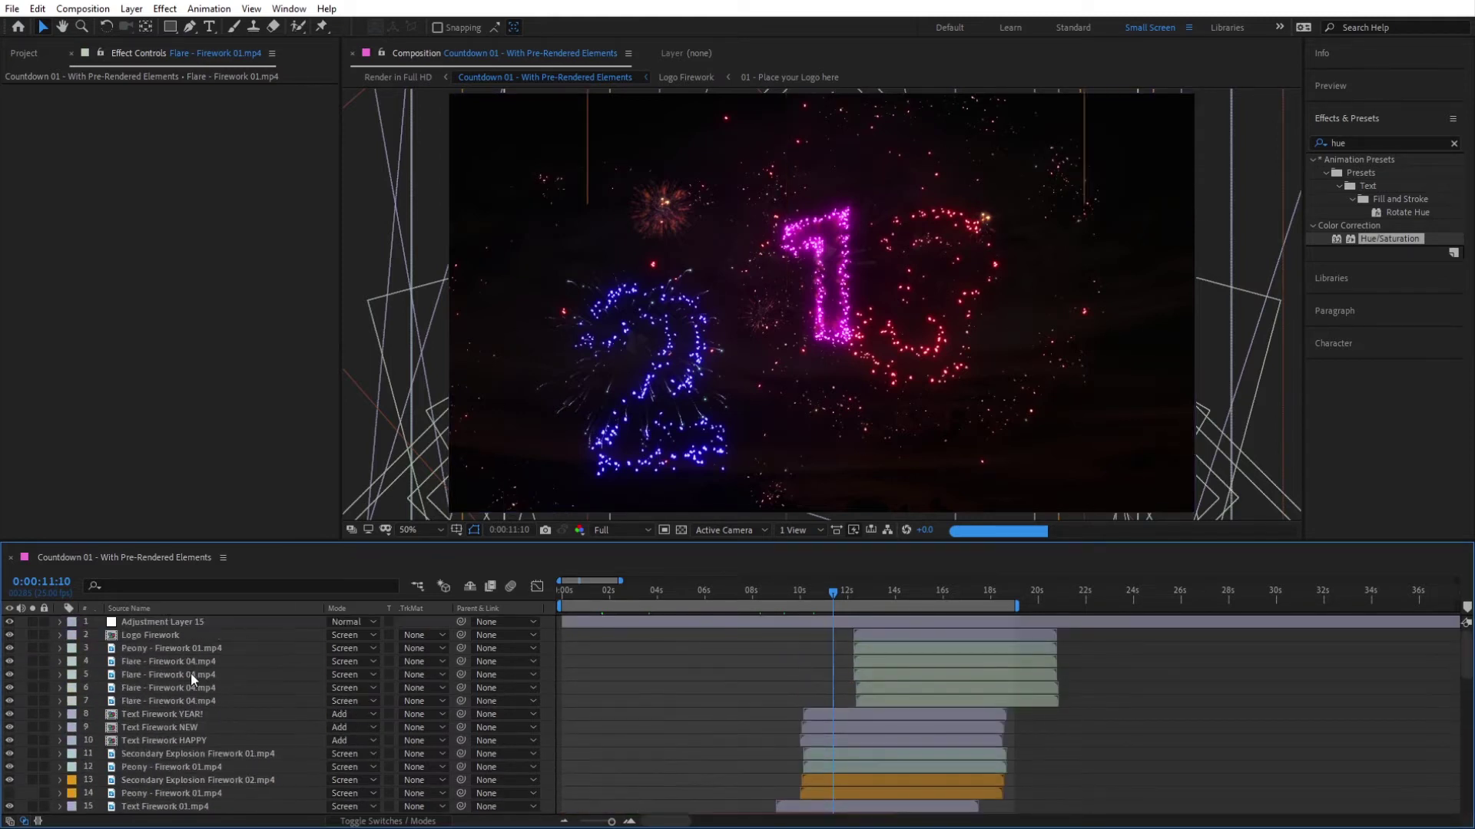
left_click(154, 714)
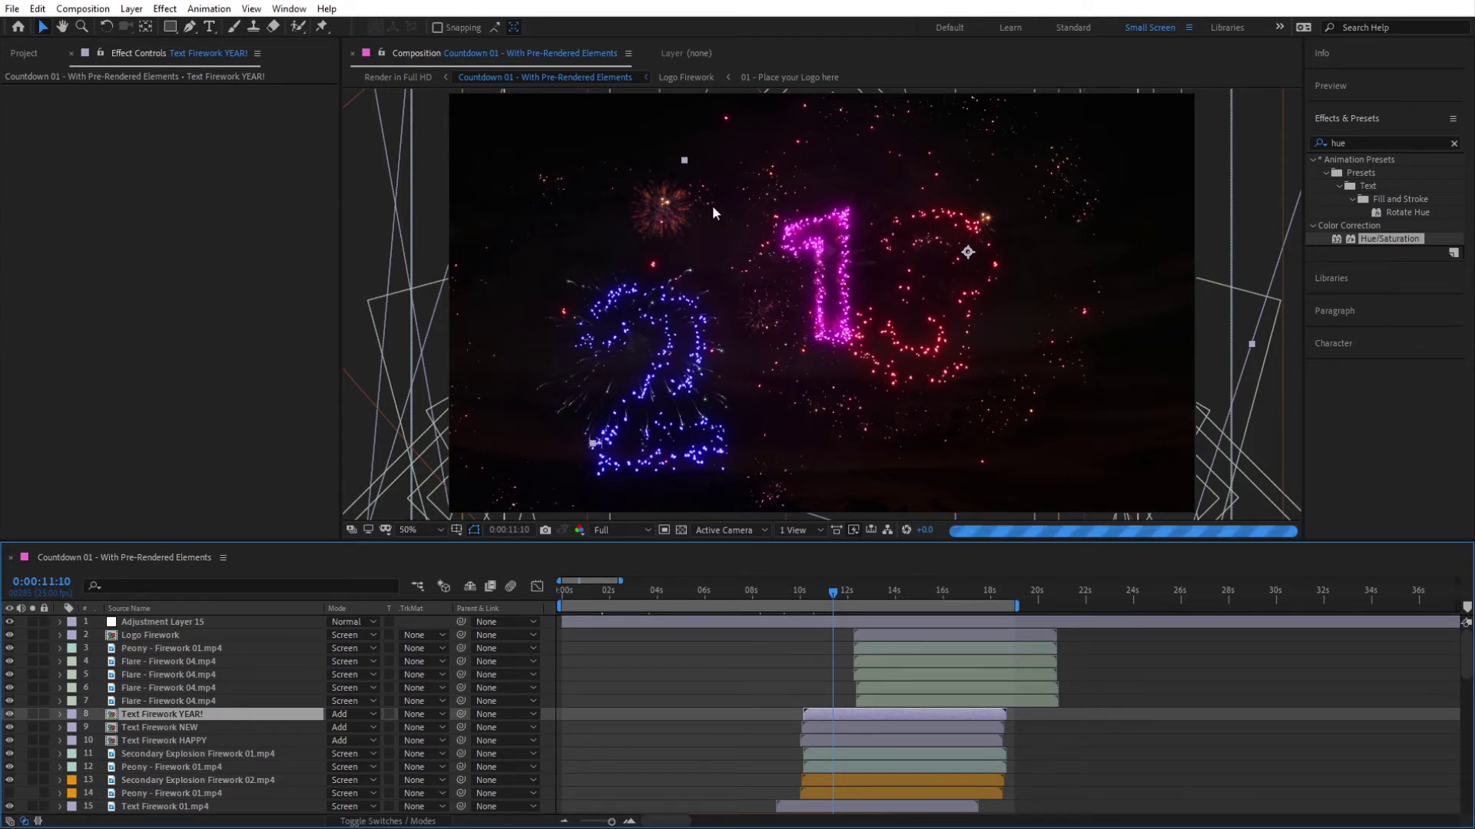
left_click(615, 528)
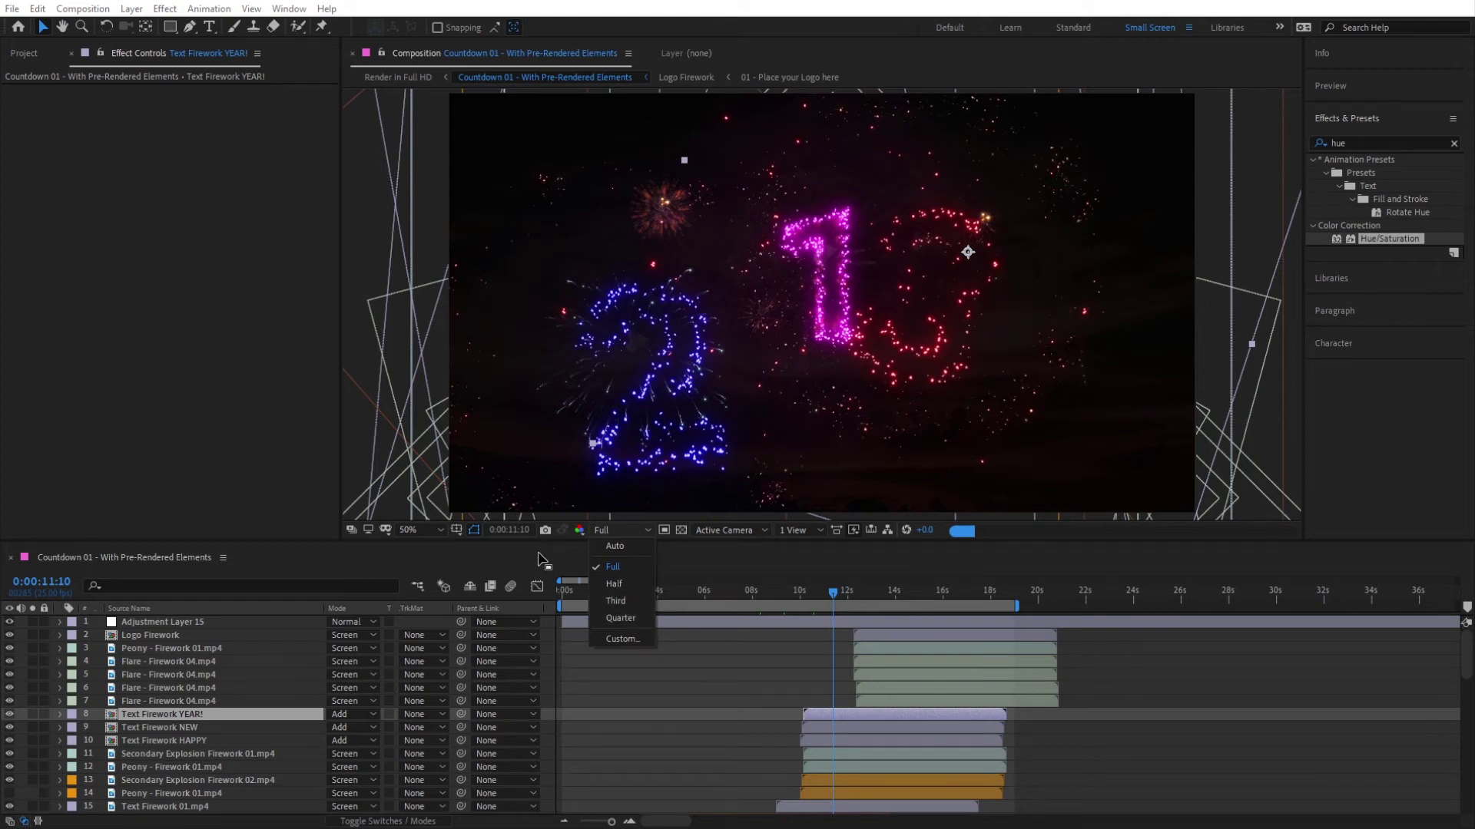
left_click(840, 600)
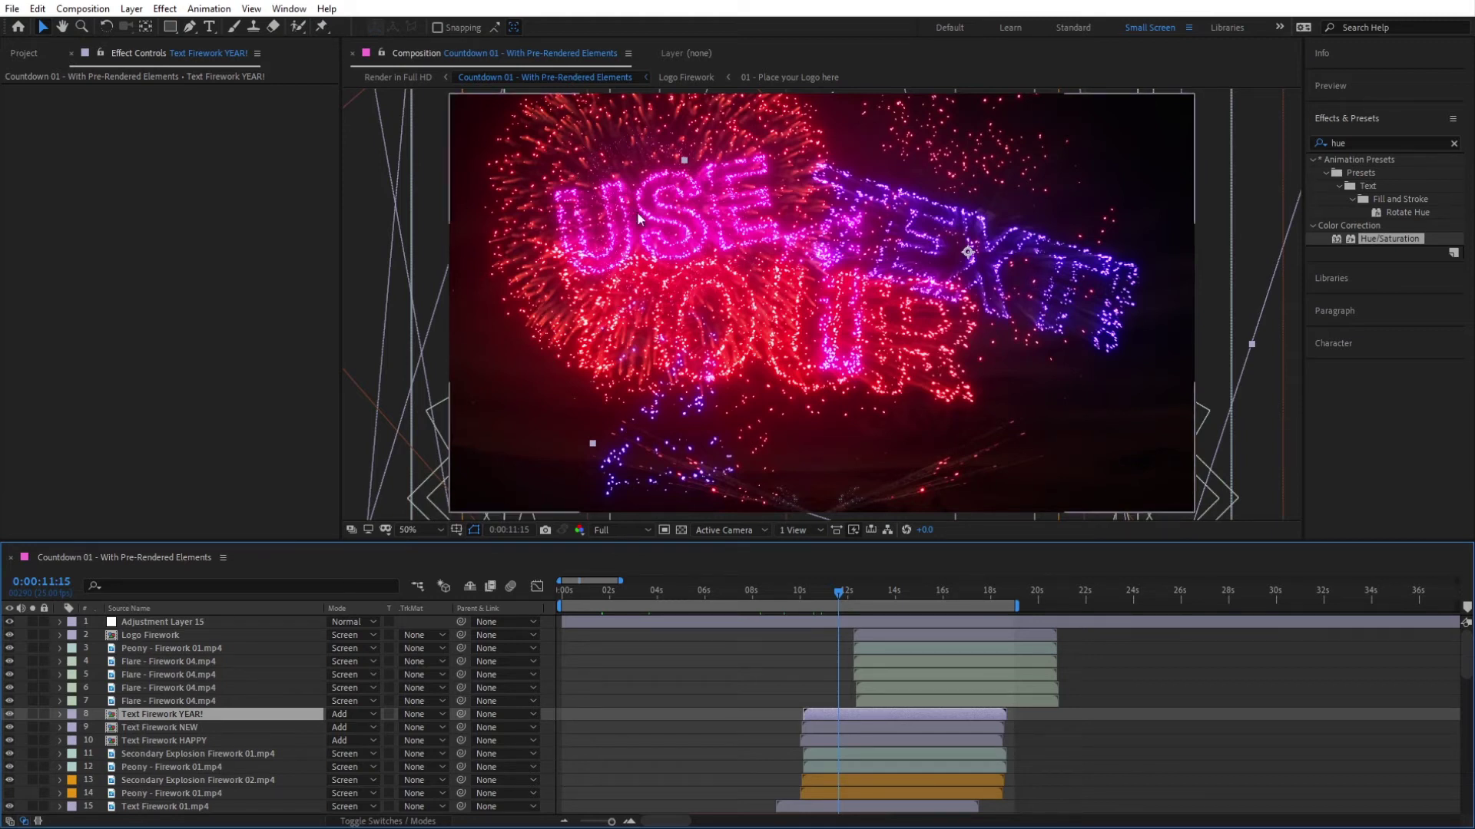
Step: Open the Text Firework HAPPY comp, show its text layer and replace the word USE with WELCOME
left_click(173, 741)
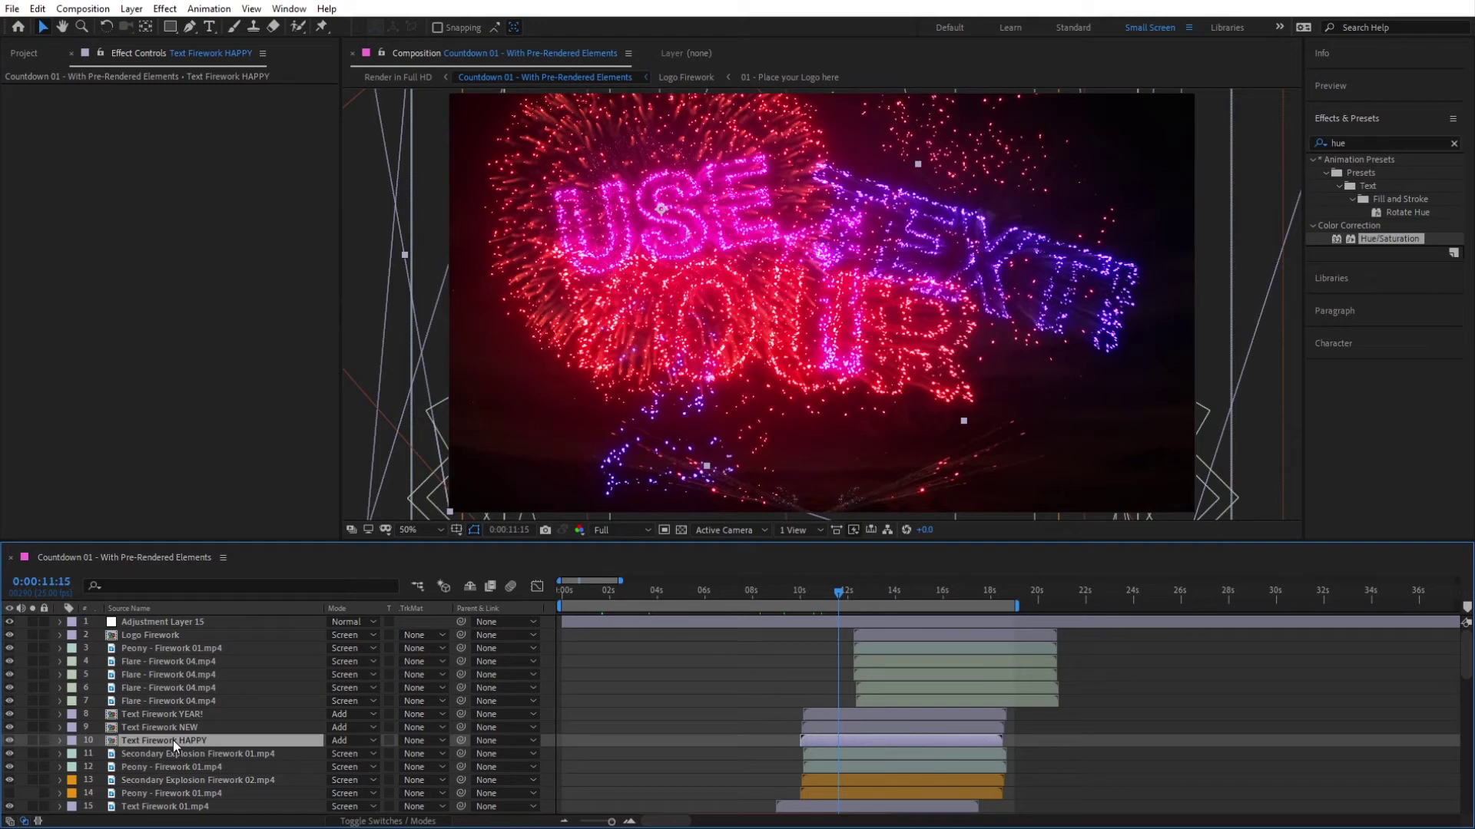
double_click(173, 741)
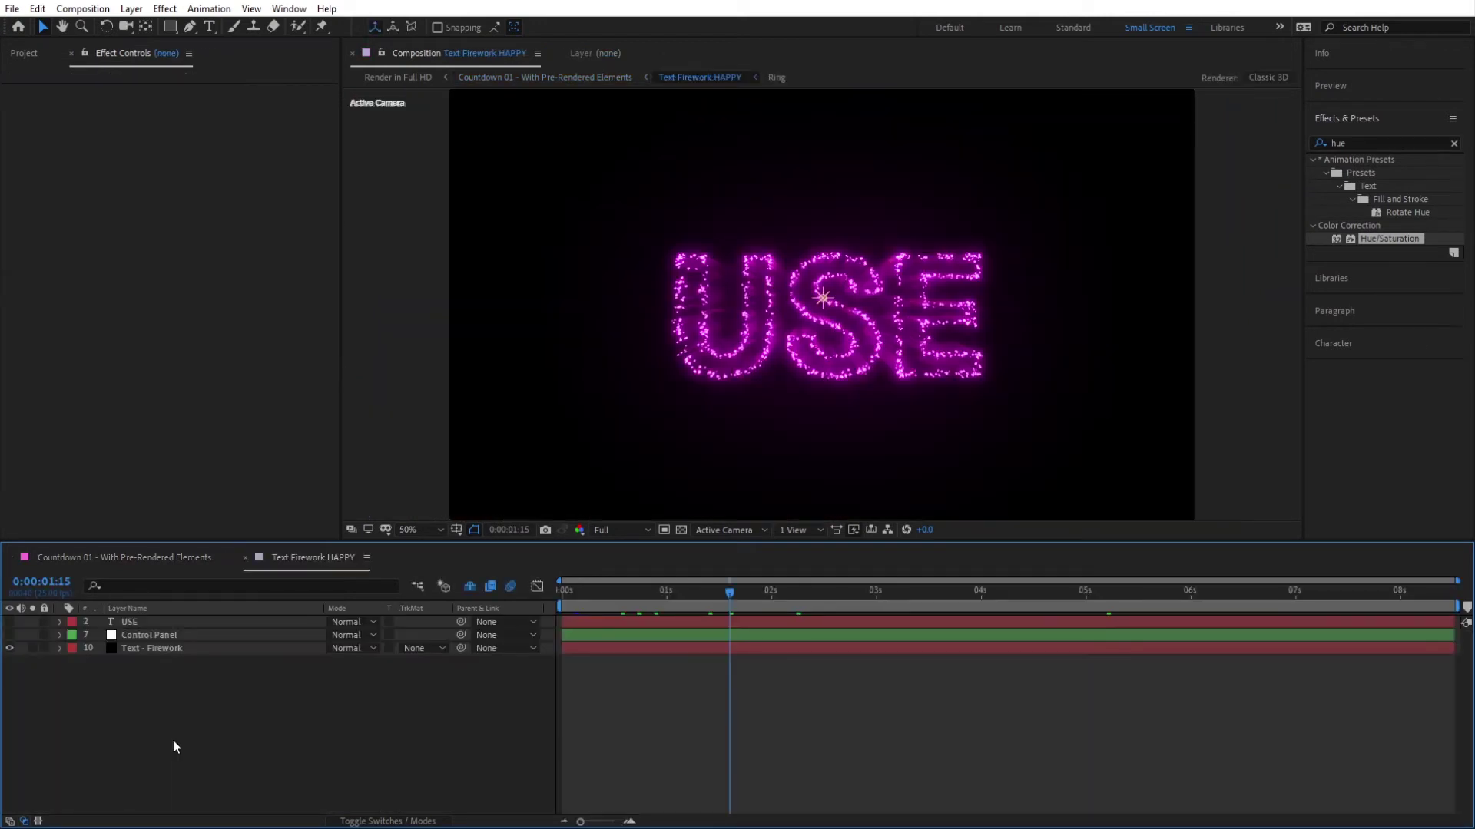
left_click(143, 621)
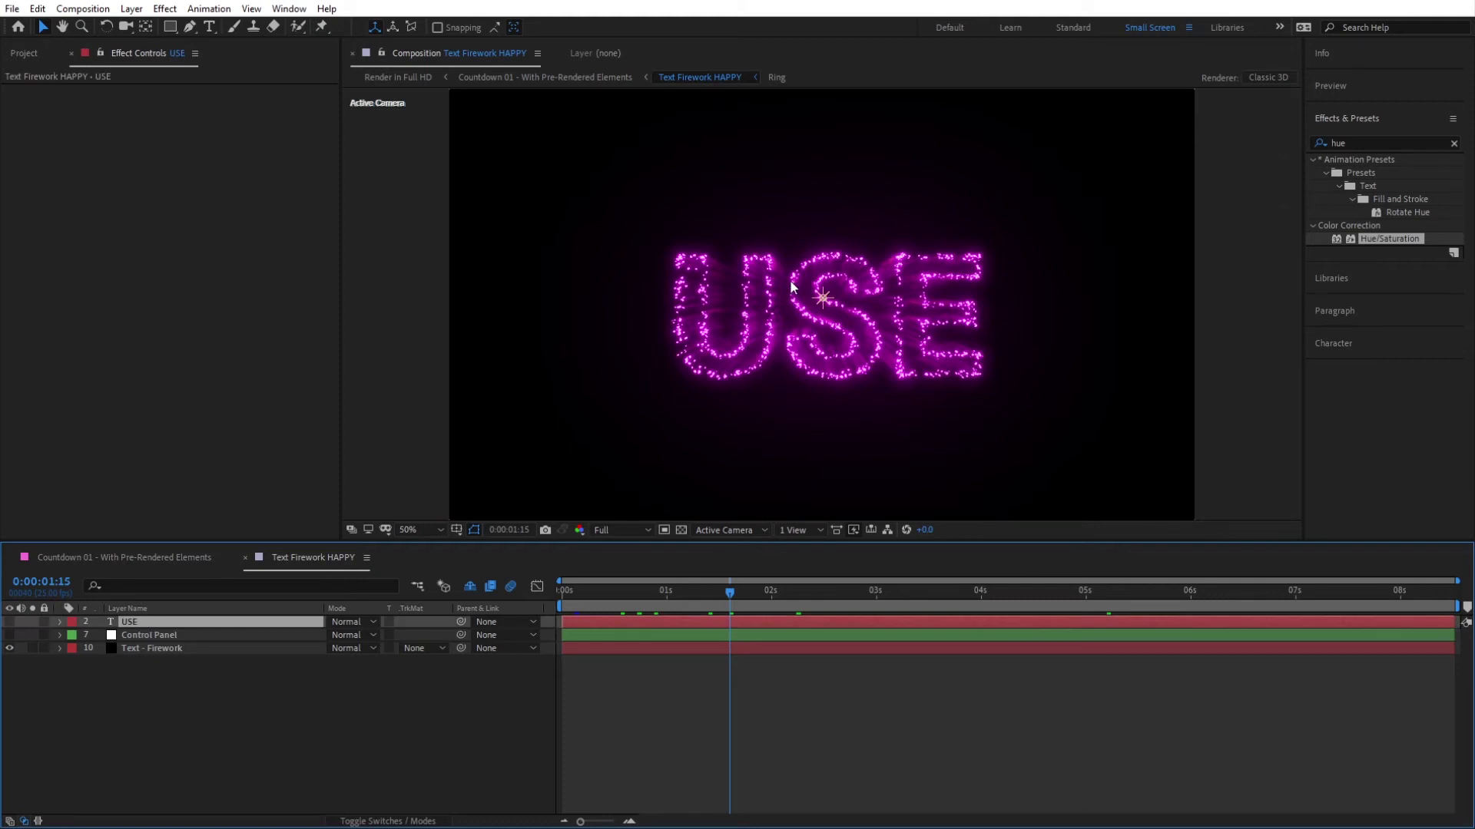
key("ctrl+t")
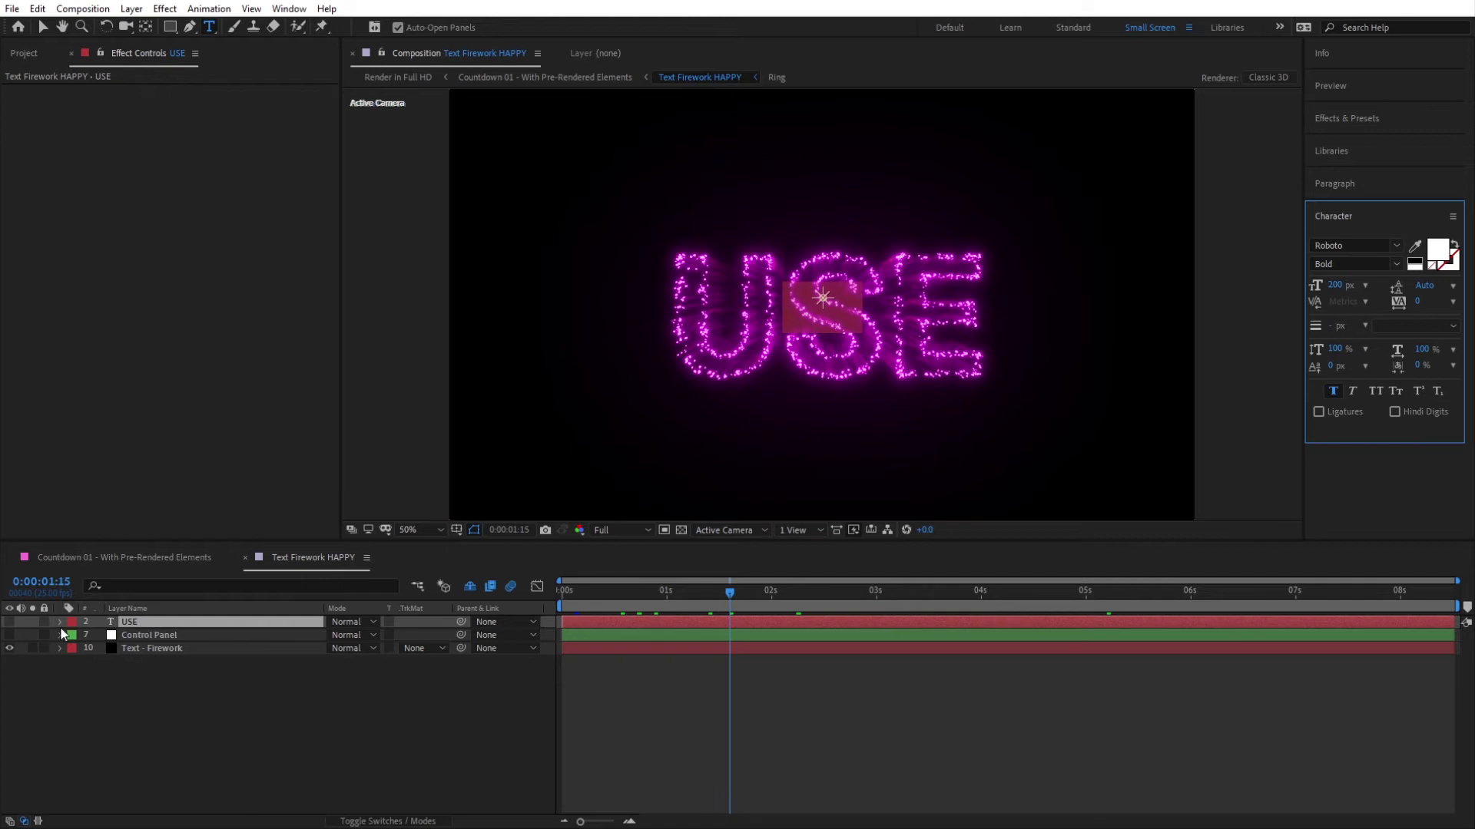
left_click(10, 622)
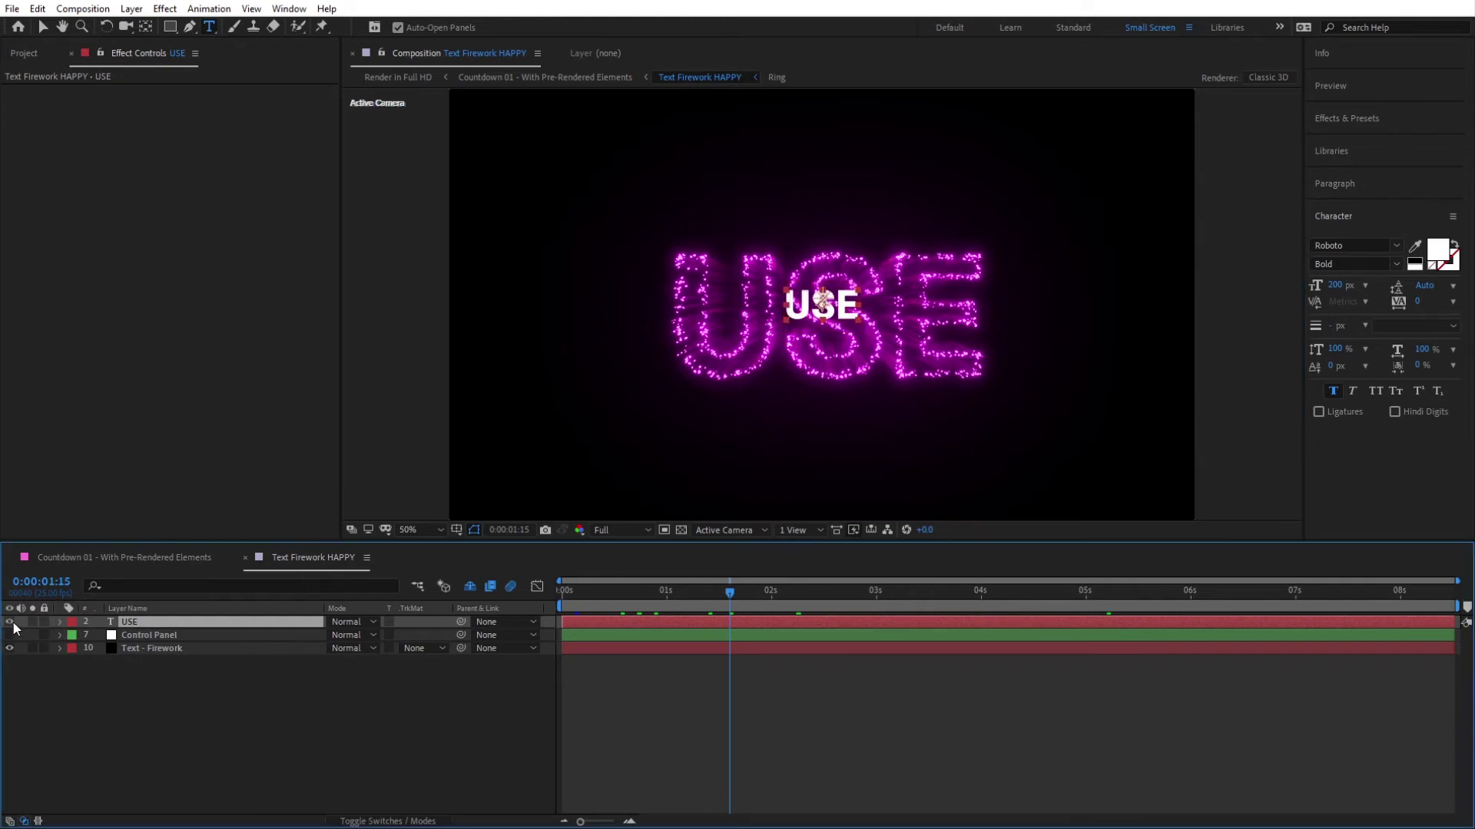
double_click(150, 622)
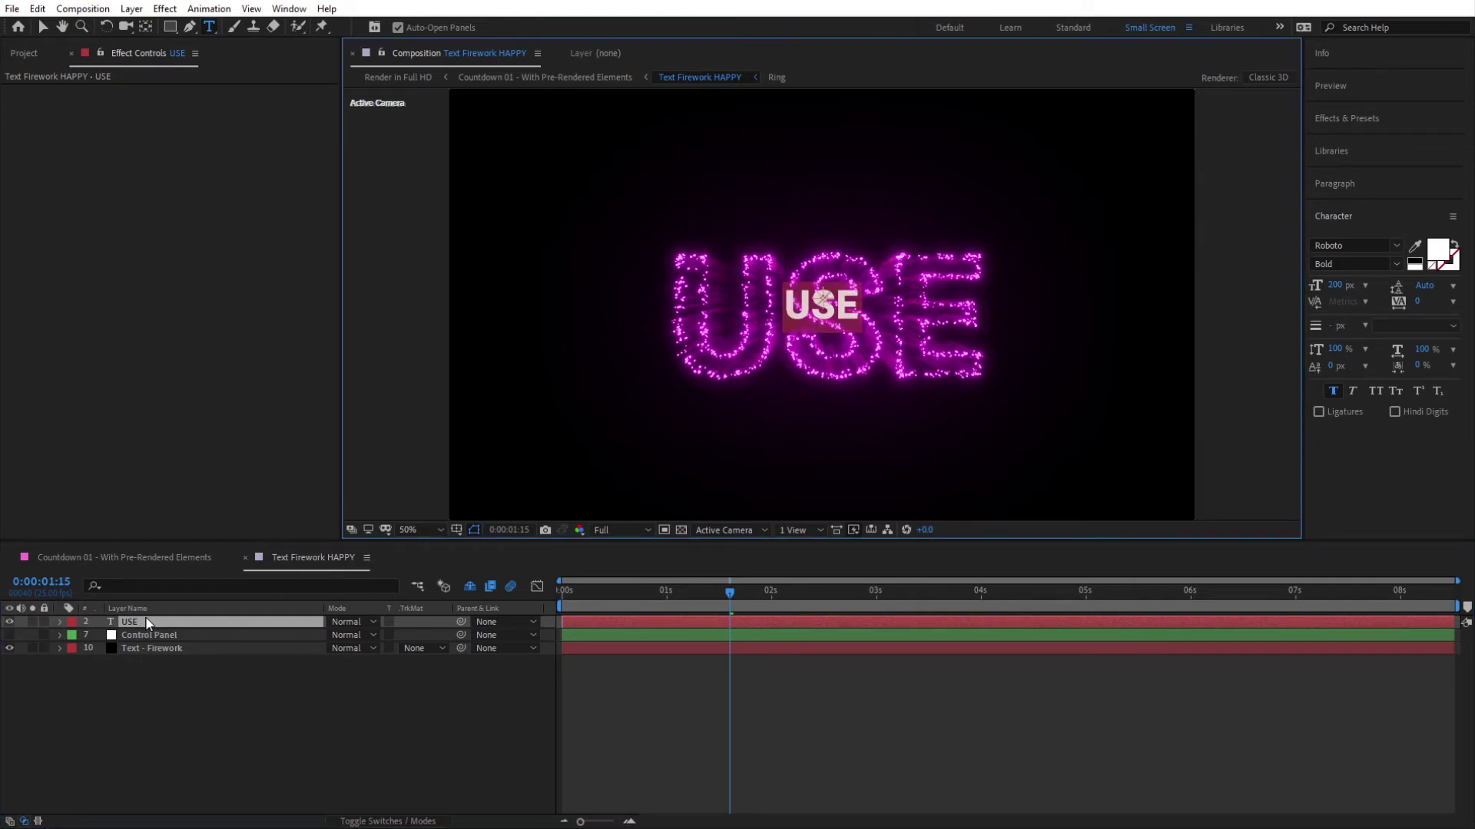
type("W")
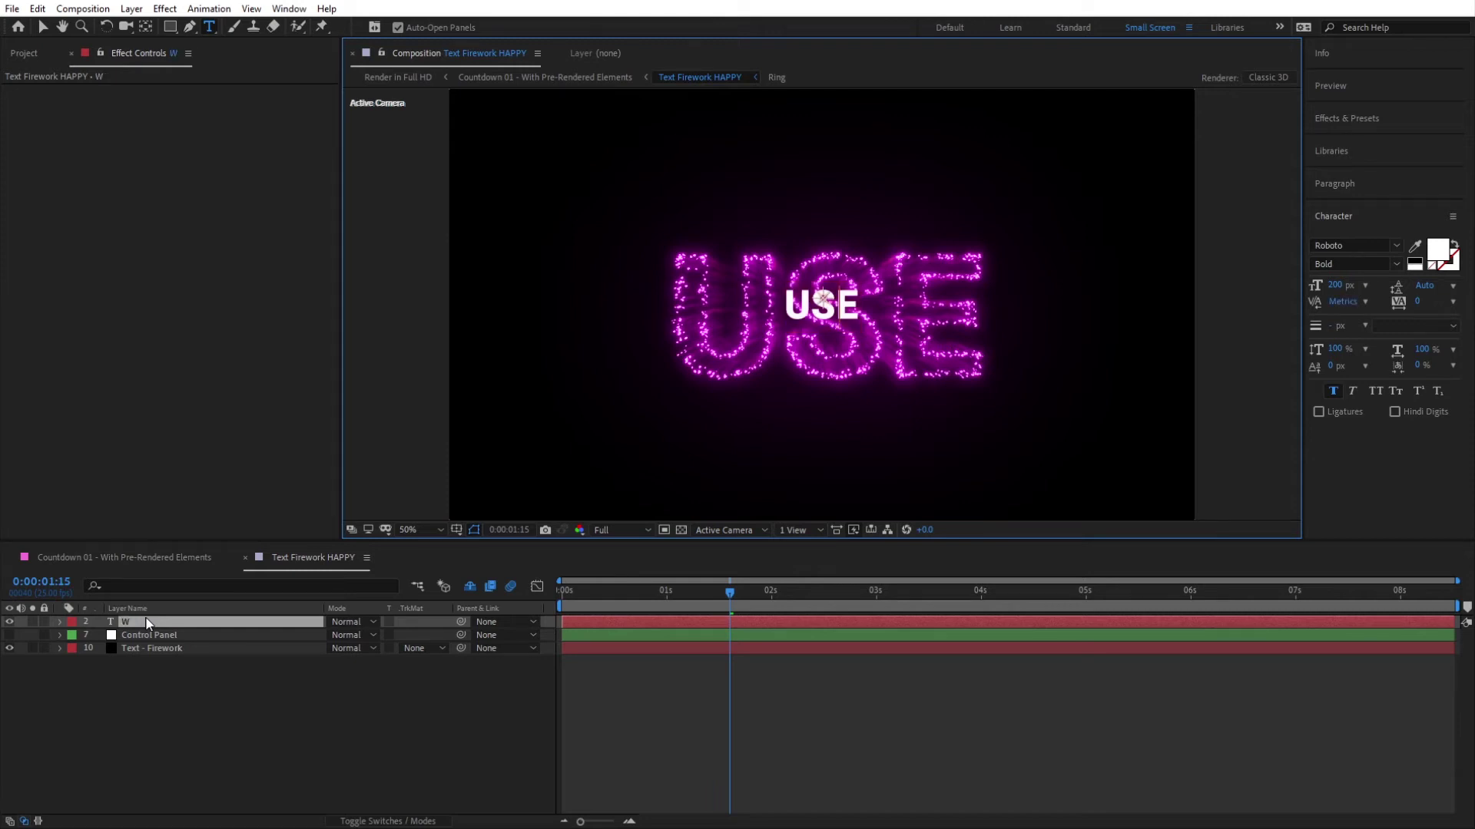
type("ELCOME")
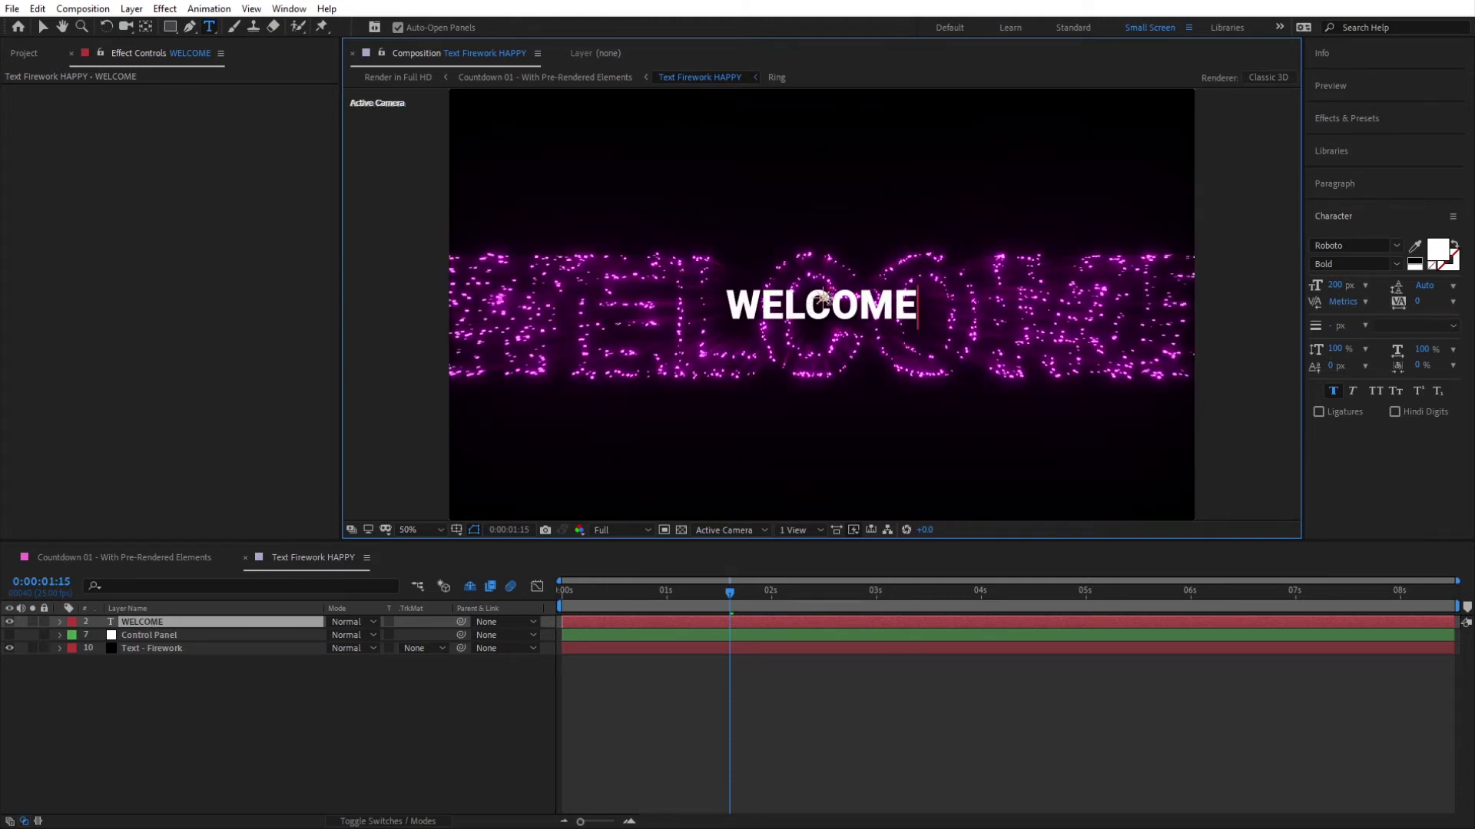
Step: Set the WELCOME text's font size to 100 px and check the firework at 0:00:01:24
key("ctrl+a")
left_click(1336, 285)
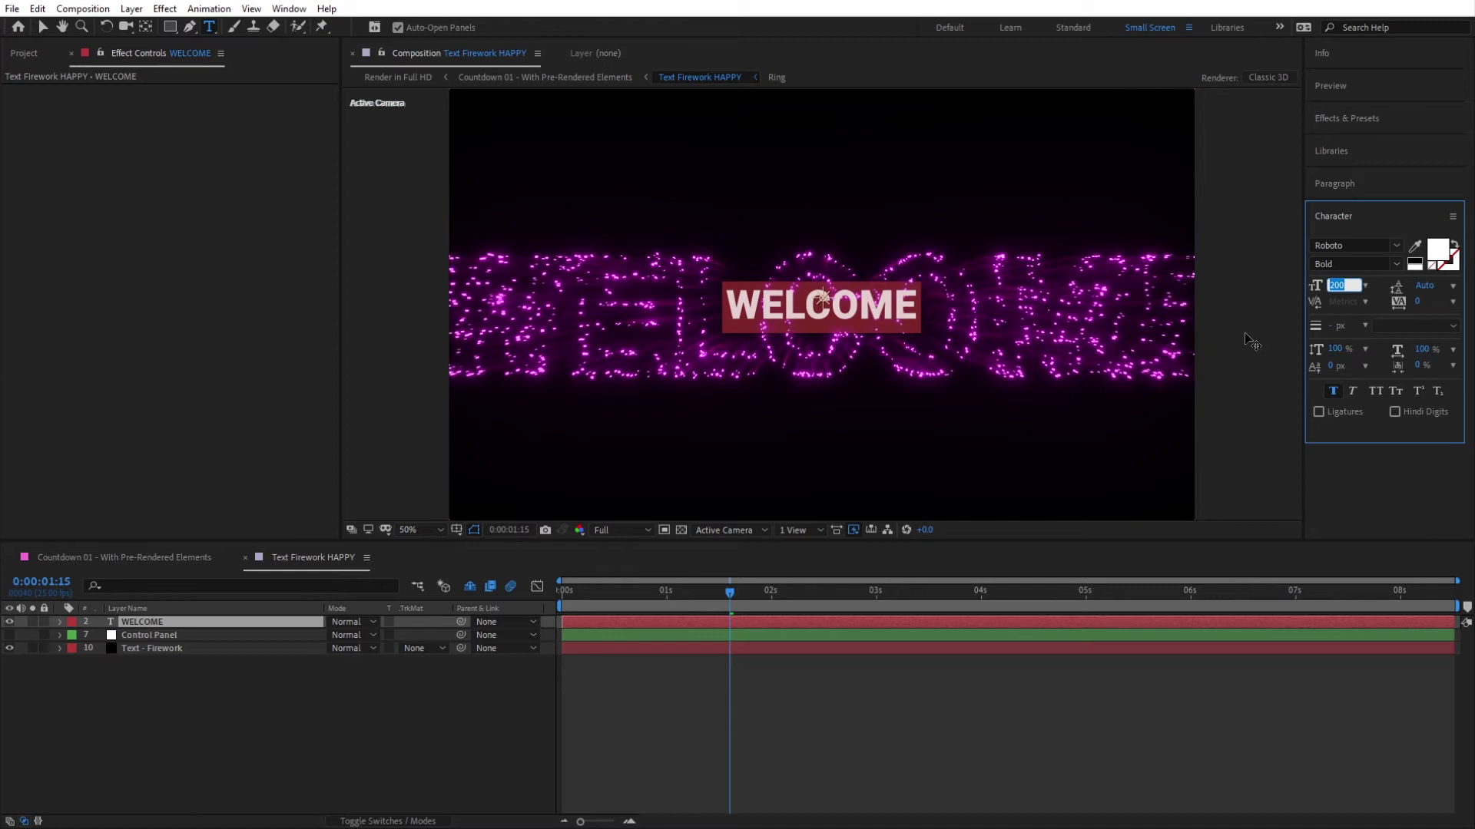
type("100")
key("Return")
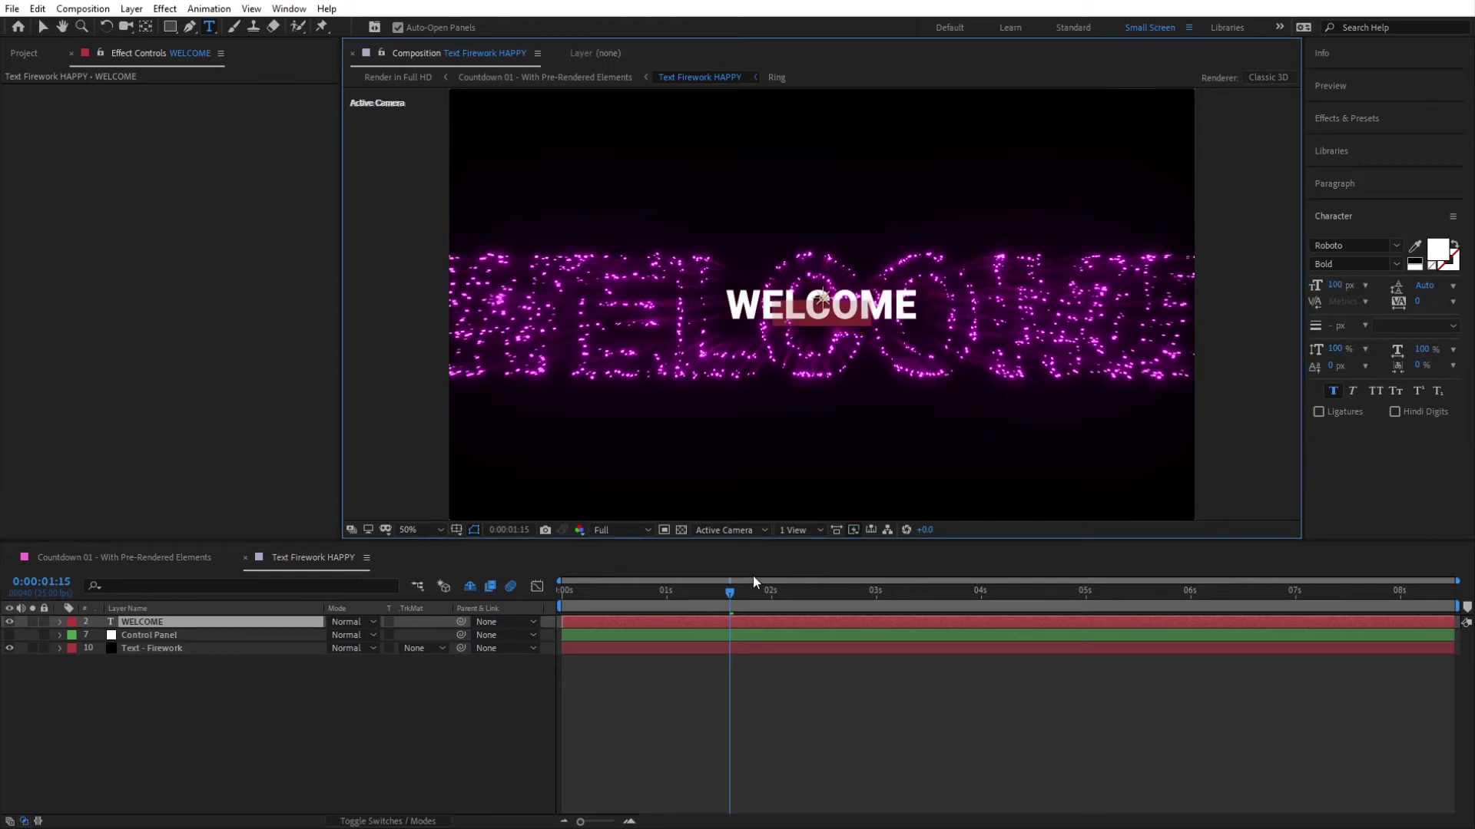
left_click(771, 600)
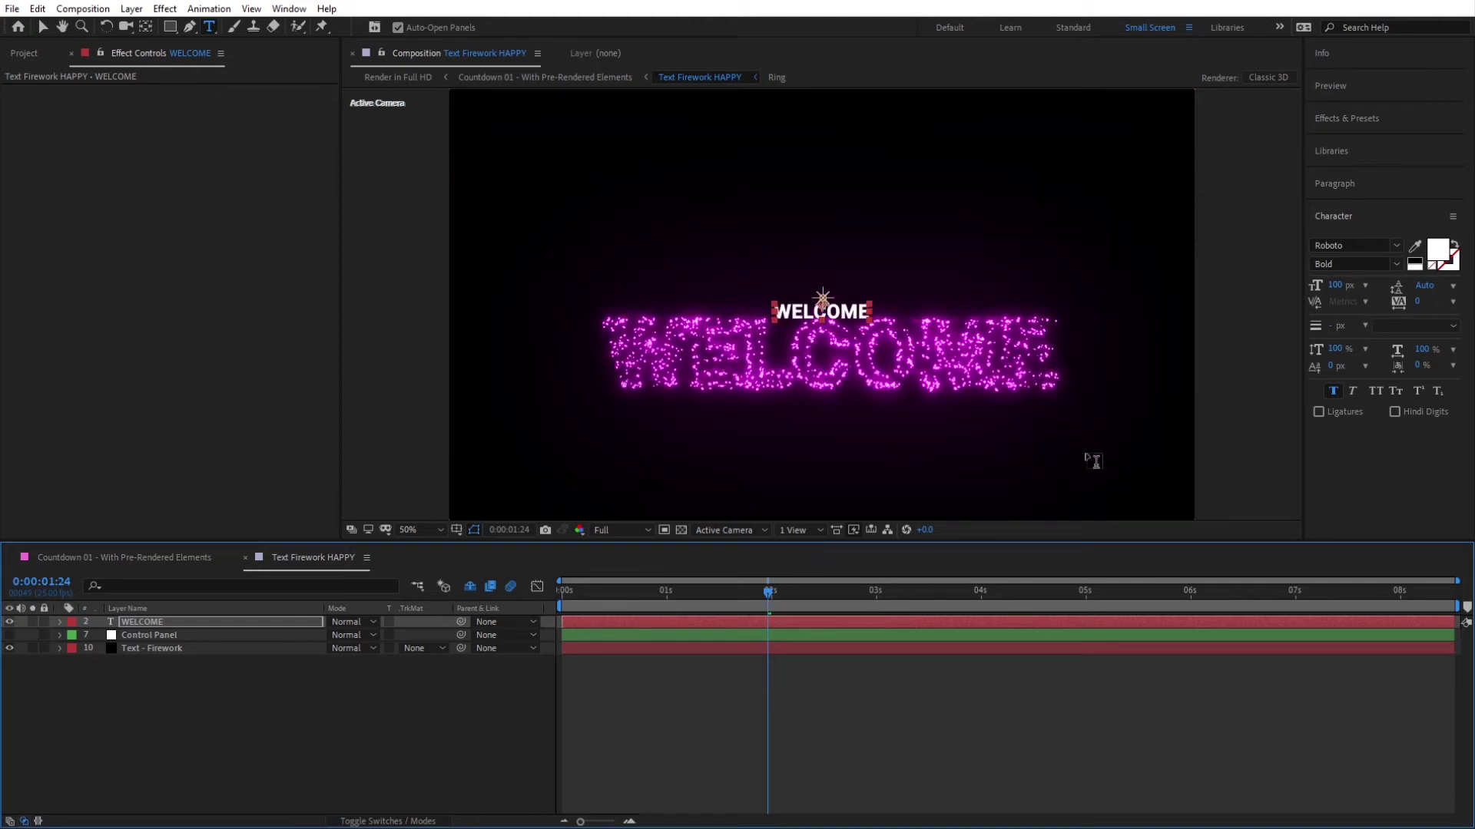
Step: Set the WELCOME text's font size to 150 px and hide the text layer so only the firework shows
left_click(1337, 284)
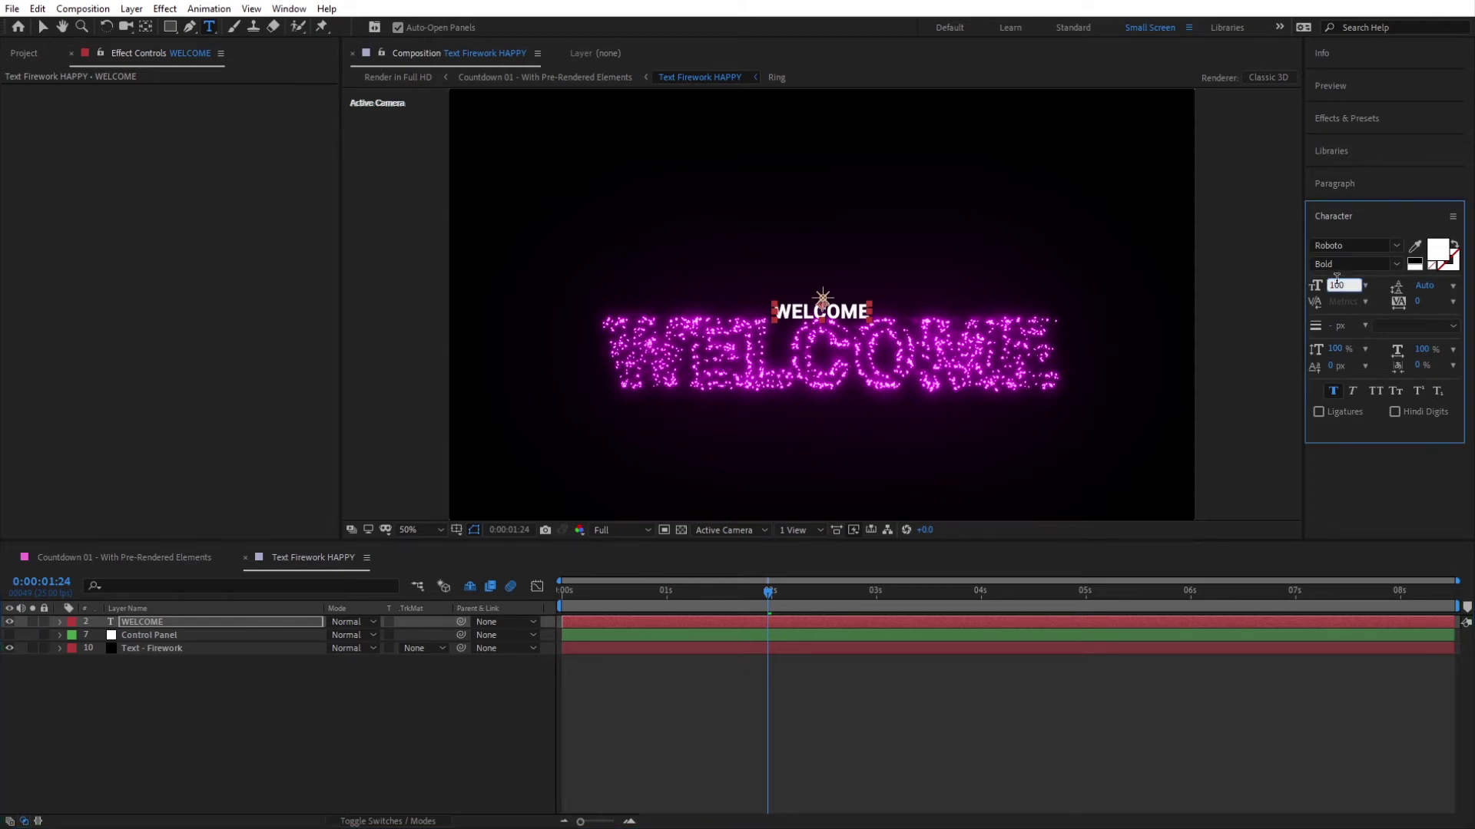
double_click(1337, 283)
type("150")
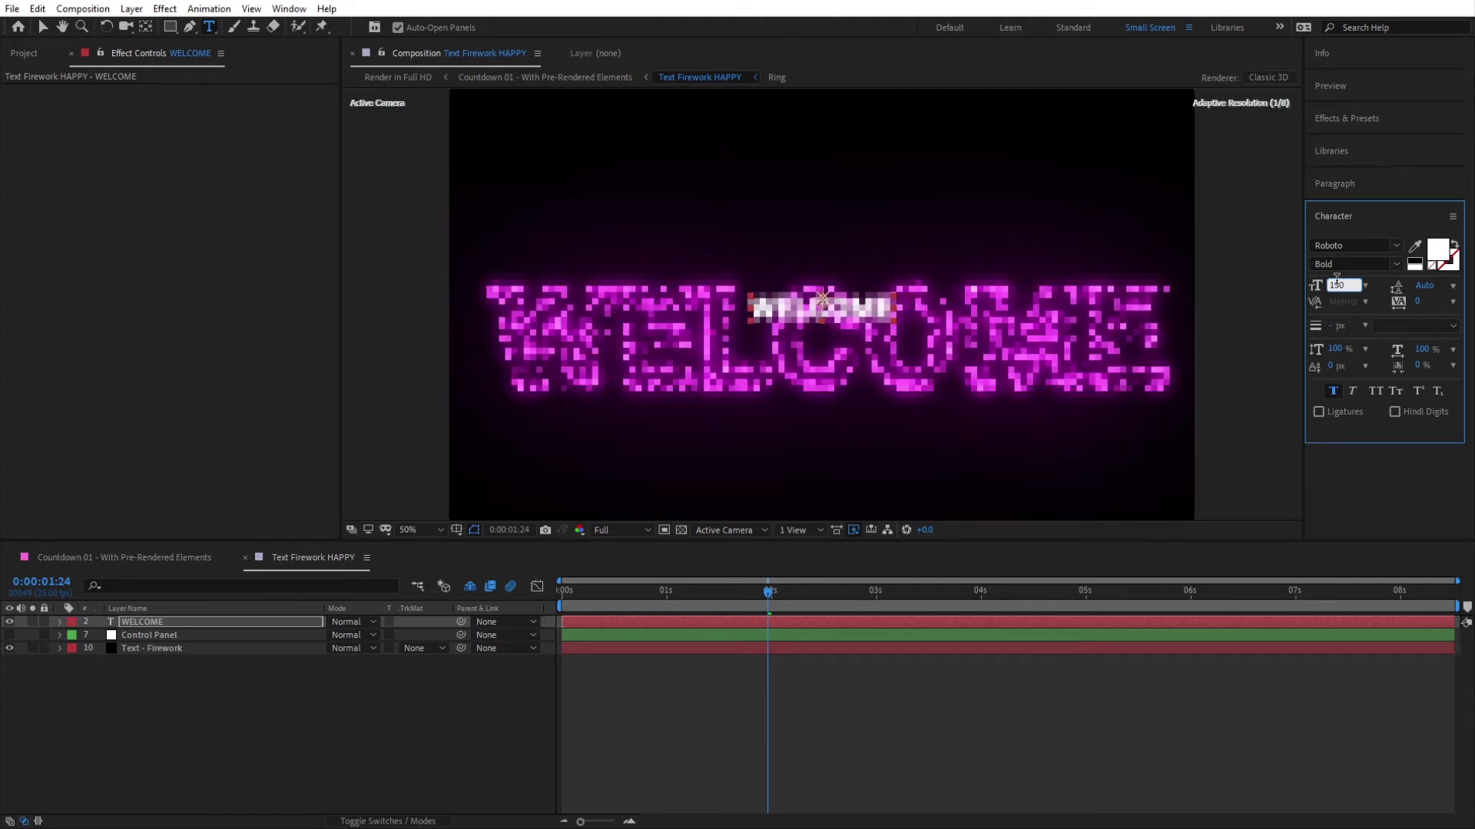
left_click(9, 622)
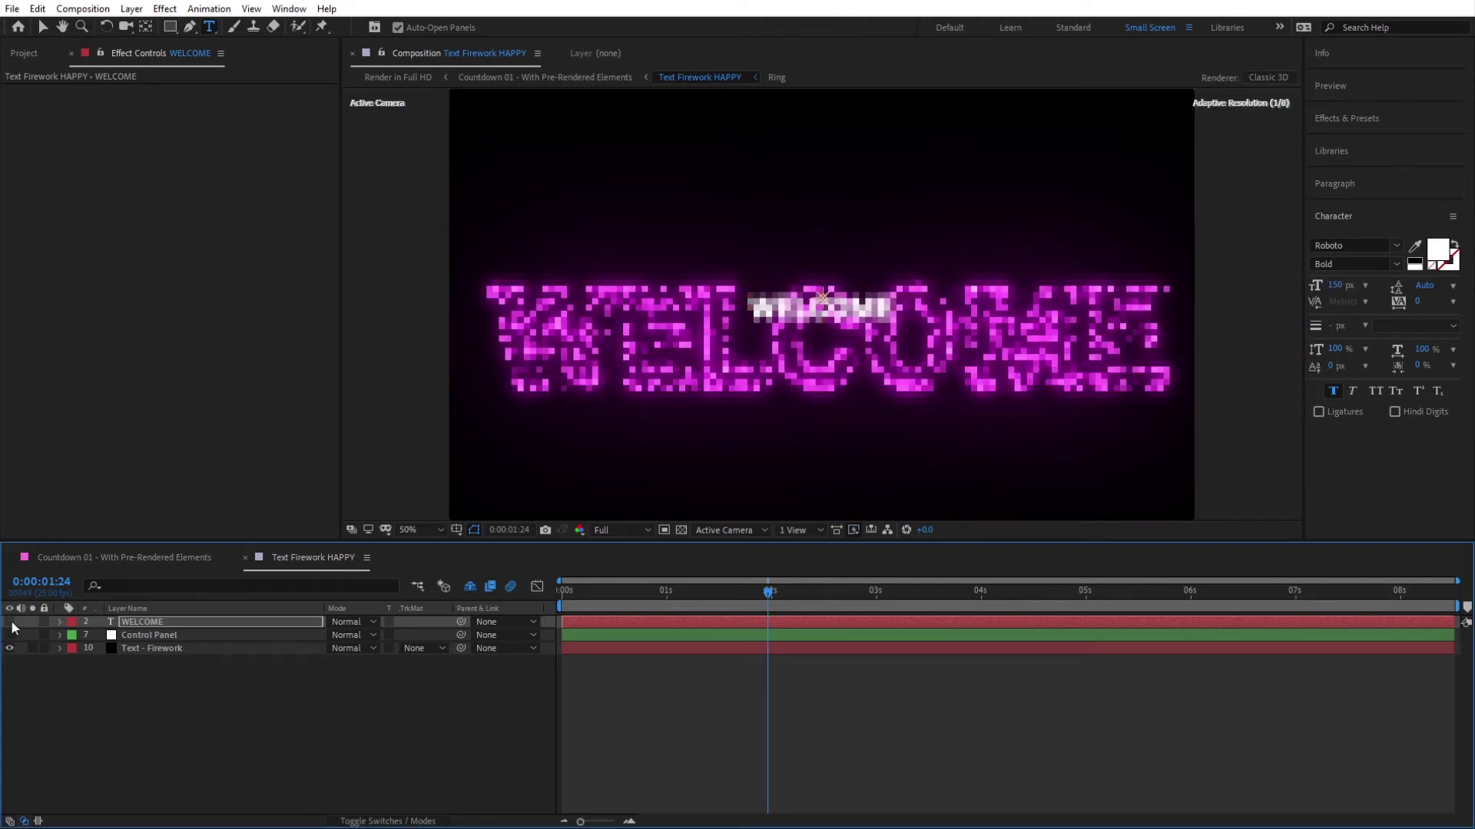
left_click(118, 728)
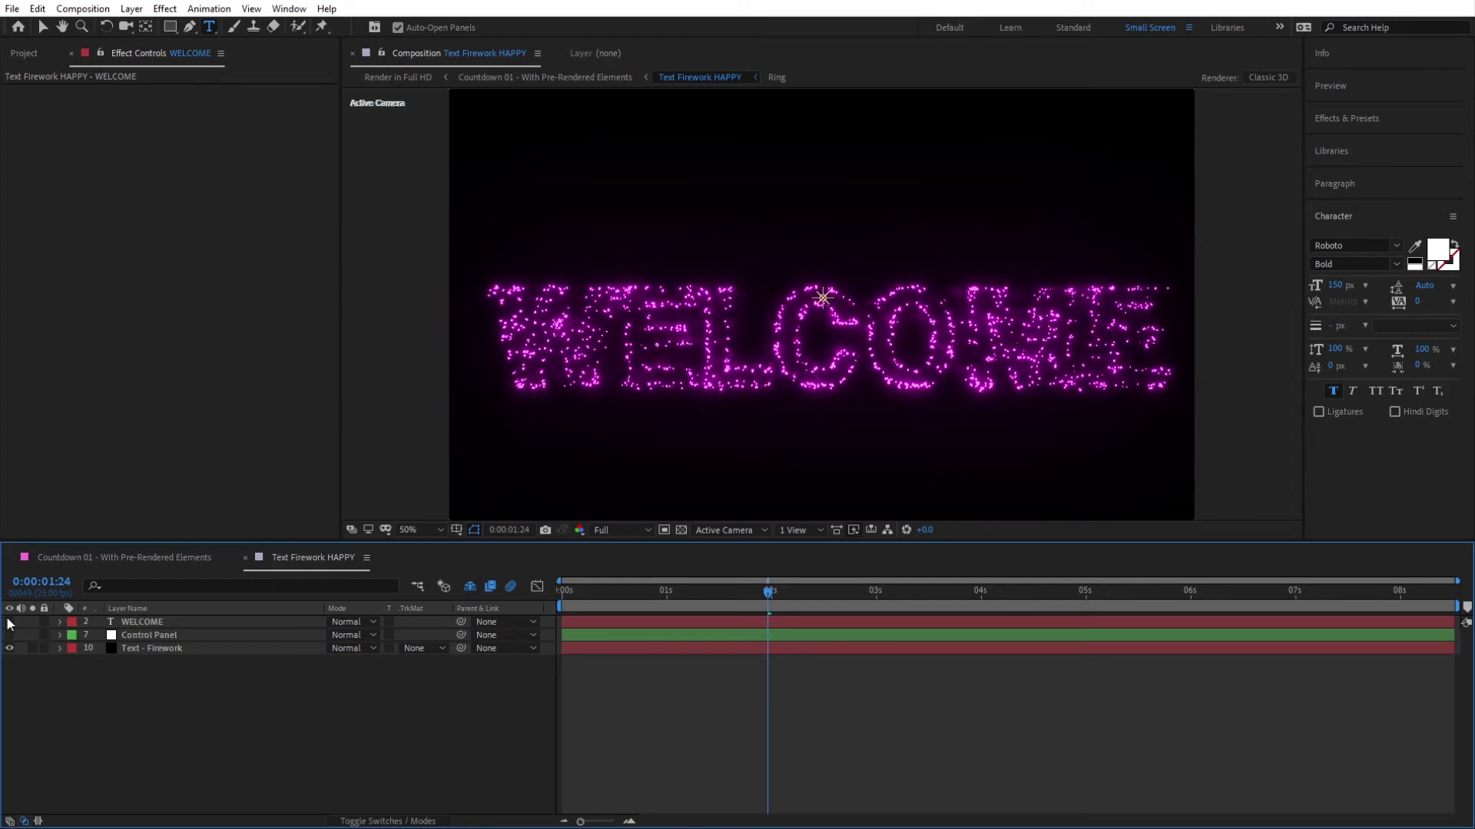
Step: Open the Text Firework NEW comp from the countdown comp and replace the word YOUR with TO
left_click(536, 78)
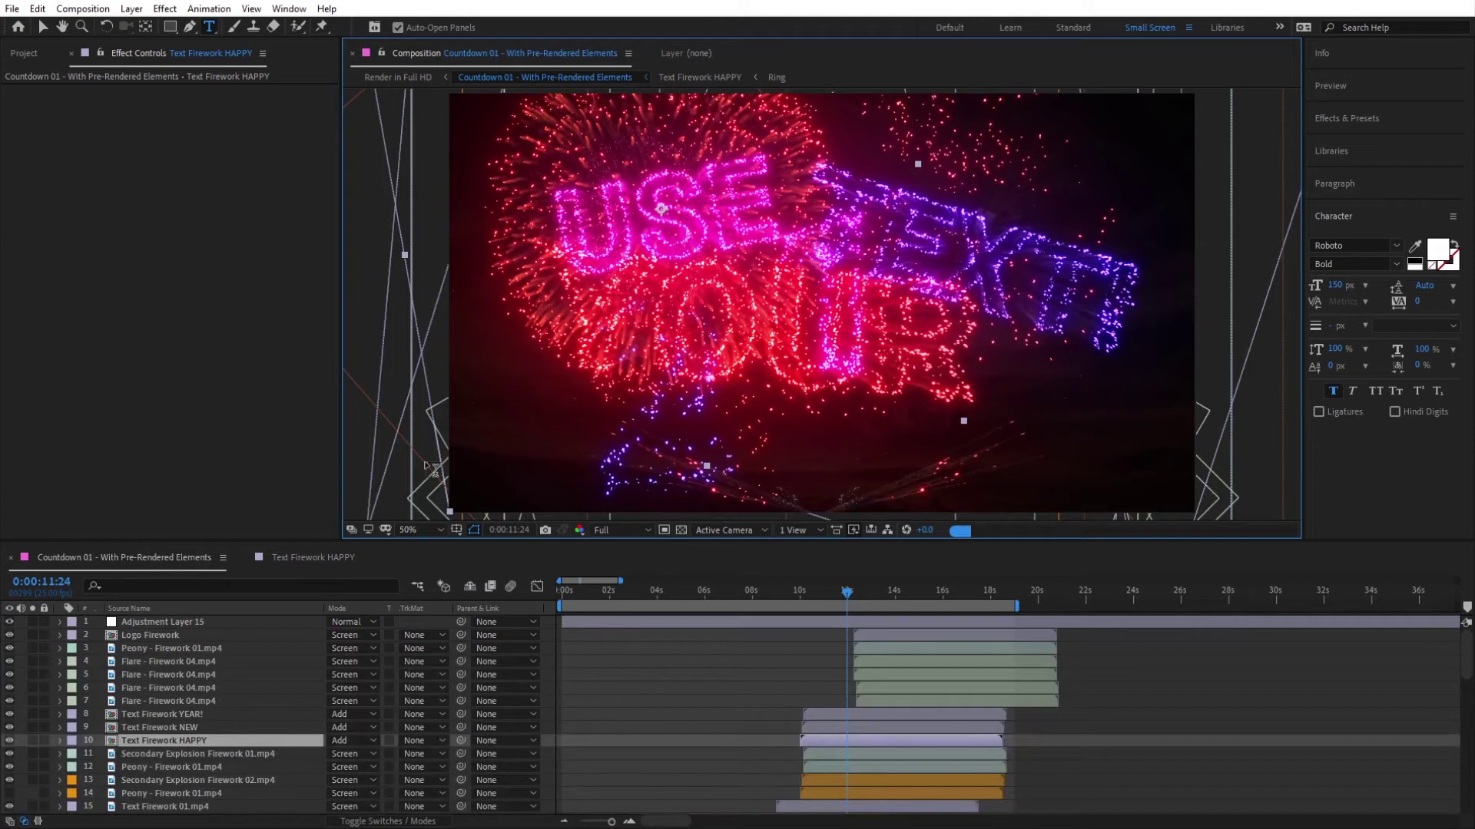
double_click(168, 726)
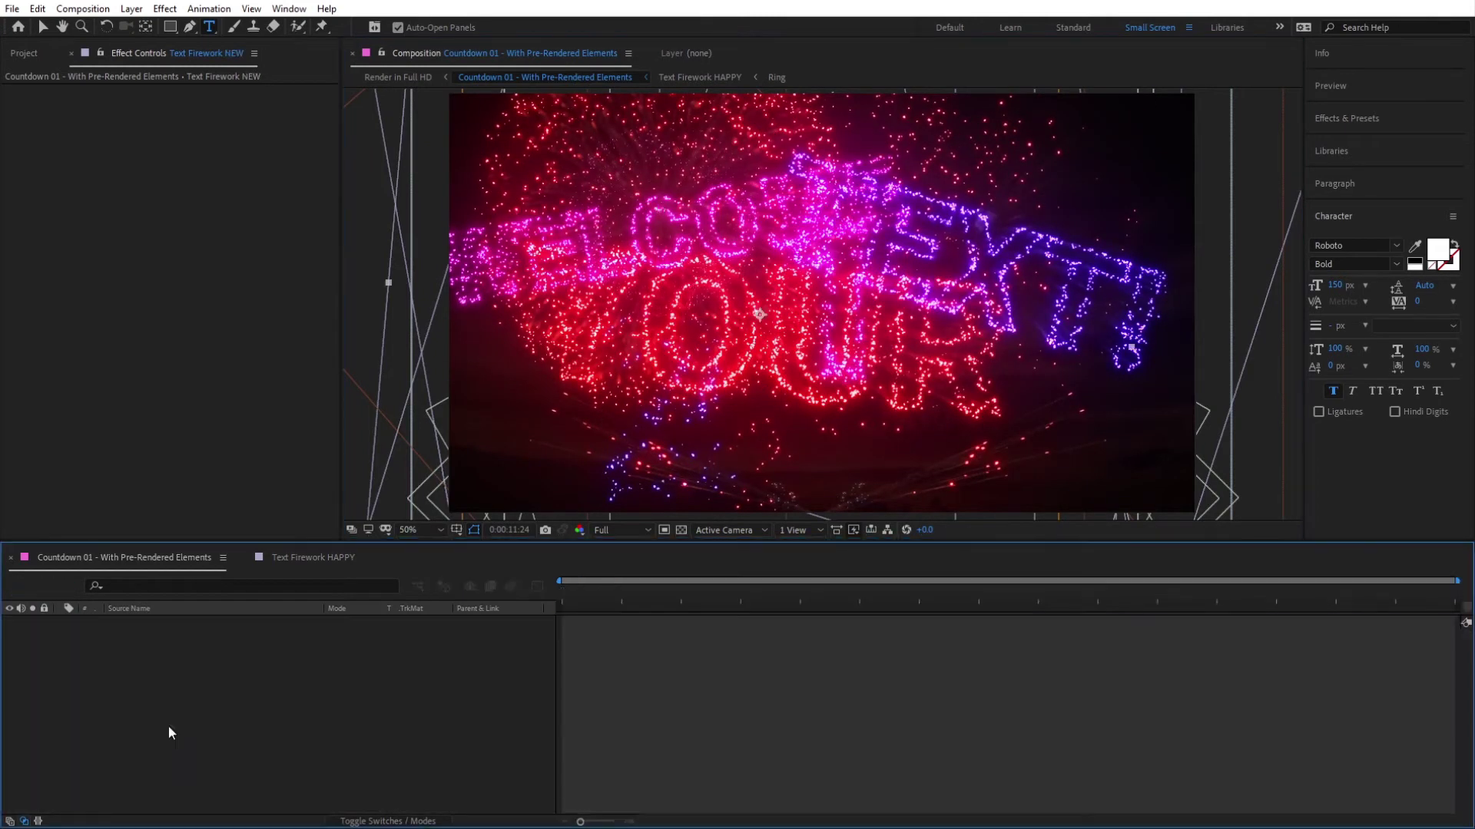
double_click(158, 623)
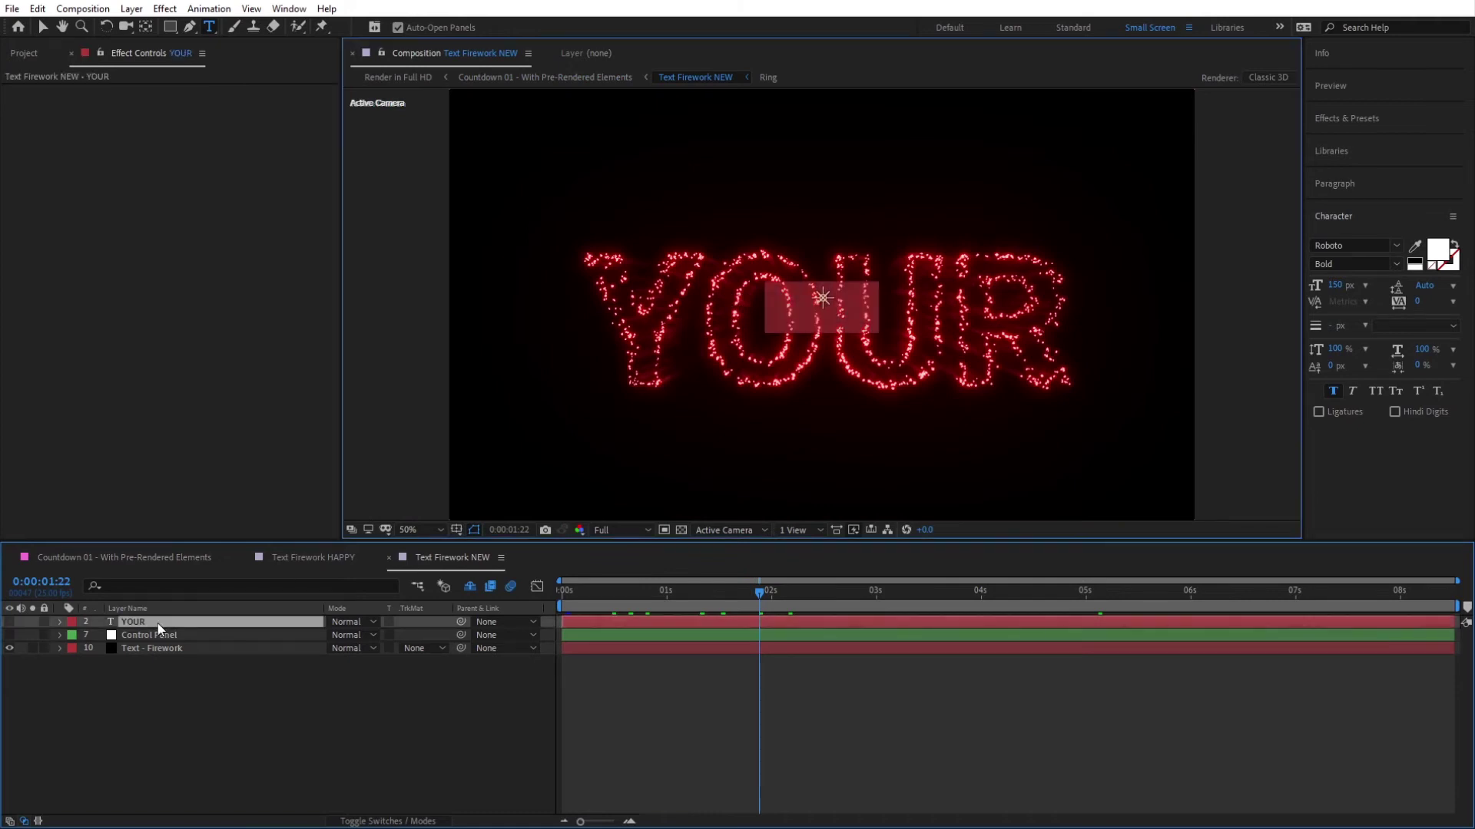
type("TO")
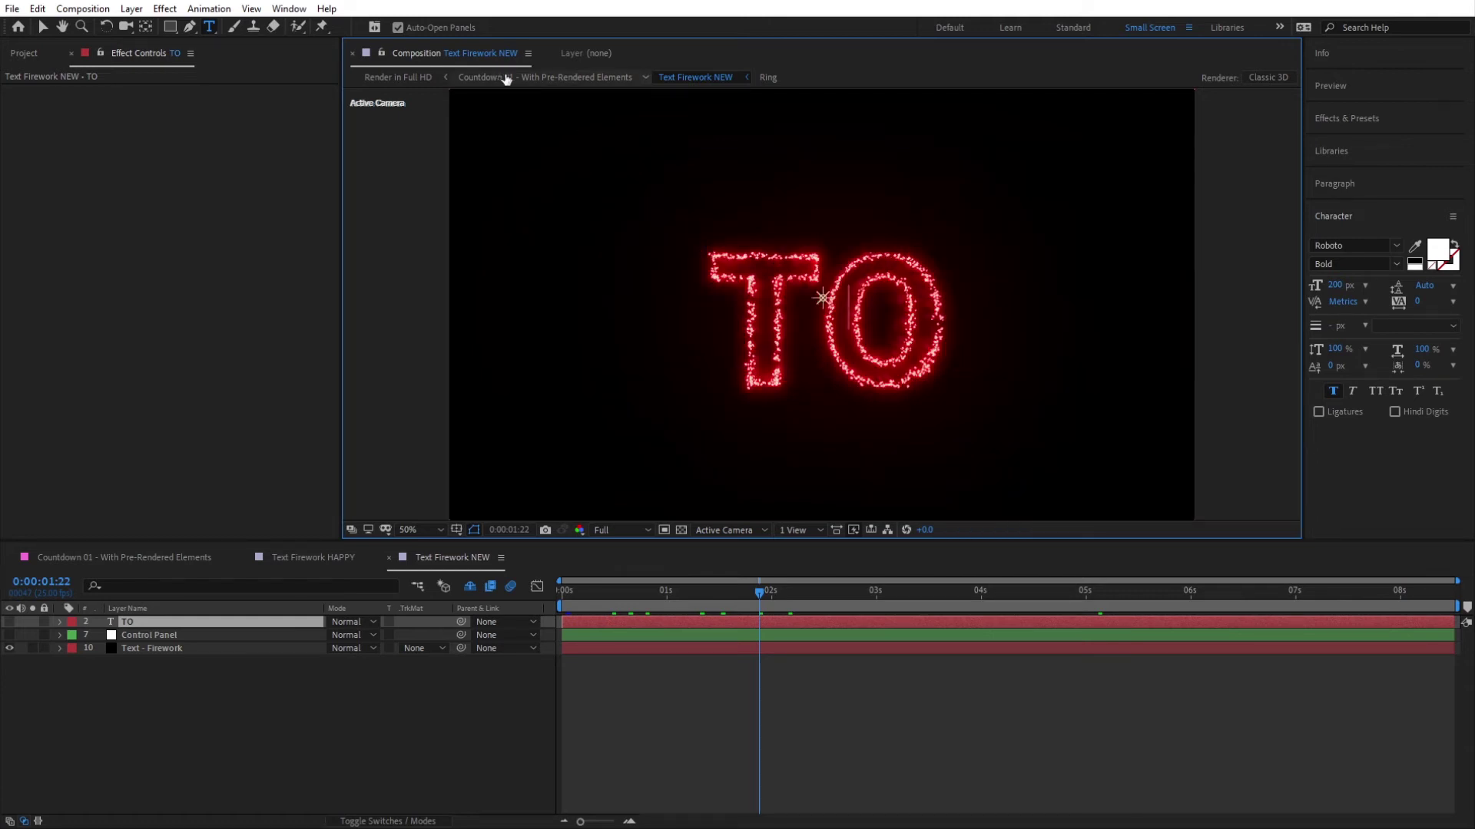
Step: Open the Text Firework YEAR! comp from the countdown comp and replace the word TEXT! with 2021
left_click(587, 77)
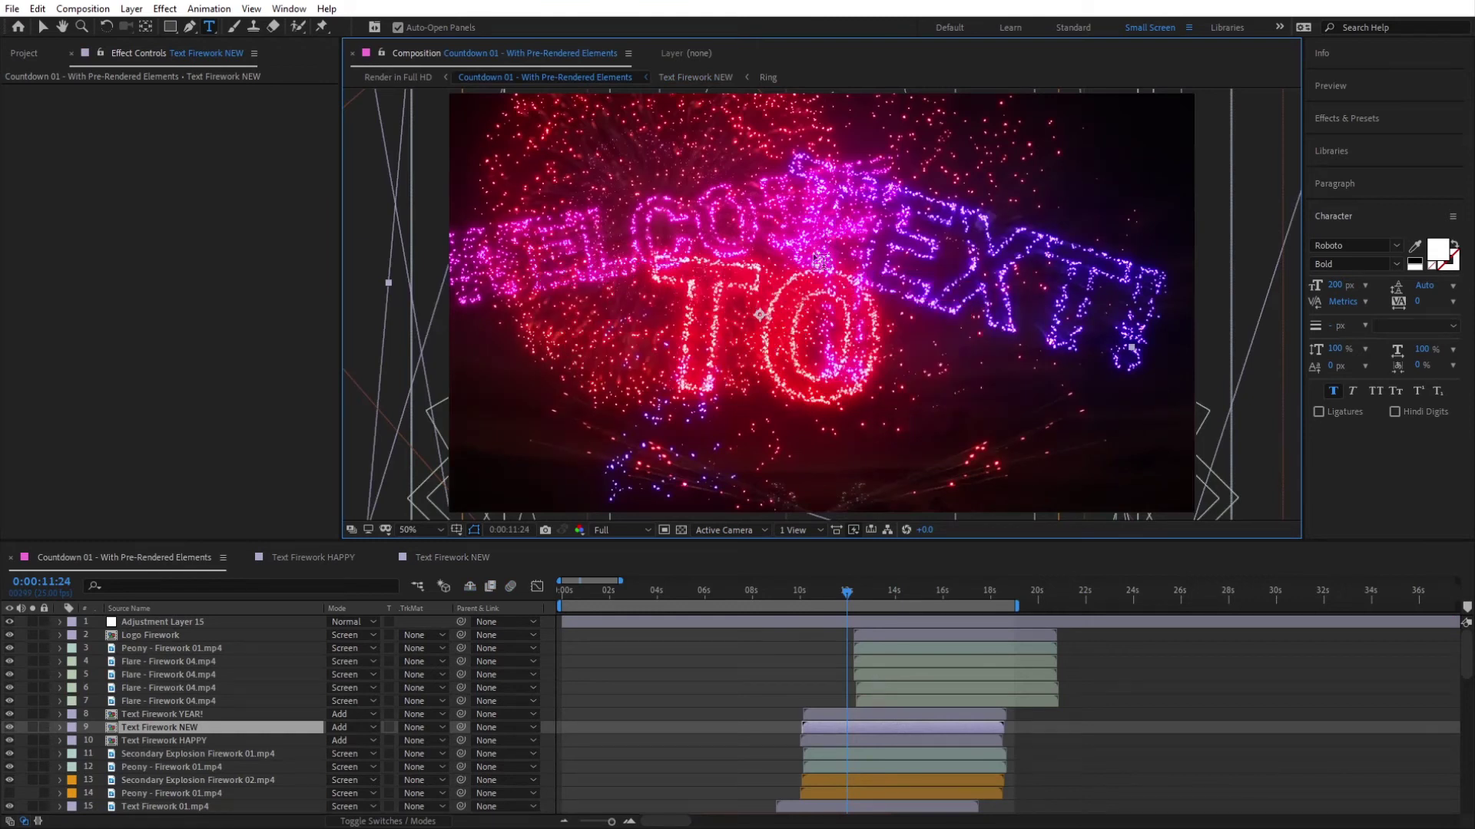
left_click(837, 713)
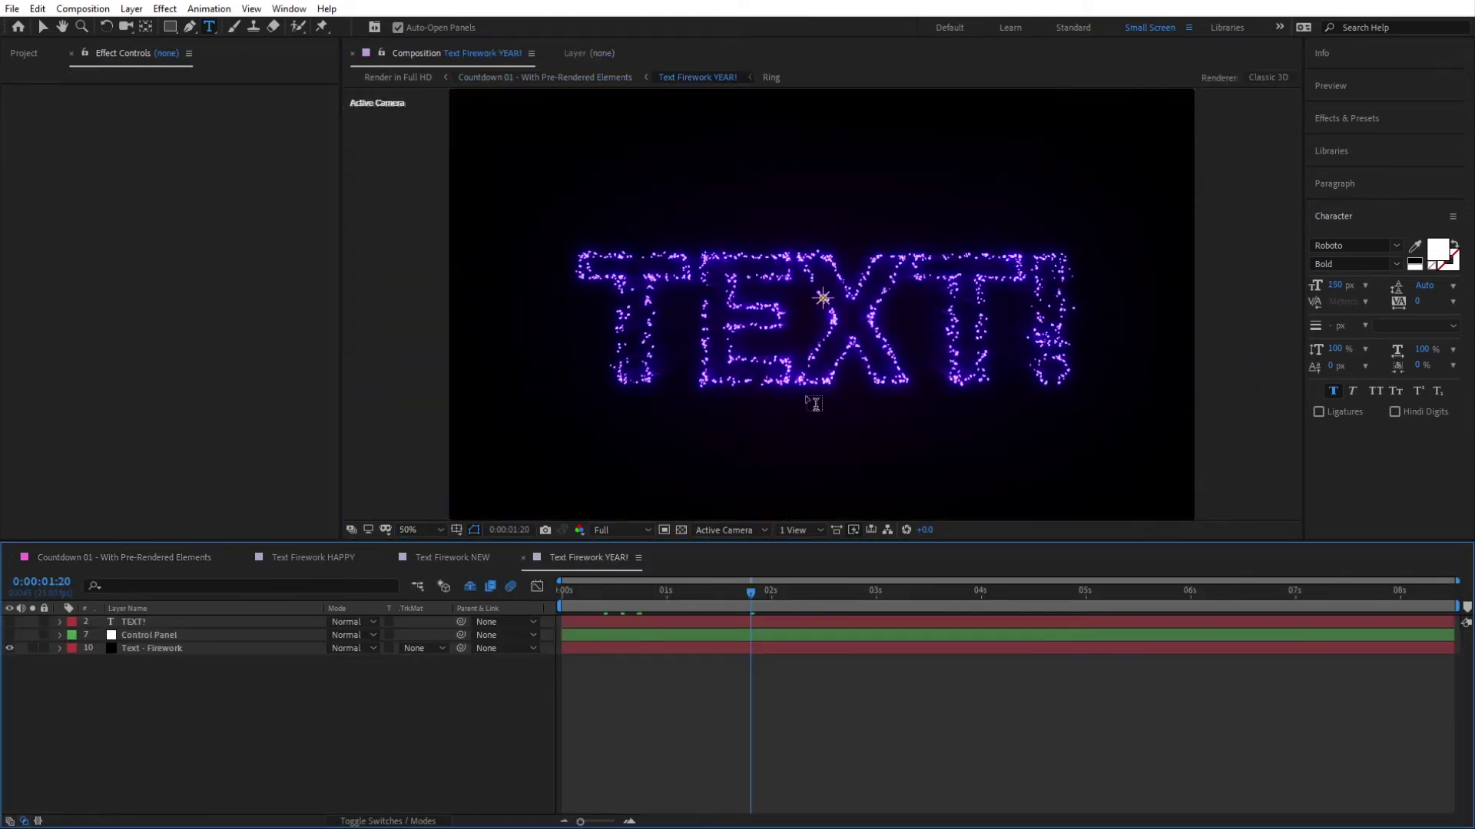
left_click(159, 621)
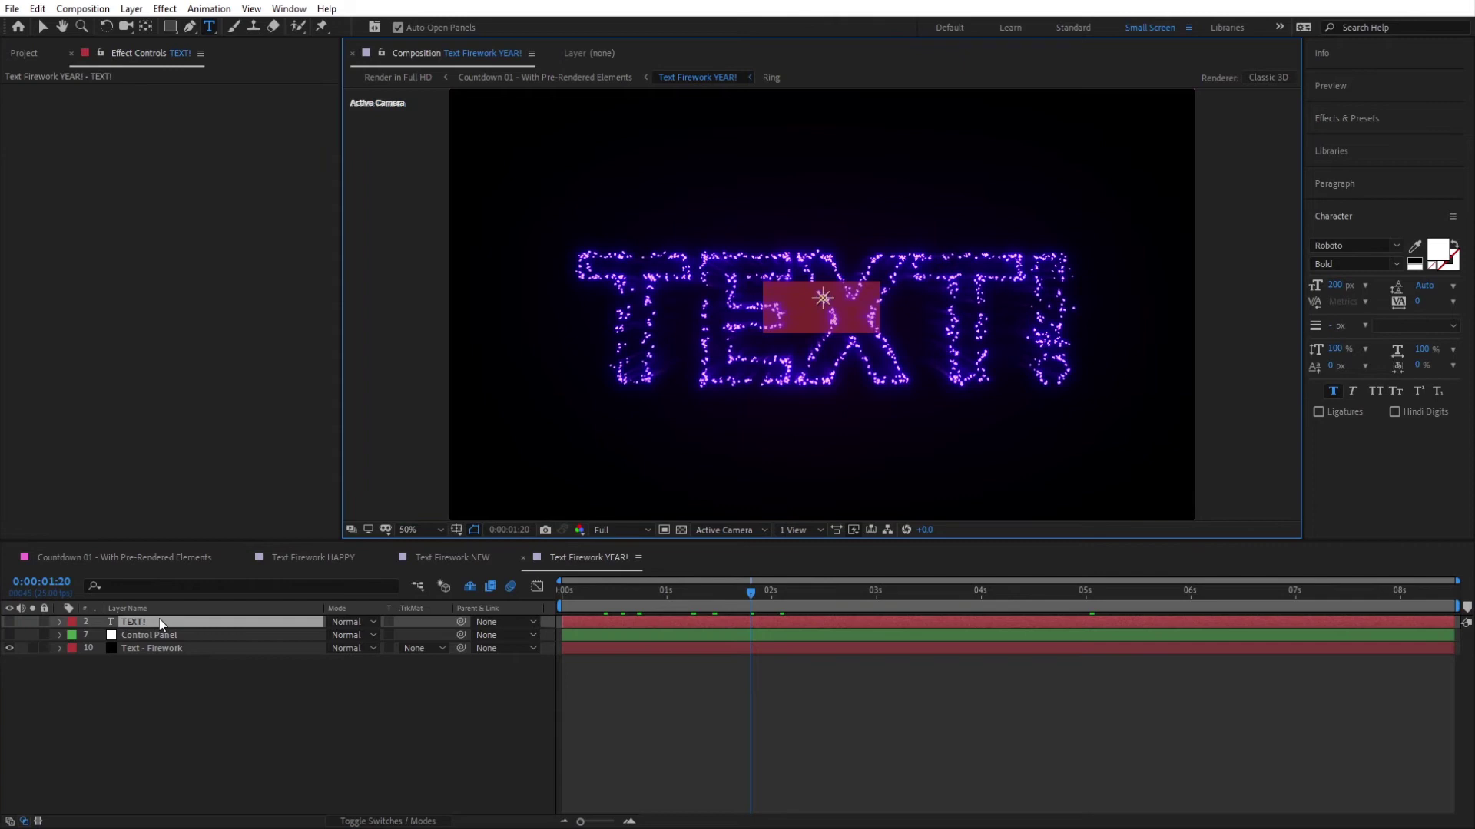
type("2021")
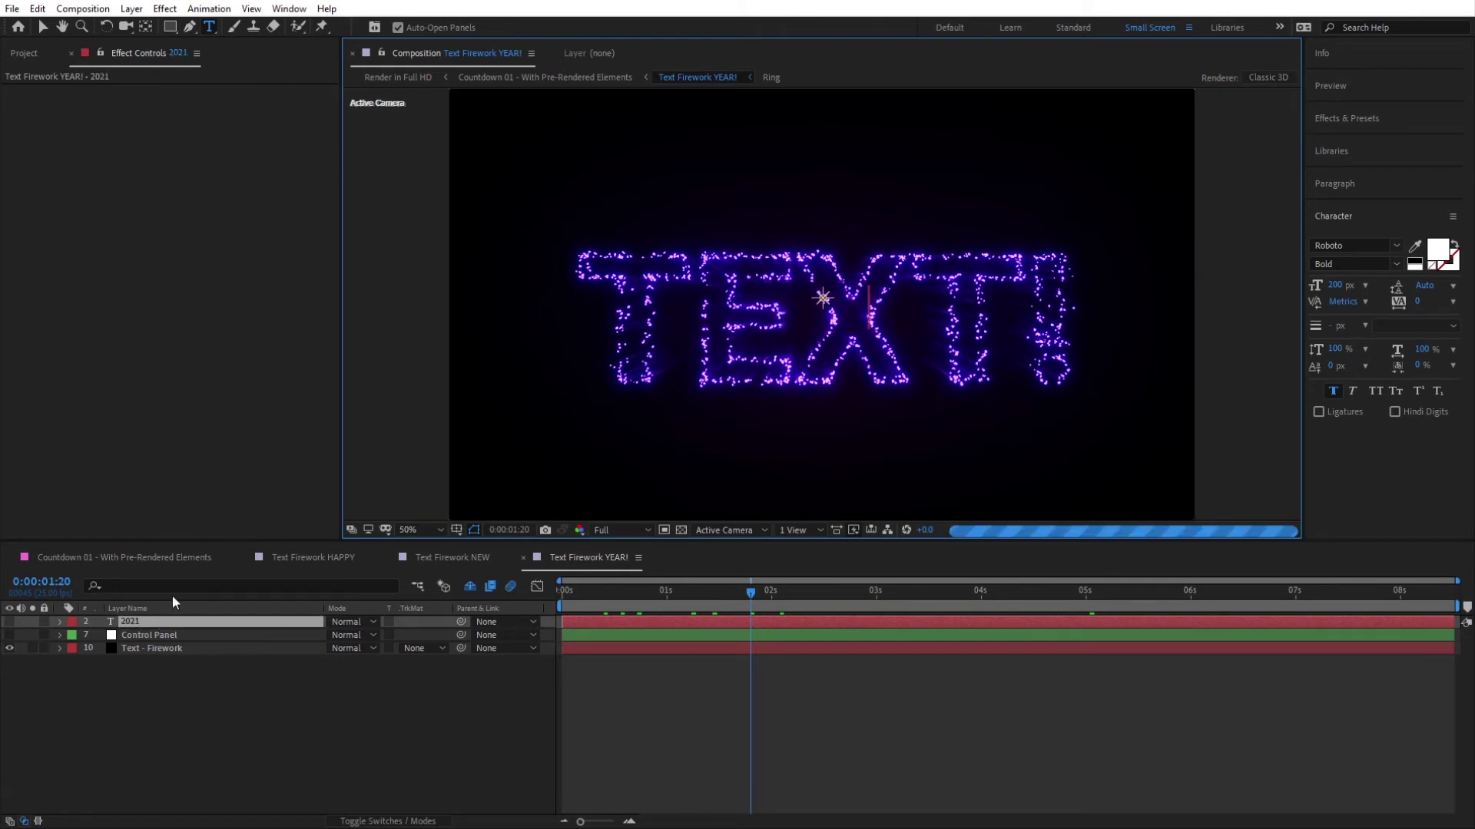
left_click(216, 677)
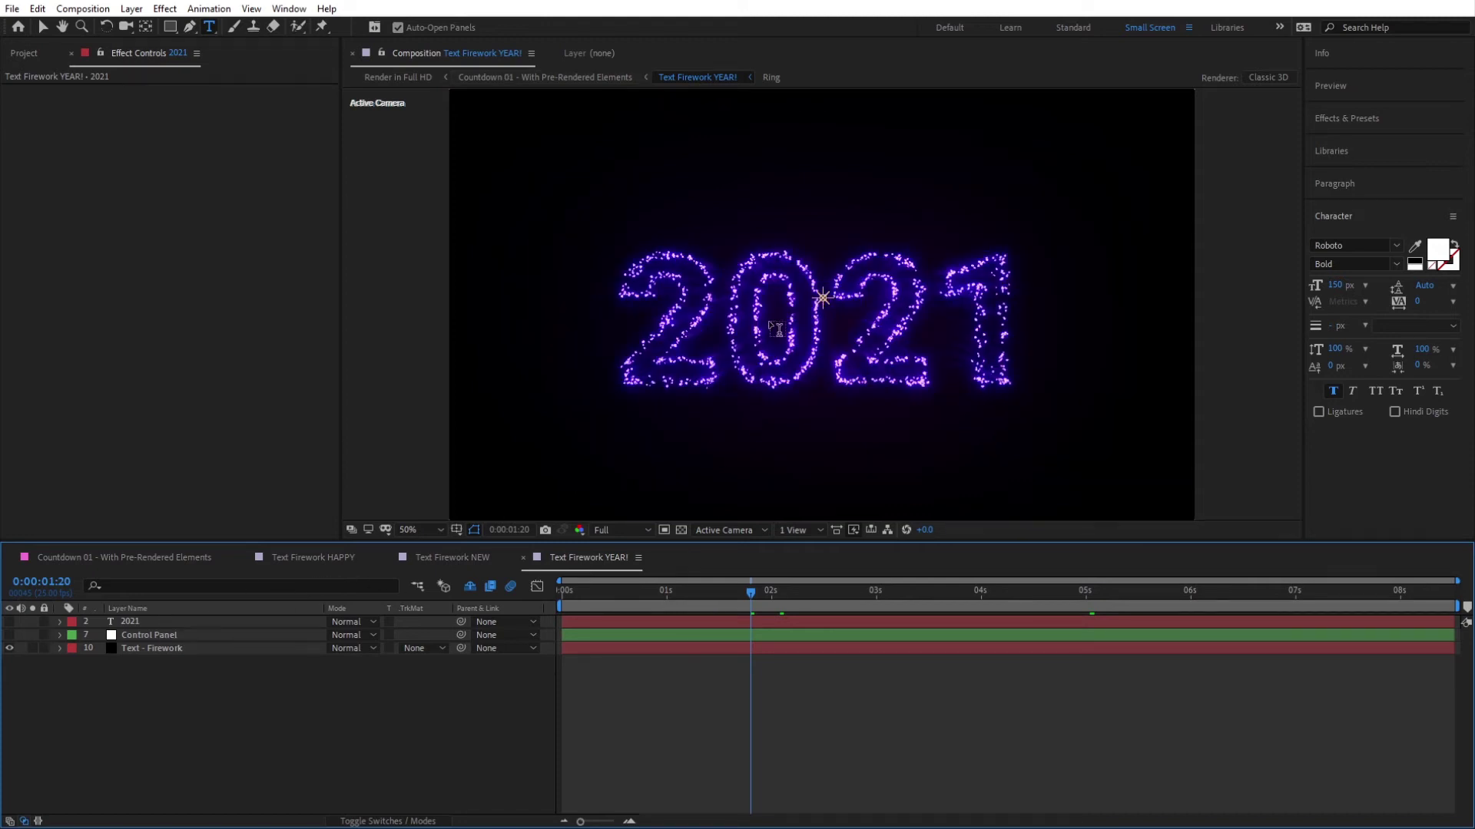
Step: Return to the Countdown 01 - With Pre-Rendered Elements comp and move the 2021 firework slightly right and up
left_click(514, 77)
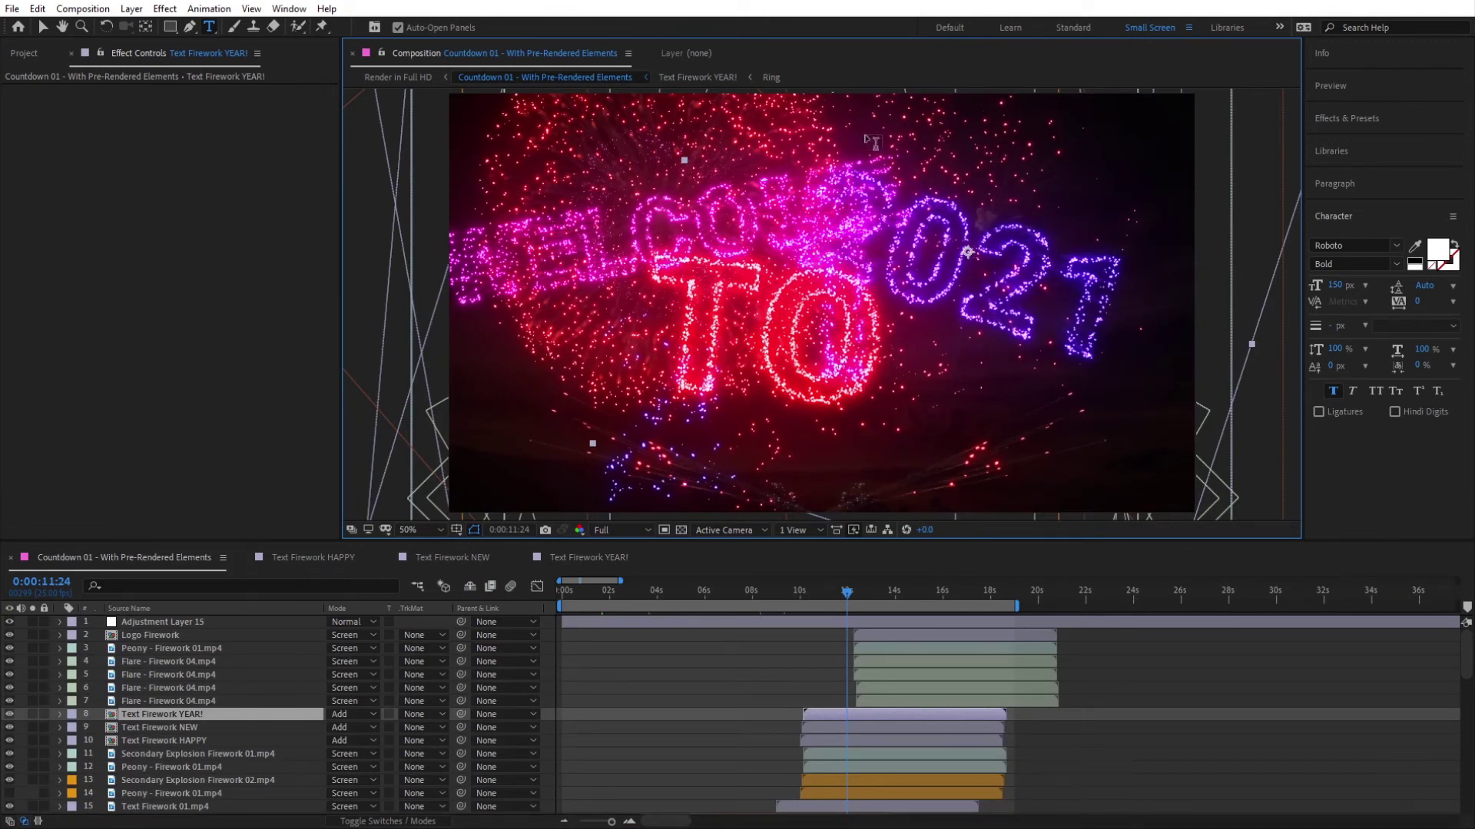
left_click(845, 718)
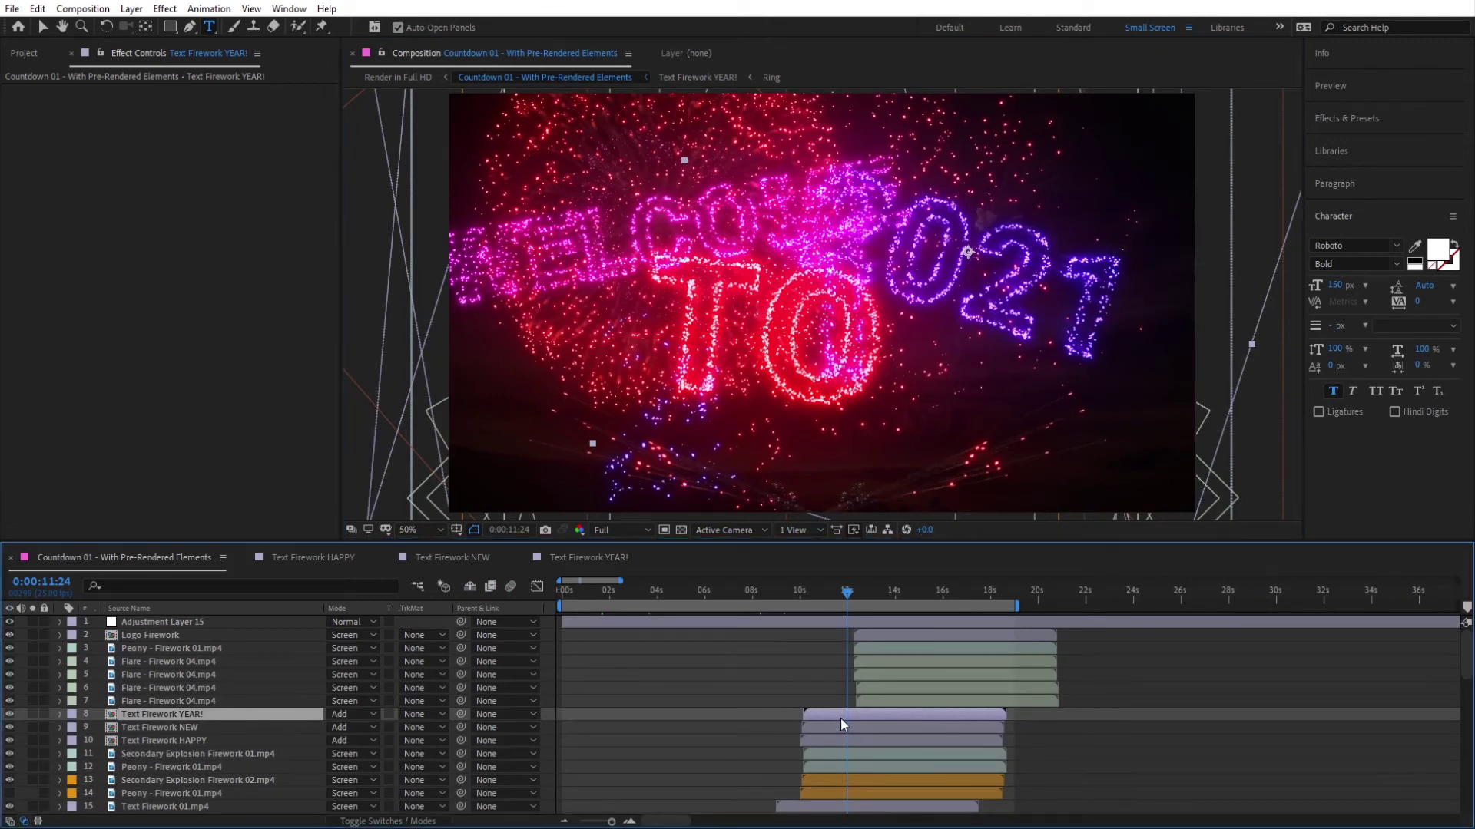
key("v")
mouse_move(1003, 286)
left_mouse_down()
mouse_move(1041, 330)
mouse_move(1012, 311)
mouse_move(1008, 274)
left_mouse_up()
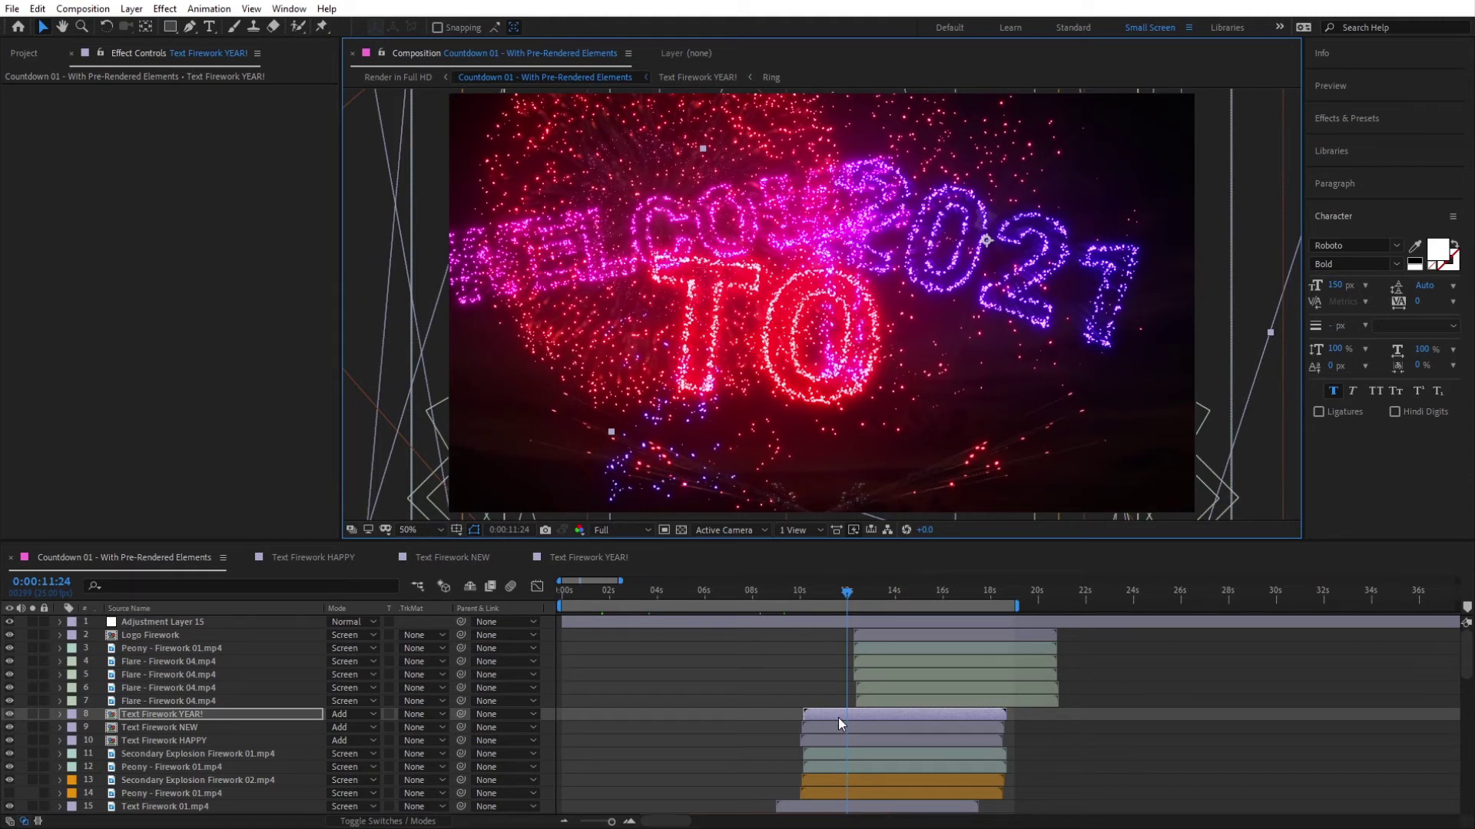
Step: Expand the fireworks folders in the project down to 01 - Main Text/ Logo Firework and open the 01 - Place your Logo here comp
left_click(38, 60)
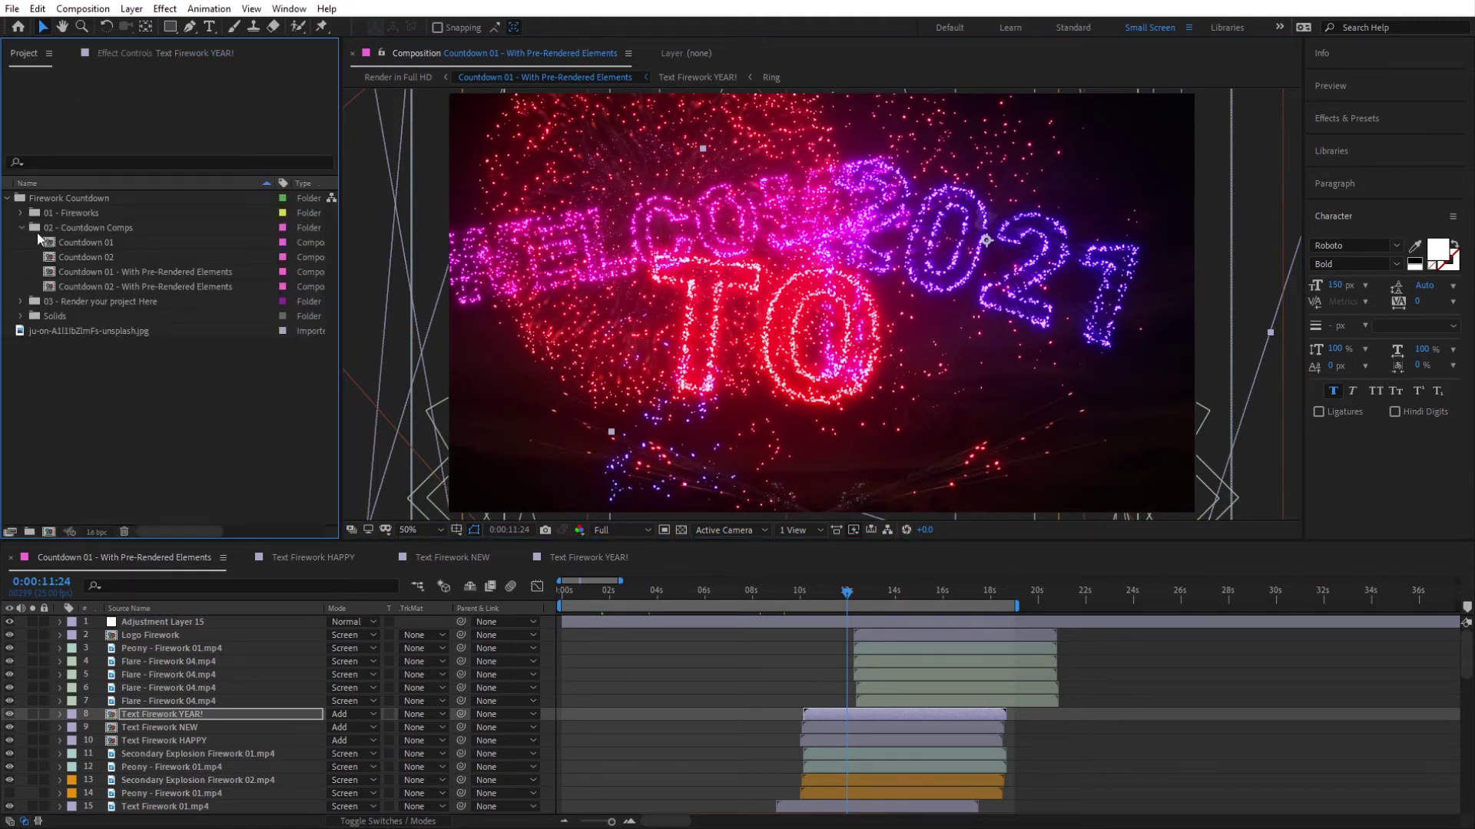
left_click(21, 213)
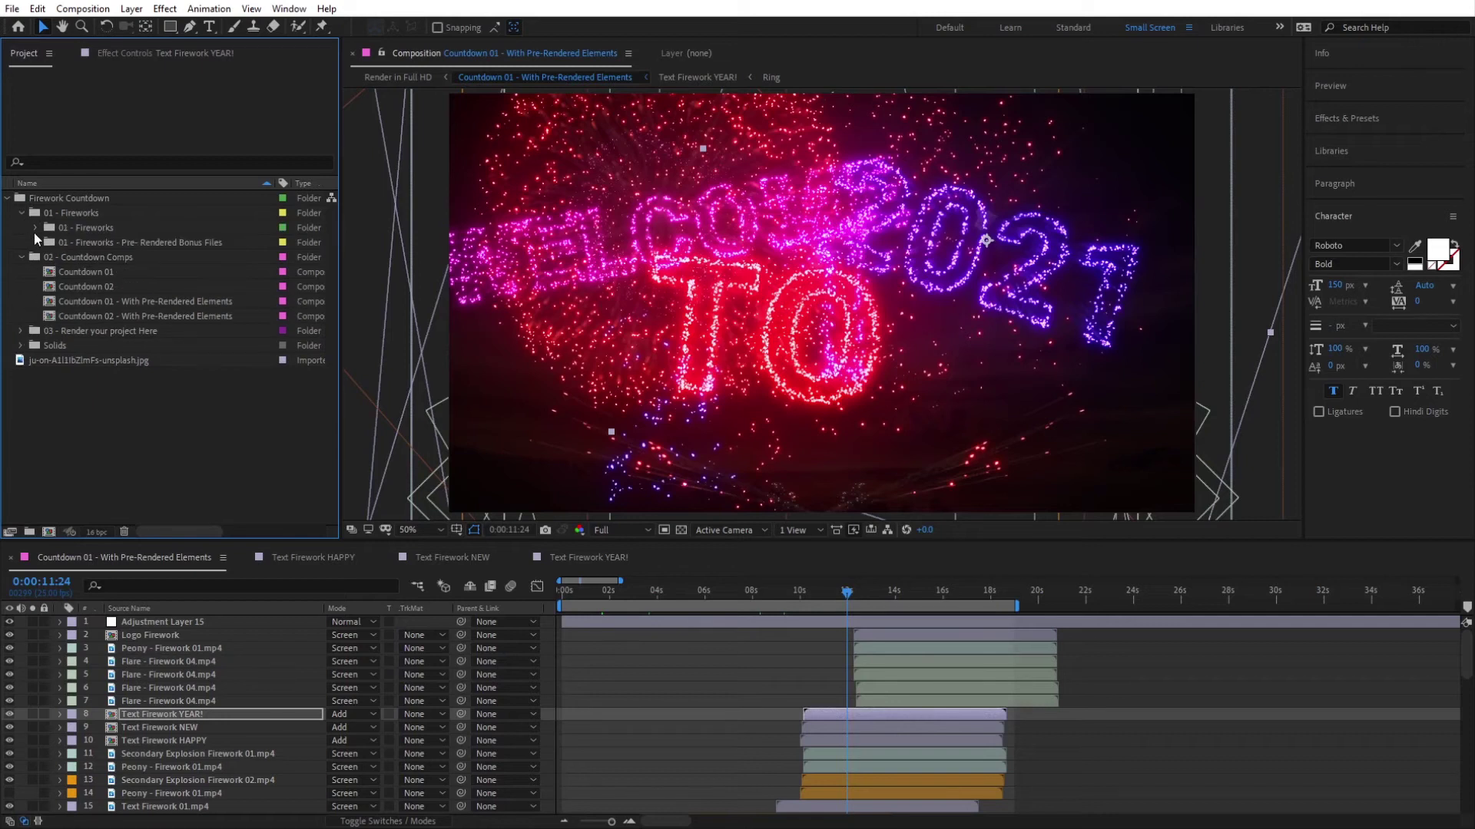
left_click(34, 232)
double_click(103, 243)
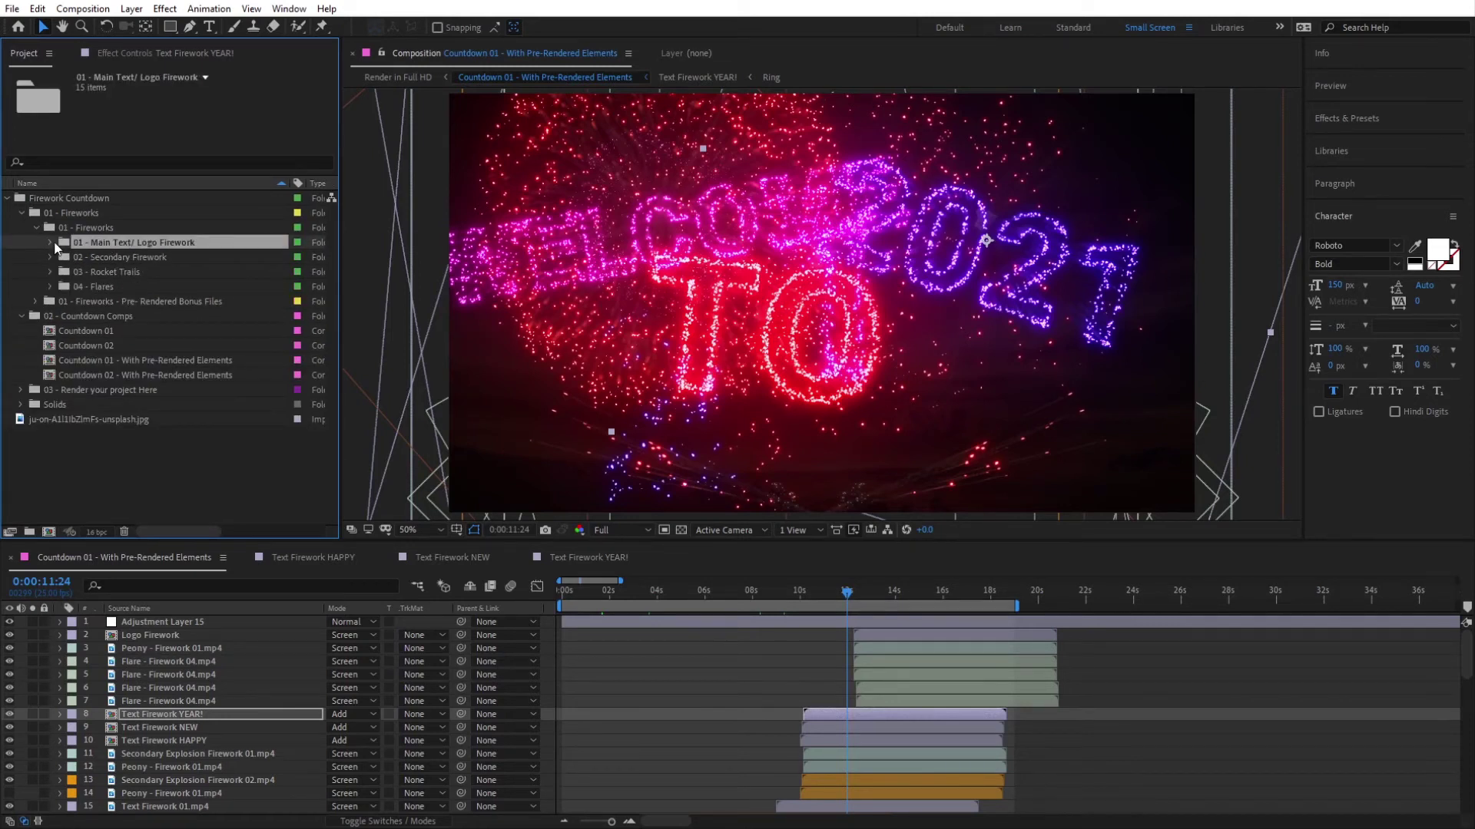
left_click(153, 435)
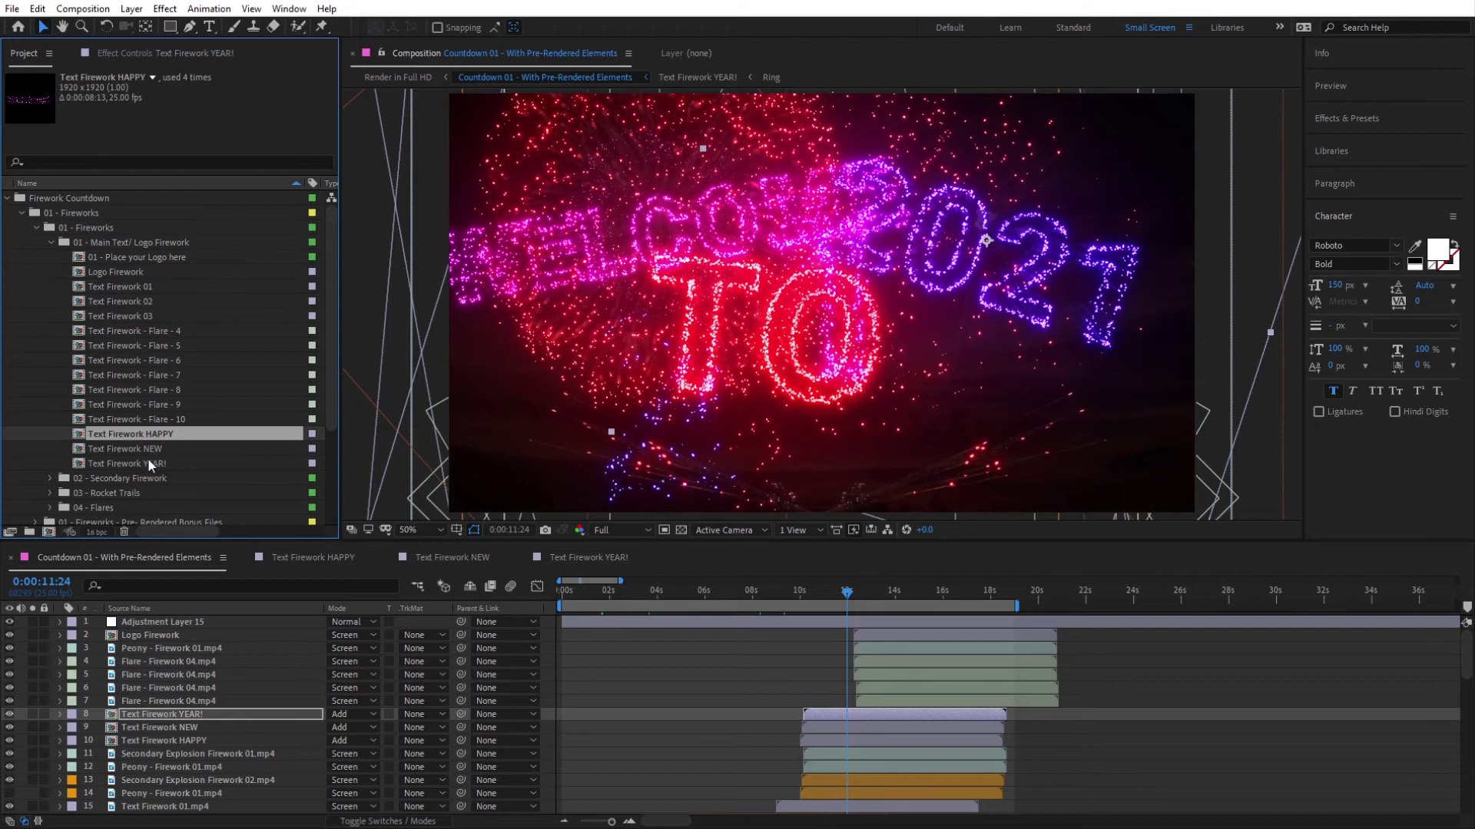
left_click(895, 595)
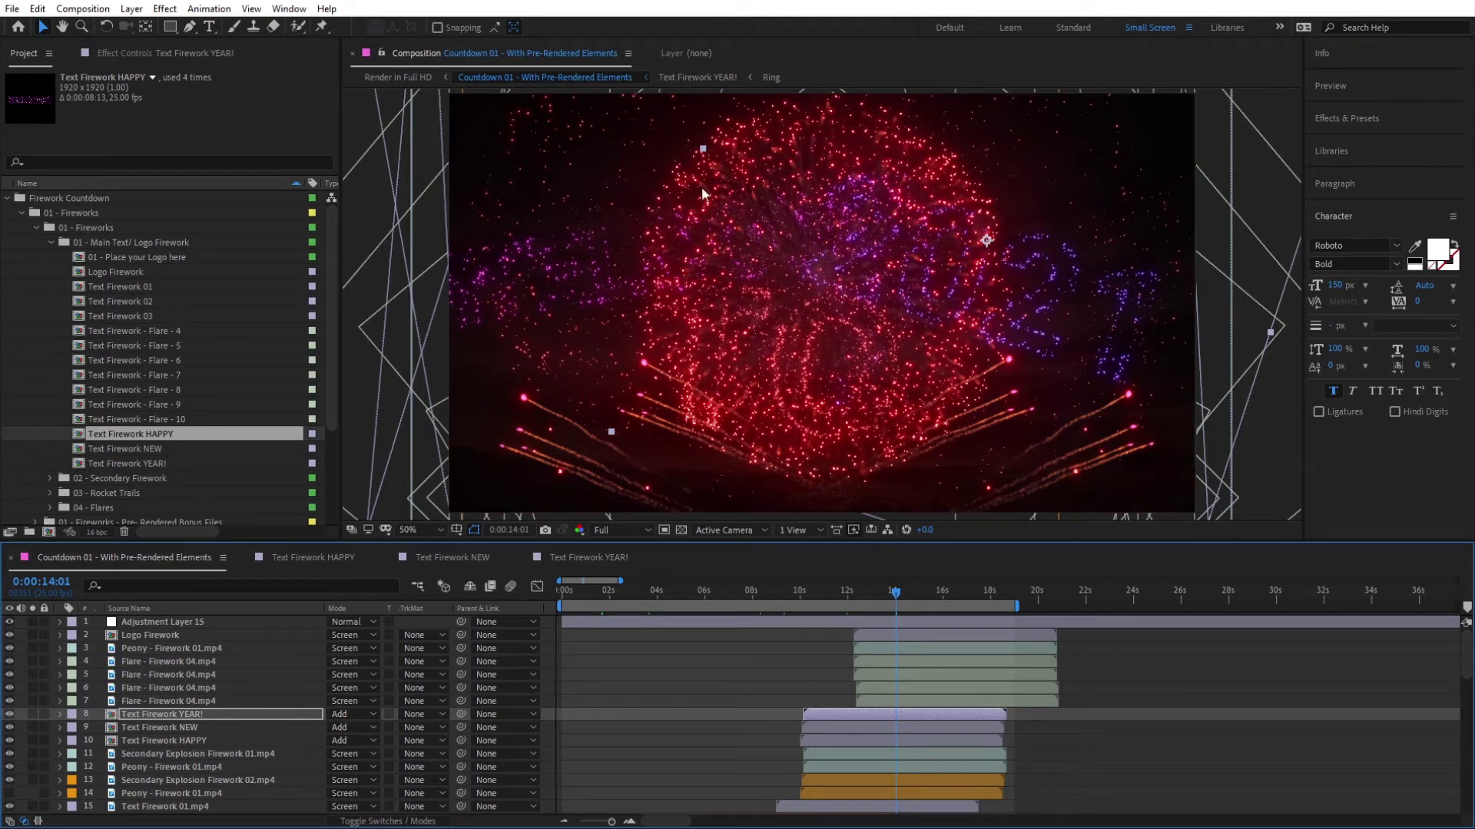
left_click(144, 260)
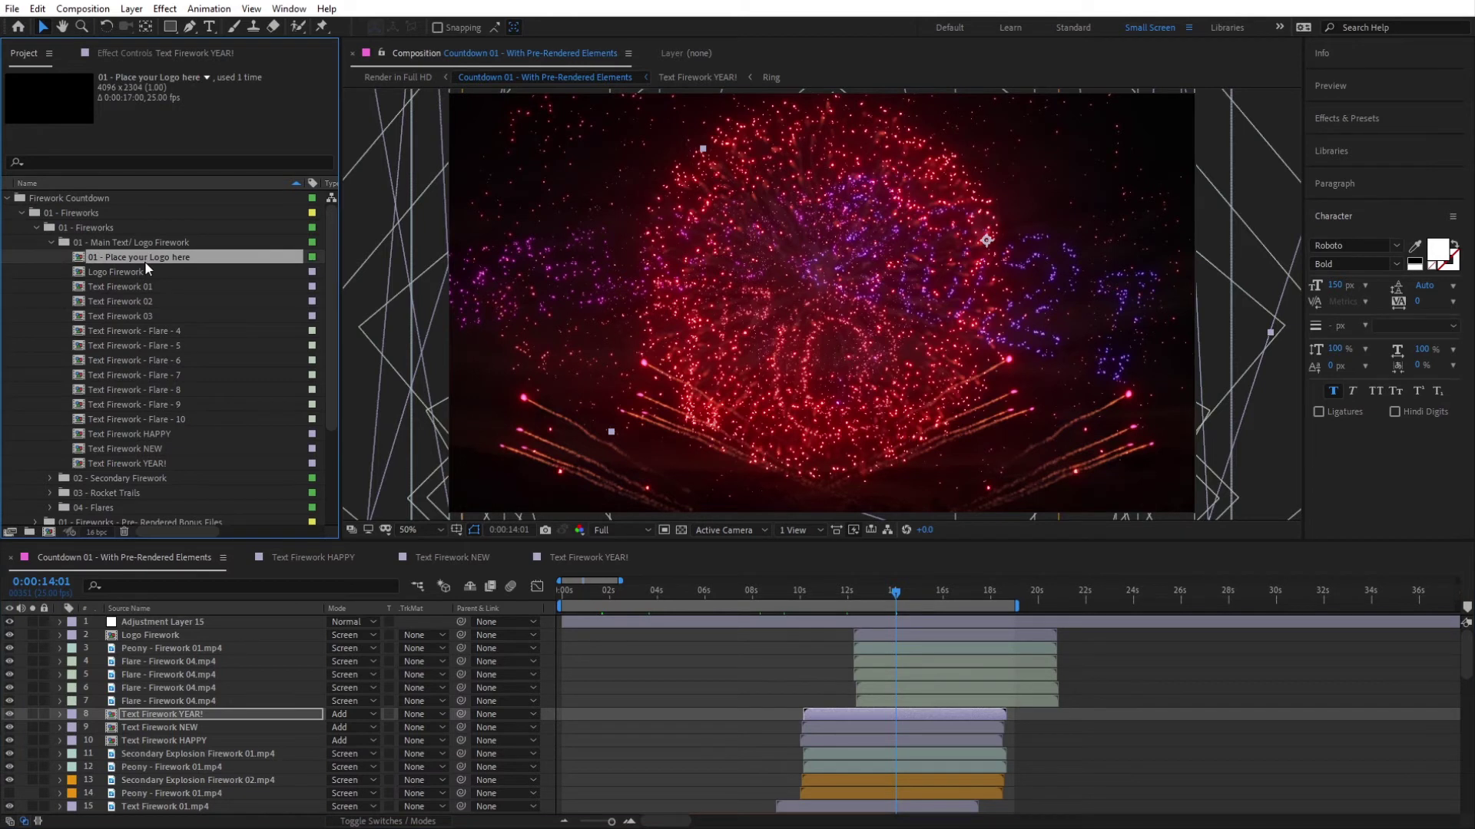
double_click(145, 259)
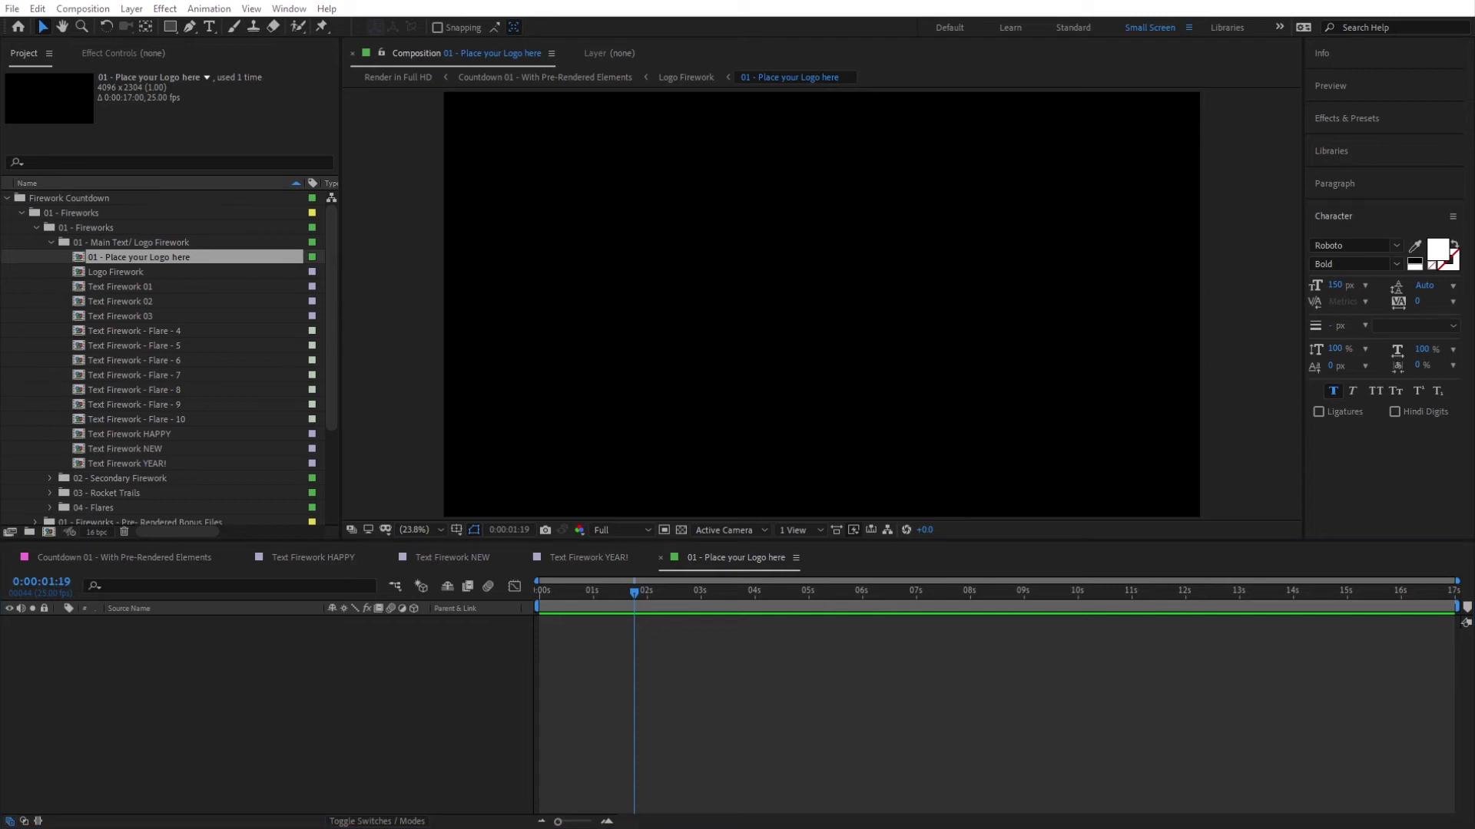
Step: Import Neuronfx Logo - Icon.ai as footage with merged layers and add it to the 01 - Place your Logo here comp
left_click(213, 514)
left_click_drag(213, 515, 134, 246)
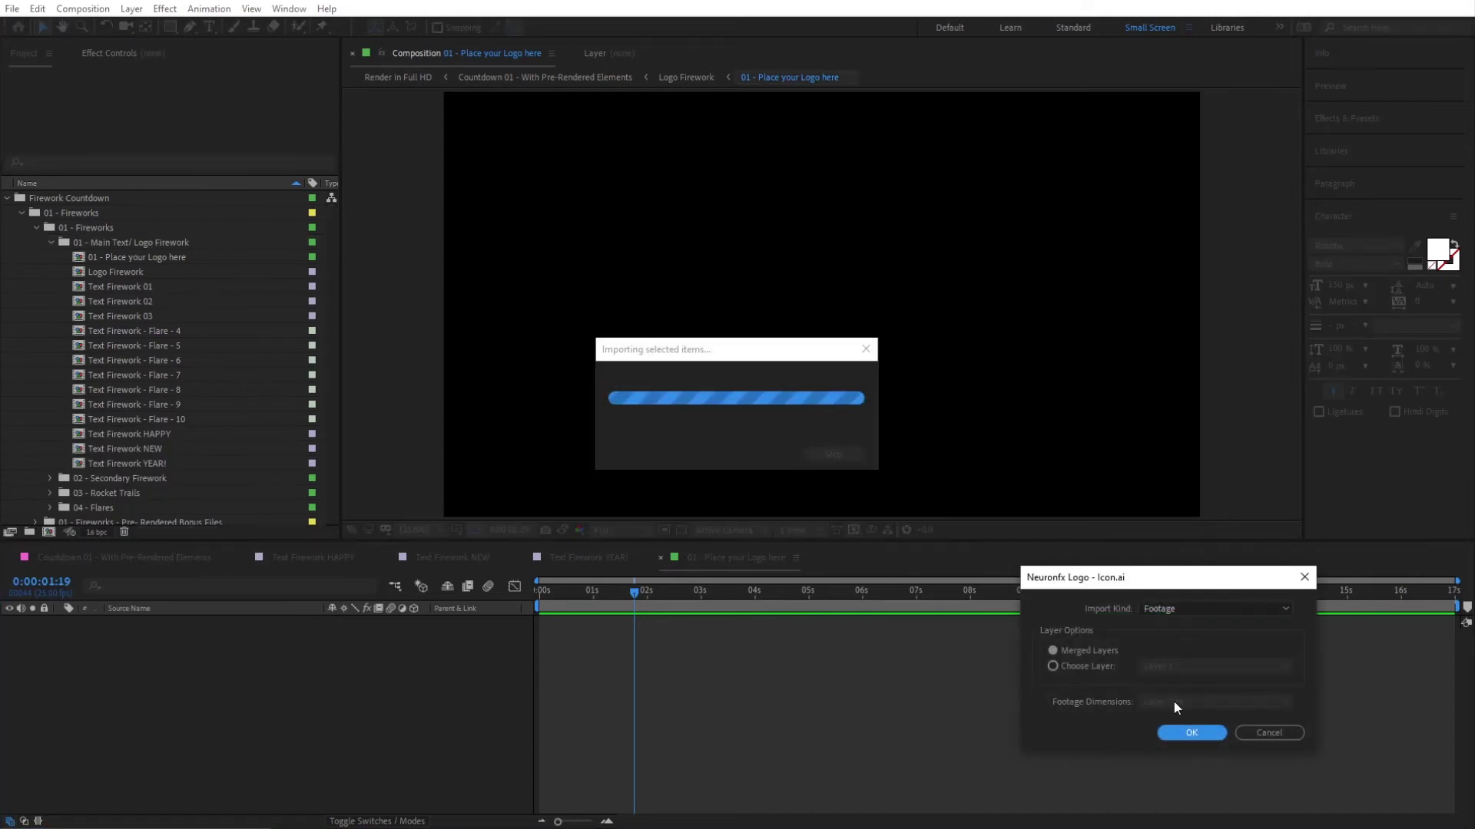
left_click(1189, 733)
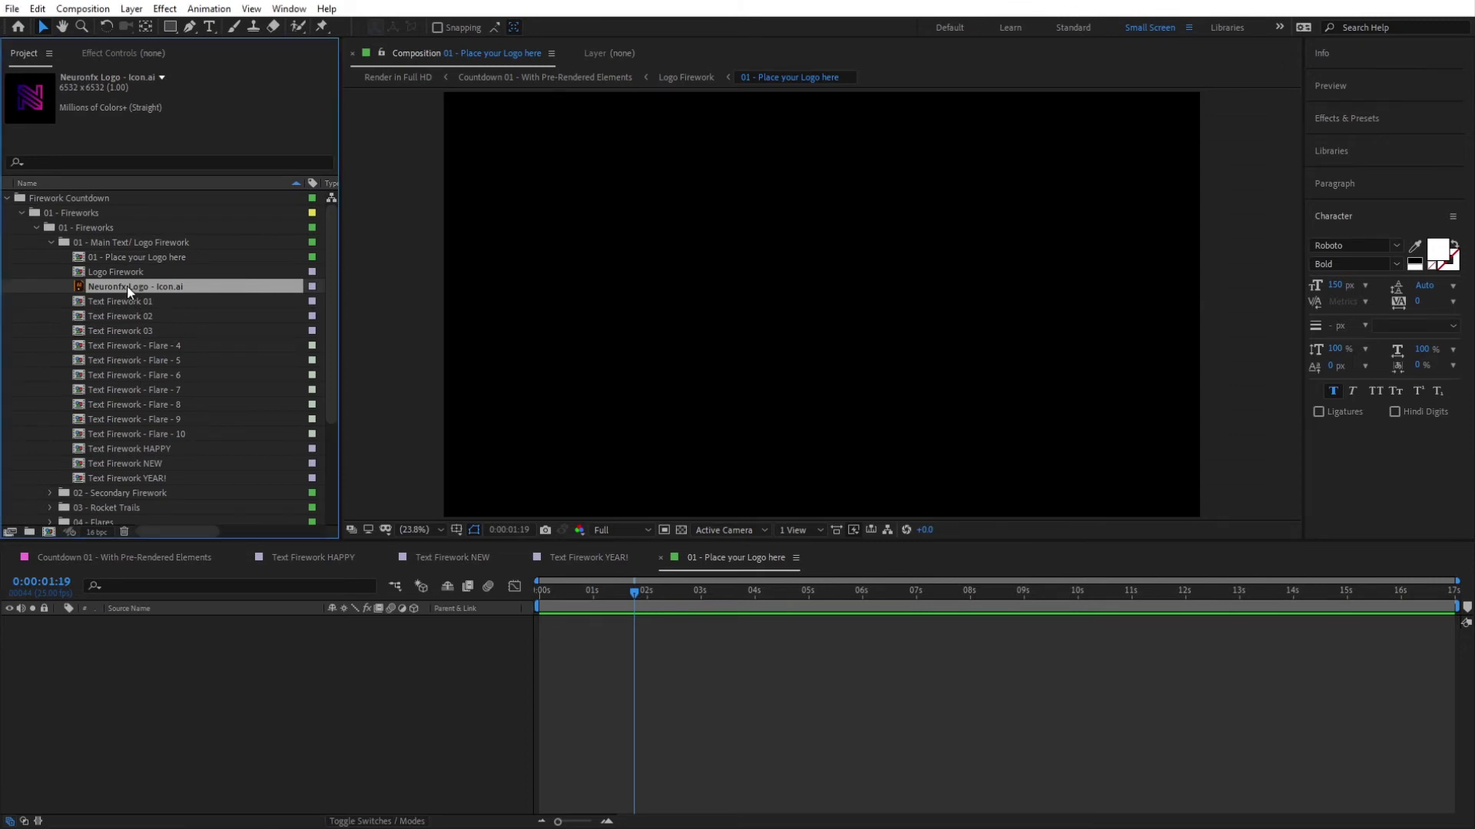
left_click_drag(142, 297, 271, 661)
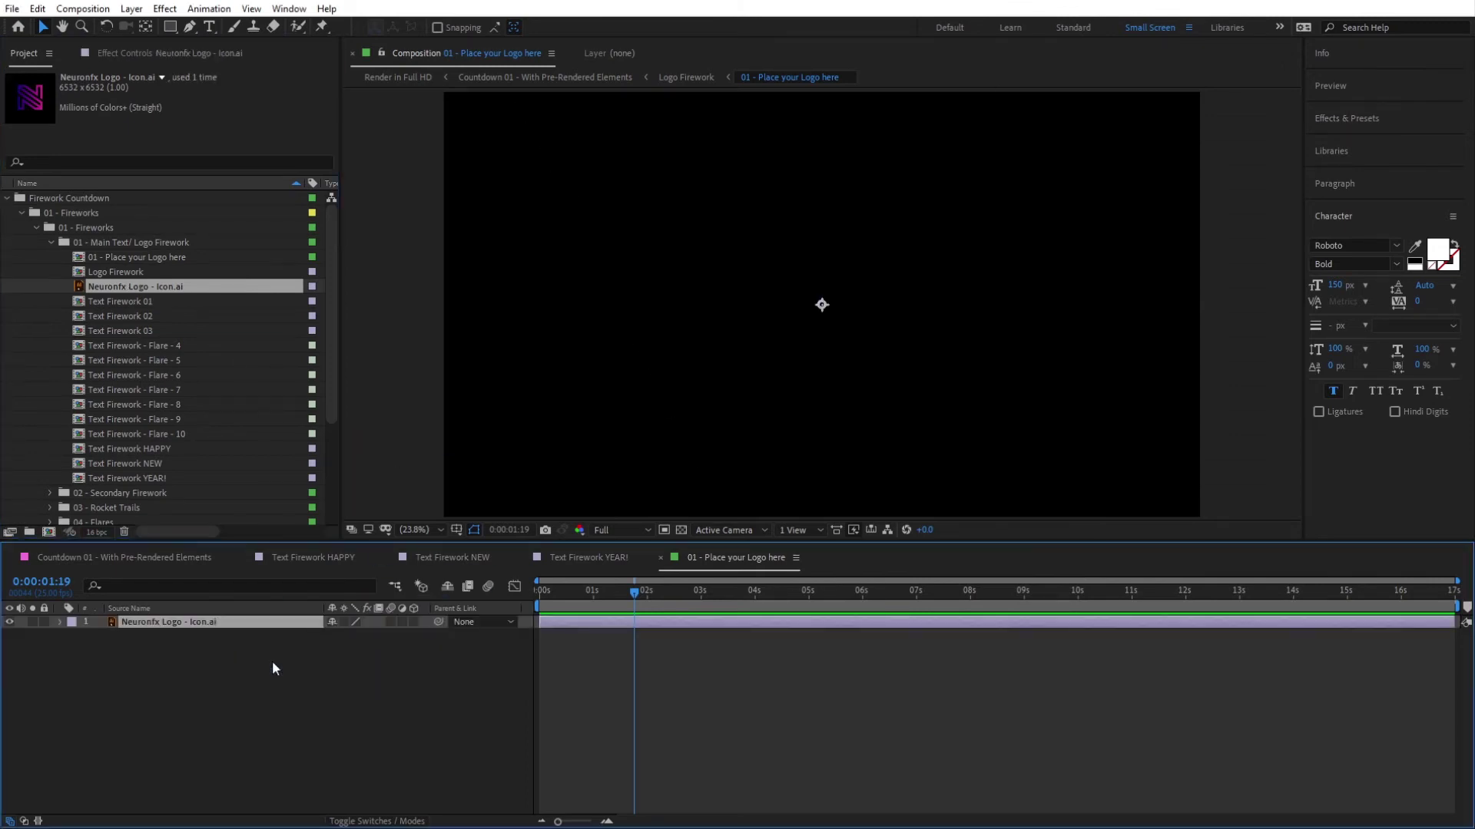
Step: Scale the Neuronfx Logo - Icon.ai layer to 52% so the whole logo fits inside the comp frame
key("comma")
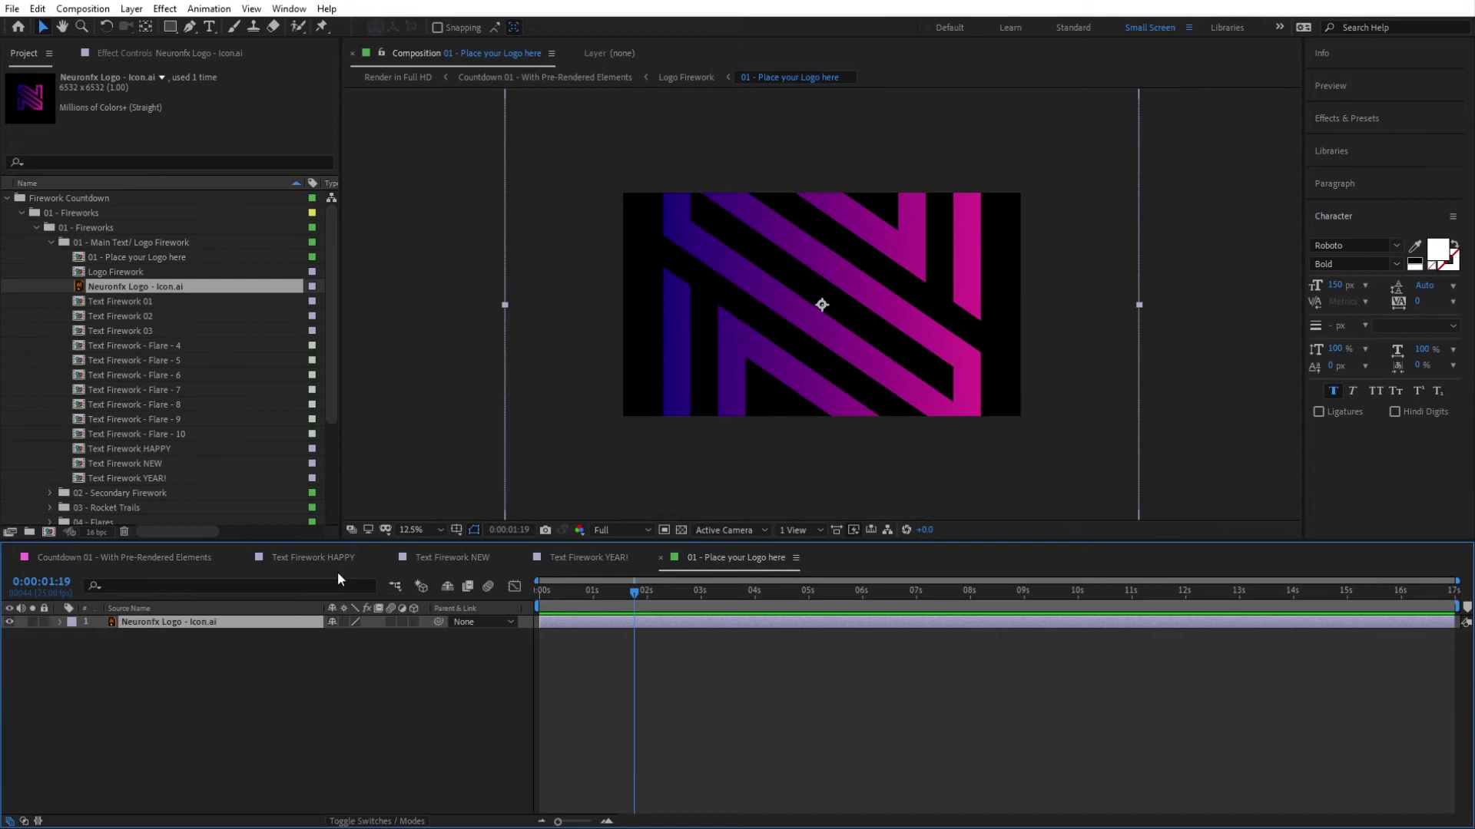
key("s")
left_click_drag(352, 634, 317, 638)
left_click(246, 715)
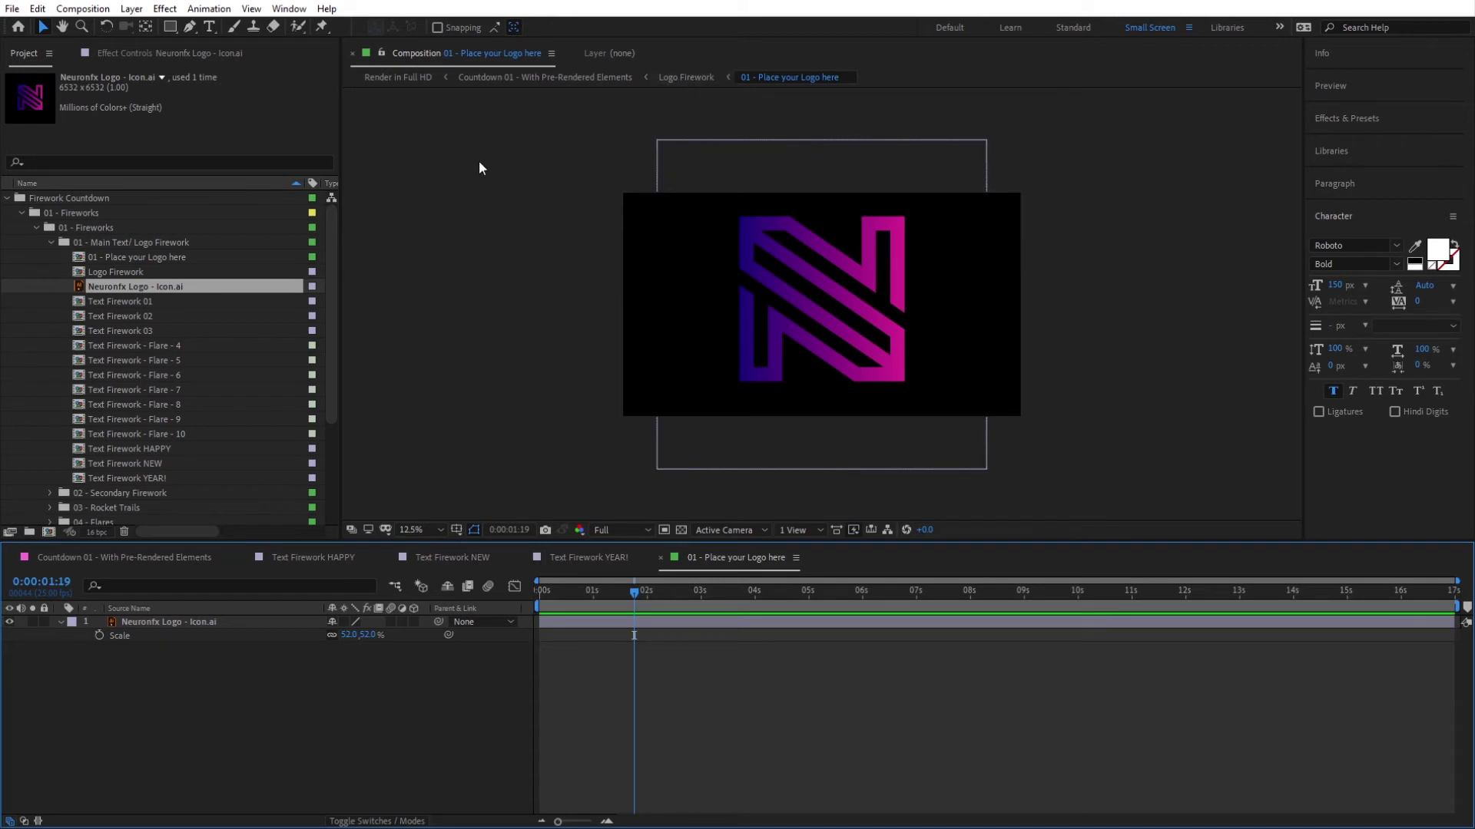
Step: Open the Logo Firework comp and auto-trace the Trace your logo here layer's alpha on the current frame, without applying to a new layer
double_click(136, 271)
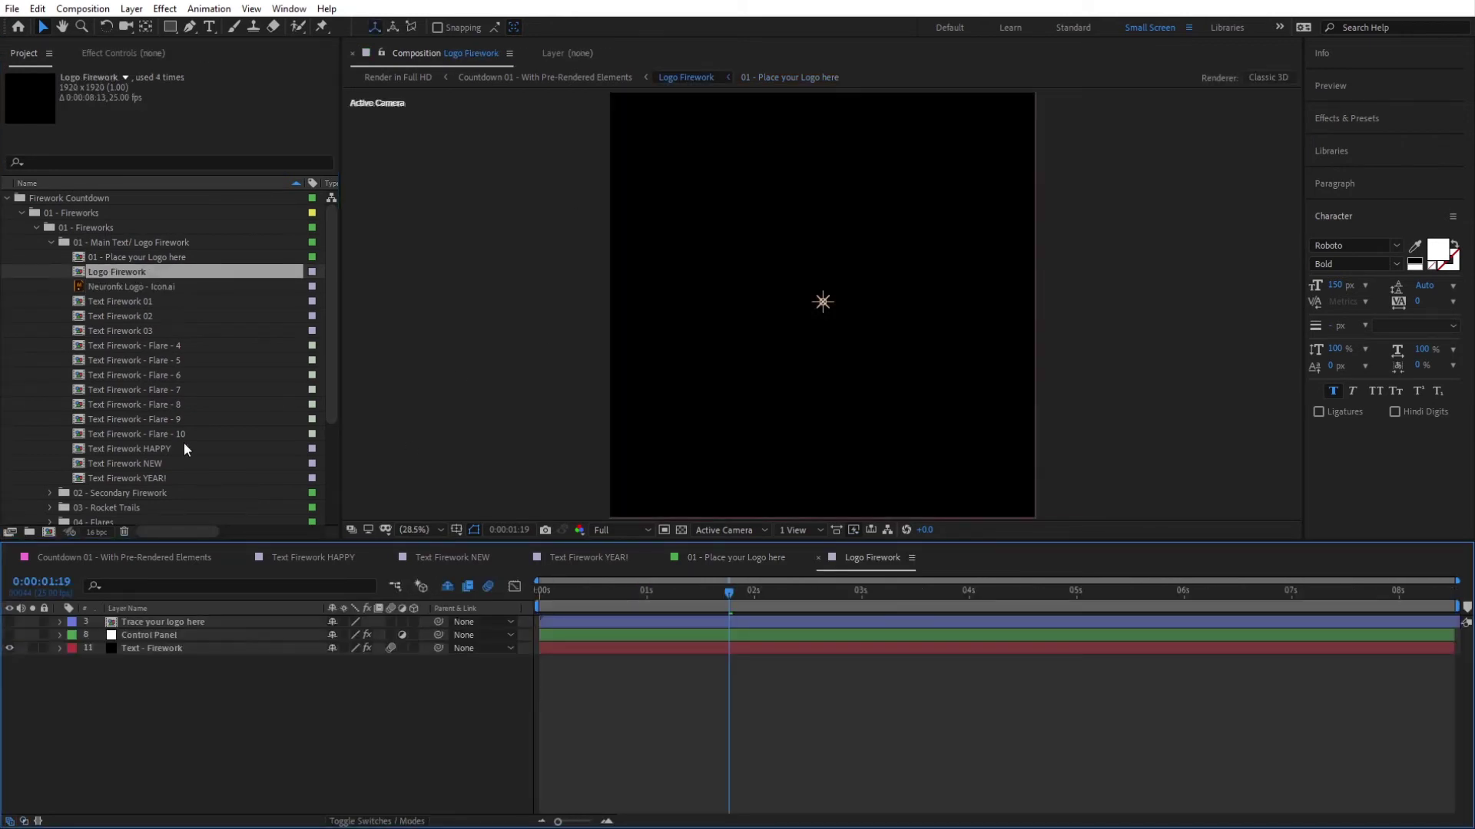
left_click(178, 624)
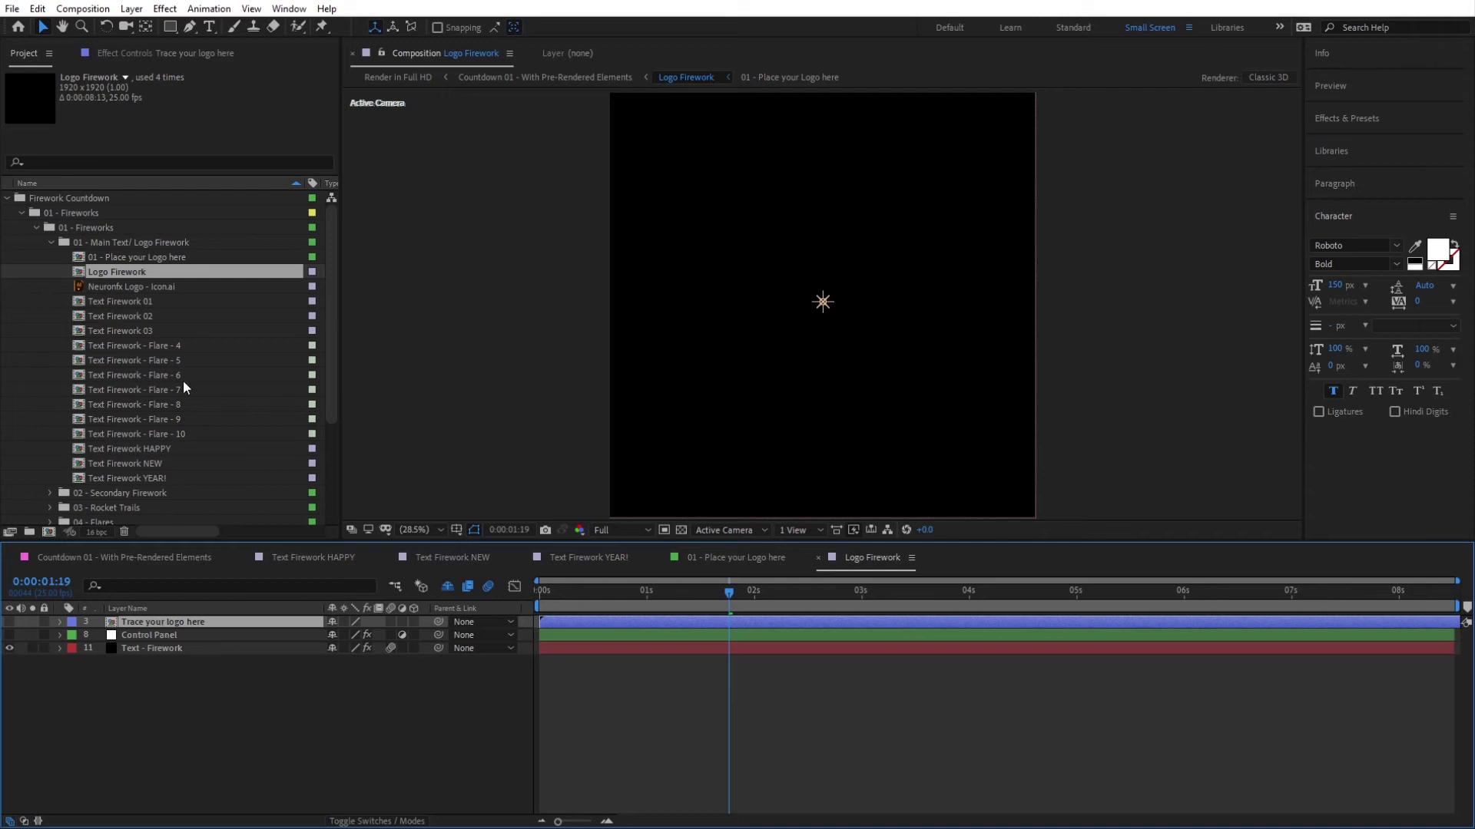
left_click(131, 9)
left_click(195, 504)
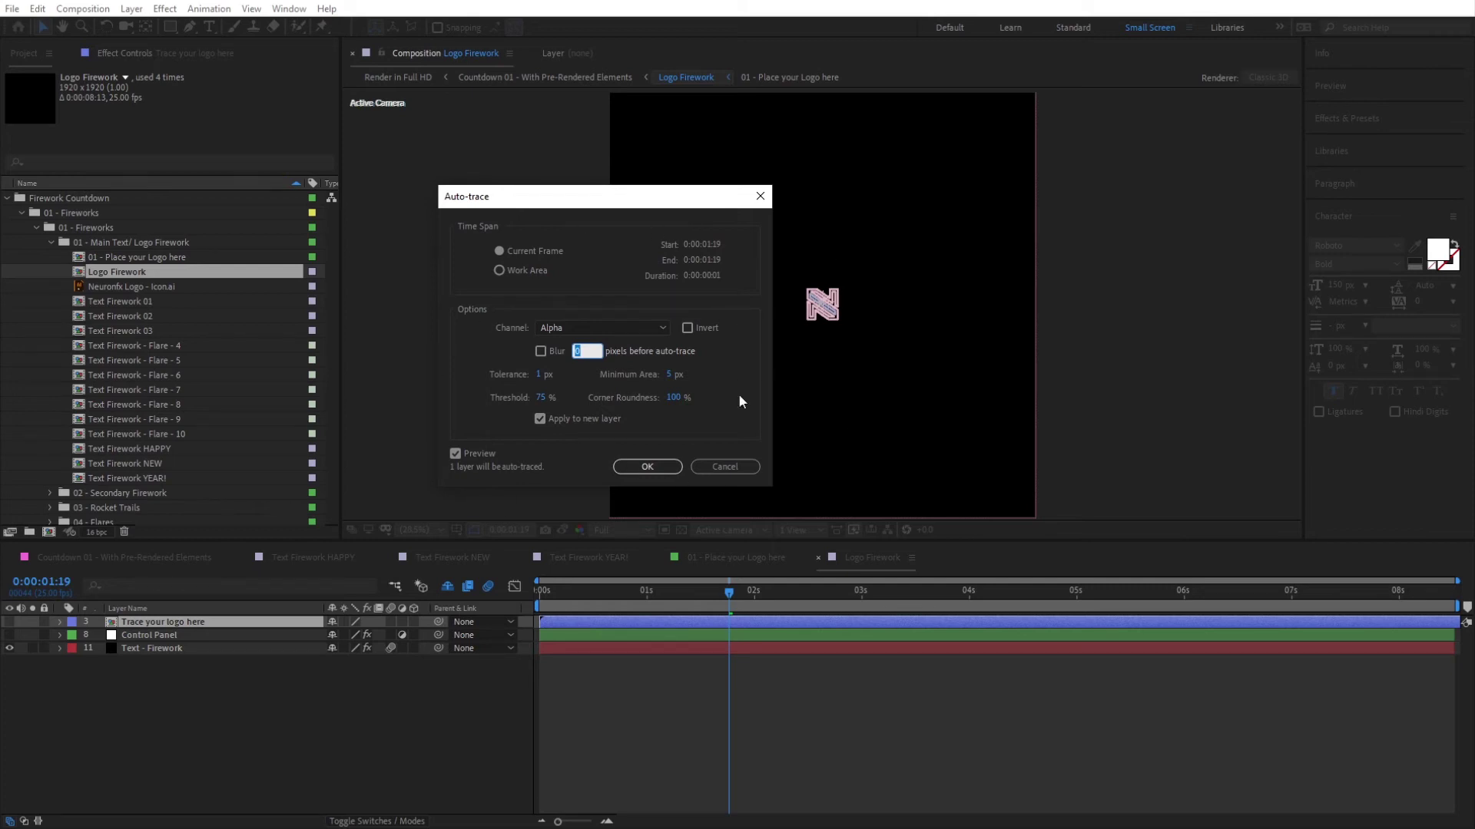
left_click(553, 417)
left_click(647, 467)
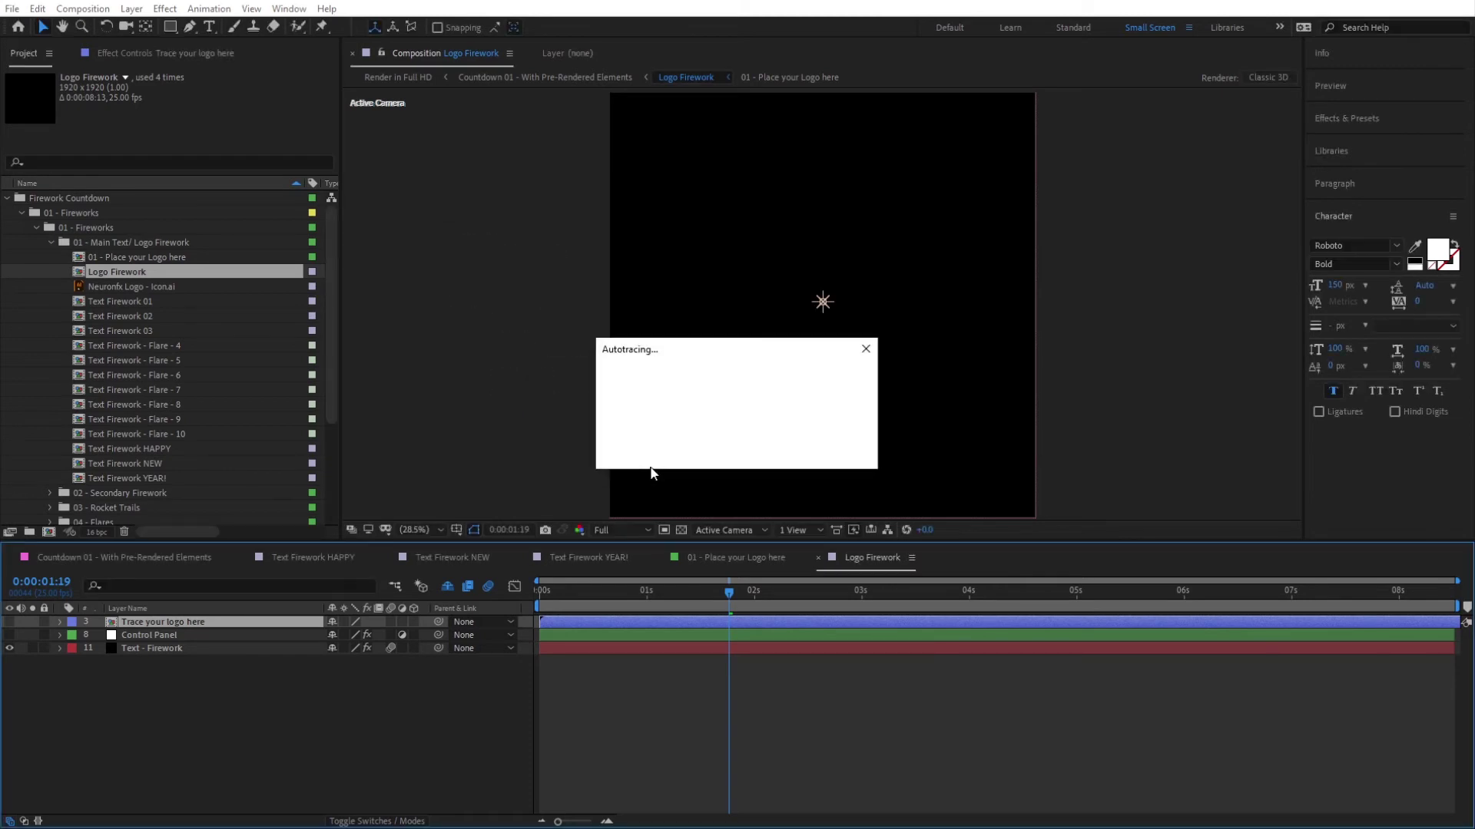
Step: Inspect the traced logo masks up close, and check the logo firework at 0:00:02:13
key("period")
key("period")
key("period")
key("period")
key("period")
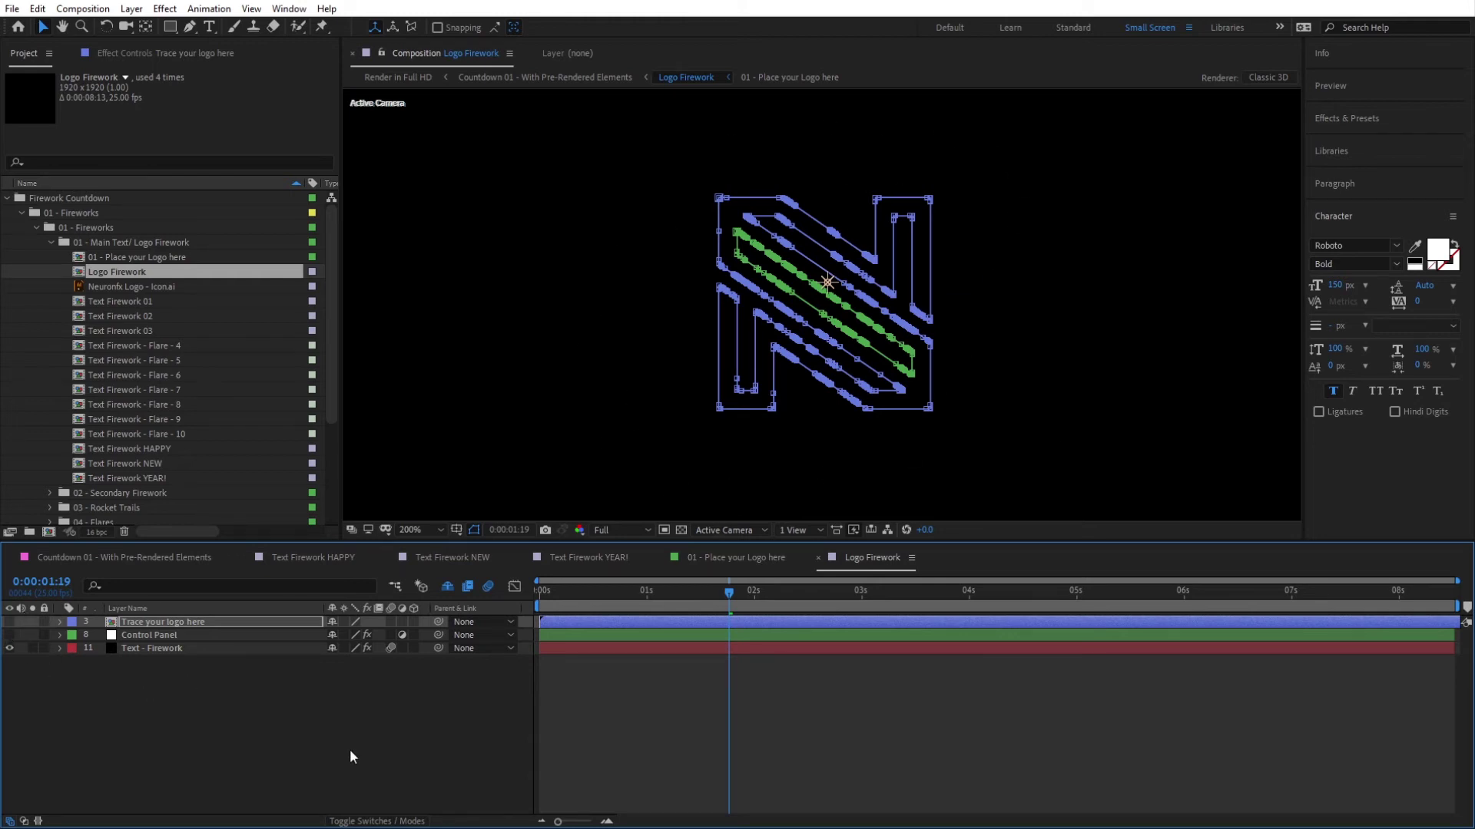
left_click(430, 730)
left_click(809, 600)
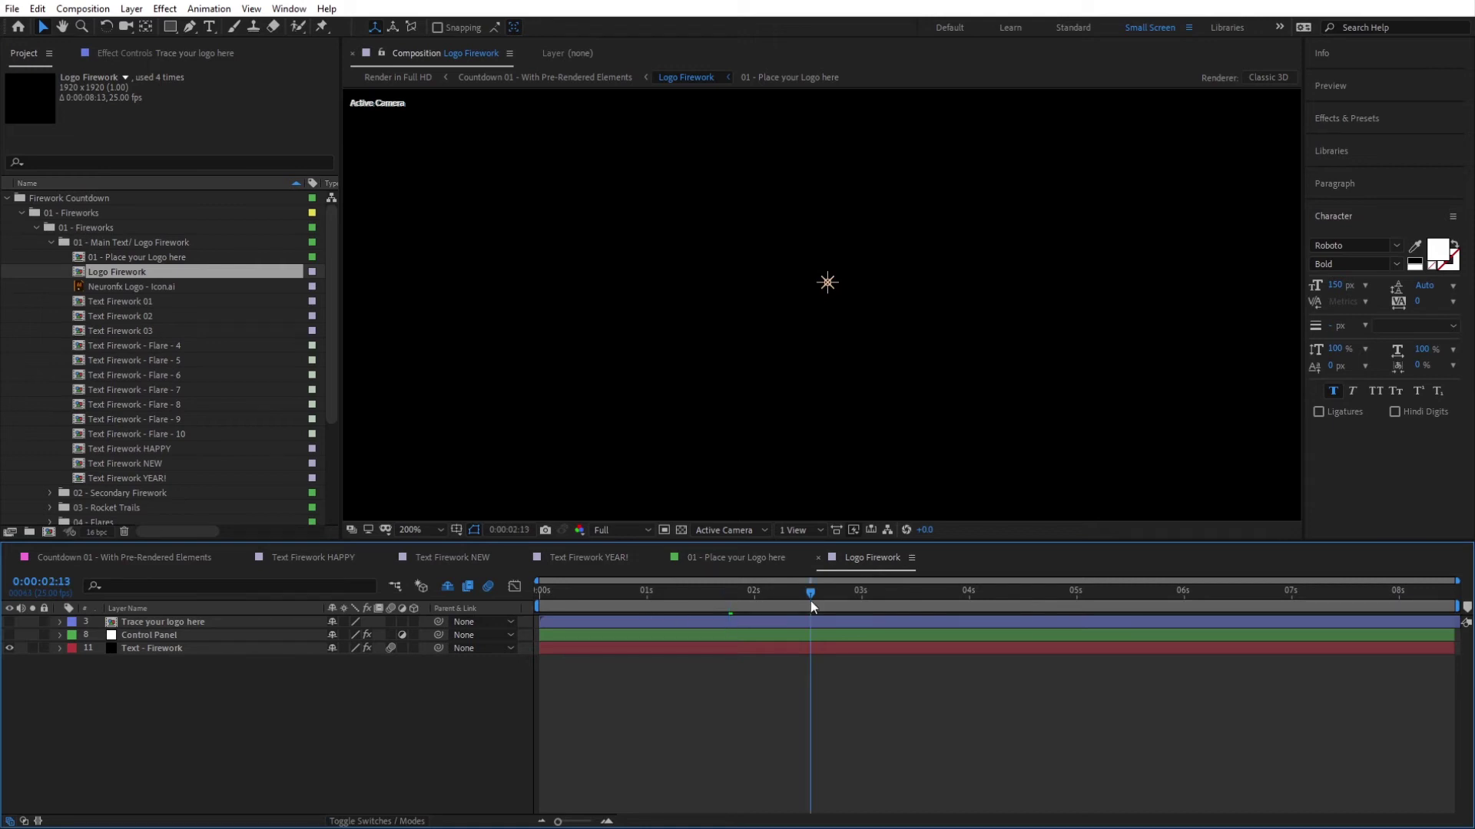
scroll(723, 392, "down", 3)
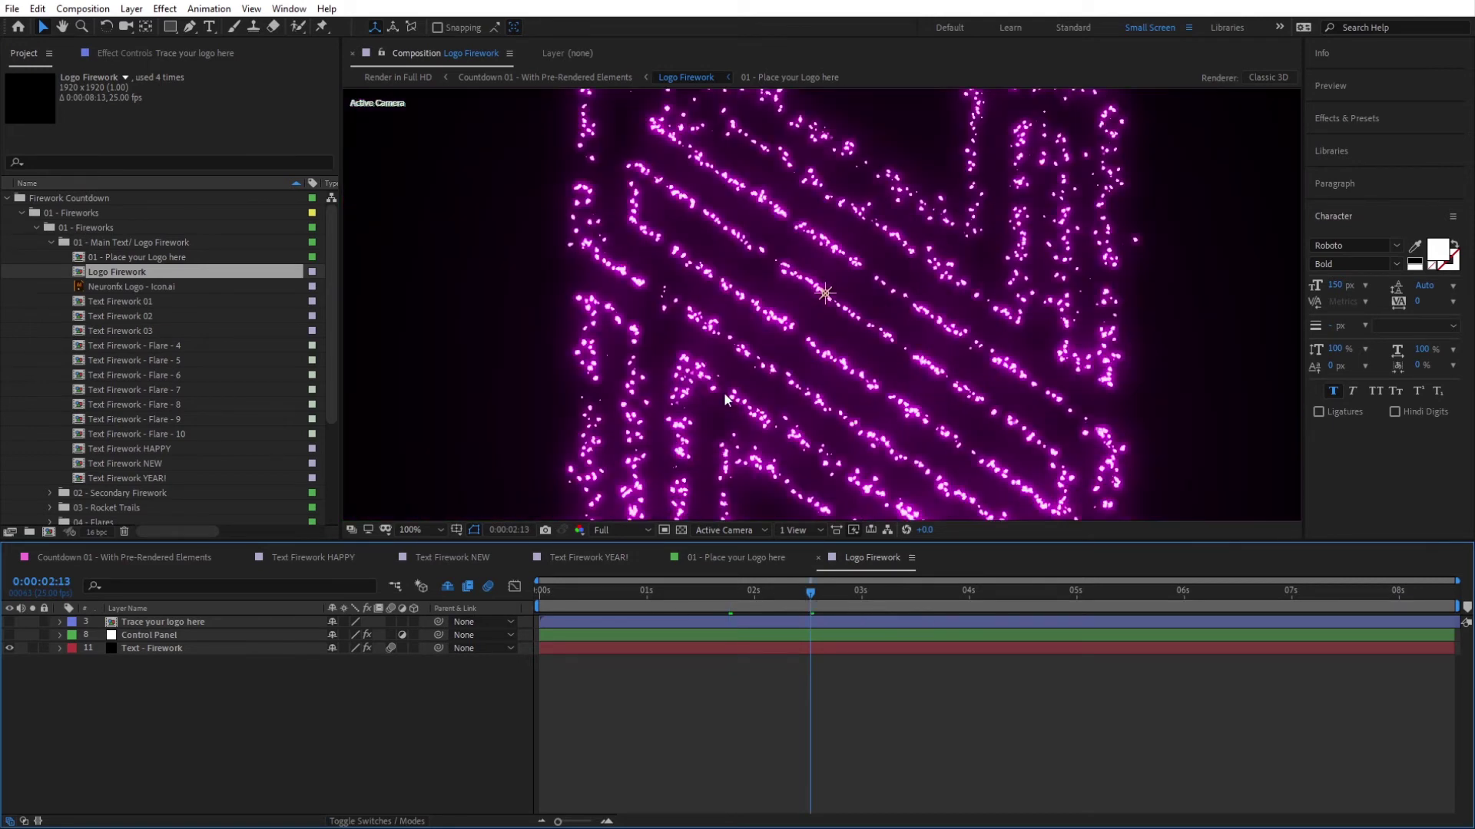
scroll(797, 239, "down", 1)
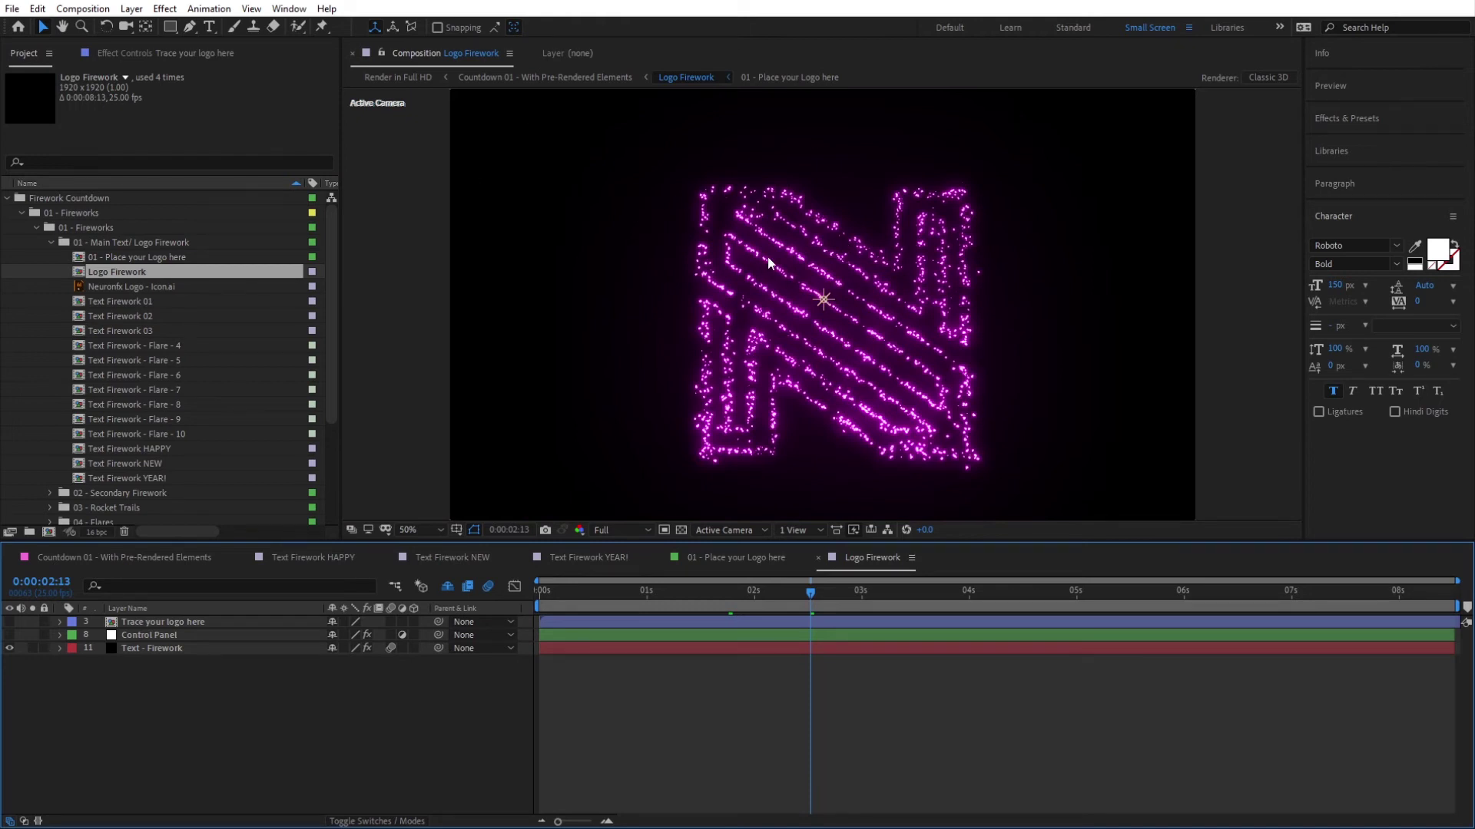
Step: Return to the Countdown 01 - With Pre-Rendered Elements comp and apply the Hue/Saturation effect to the Logo Firework layer
left_click(539, 77)
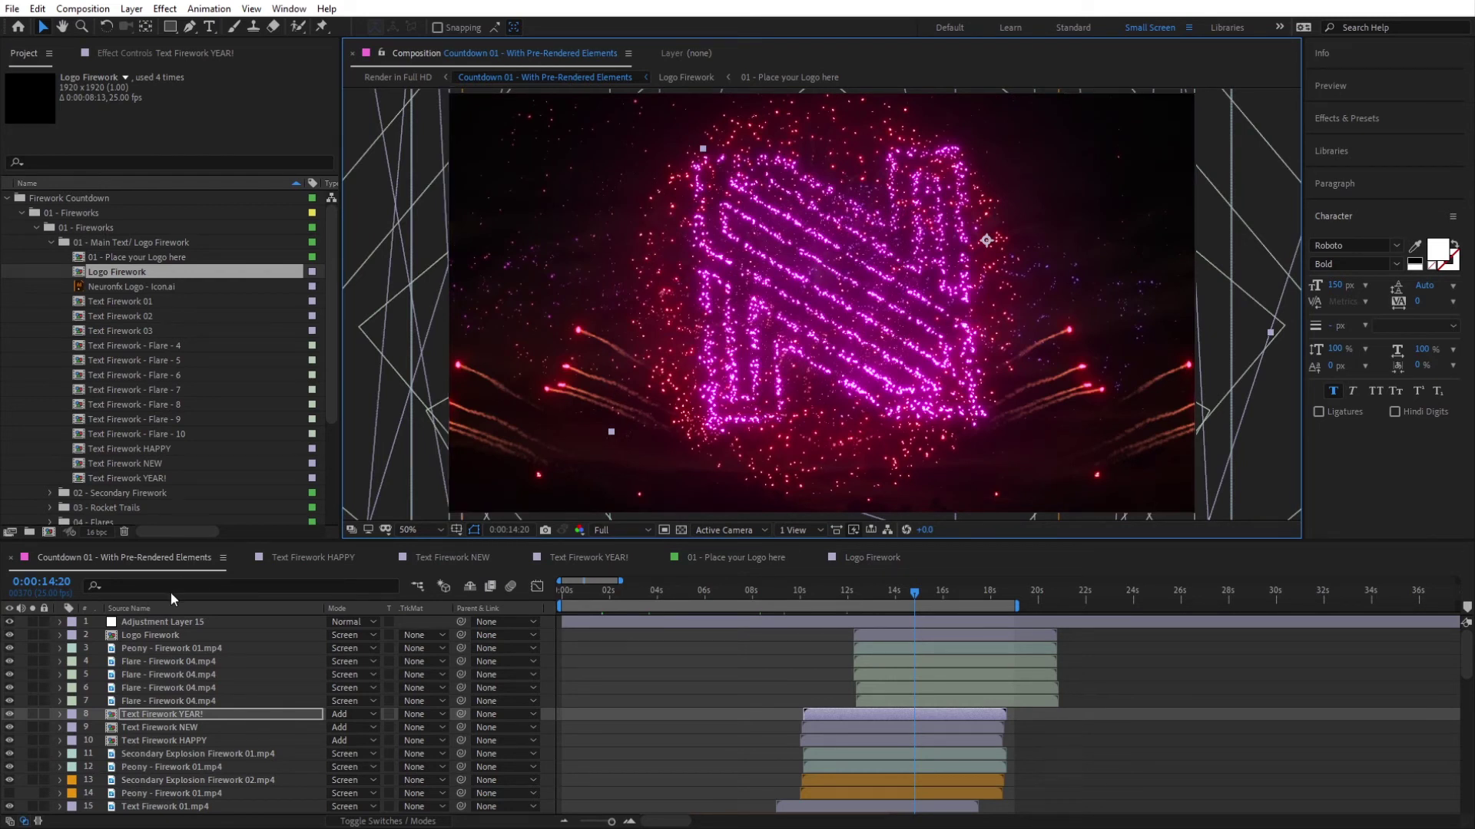
left_click(149, 635)
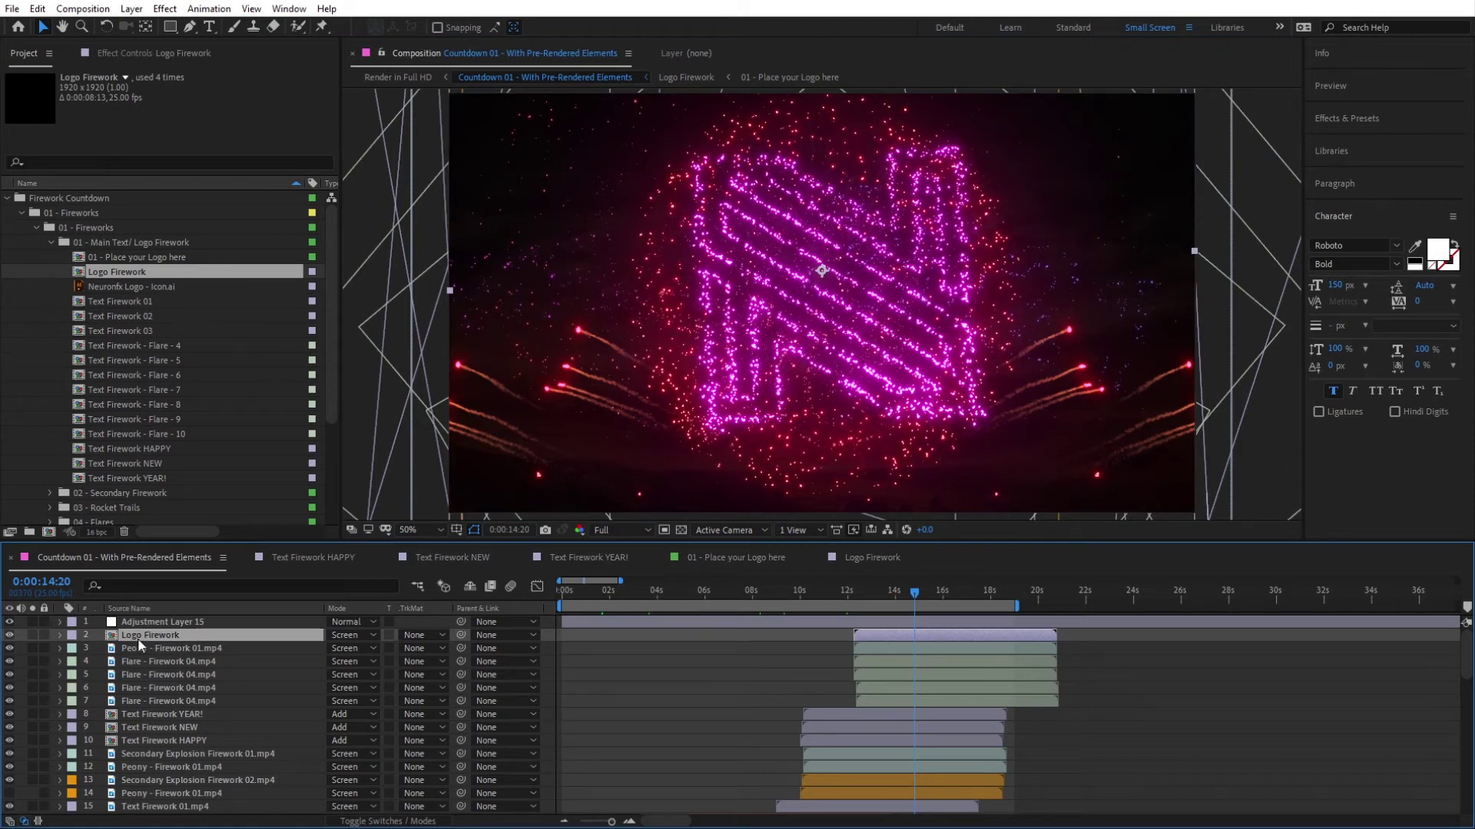
left_click(1346, 119)
left_click_drag(1389, 239, 186, 637)
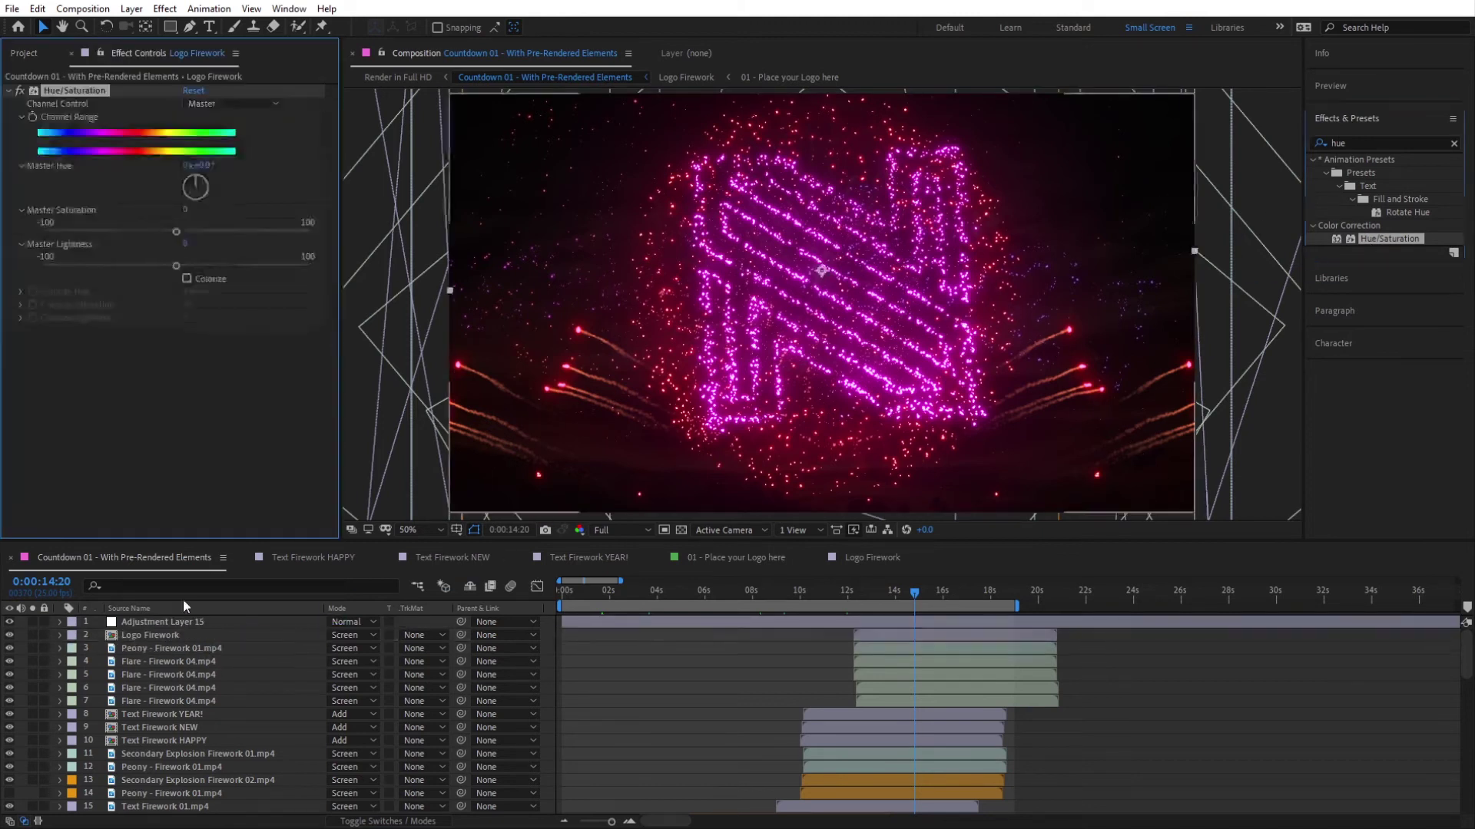
Step: Try different hues on the logo firework and set its Master Hue to 346°
left_click(208, 181)
left_click(205, 191)
left_click(185, 191)
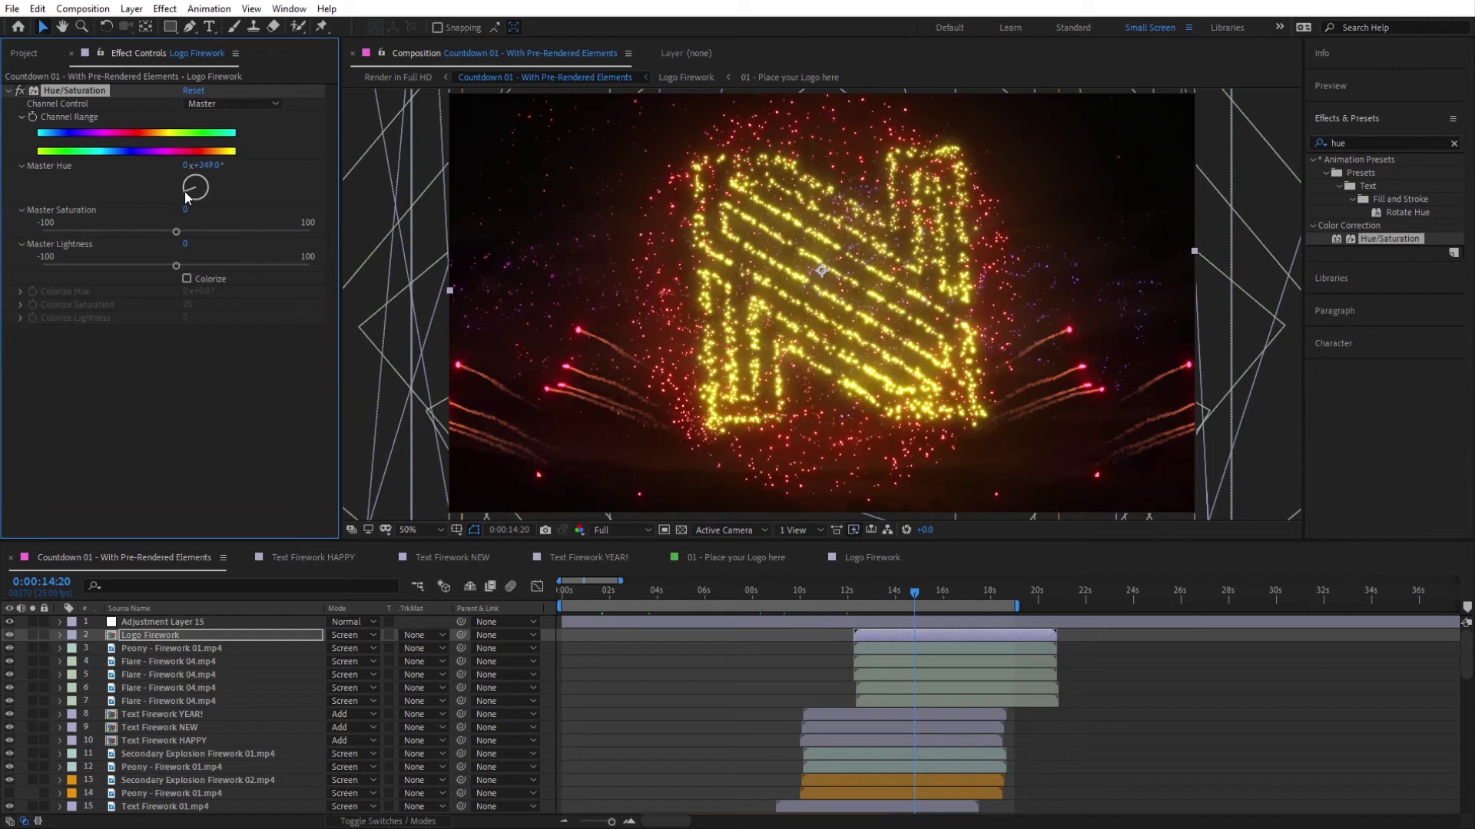
left_click(184, 191)
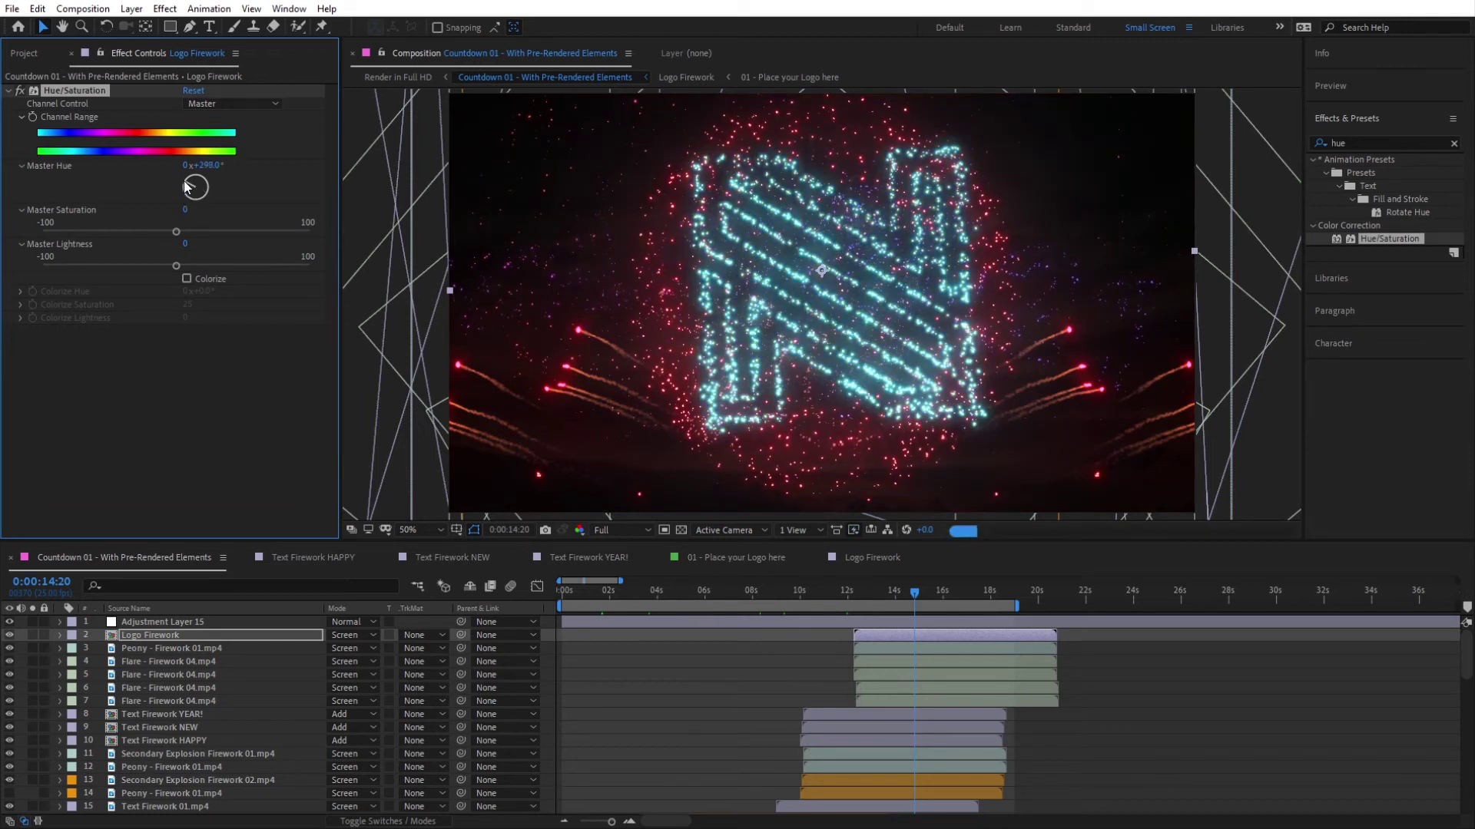
left_click(195, 185)
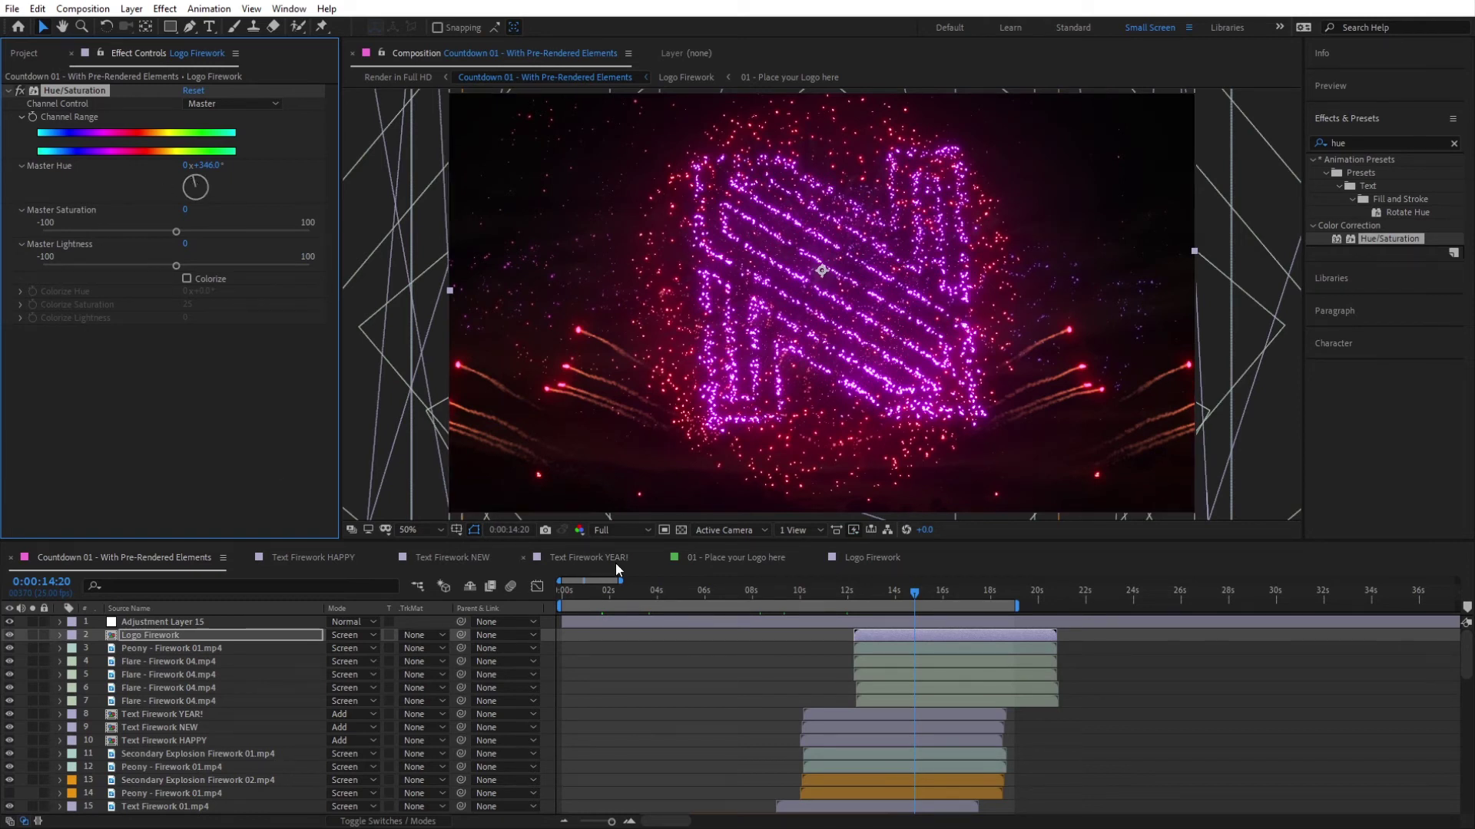
Step: Collapse the 01 - Main Text/ Logo Firework folder and open the Countdown 01 comp from the 02 - Countdown Comps folder
left_click(25, 53)
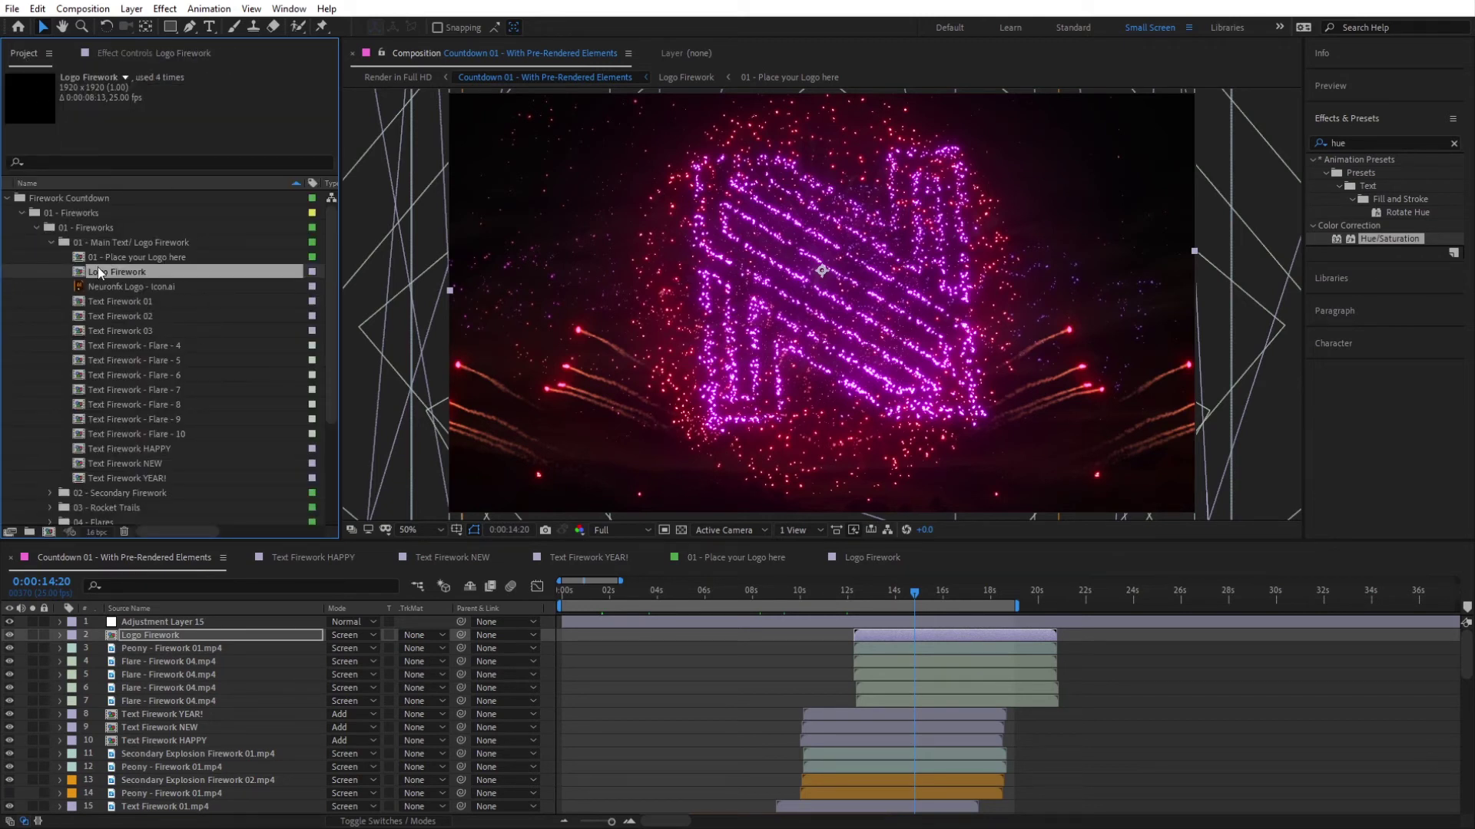
left_click(50, 243)
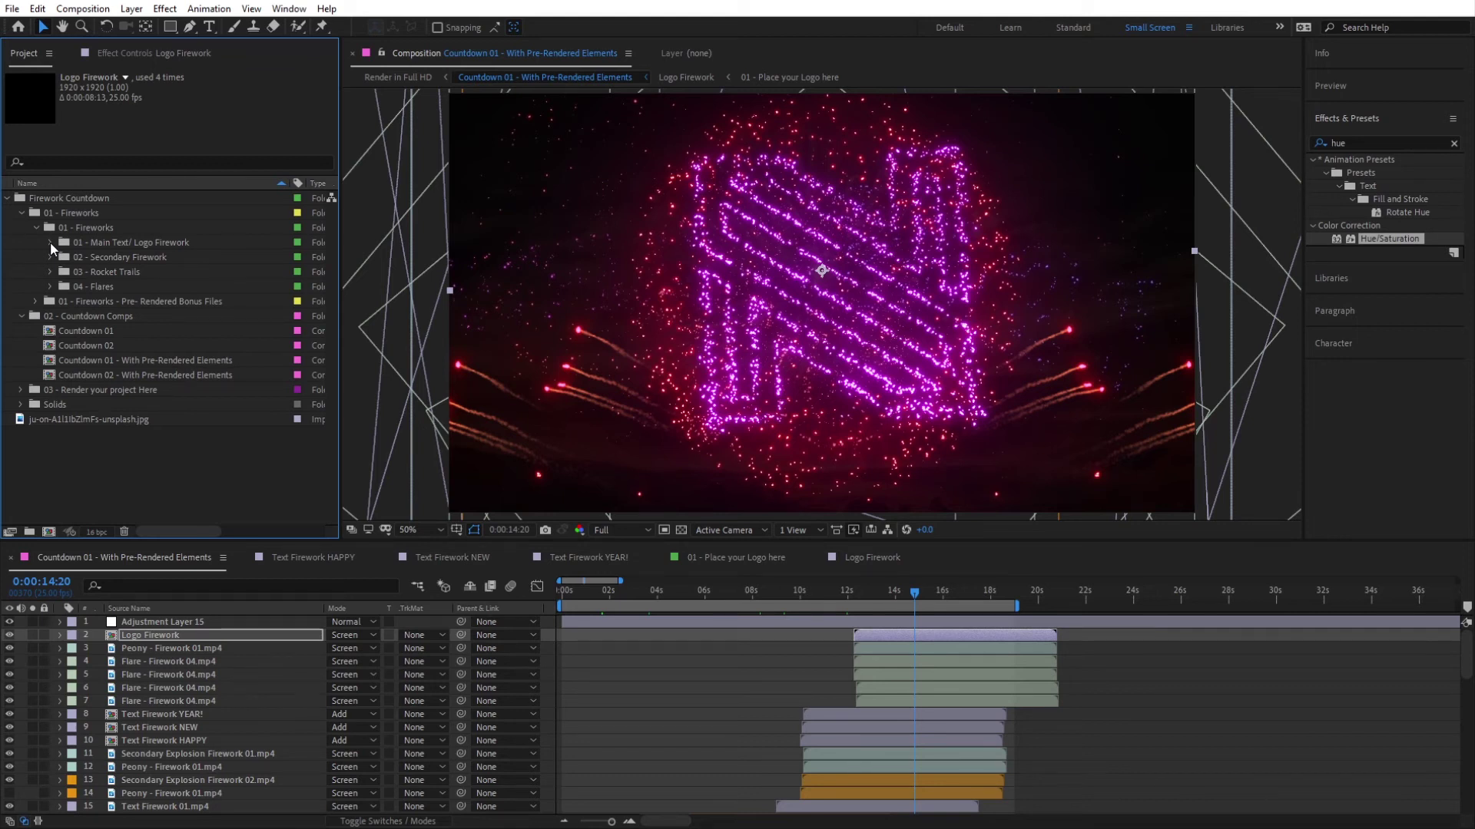
left_click(97, 330)
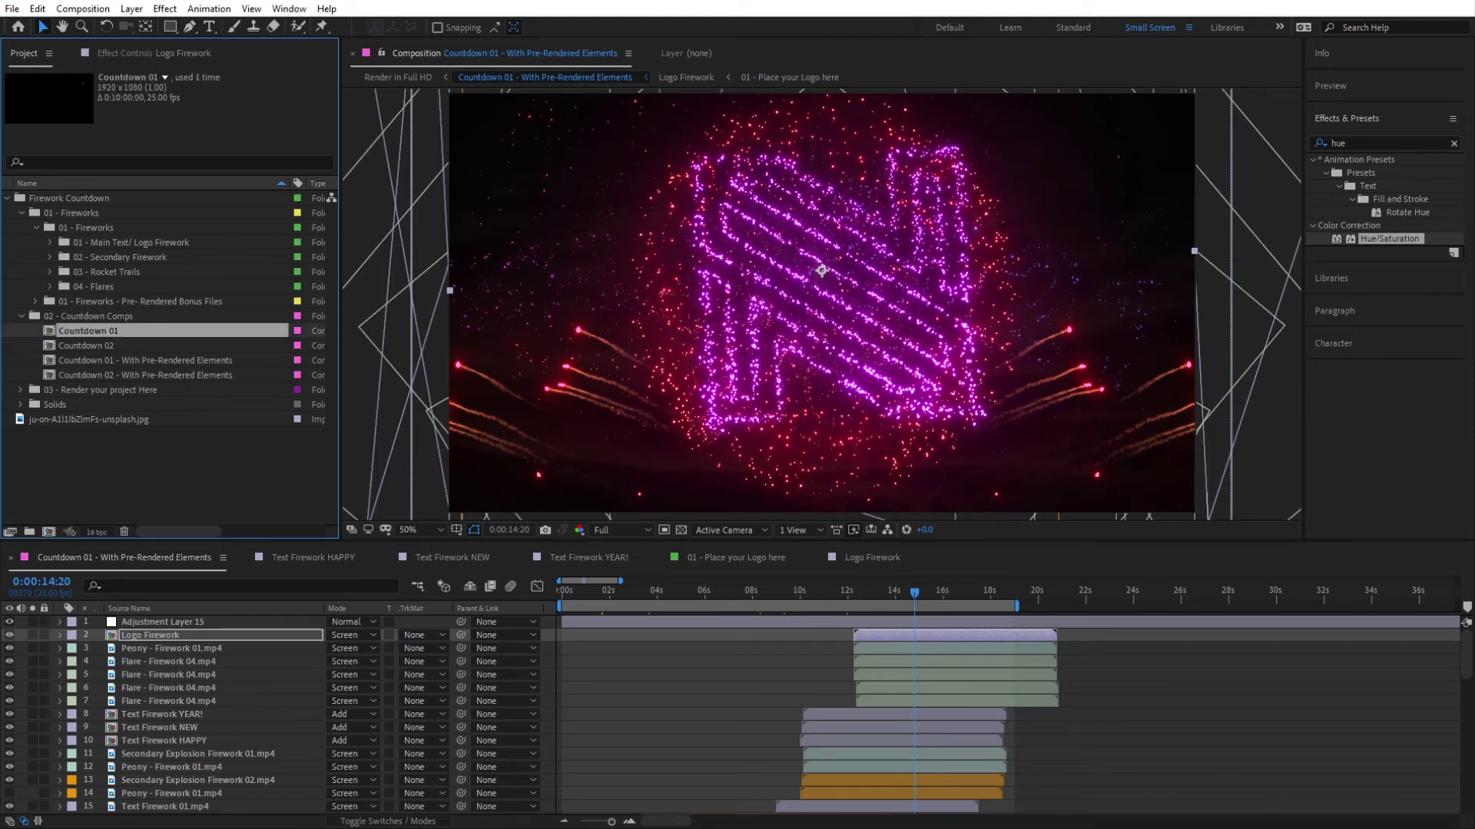
double_click(105, 330)
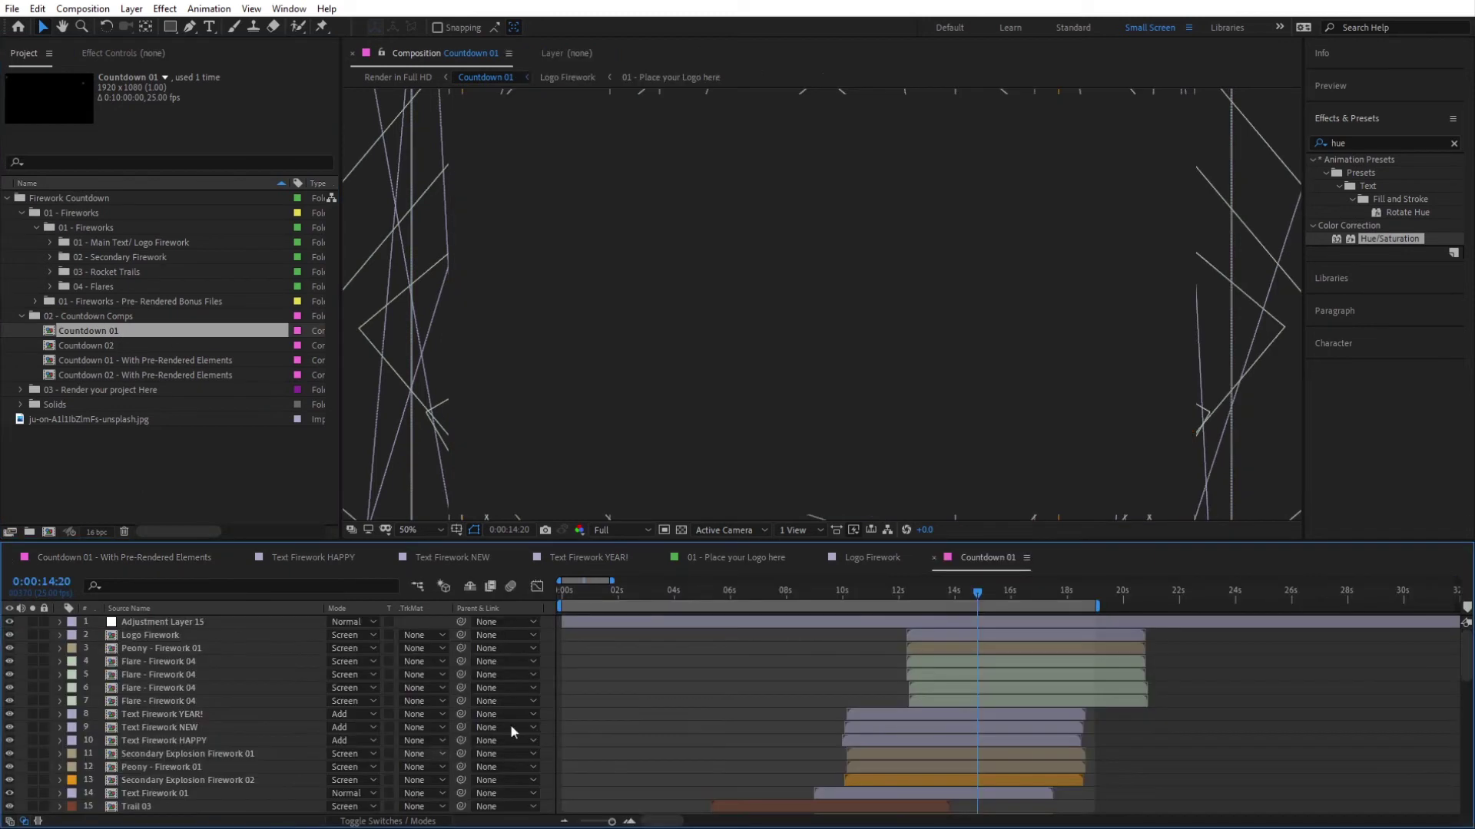
Step: Go to 0:00:01:17 in the Countdown 01 comp and open its Text Firework - Flare - 10 layer's comp
left_click(704, 596)
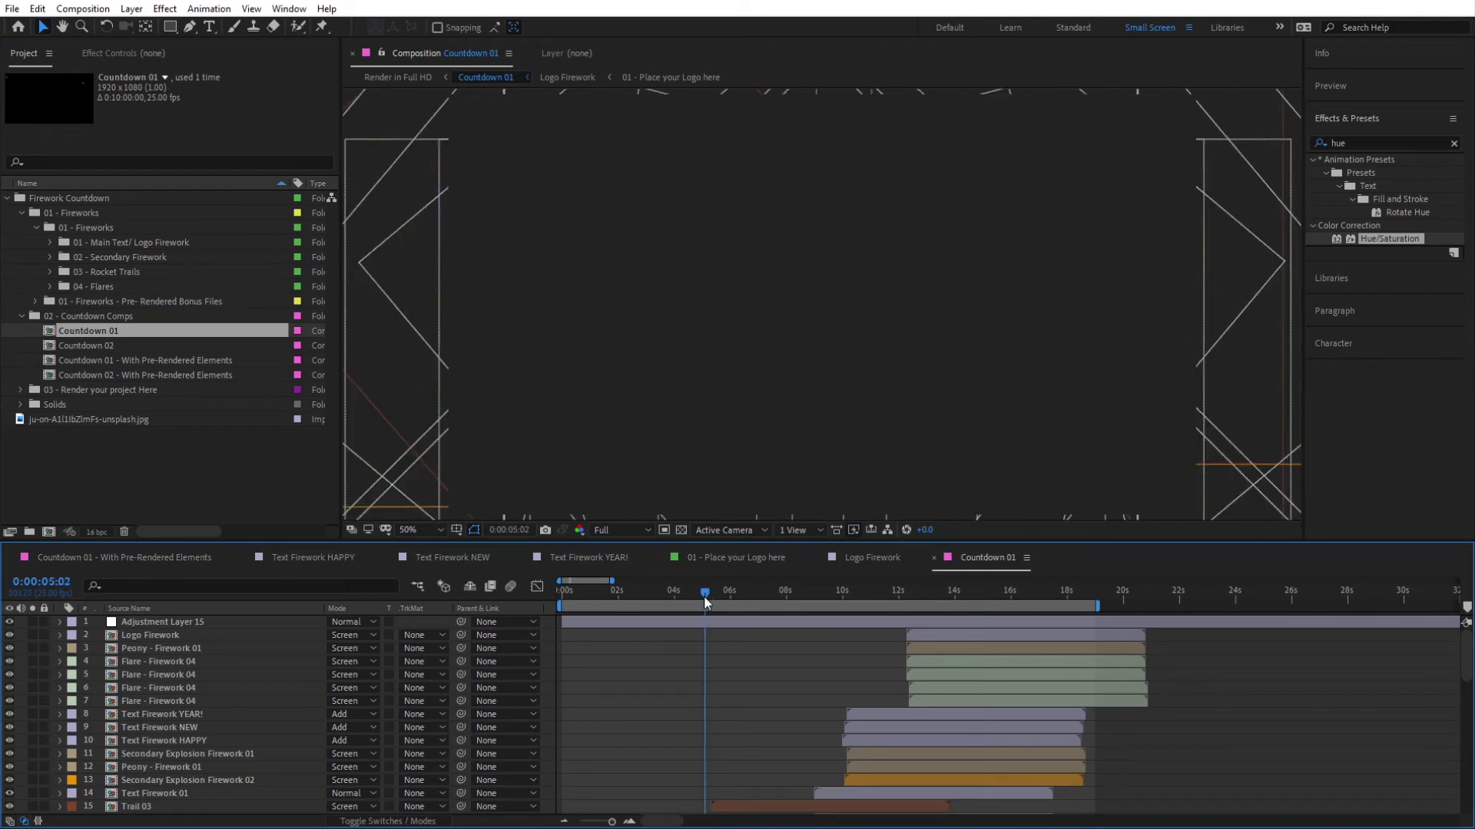
scroll(602, 708, "down", 5)
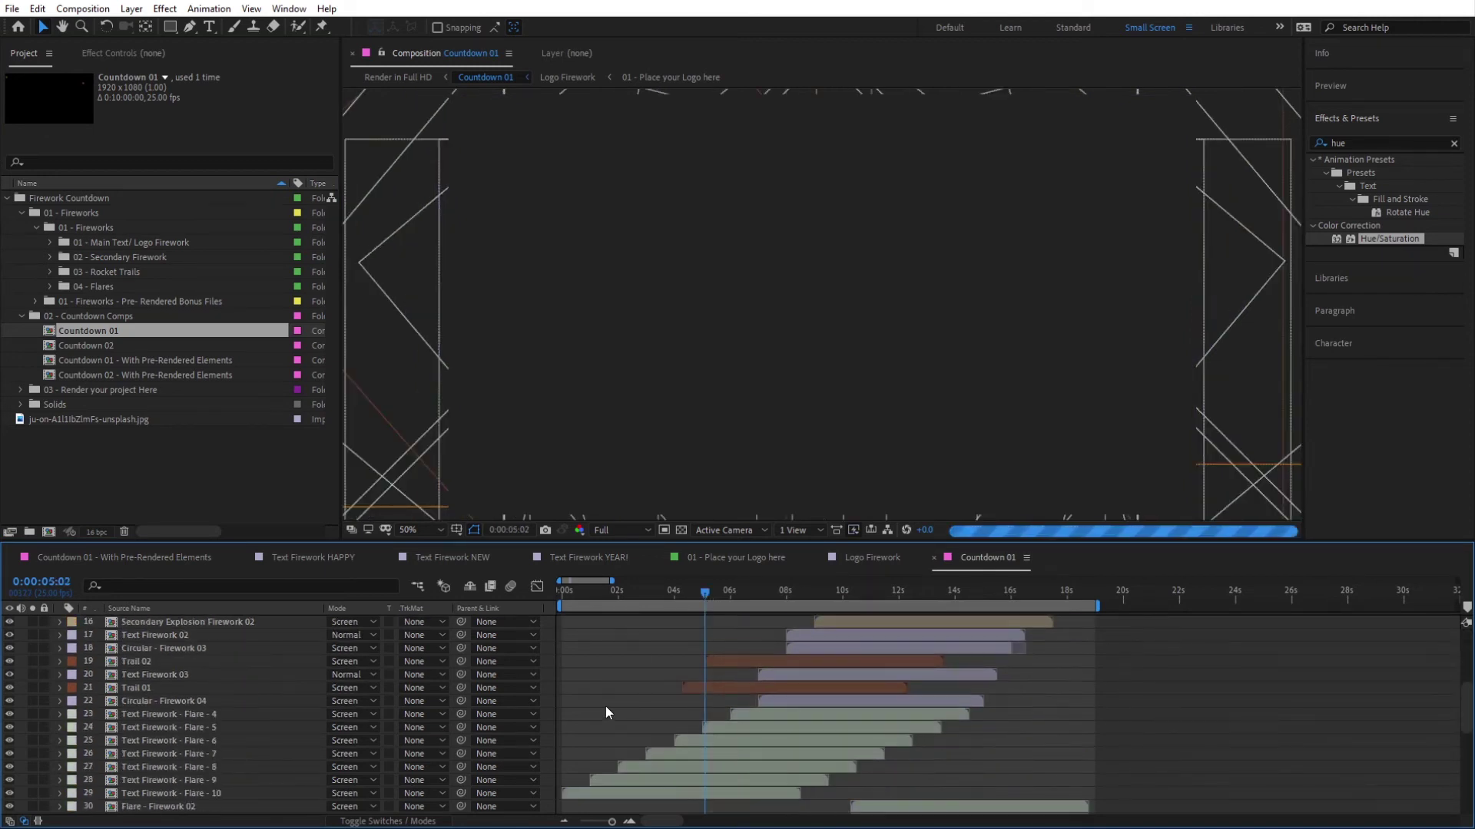
left_click(610, 593)
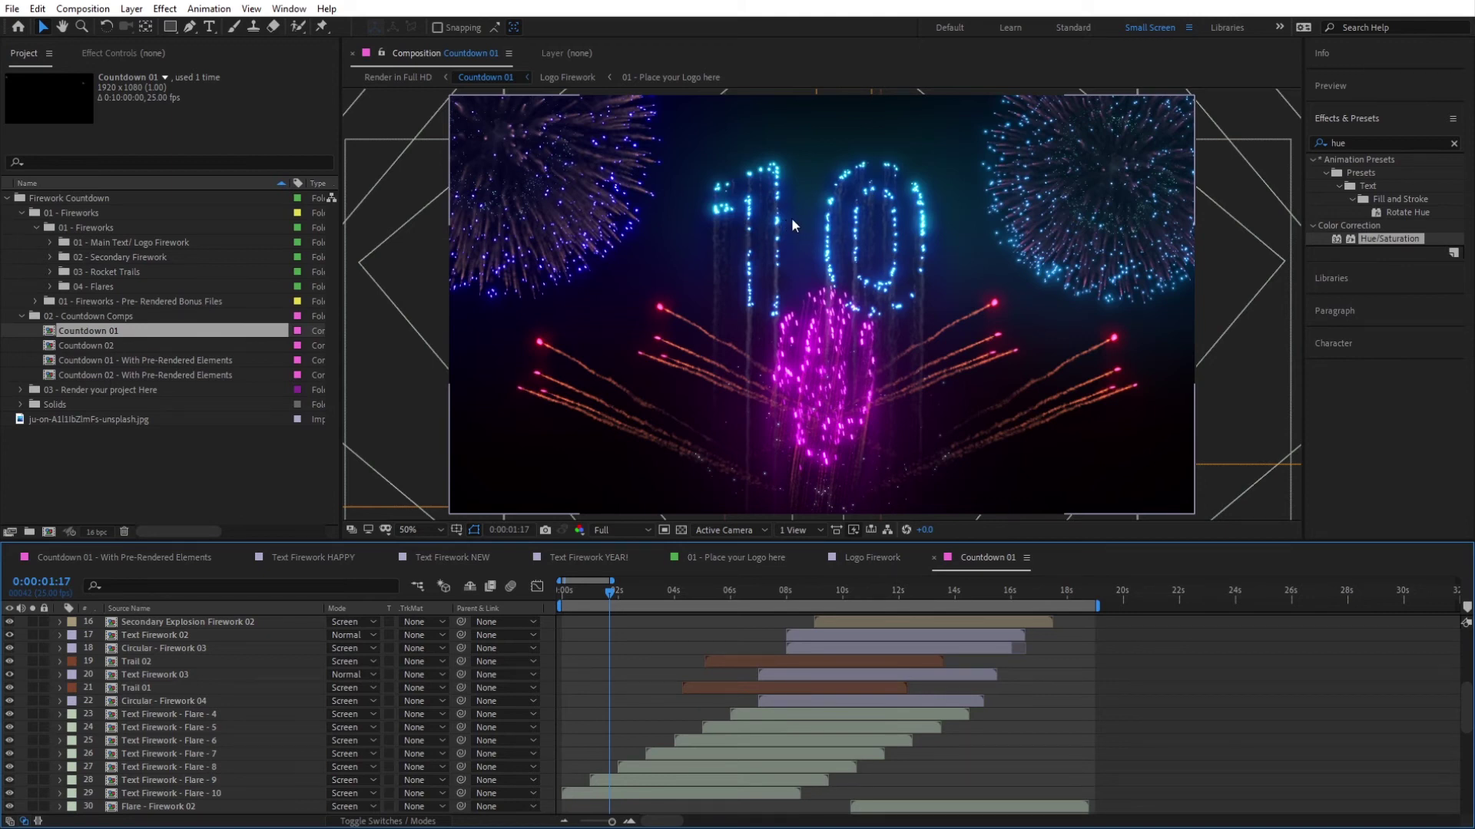
left_click(184, 795)
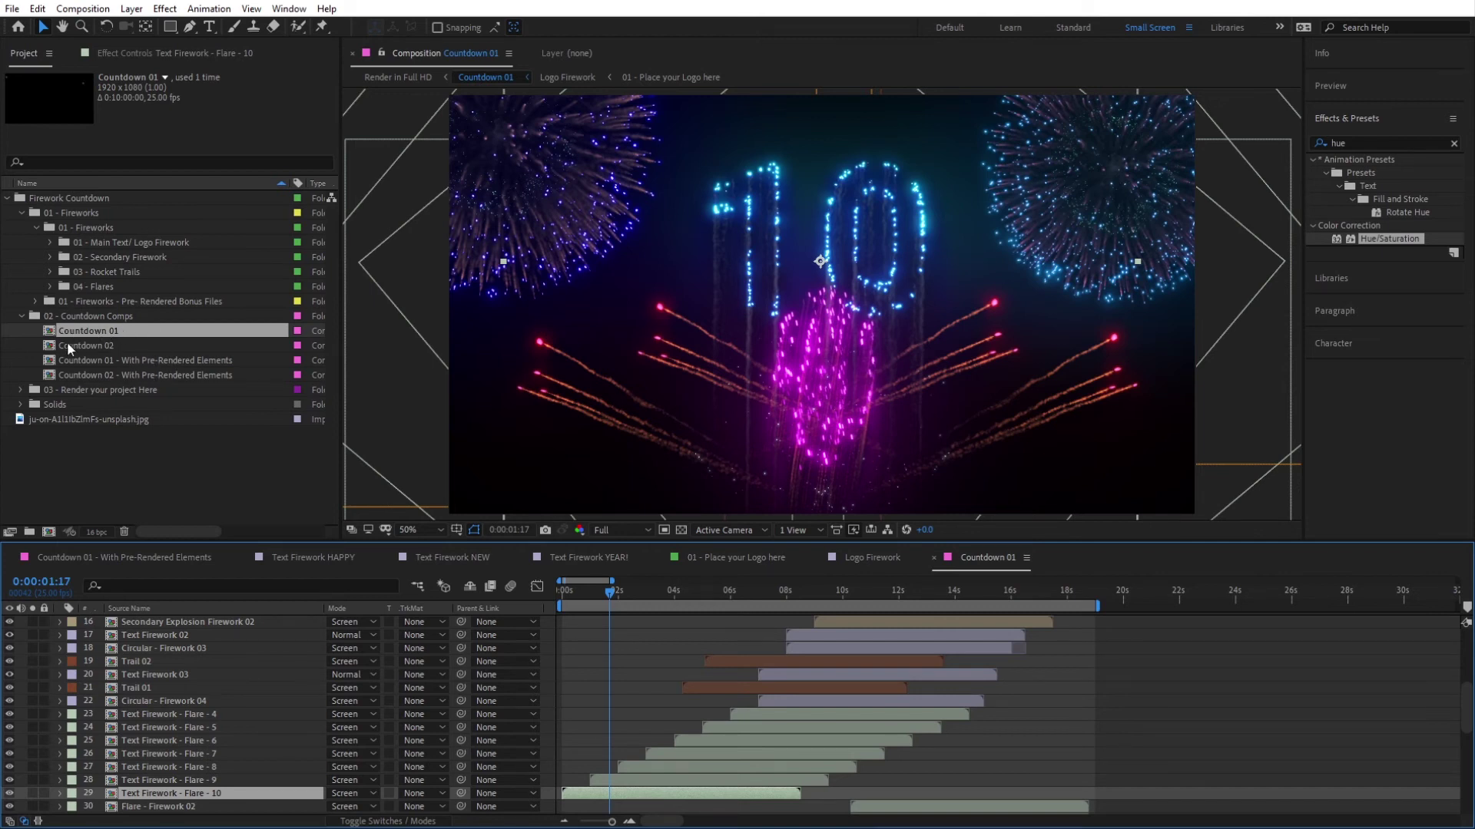
double_click(178, 791)
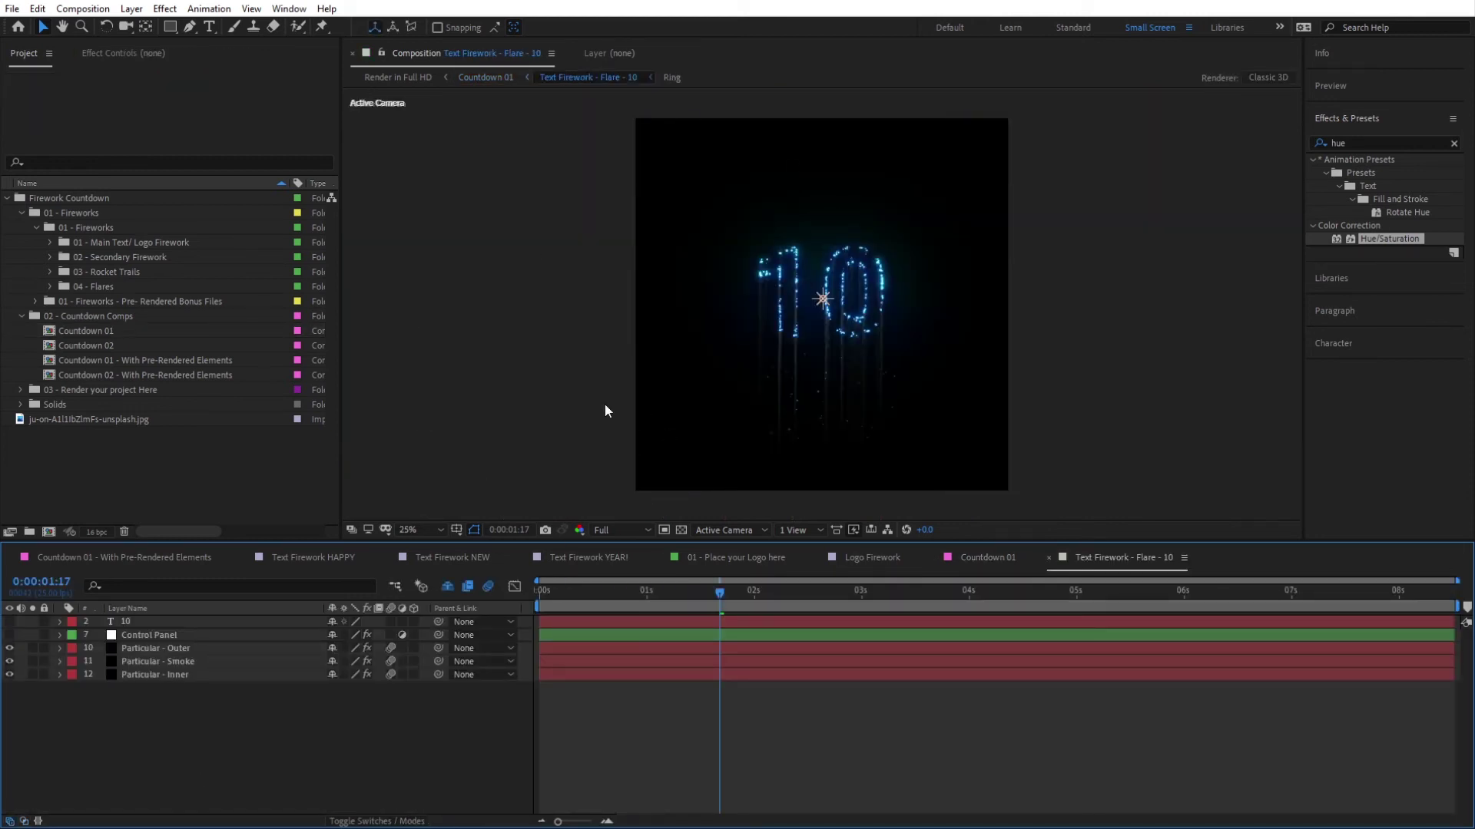
Step: Select the Control Panel layer in the Text Firework - Flare - 10 comp and change its Color Control 1 color to pink
left_click(145, 637)
left_click(149, 53)
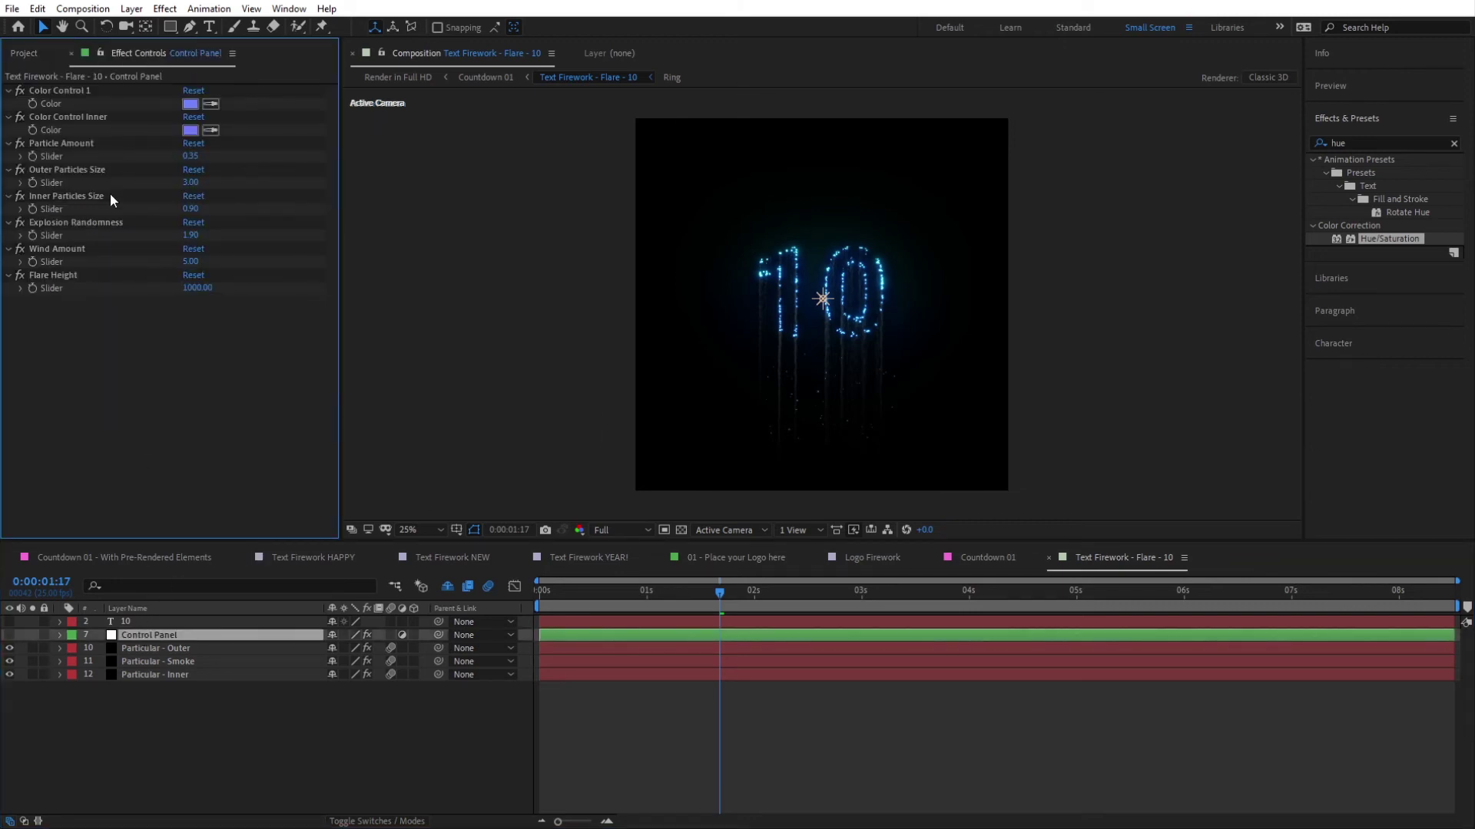
left_click(191, 106)
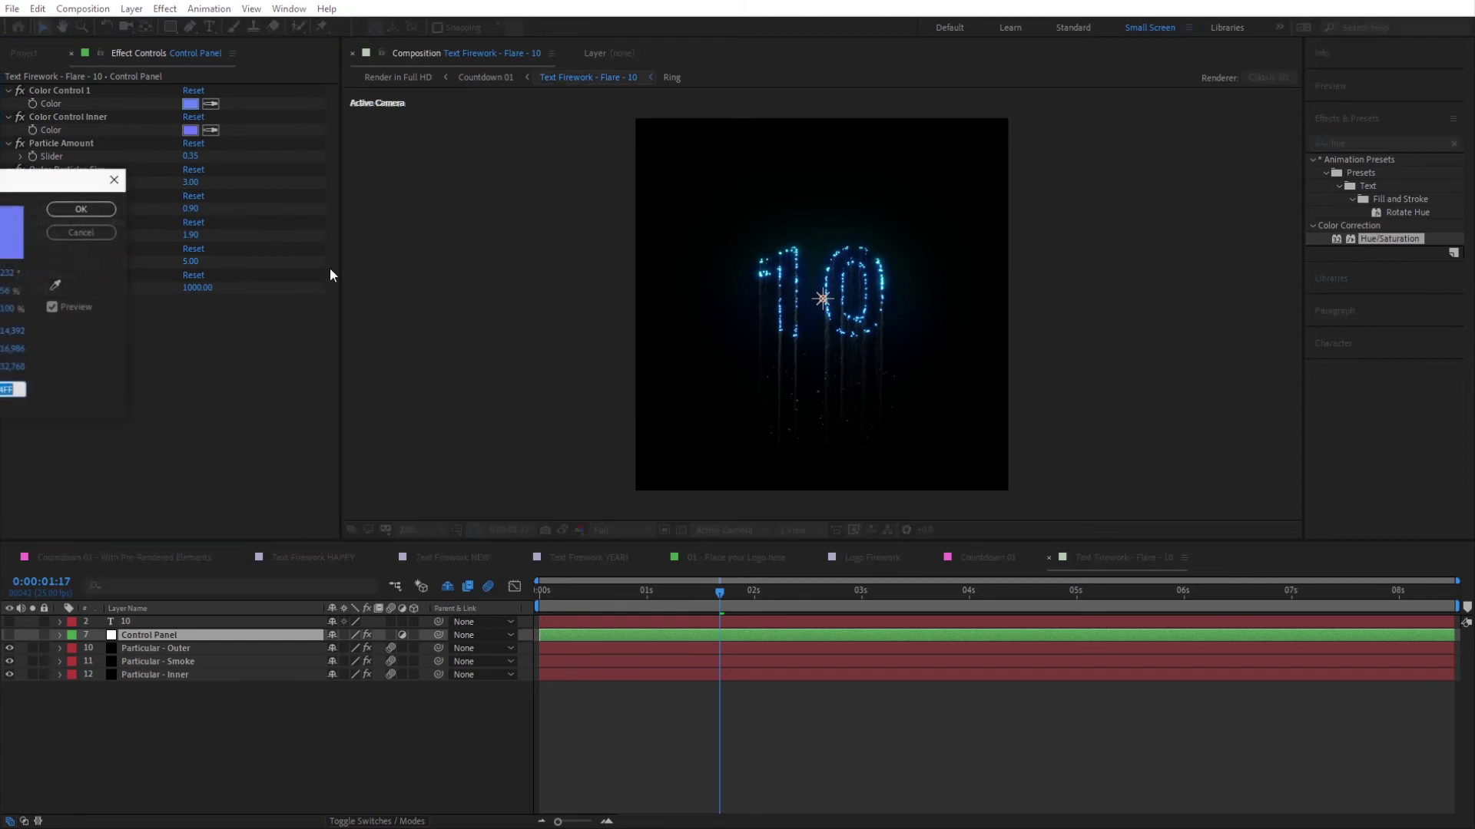
left_click_drag(46, 179, 374, 241)
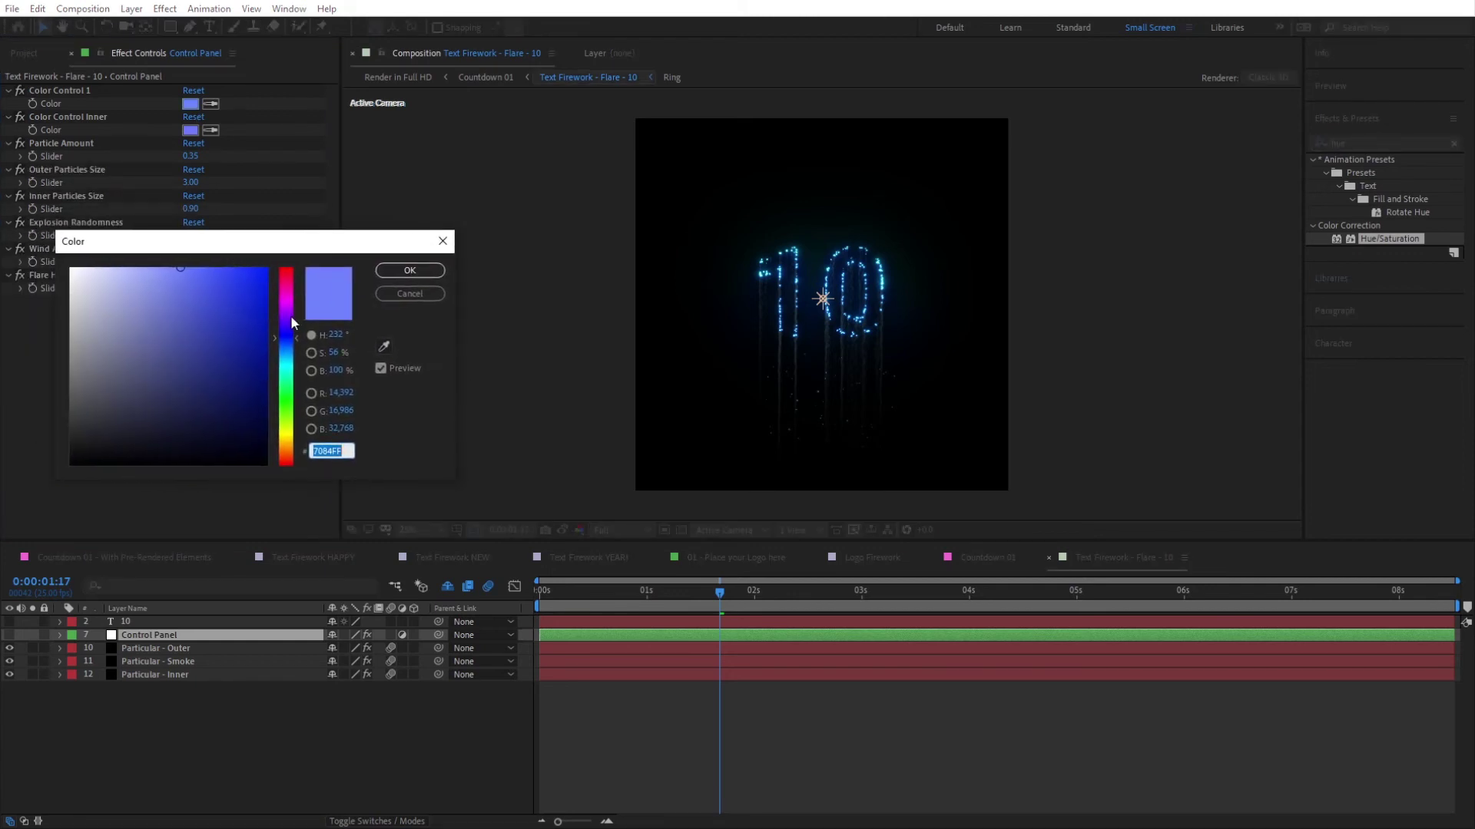
left_click_drag(286, 338, 286, 294)
left_click(397, 275)
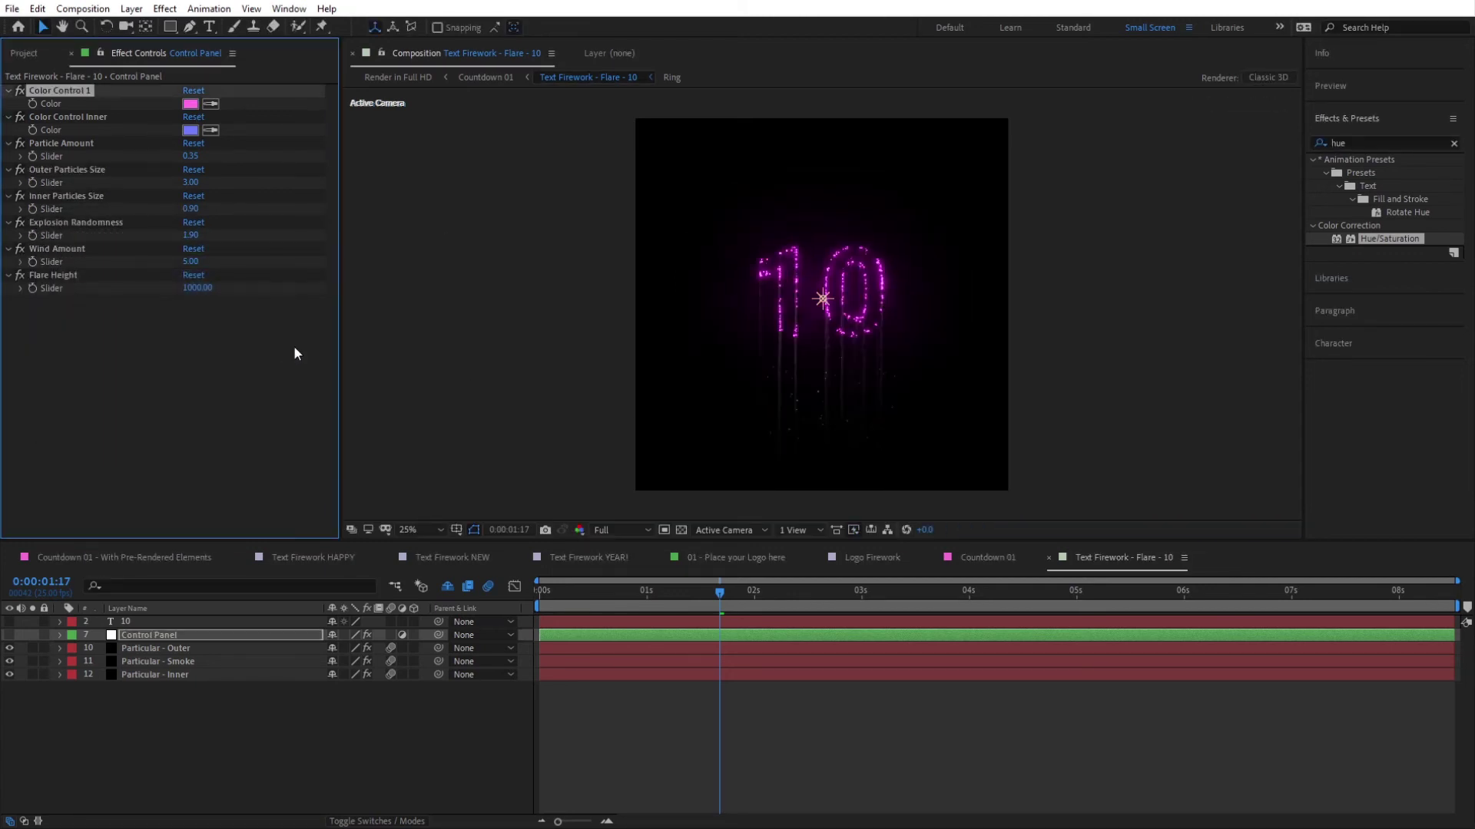
Step: Set the Control Panel's Color Control Inner color to the orange FFC770
key("period")
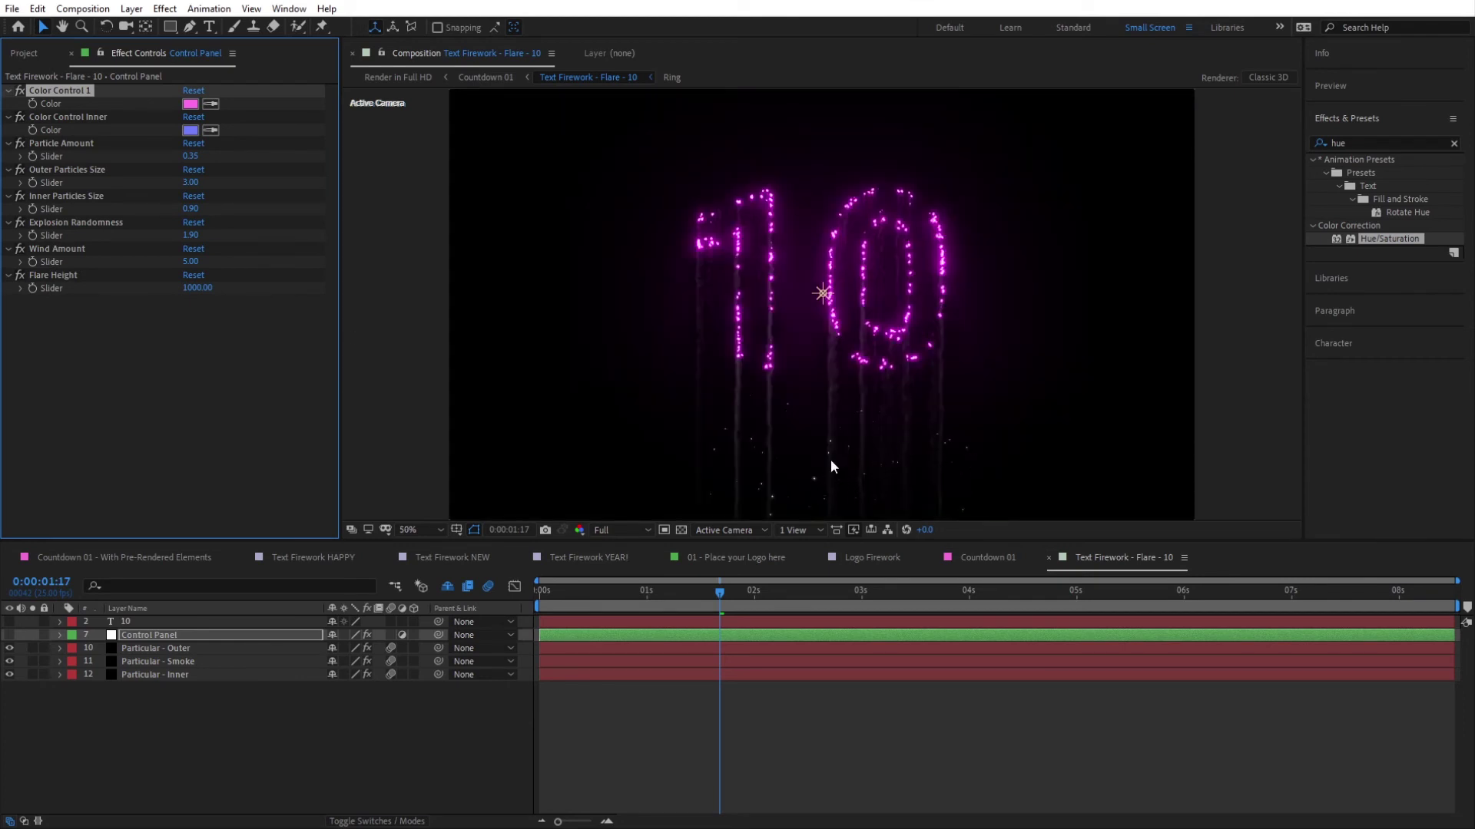
left_click(189, 130)
left_click_drag(278, 320, 276, 444)
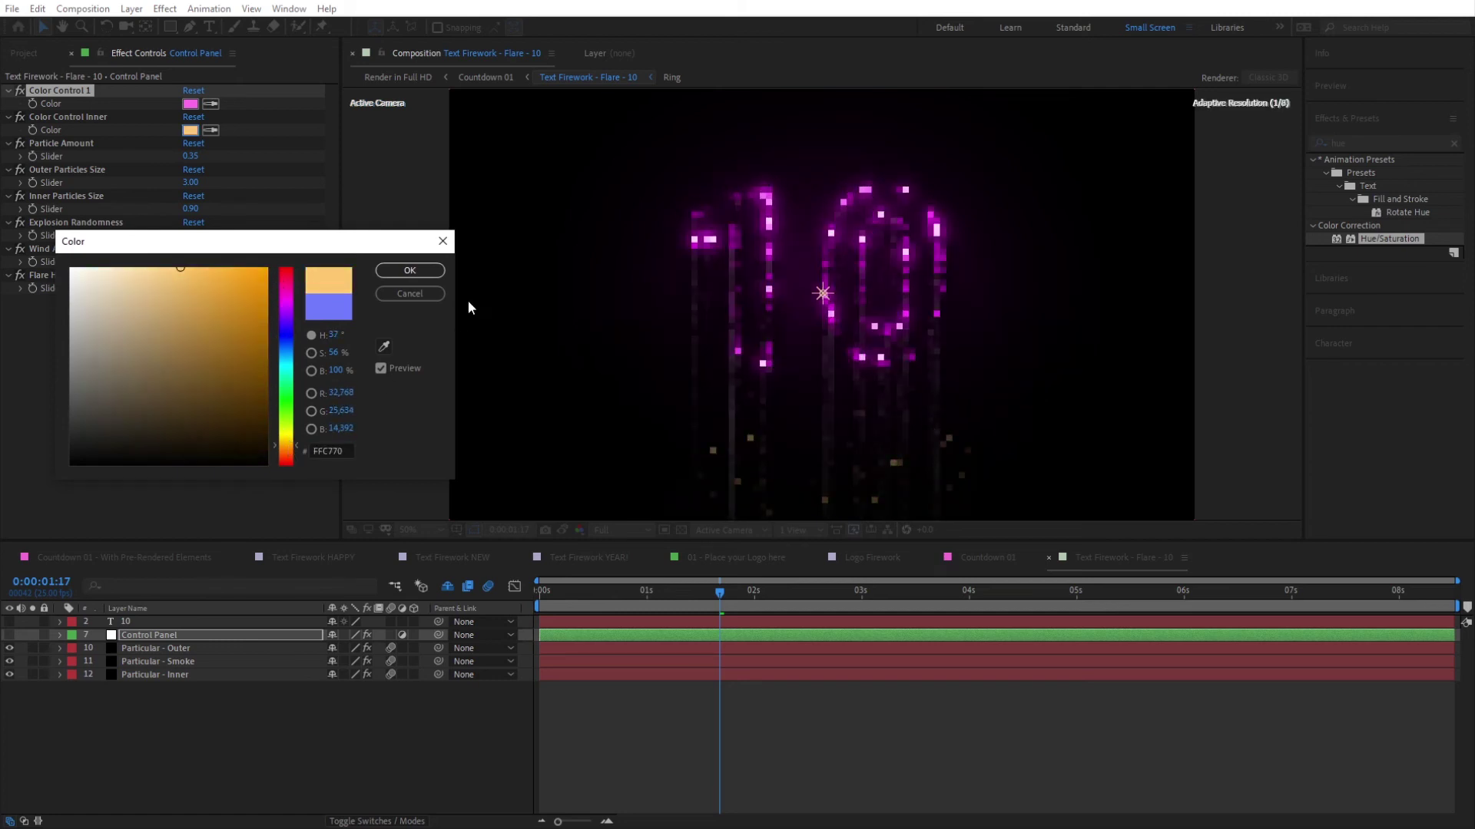
left_click(430, 270)
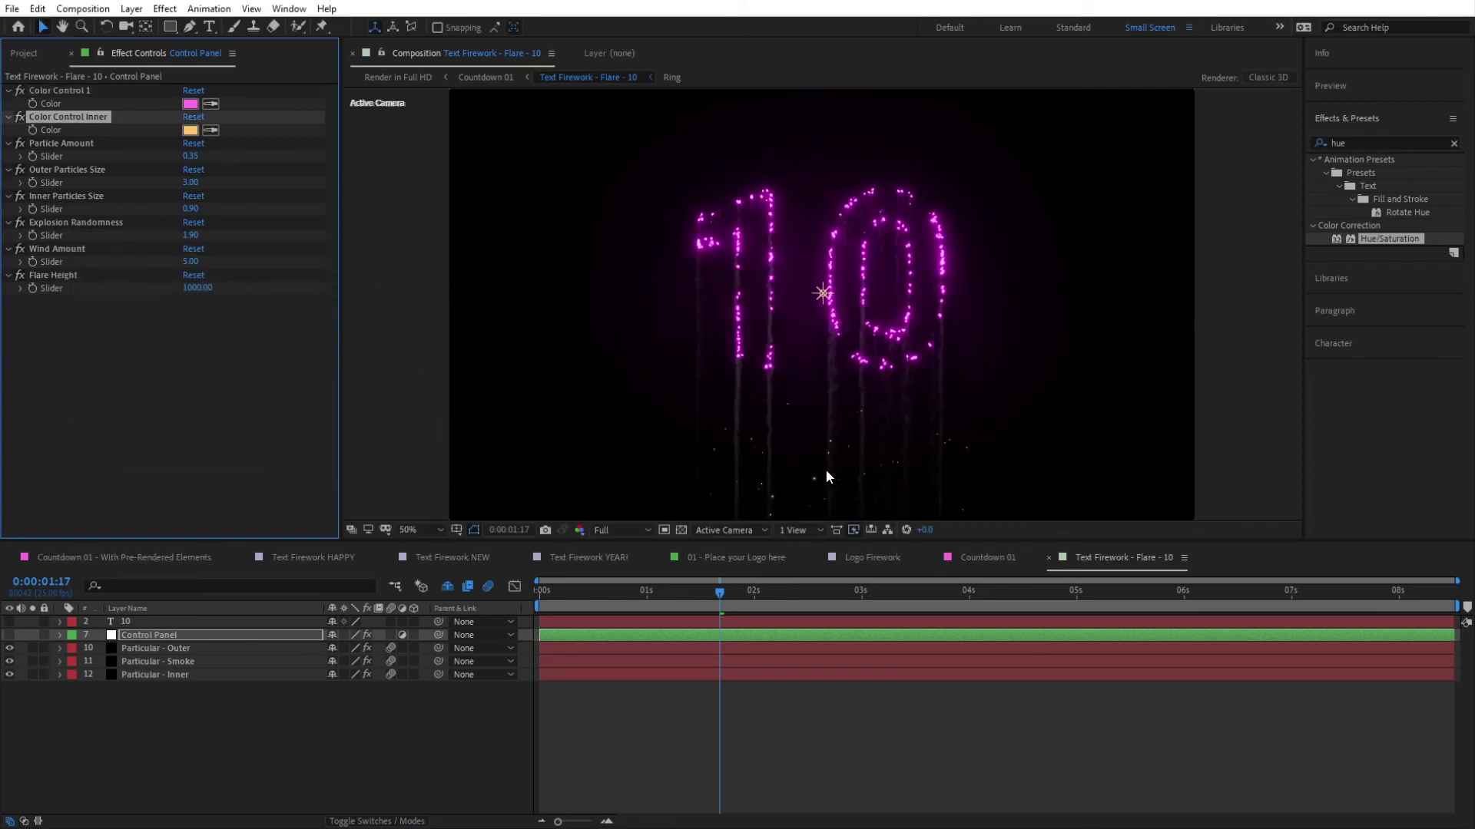
Step: Set the Particle Amount to 0.5 and go to 0:00:01:15 in the timeline
left_click(190, 156)
type("0.5")
key("Return")
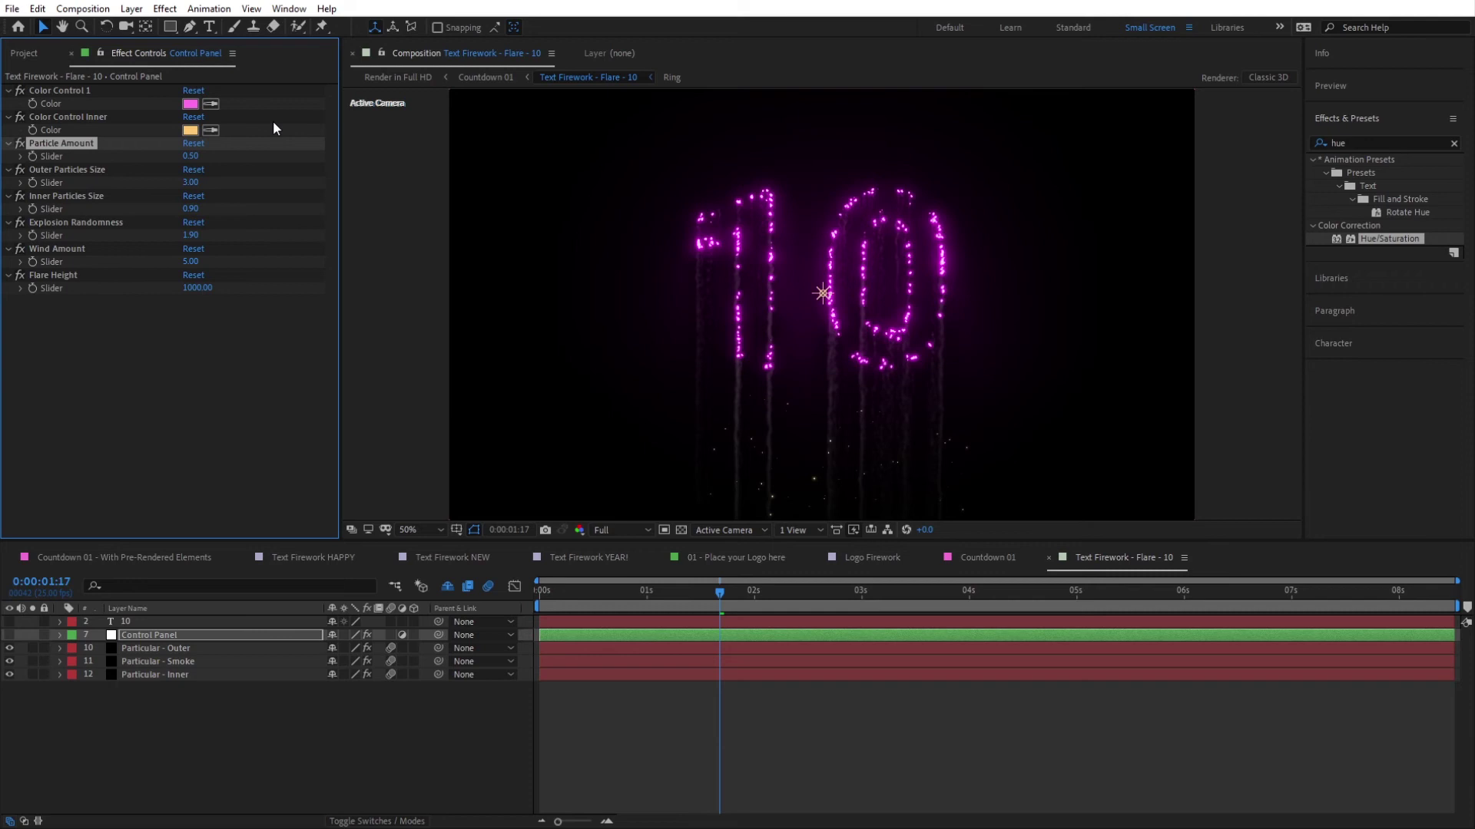
left_click(712, 592)
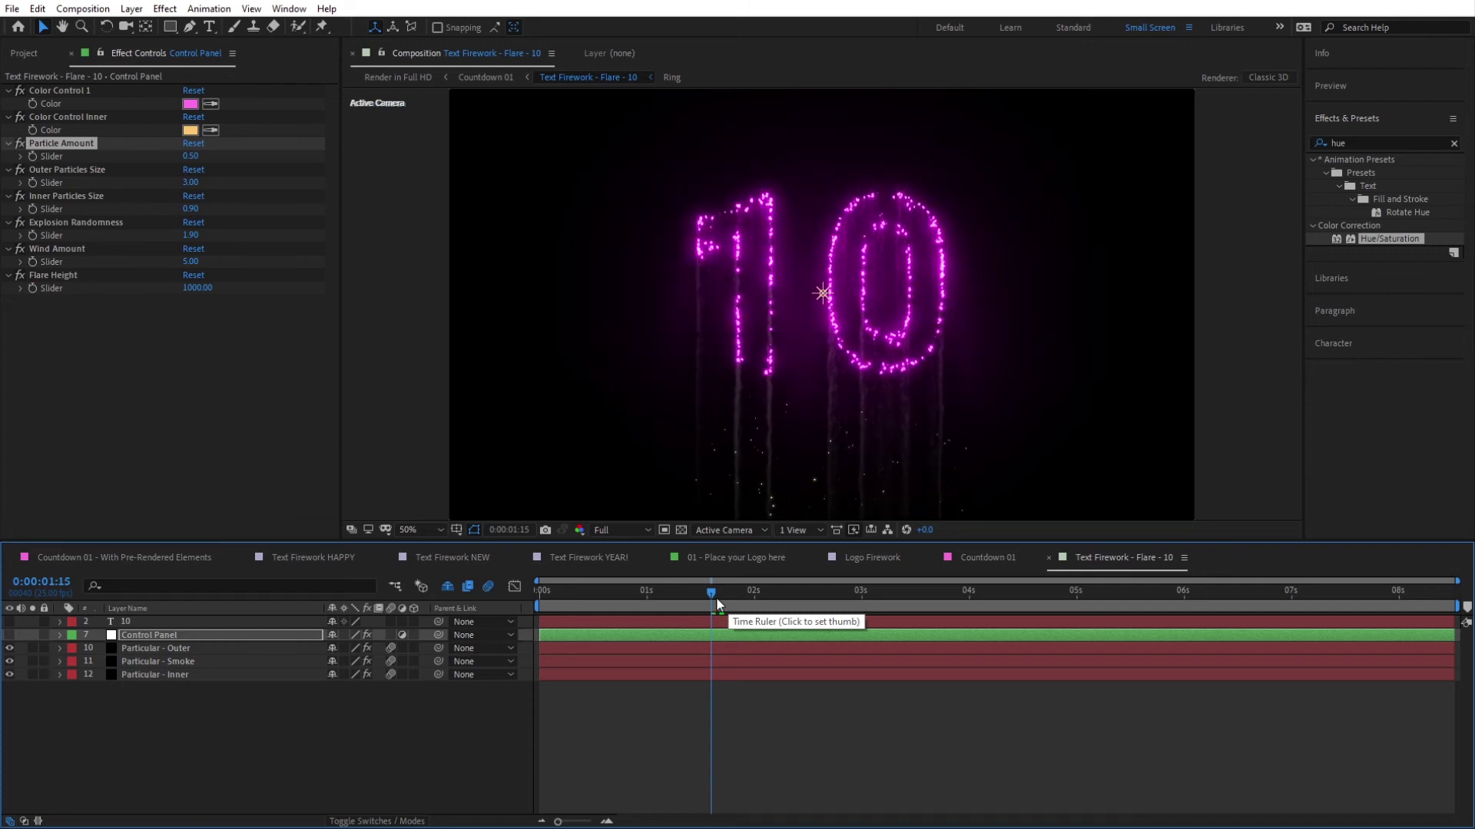
Step: Try a Particle Amount of 2 with an Explosion Randomness of 2 on the 10 firework
left_click(190, 155)
type("2.")
key("Return")
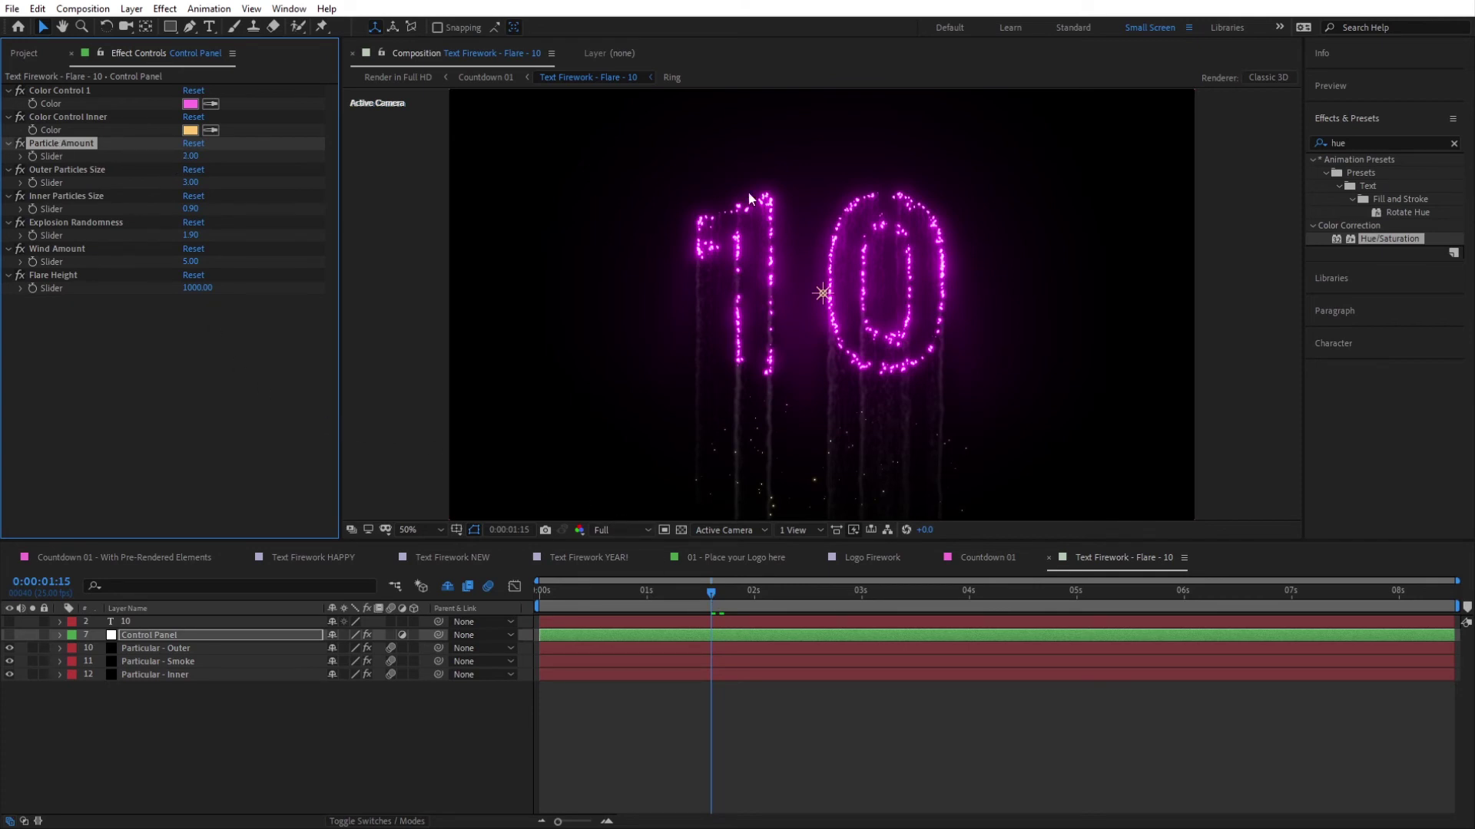
left_click(189, 237)
type("2")
key("Return")
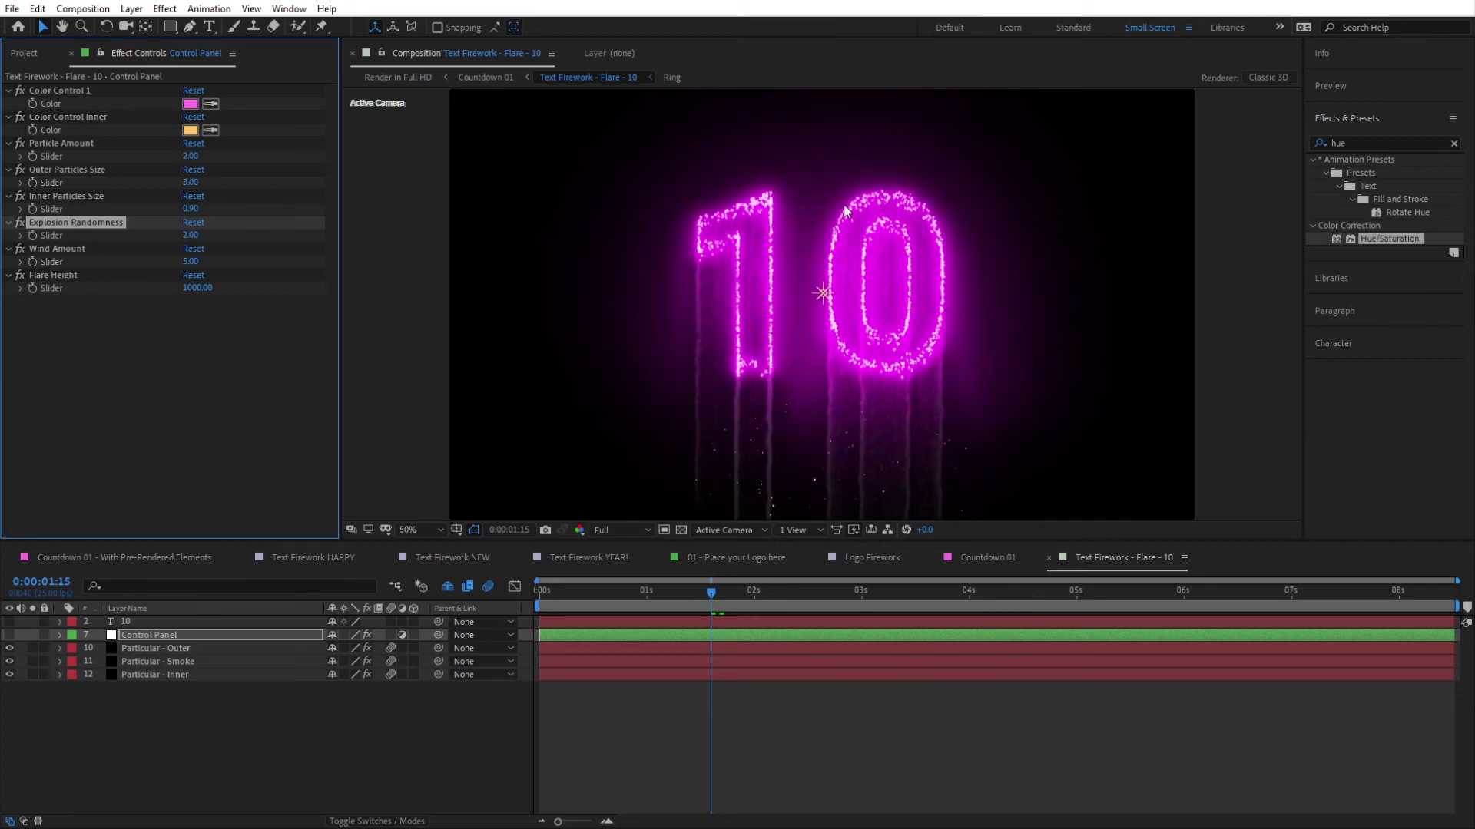
Step: Lower the Particle Amount to 1 and then to 0.5
left_click(190, 155)
type("1")
key("Return")
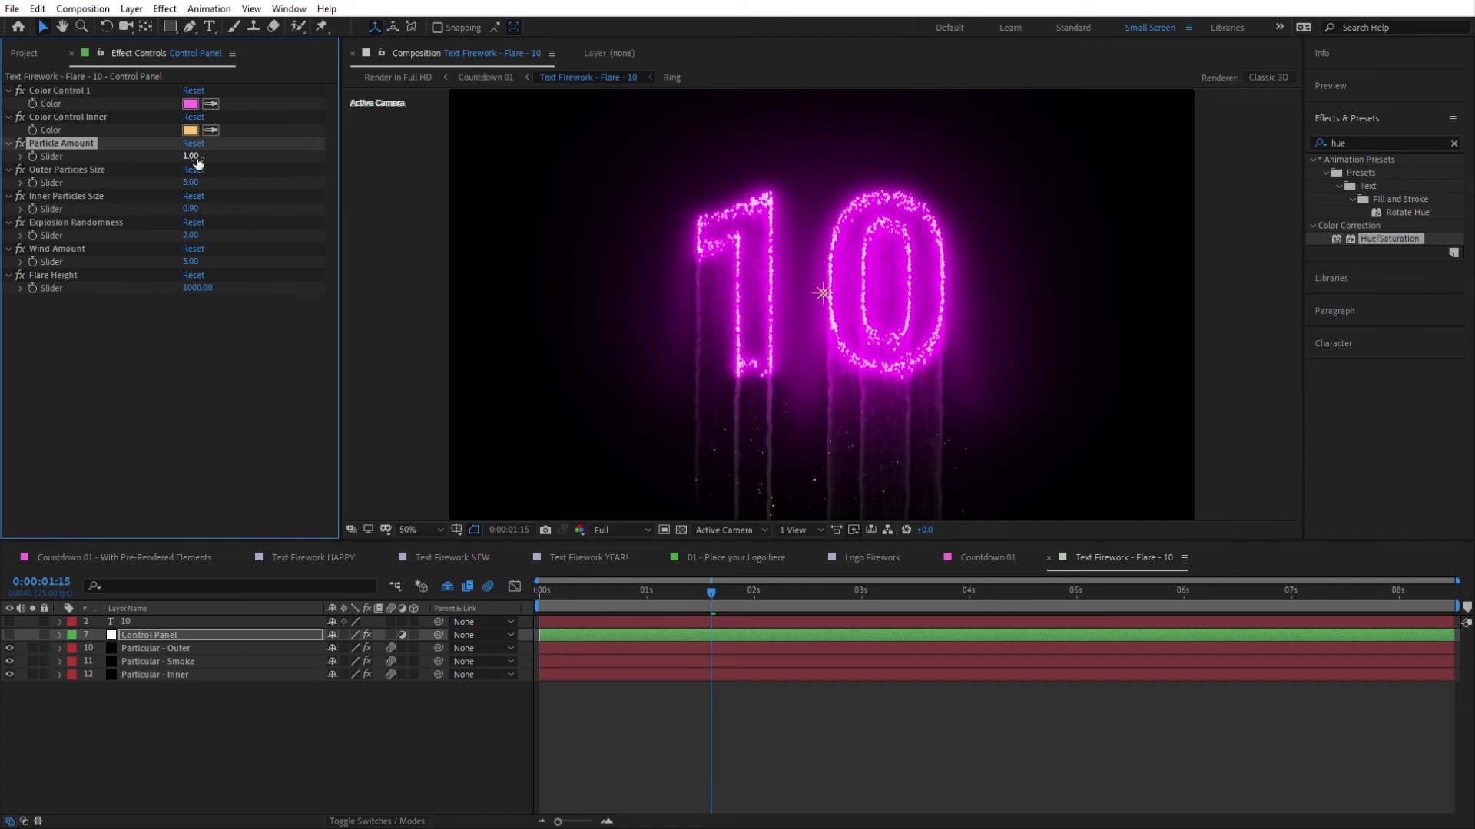
left_click(196, 158)
type("0.5")
key("Return")
Step: Set the Explosion Randomness to 1 and then raise it to 1.8
left_click(190, 235)
type("1")
key("Return")
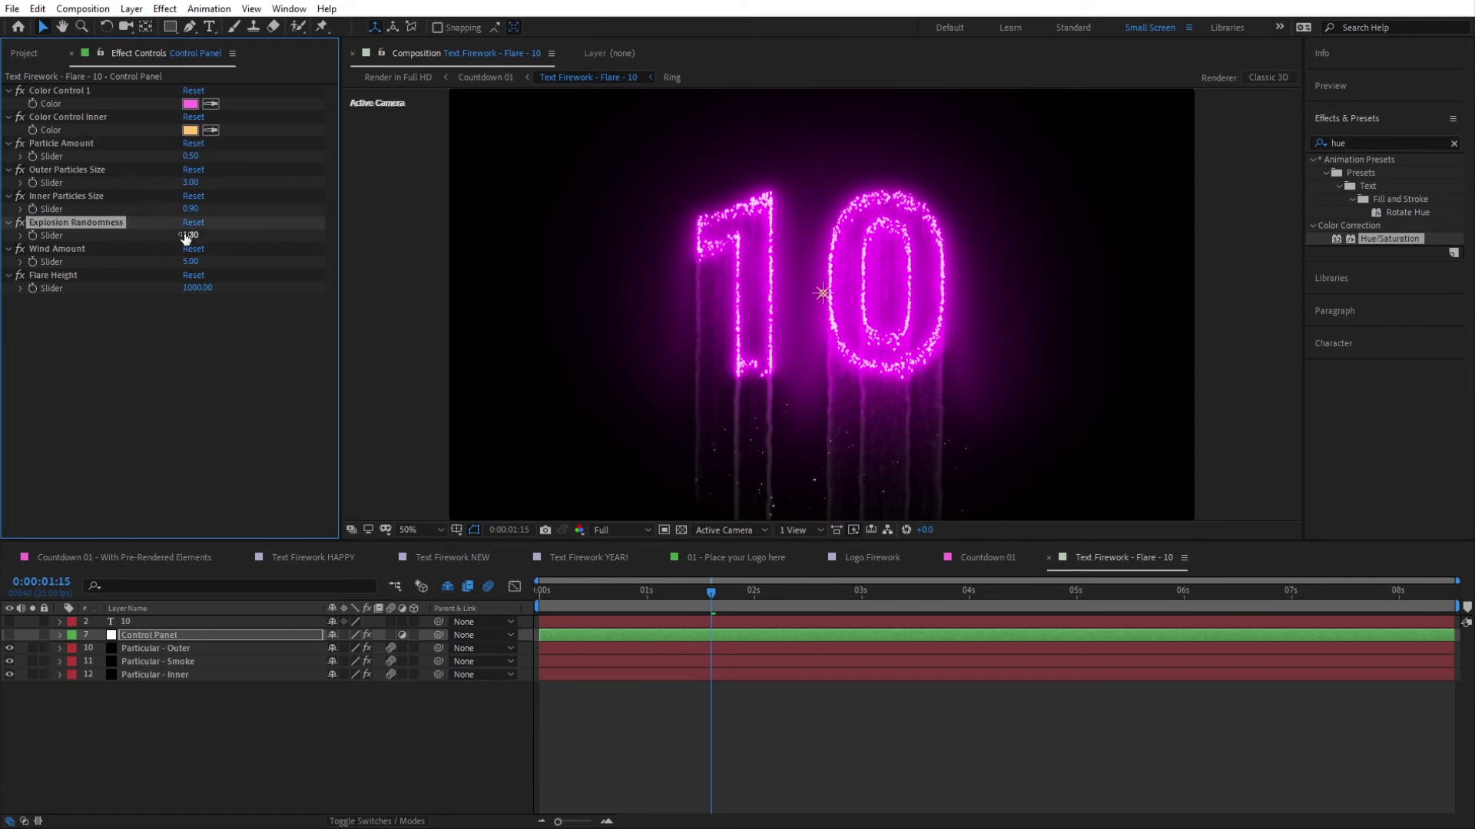
left_click_drag(185, 238, 520, 244)
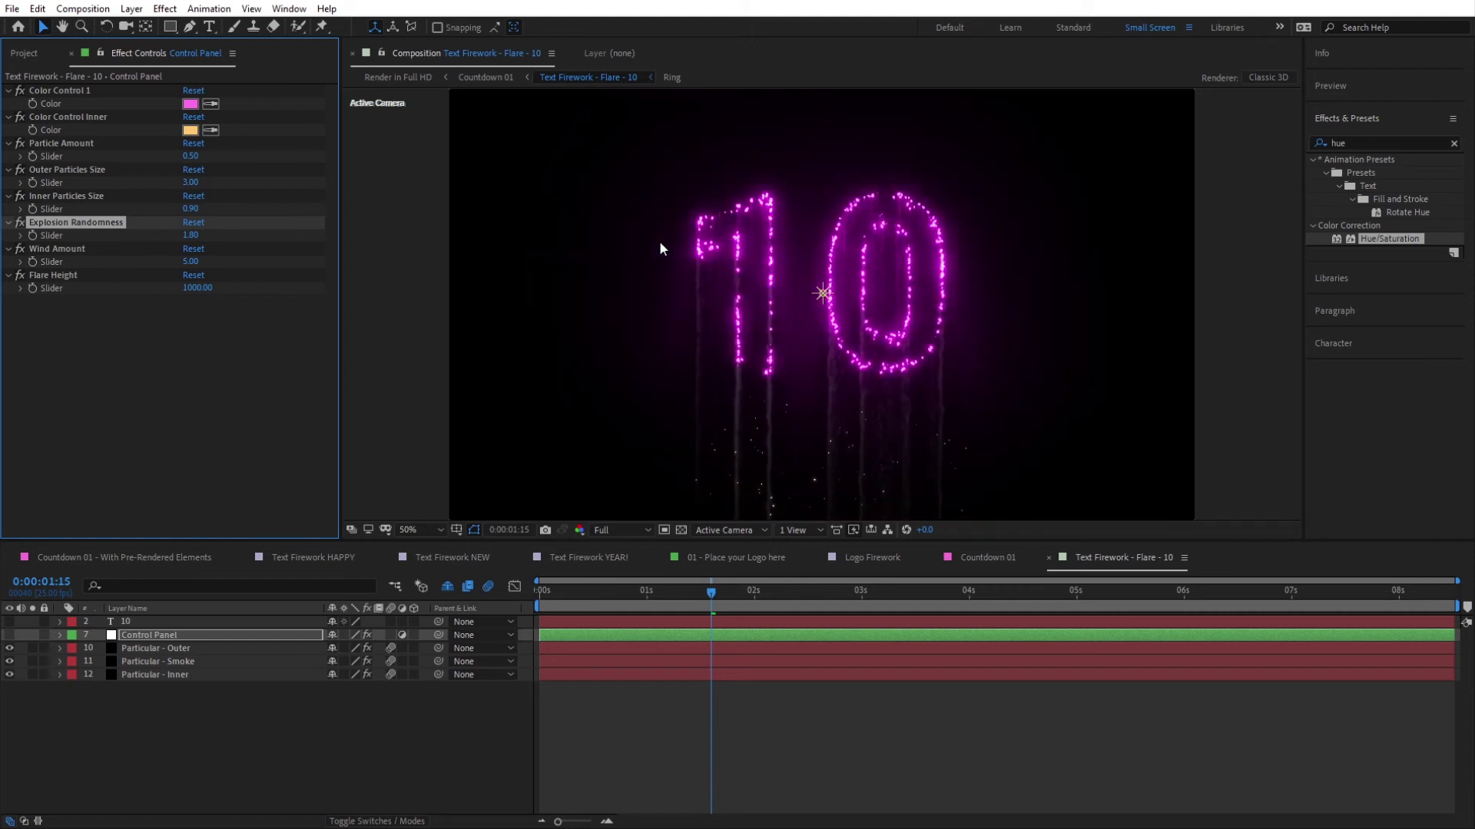
Step: Try Outer Particles Size values of 10 and 1, then set it to 3
left_click(73, 171)
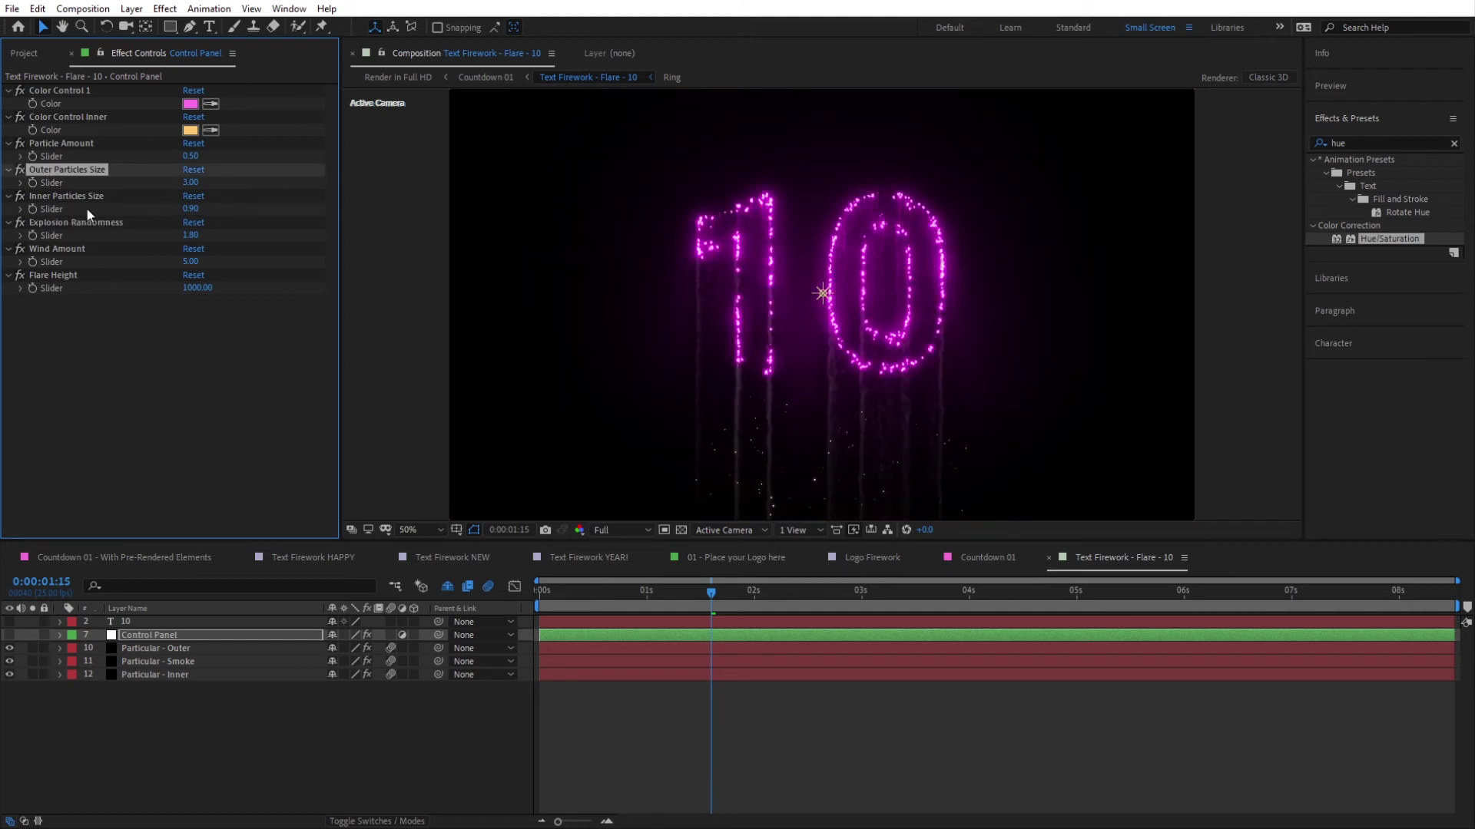
left_click(188, 183)
type("10")
key("Return")
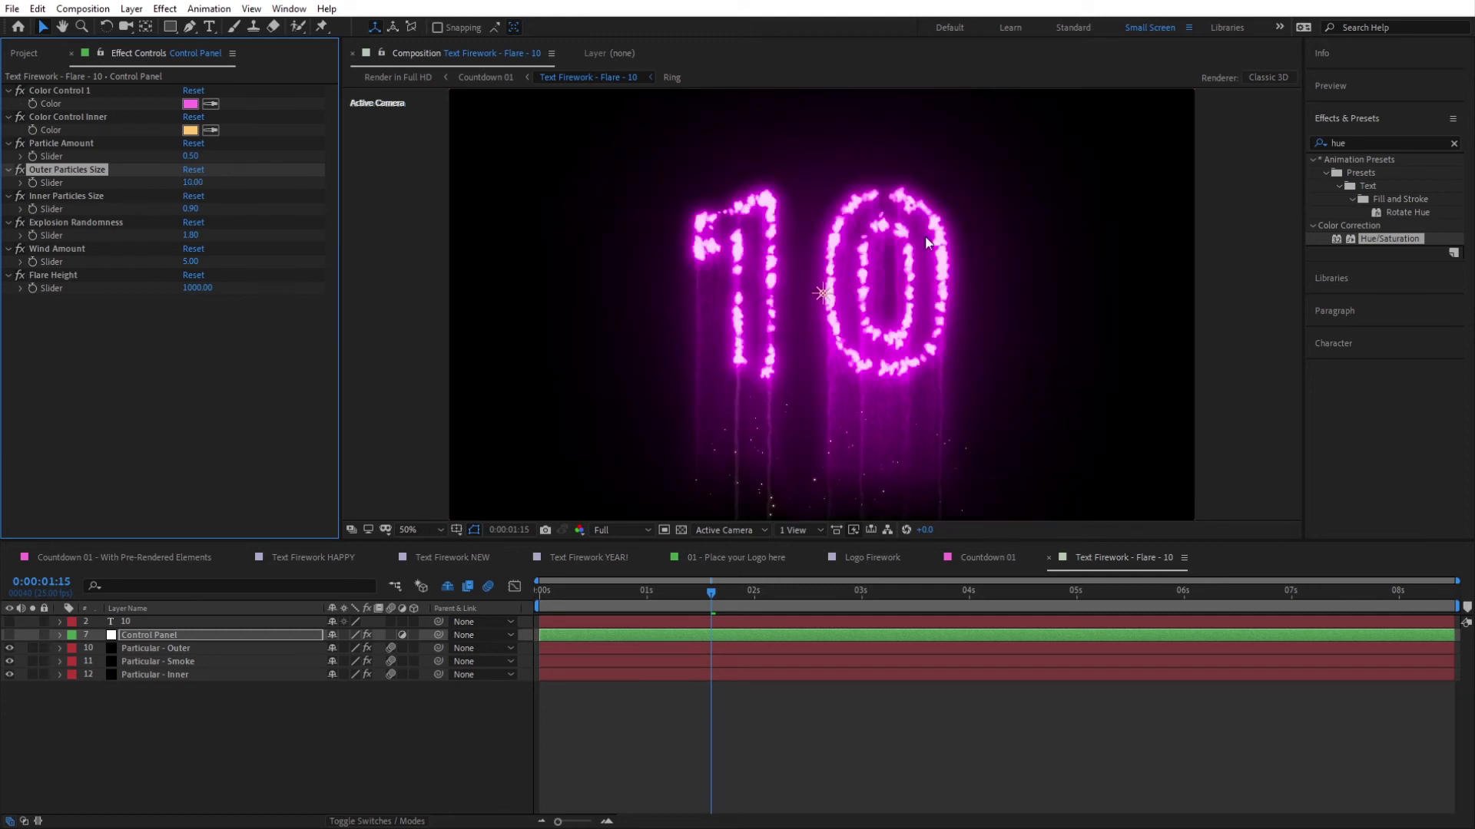
left_click(190, 183)
type("01")
key("Return")
left_click(190, 183)
type("3")
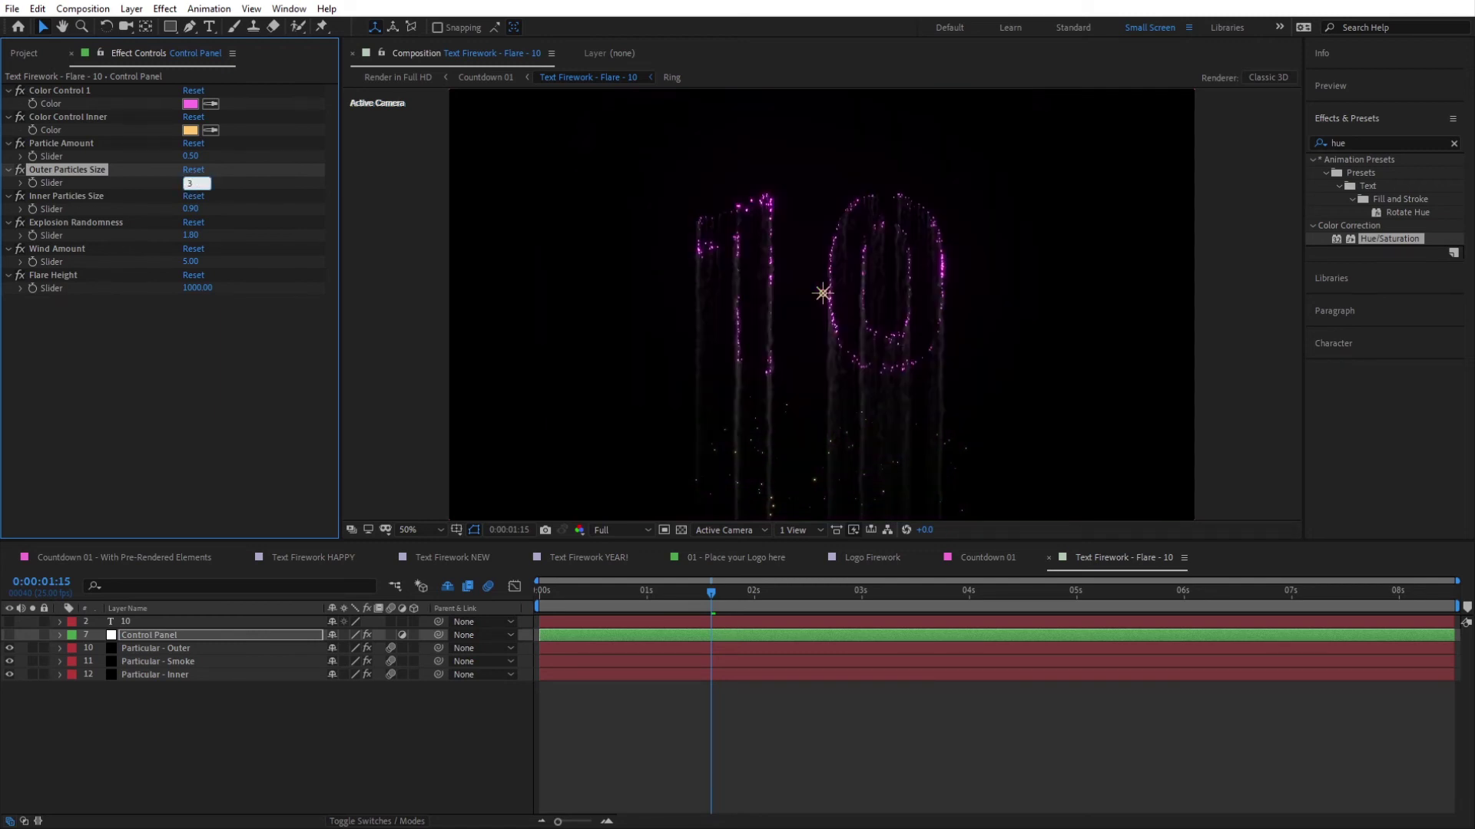
key("Return")
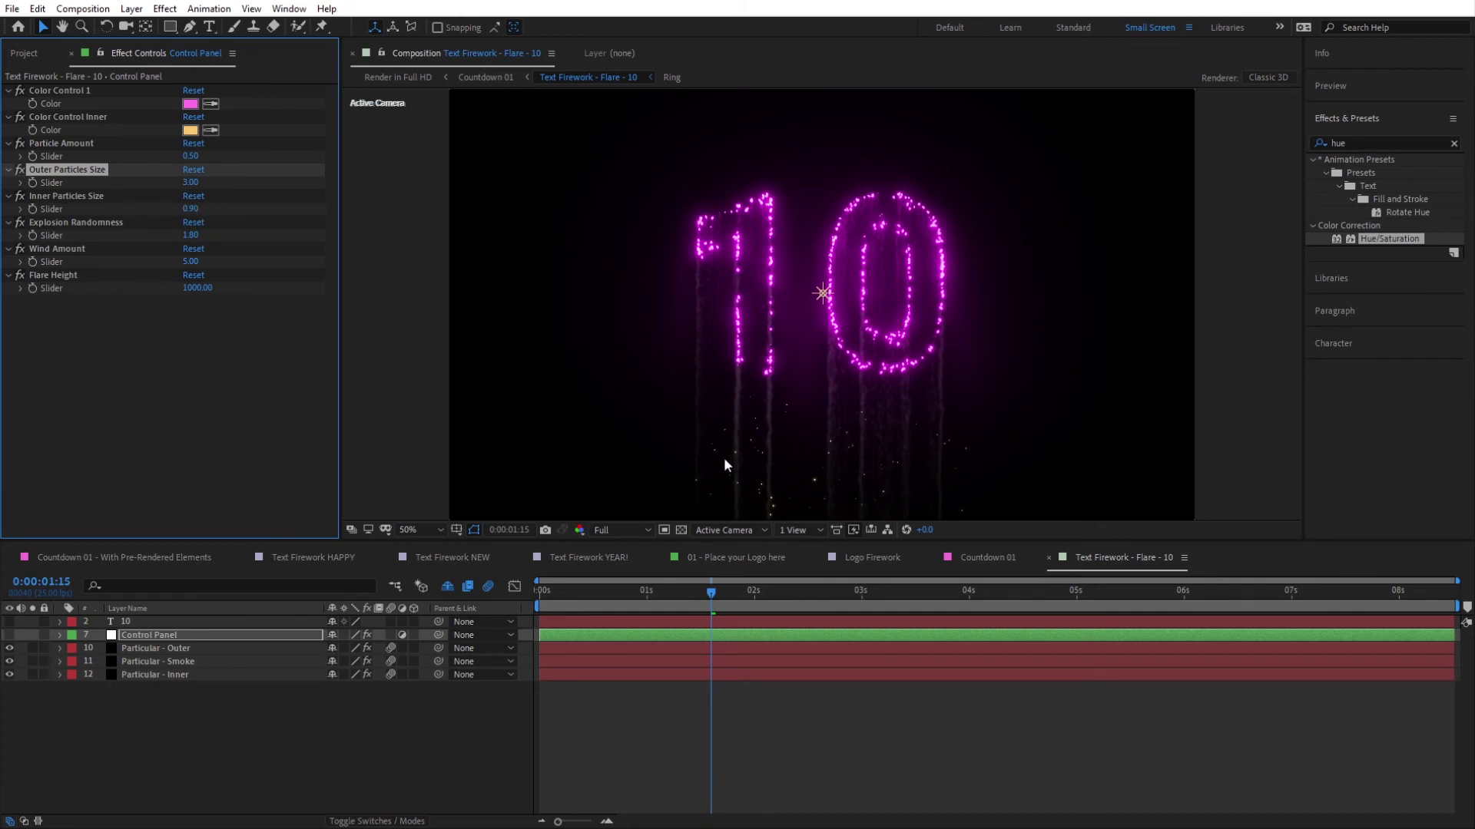
Step: Try an Explosion Randomness of 0, then raise it to 5
left_click(191, 235)
type("0")
key("Return")
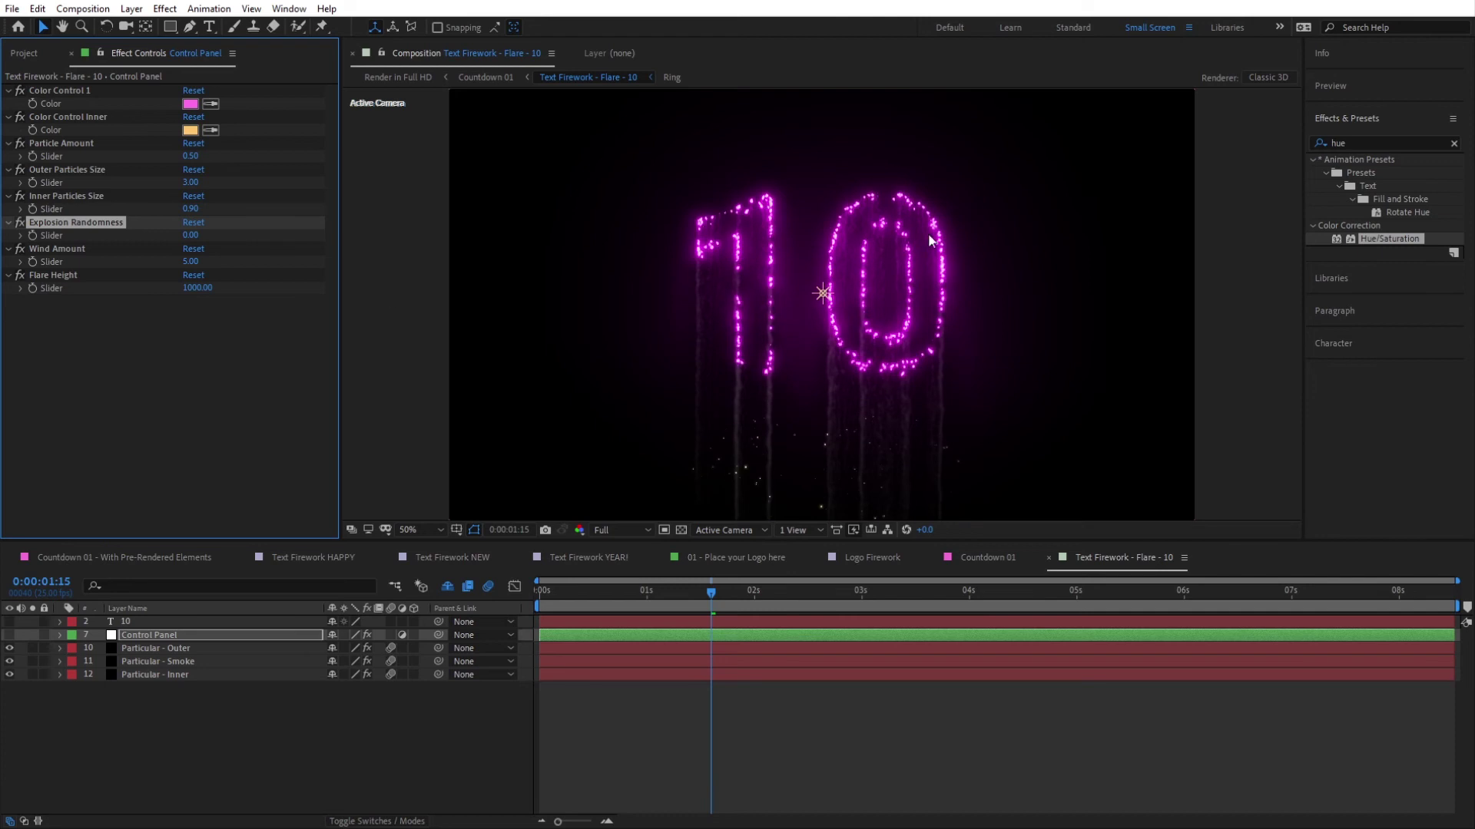
left_click(190, 235)
key("Return")
left_click_drag(190, 236, 619, 237)
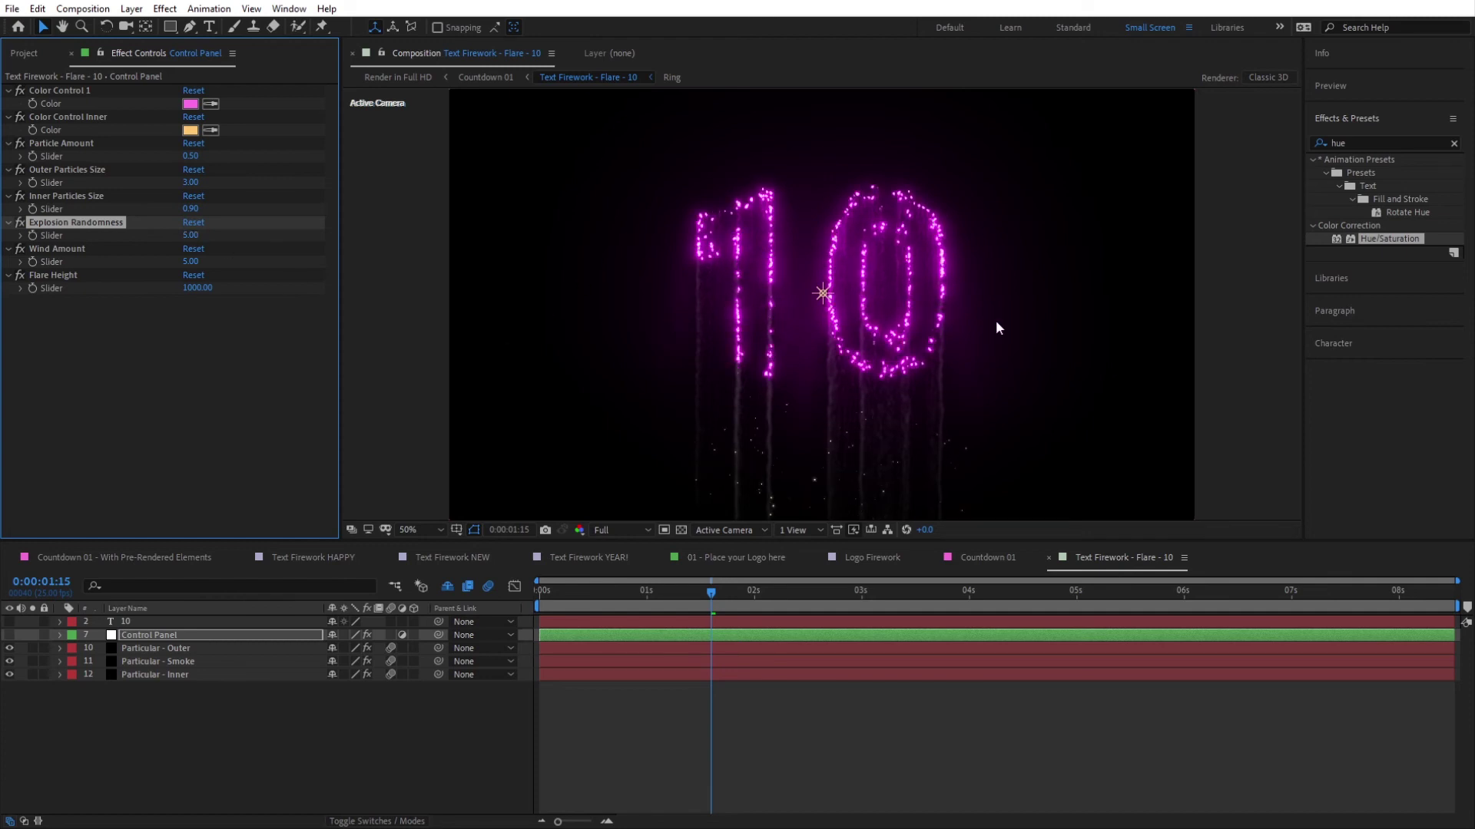
Step: Try an Explosion Randomness of 20, then restore it to 5
left_click(190, 236)
type("20")
key("Return")
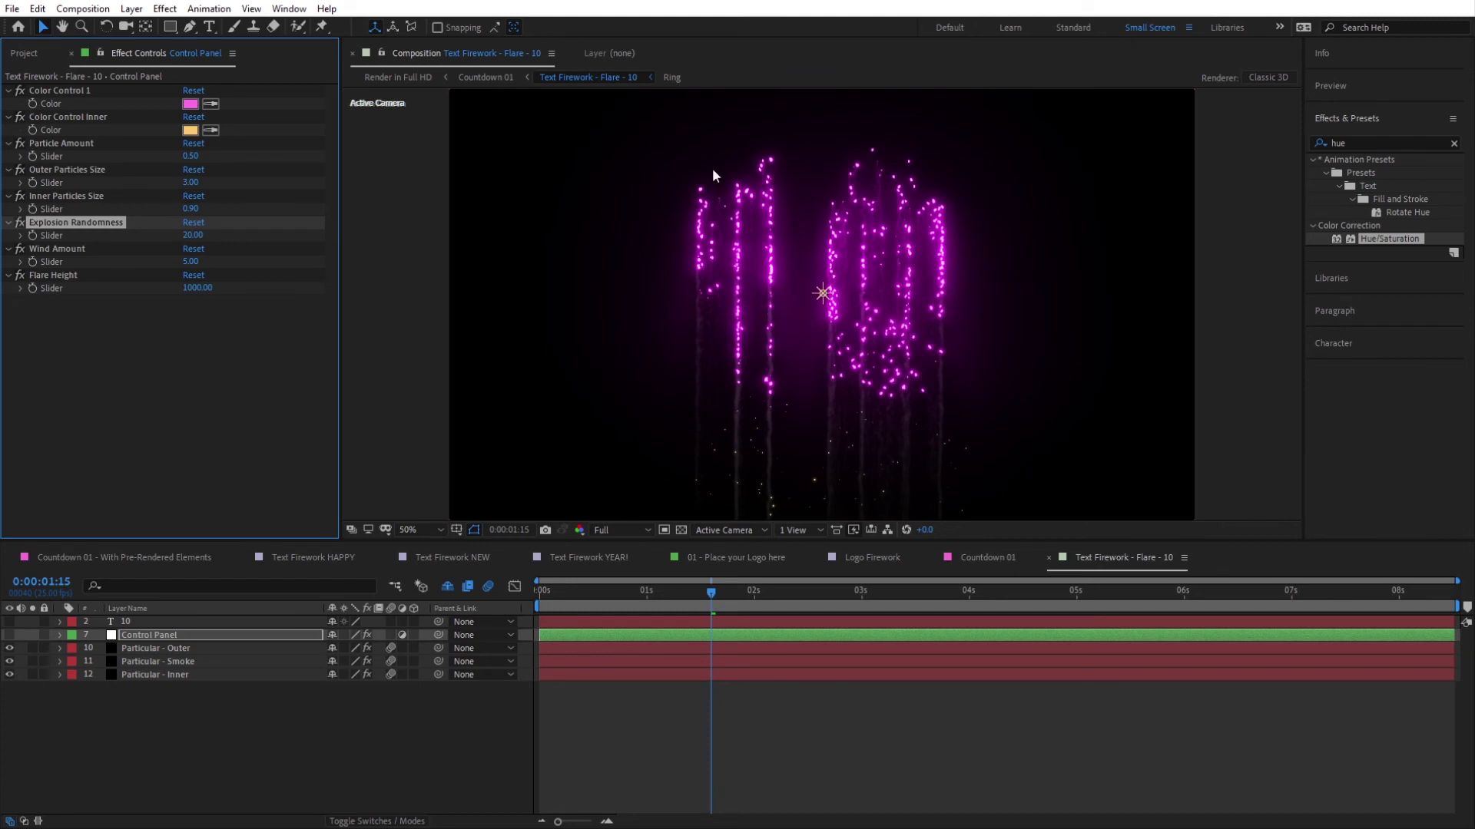
left_click(192, 235)
type("5")
key("Return")
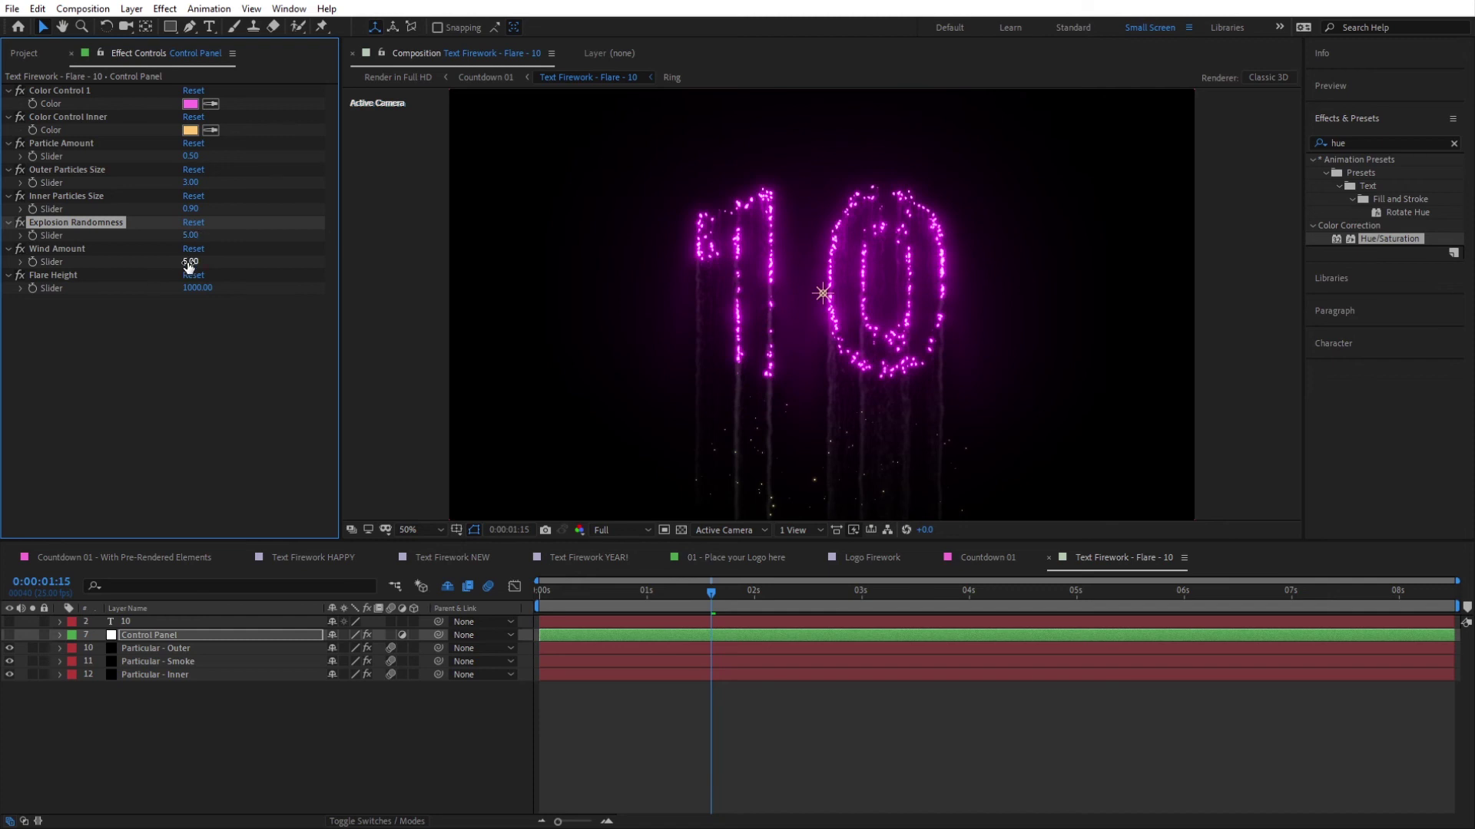
Step: Try a Wind Amount of 100, then set it to -100 to blow the firework the opposite way
left_click(190, 262)
type("100")
key("Return")
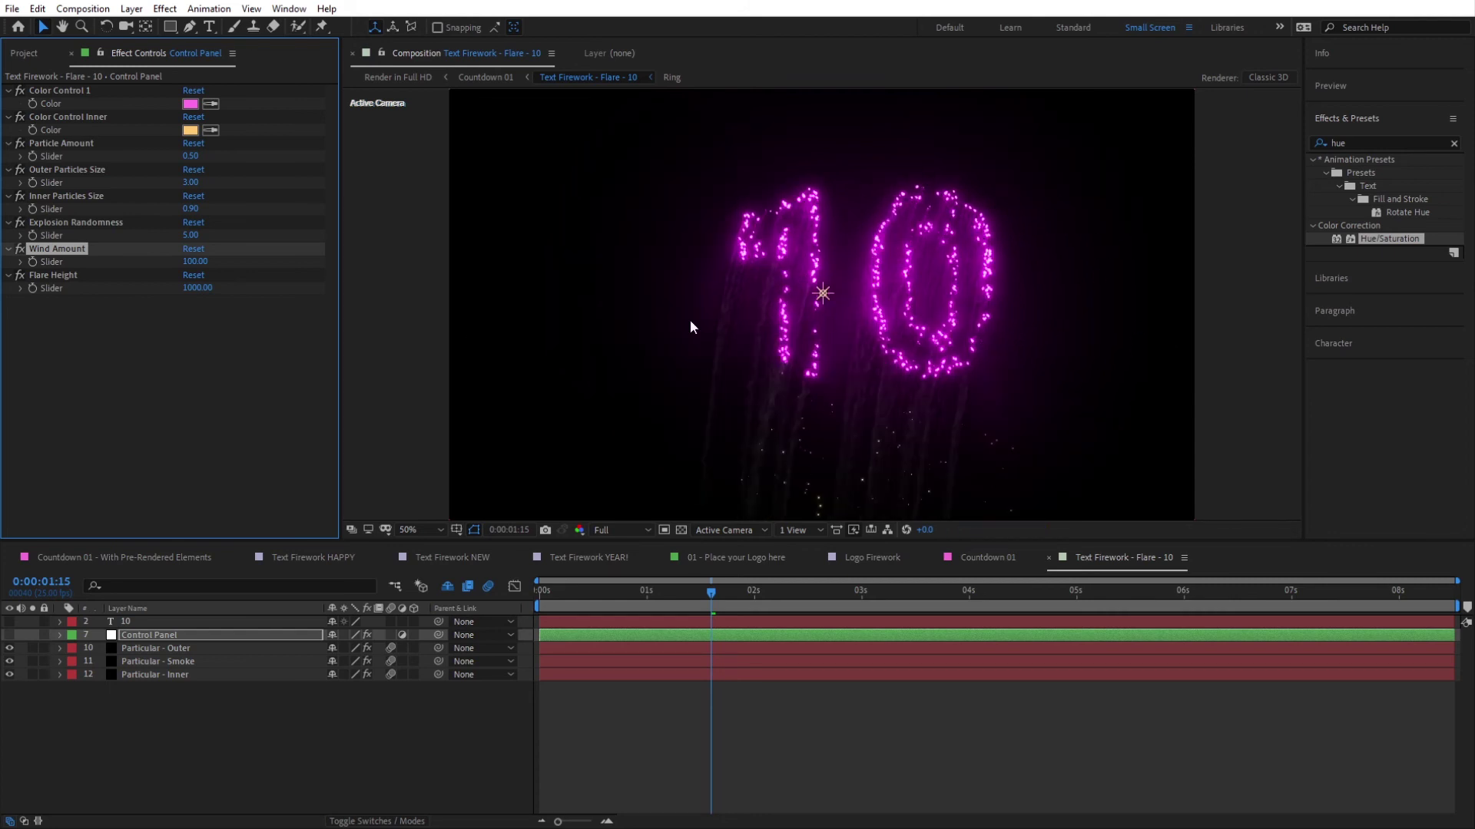
left_click(194, 261)
type("-100")
key("Return")
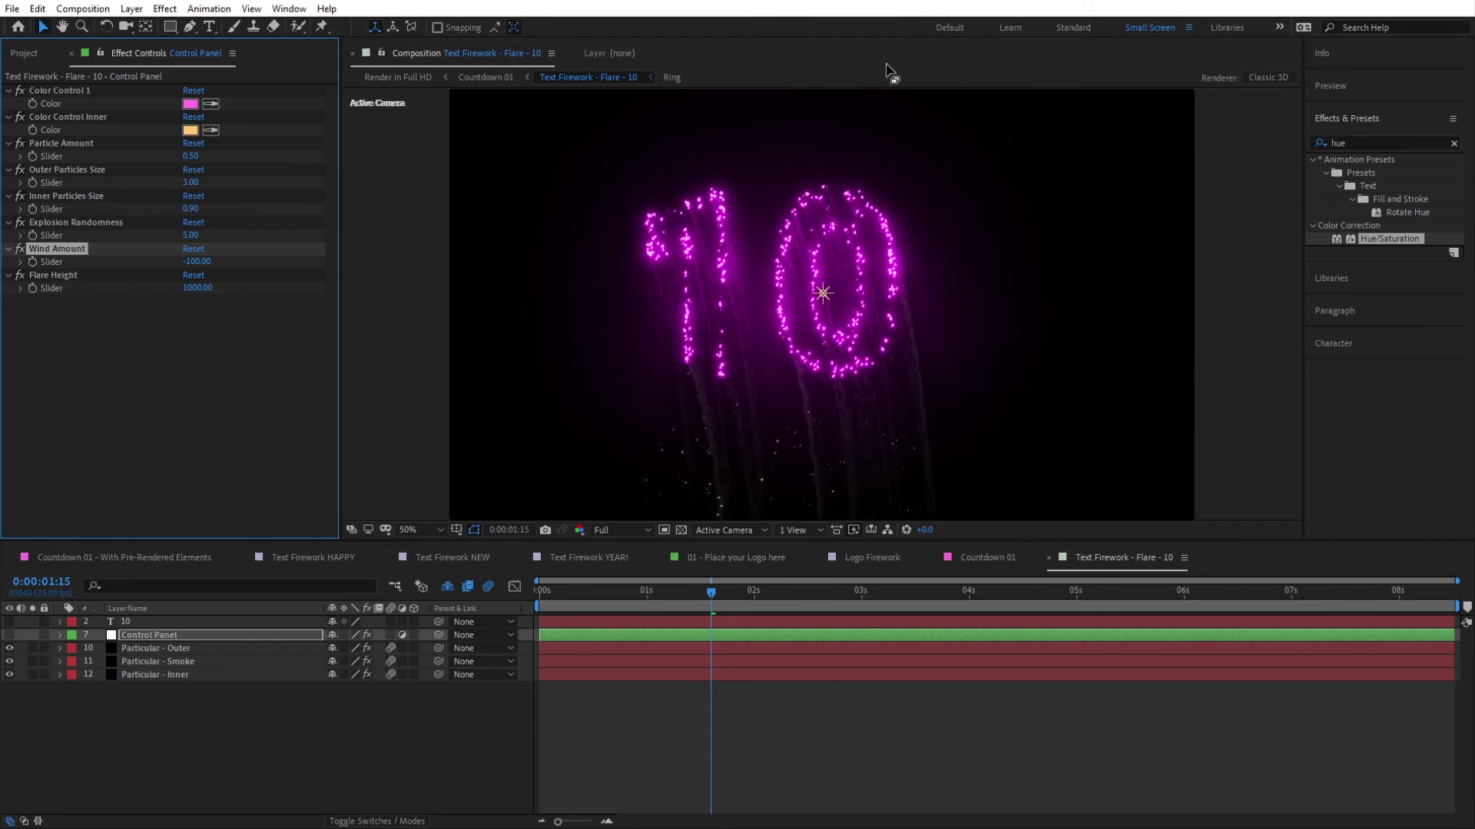
Step: Try a Flare Height of 2000, then set it to 1200
left_click(197, 289)
scroll(715, 389, "down", 2)
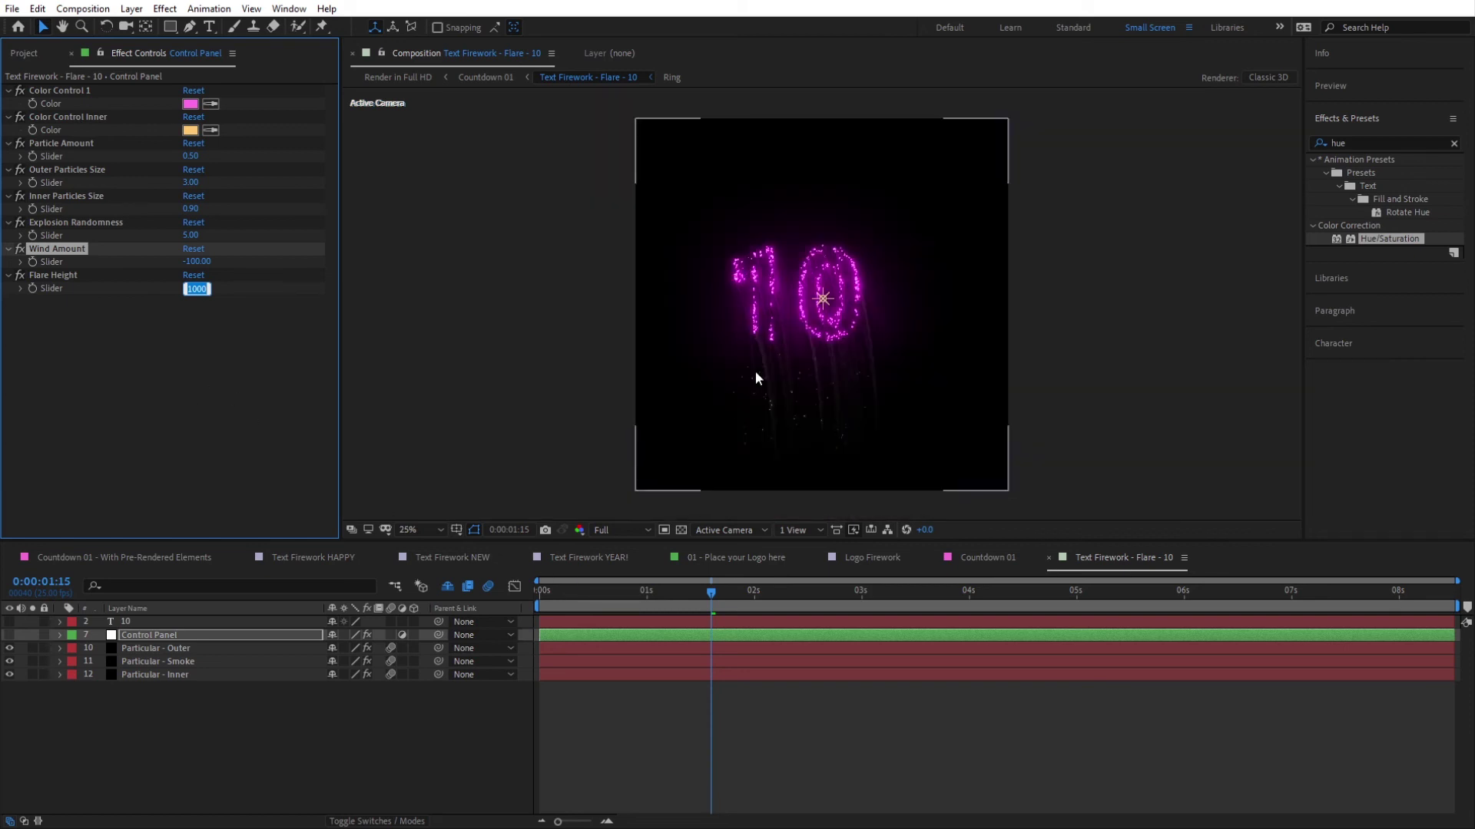
type("2000")
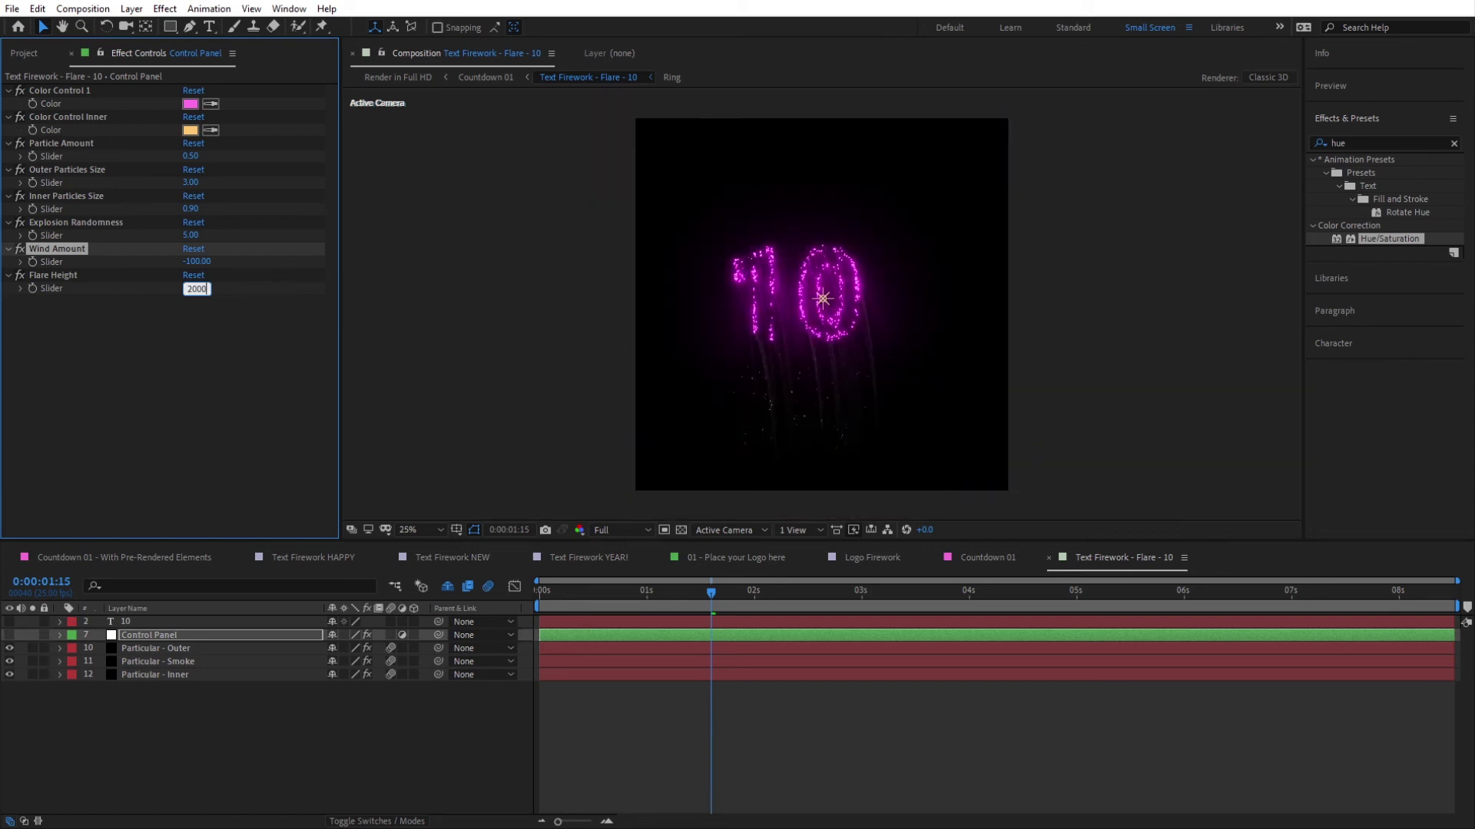
key("Return")
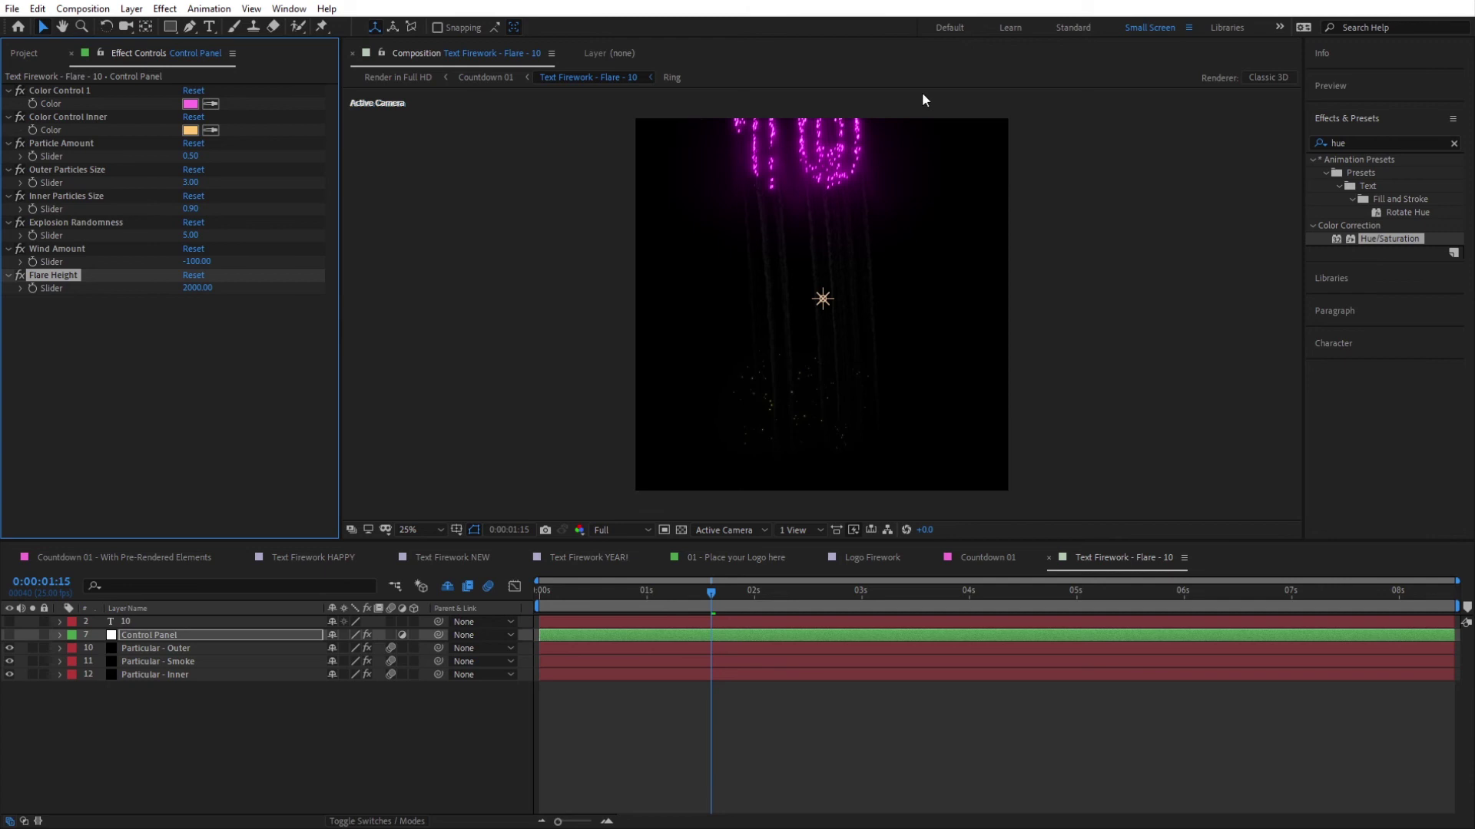
left_click(198, 288)
type("1200")
key("Return")
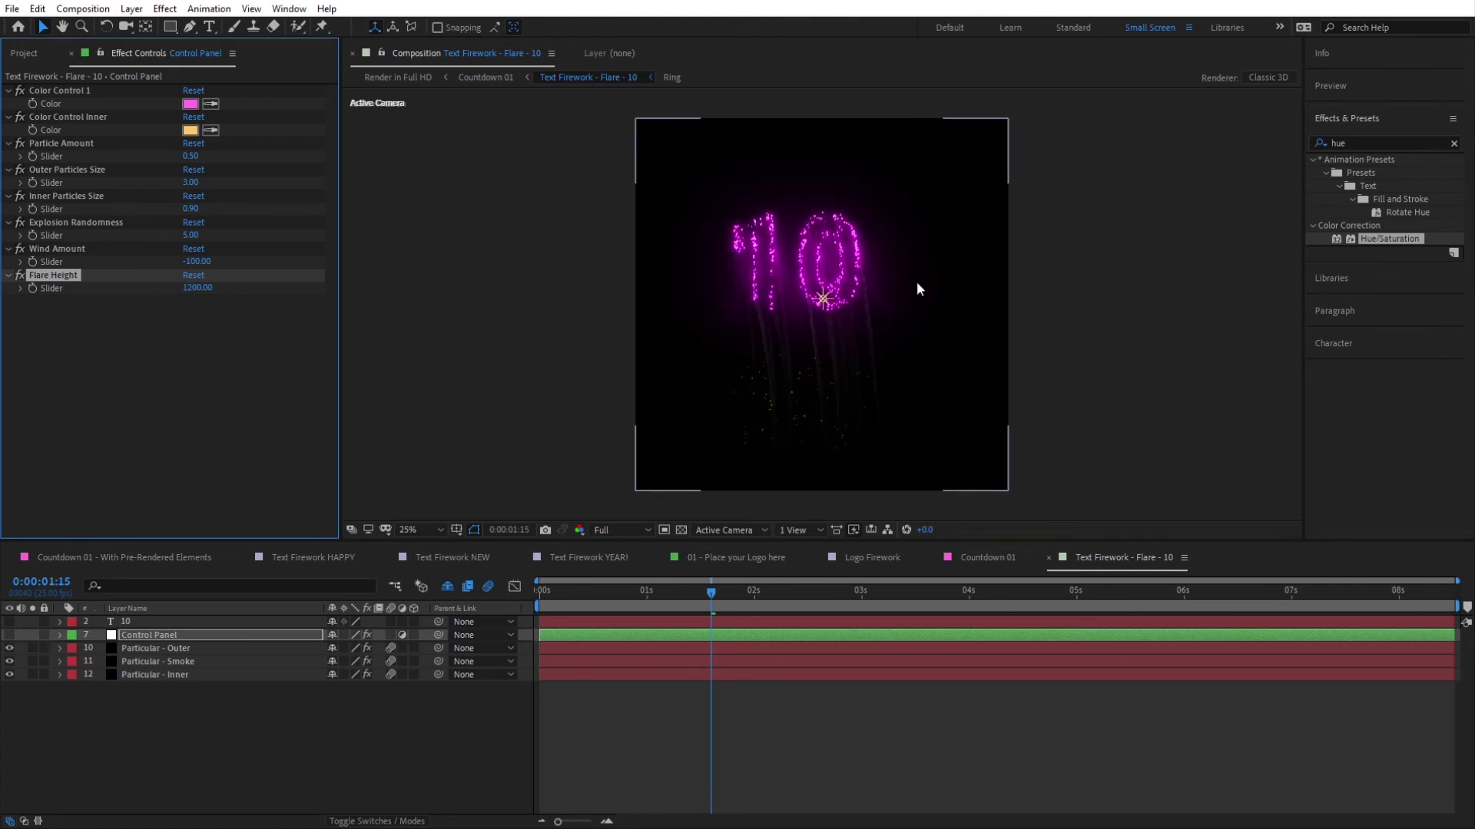
Step: Replace the text of the 10 text layer with TEN
key("period")
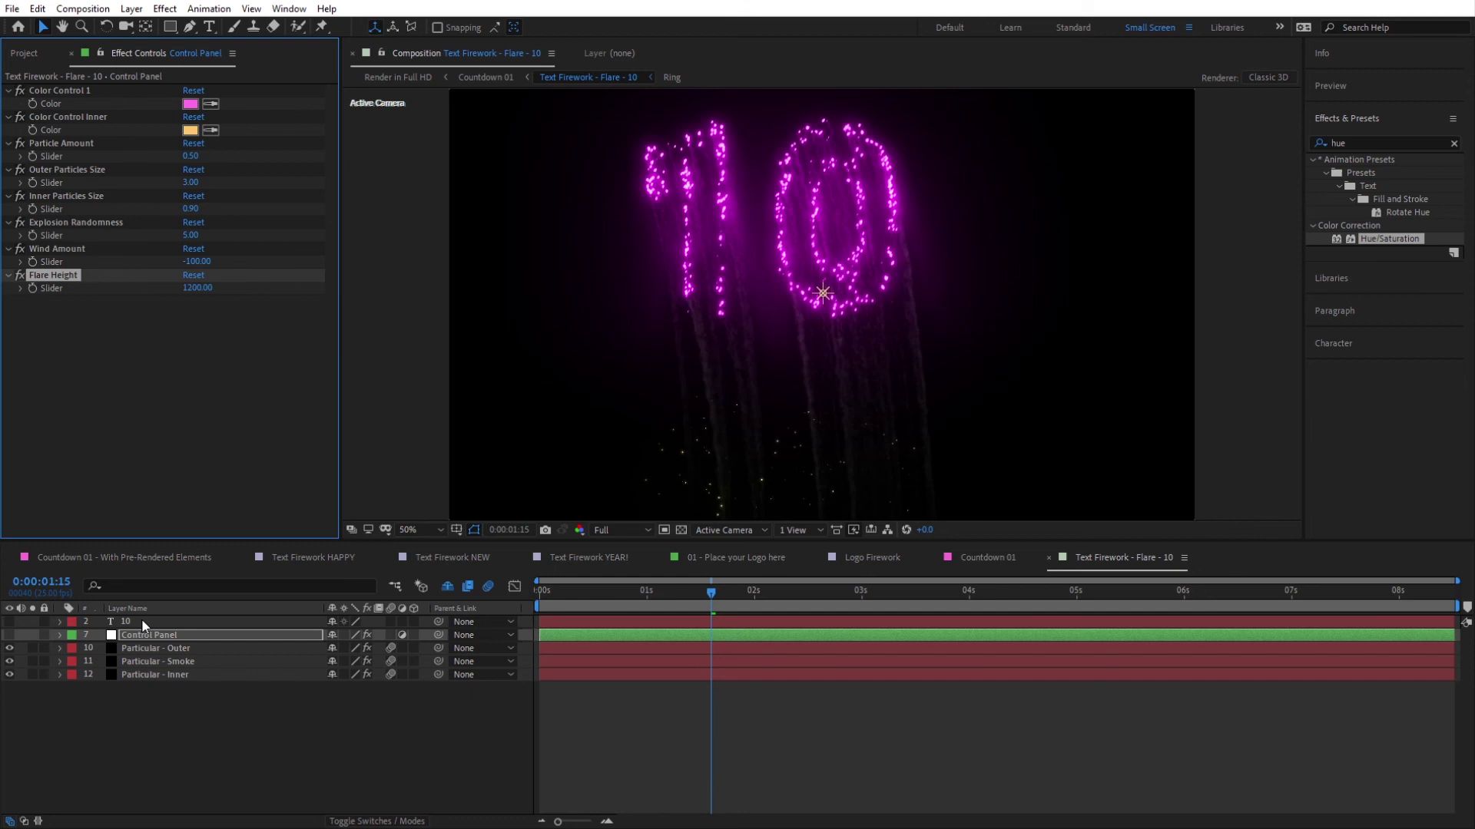
double_click(135, 622)
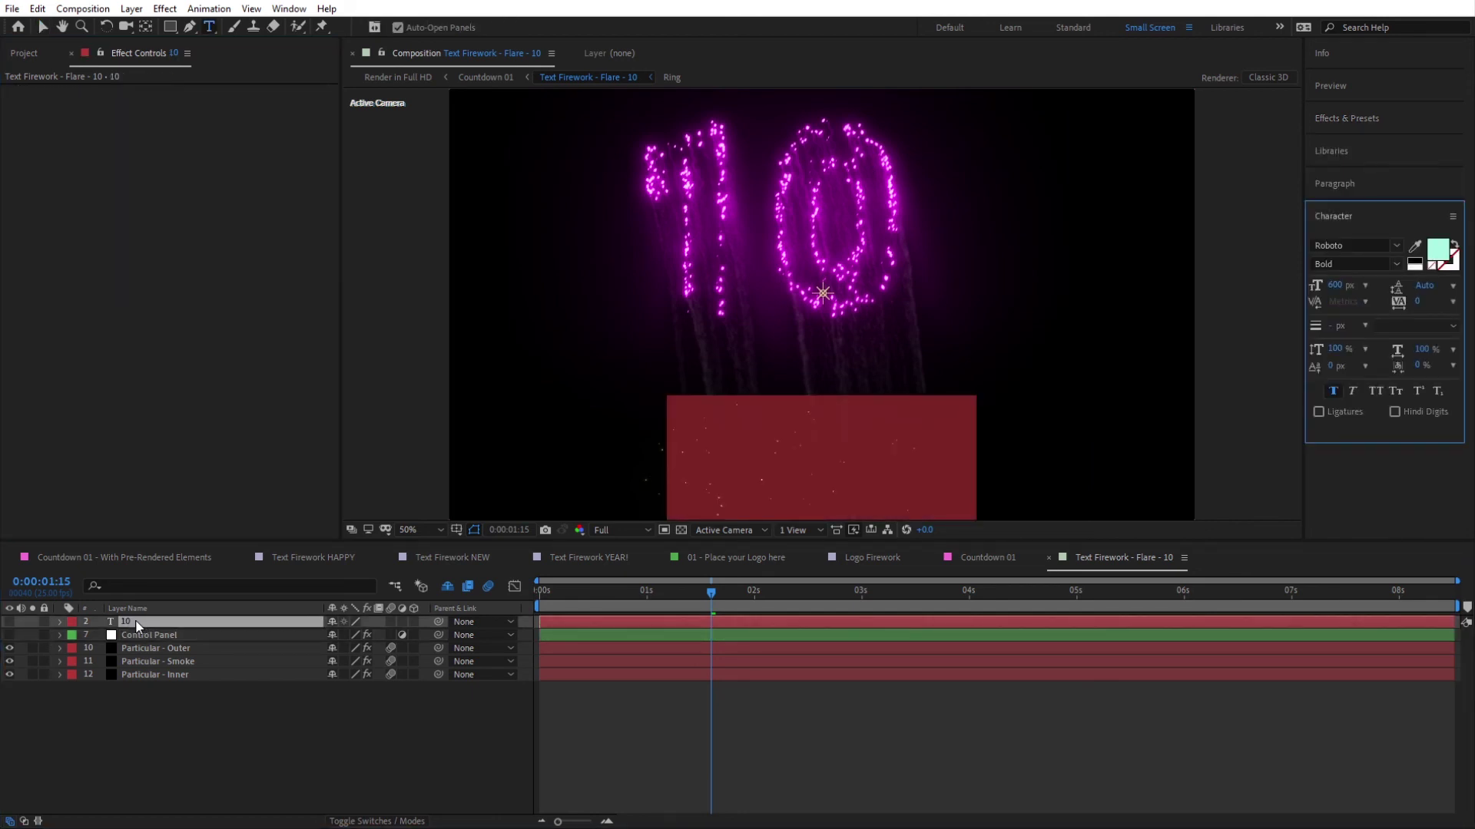
type("TEN")
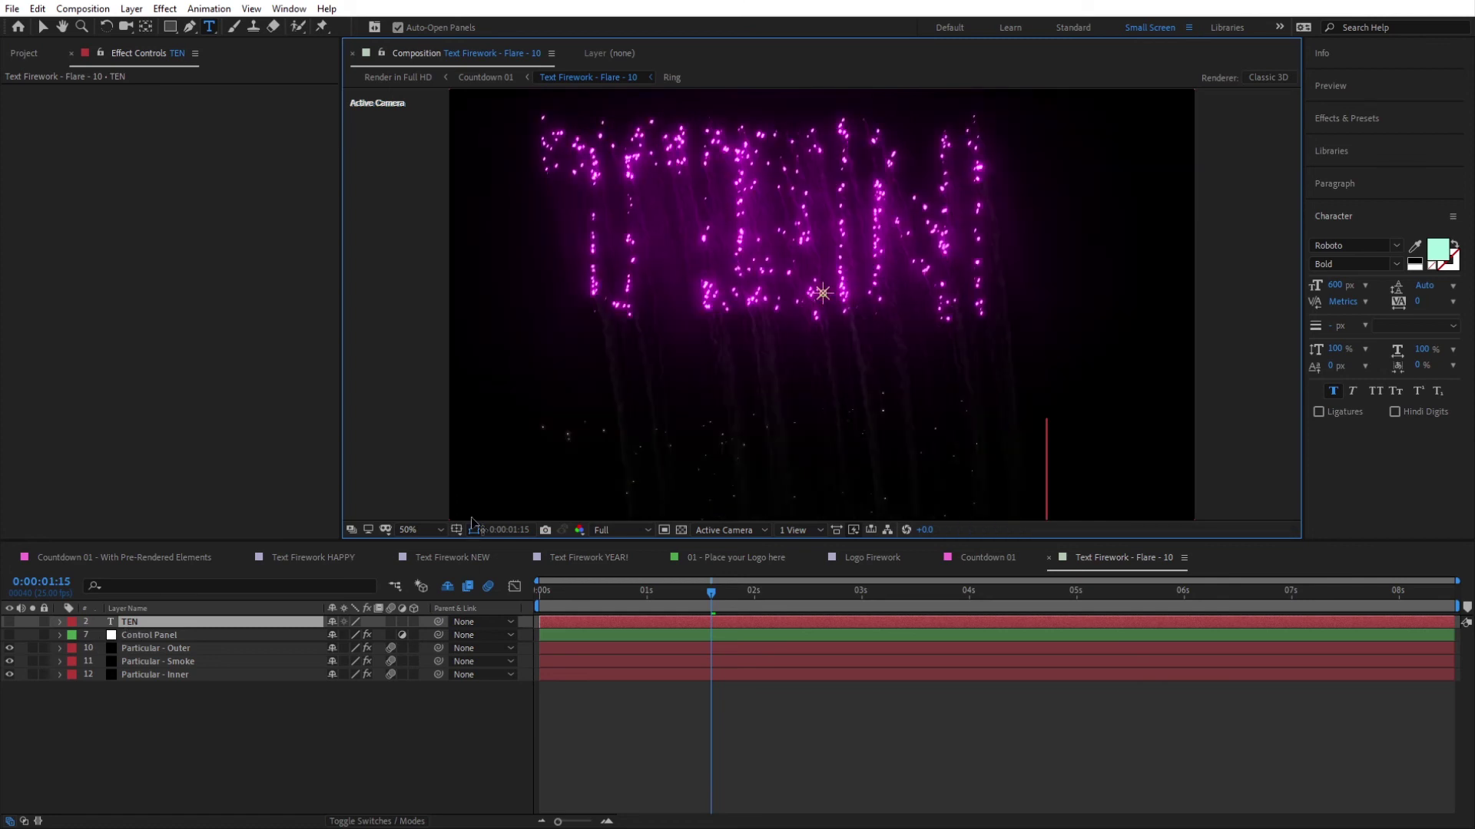
Step: Set the Control Panel layer's Particle Amount to 2 for the TEN firework
left_click(154, 637)
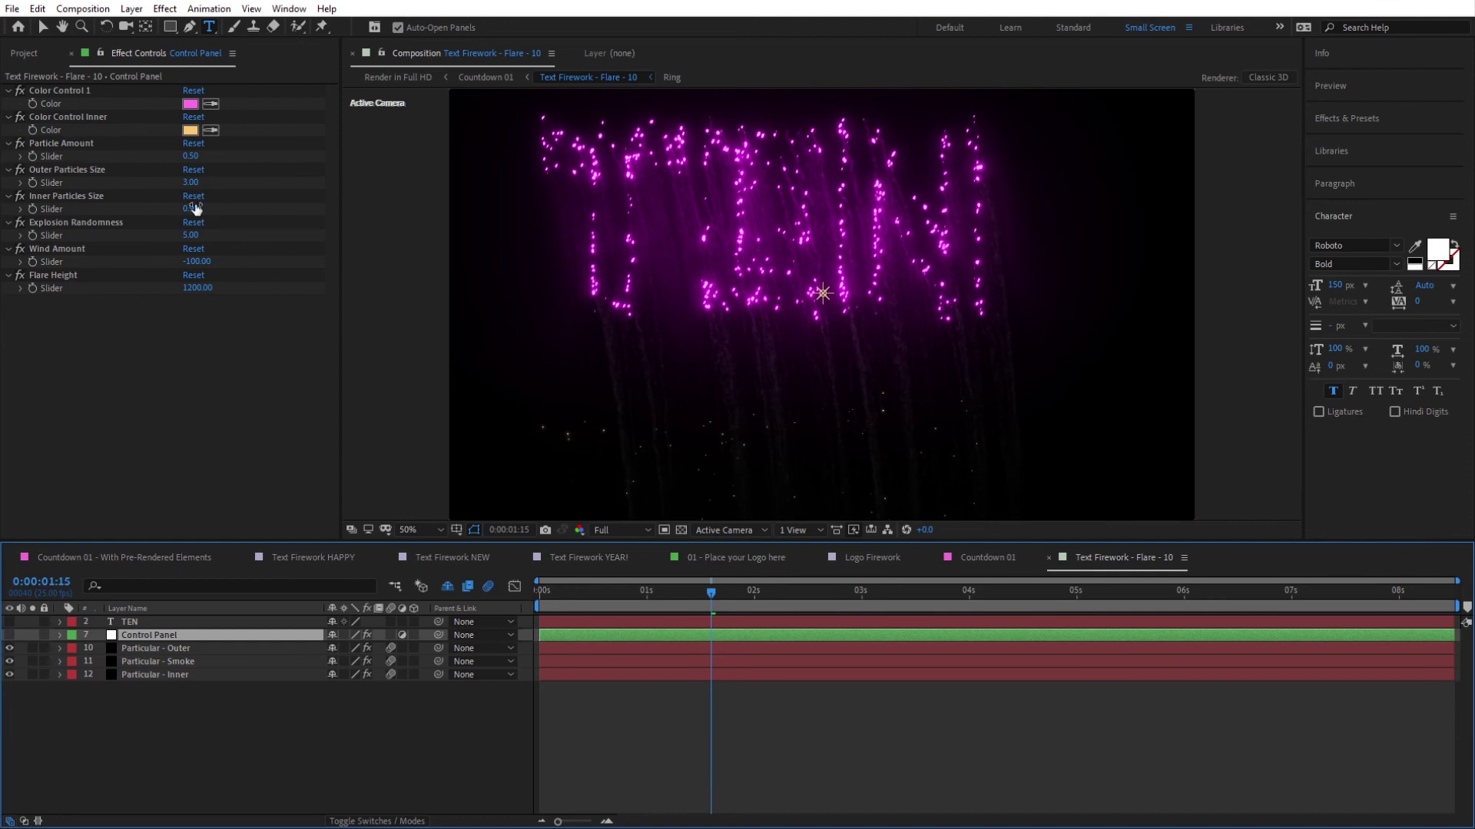
left_click(189, 157)
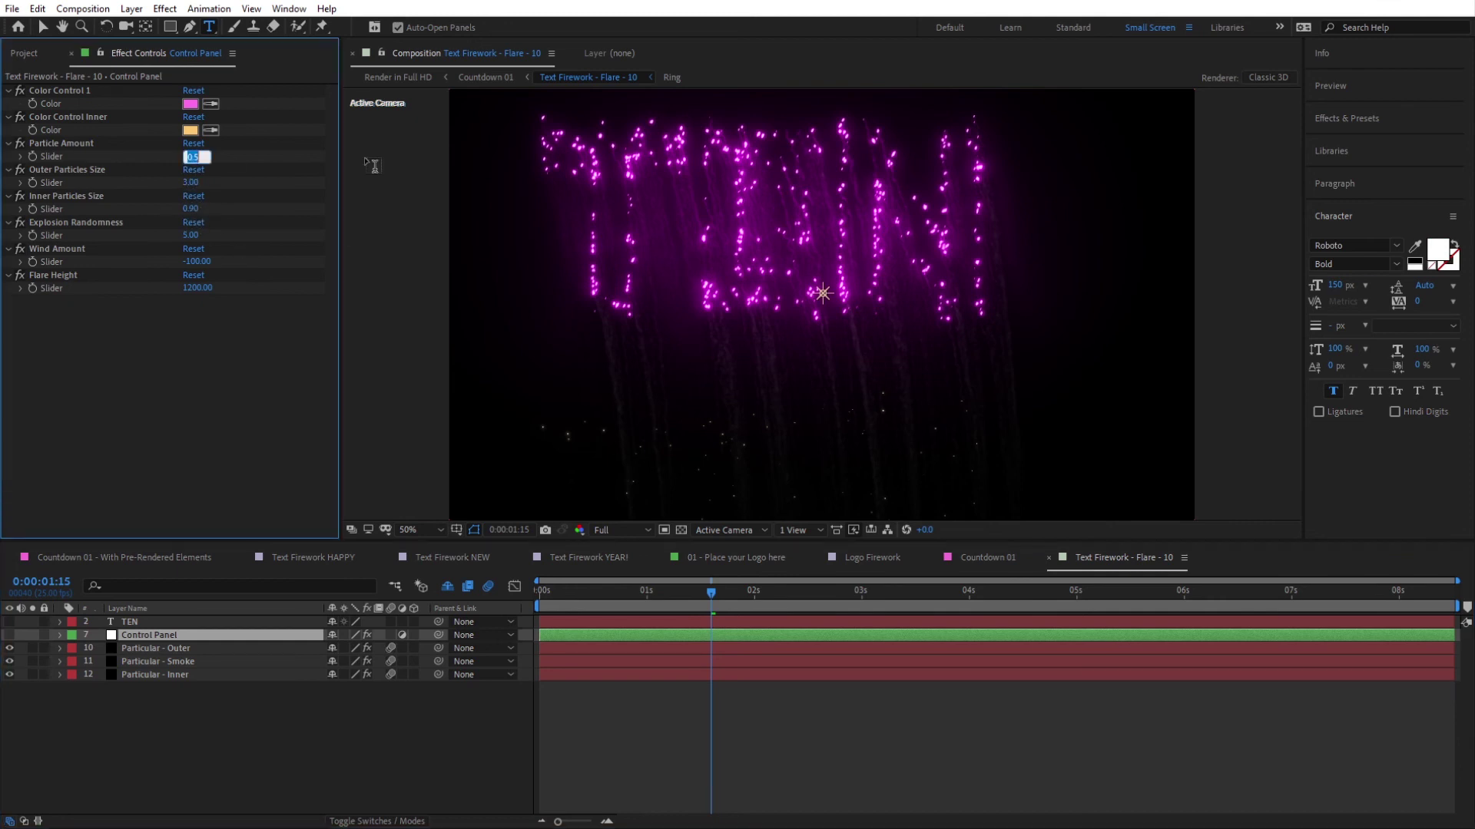
type("2")
key("Return")
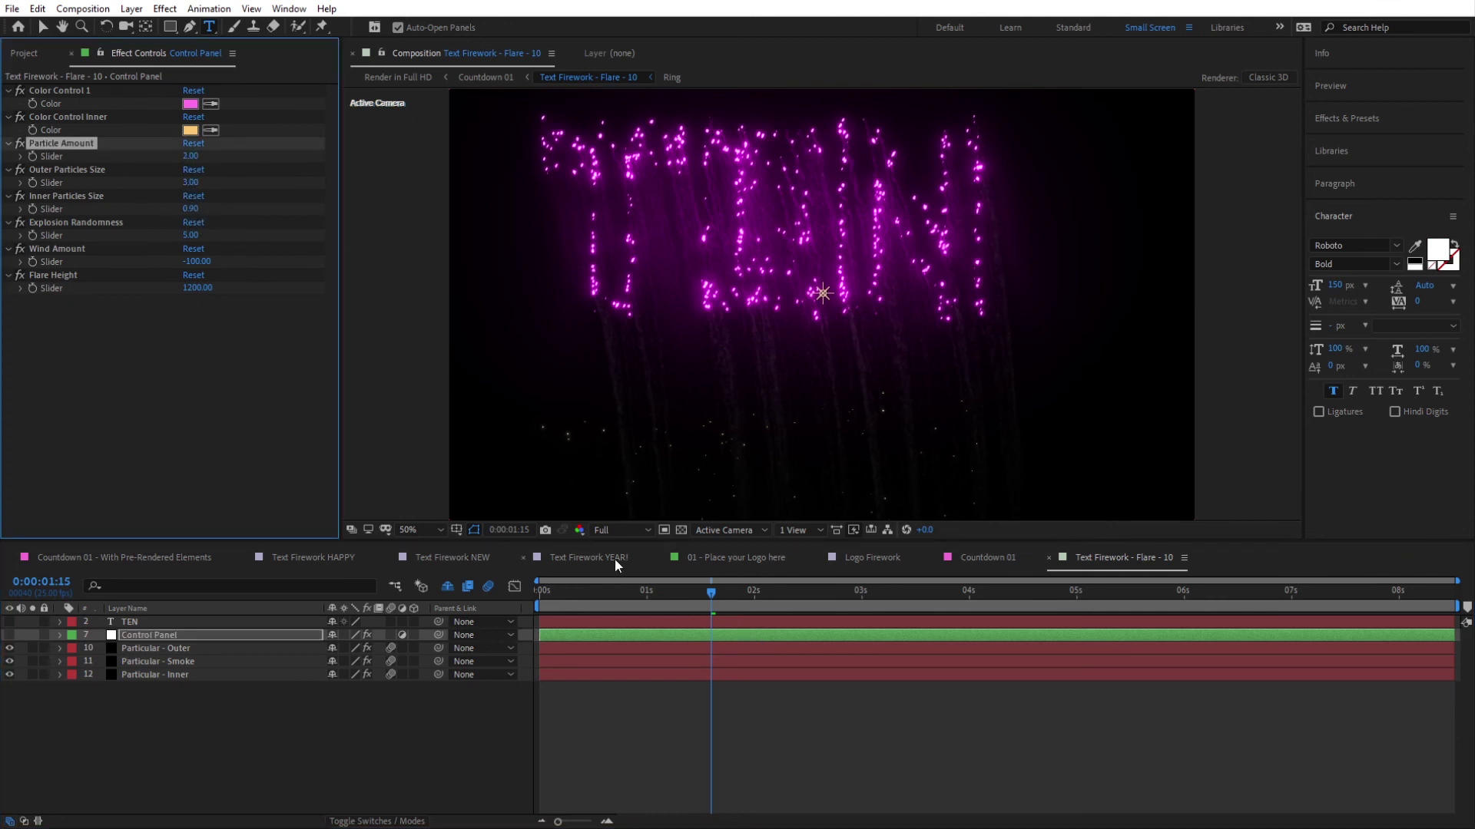
left_click(709, 594)
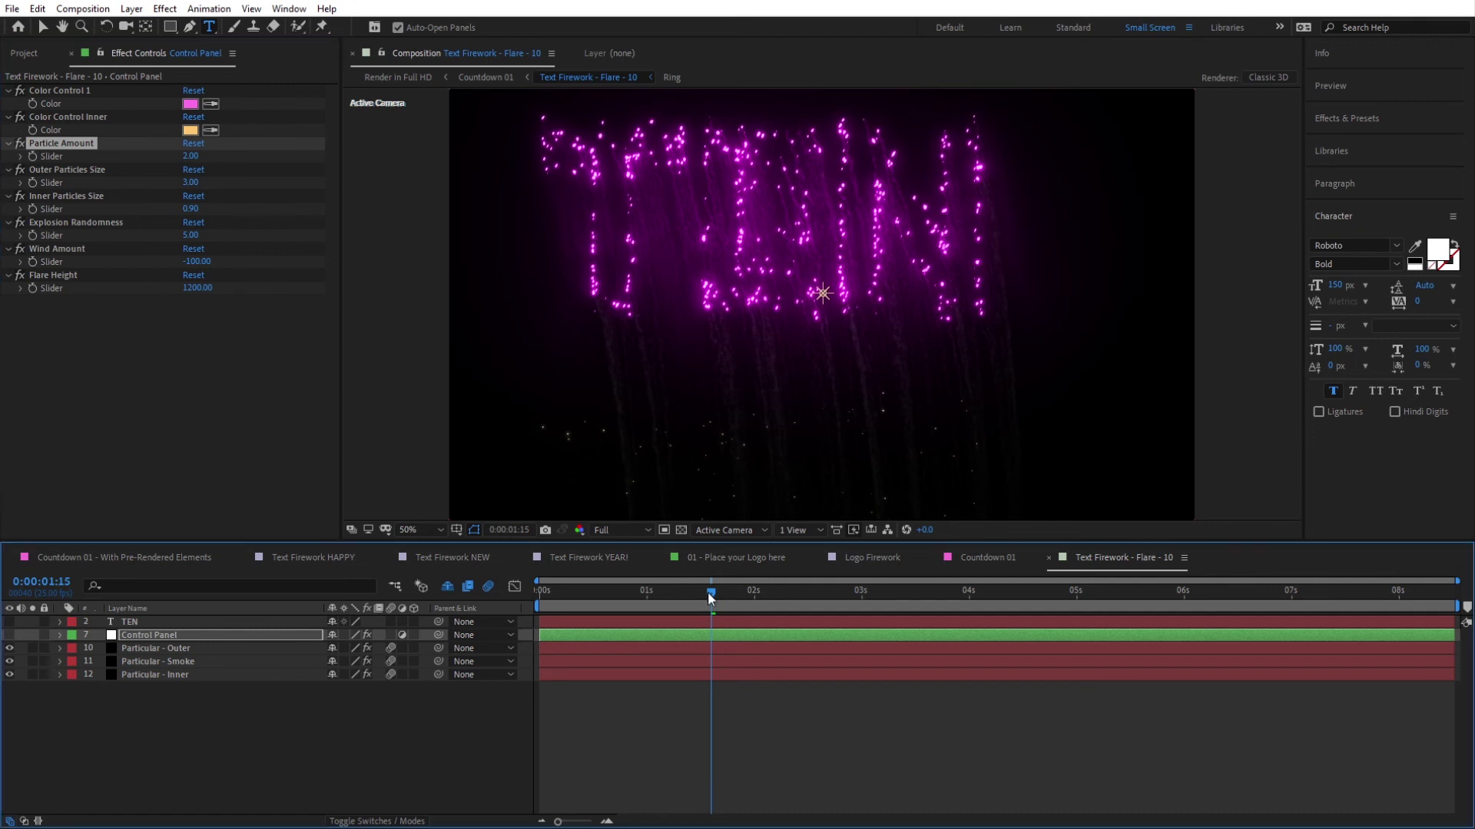
Step: Set the TEN firework's Explosion Randomness to 2 and check the result in the Countdown 01 composition
left_click_drag(706, 591, 704, 592)
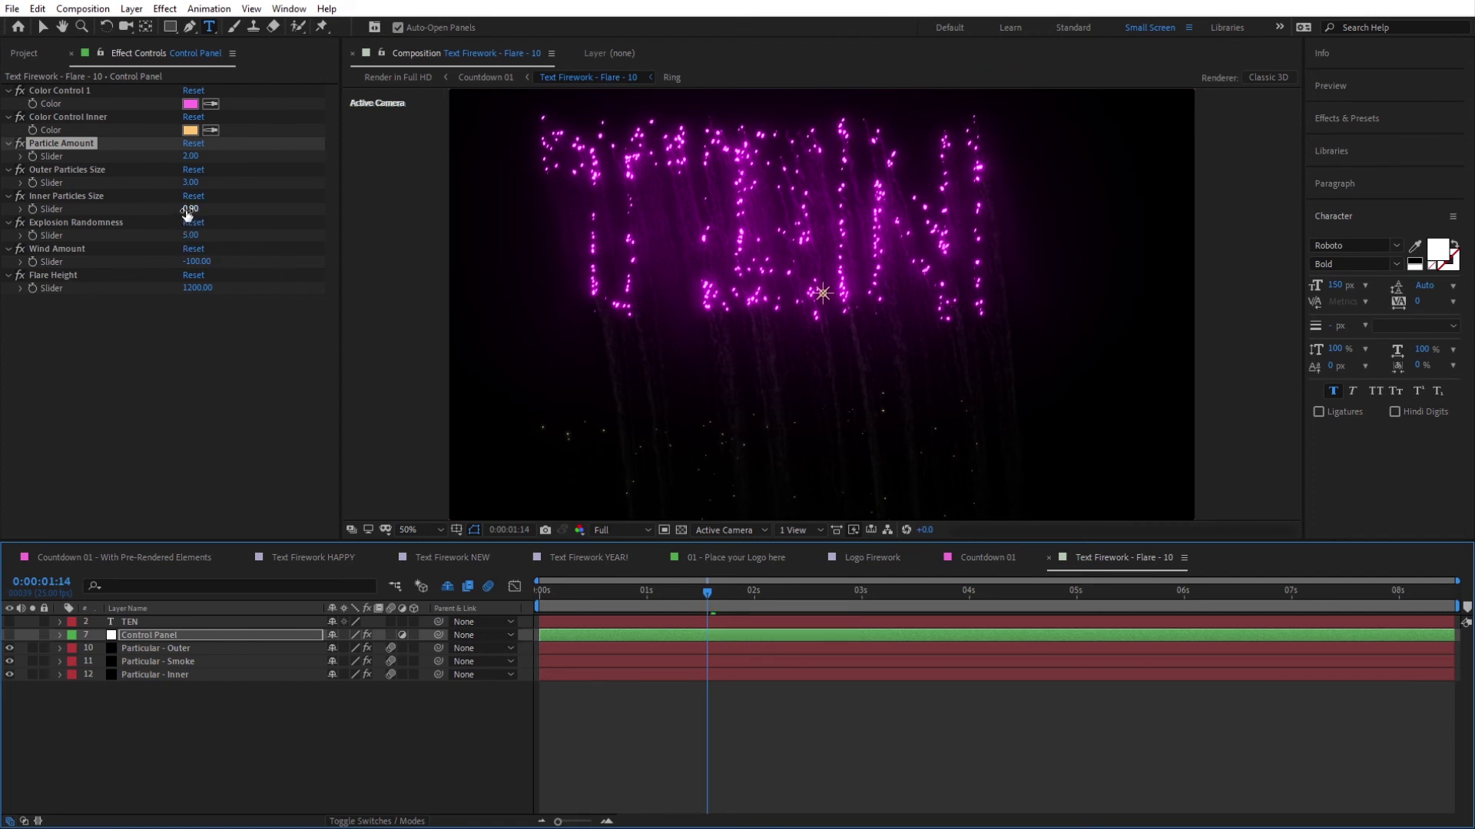
left_click(190, 234)
type("2")
key("Return")
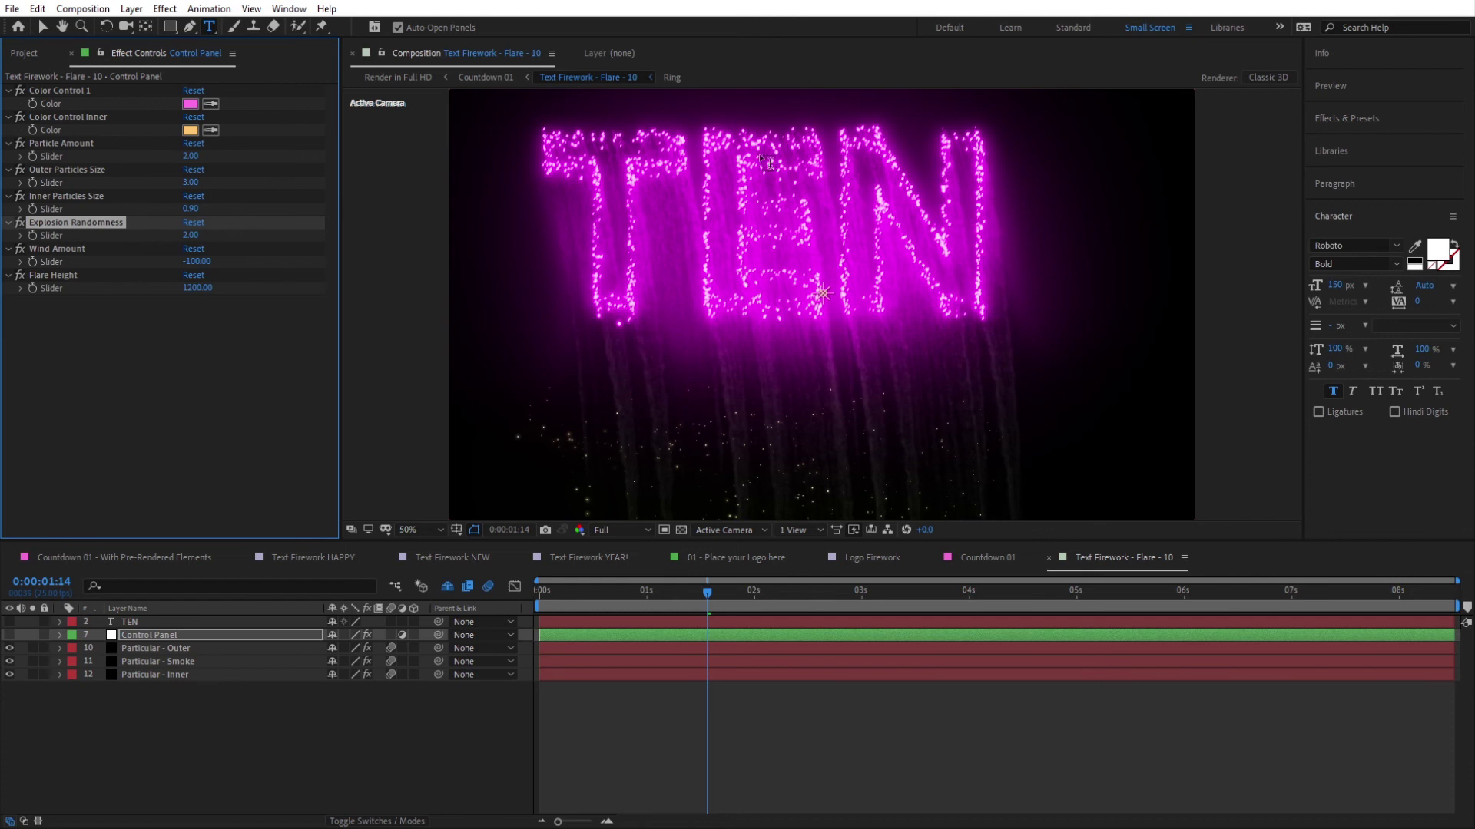
left_click(471, 77)
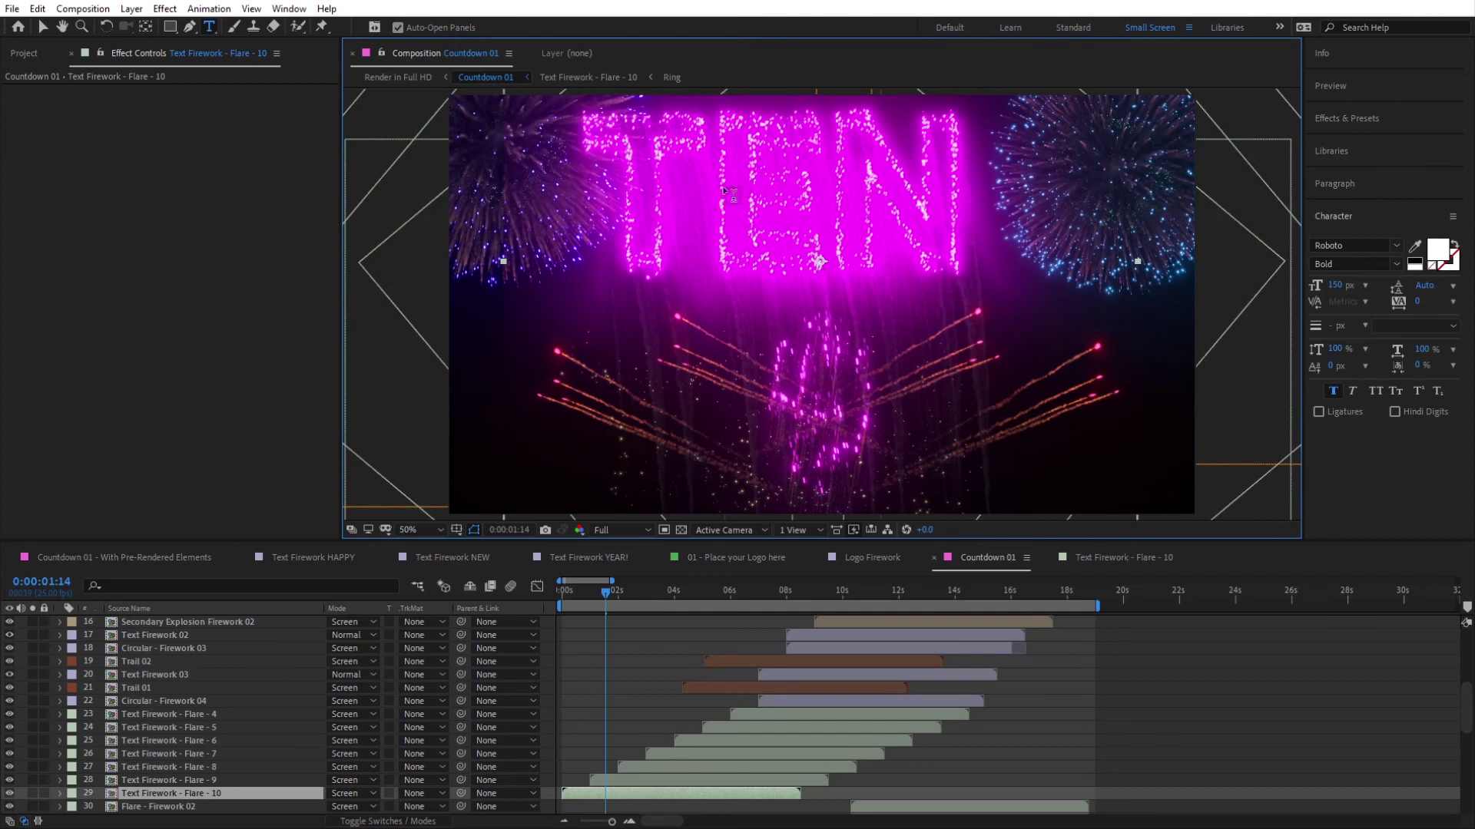
Step: Try an Outer Particles Size of 1 for the TEN firework, then set it to 2 and return to the Countdown 01 composition
left_click(1124, 557)
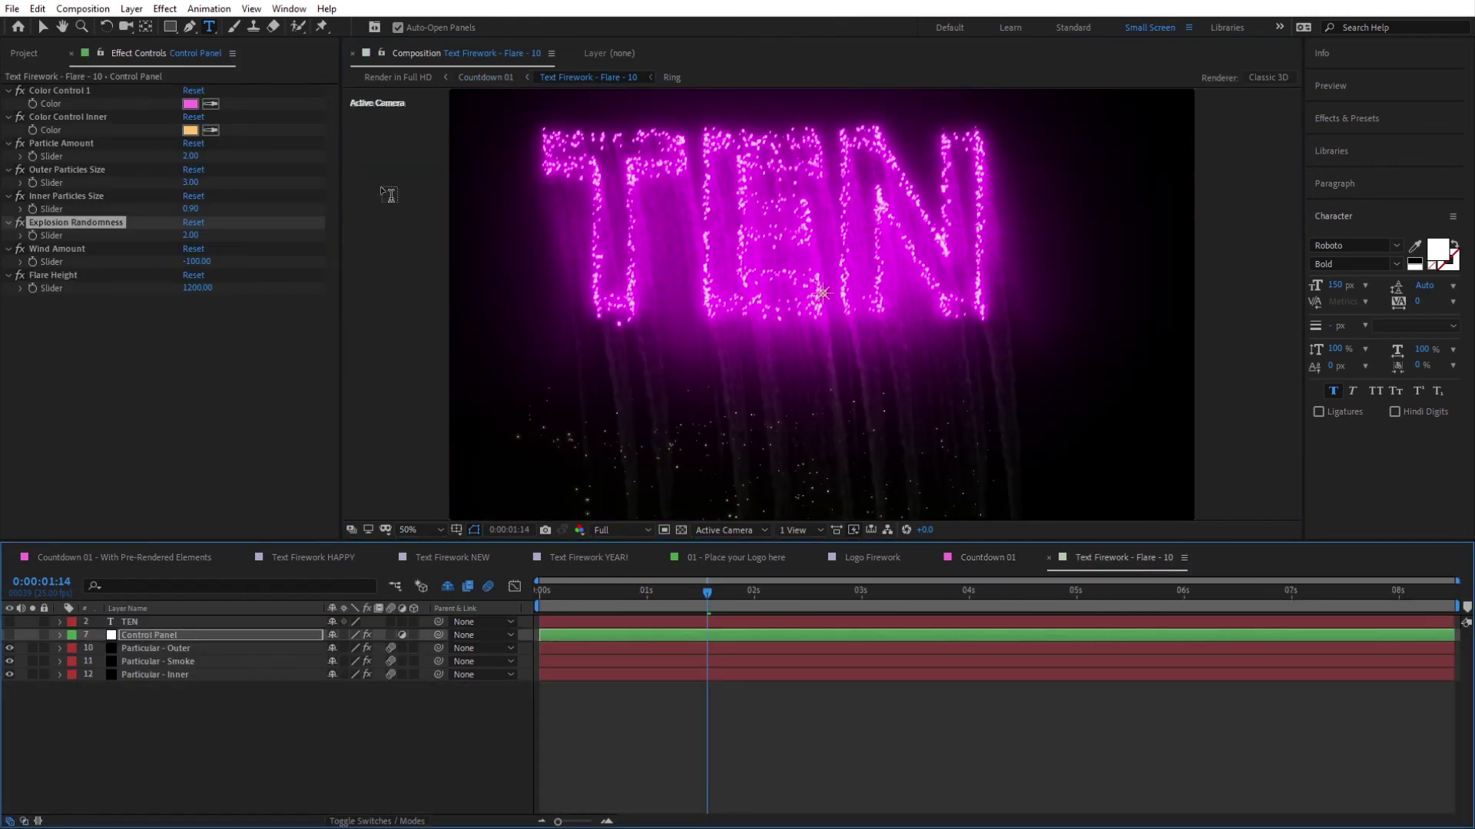
left_click(190, 183)
type("1")
key("Return")
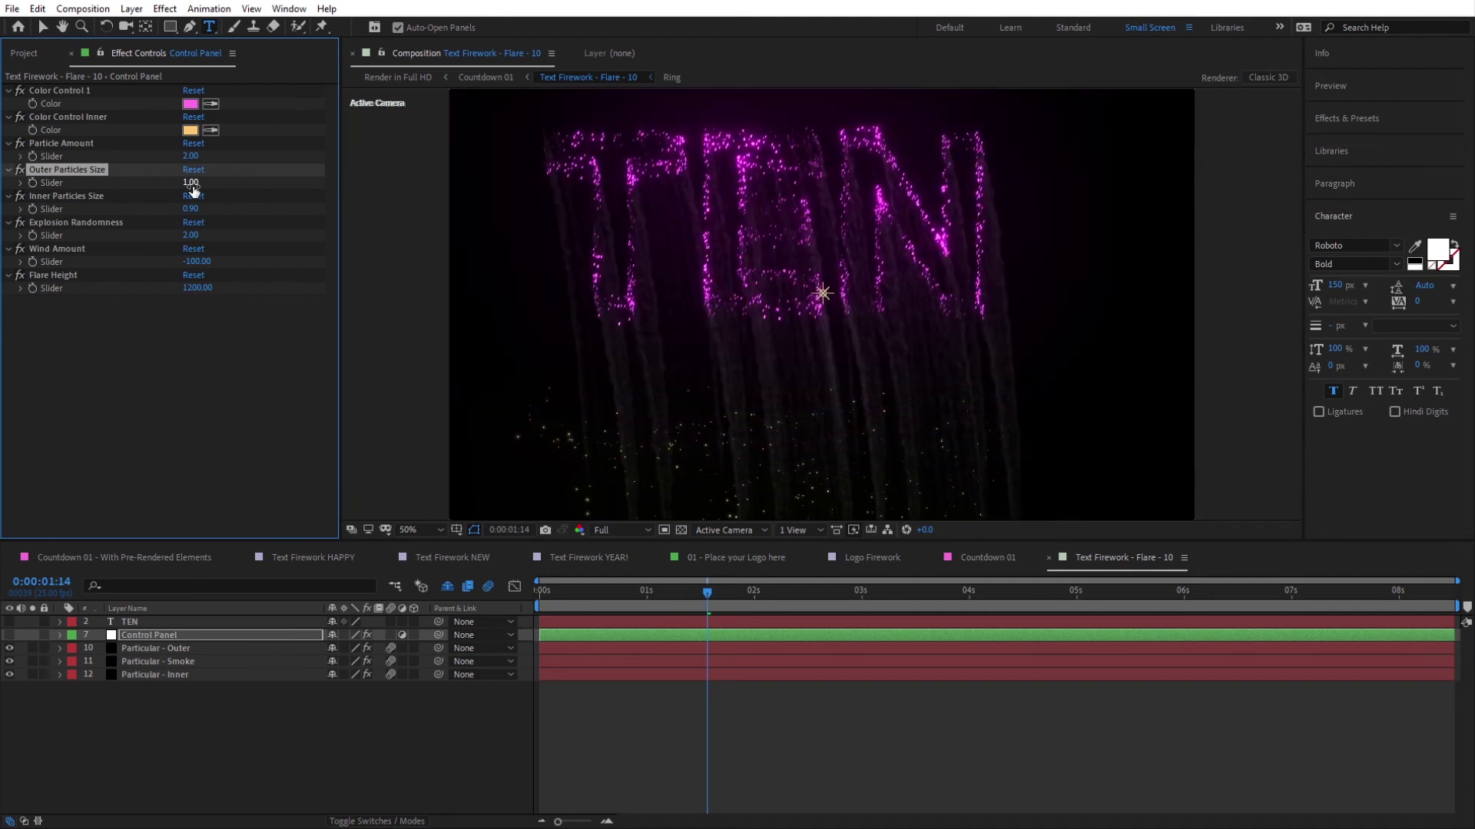
left_click(189, 184)
type("2")
key("Return")
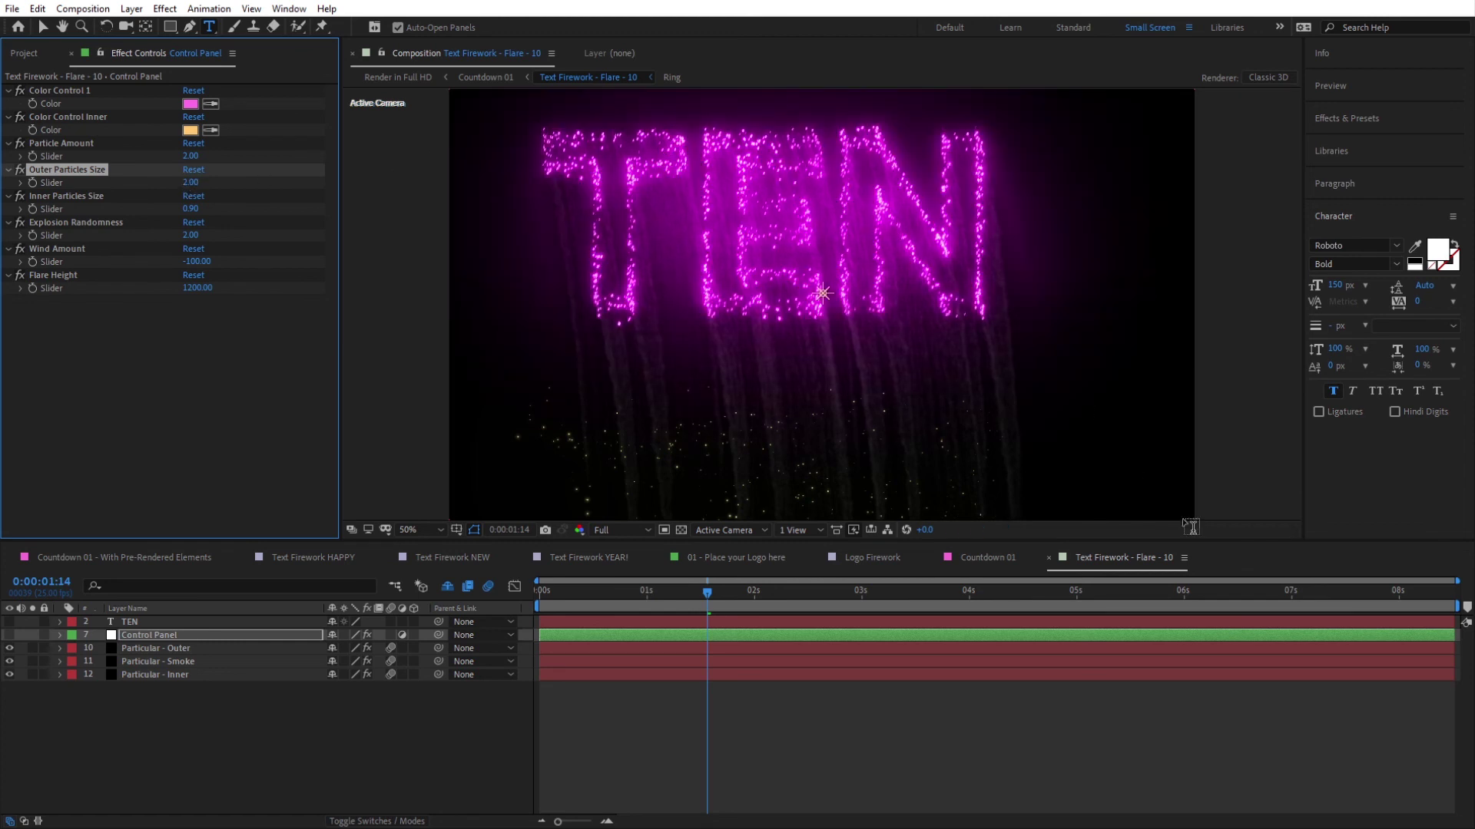
left_click(991, 558)
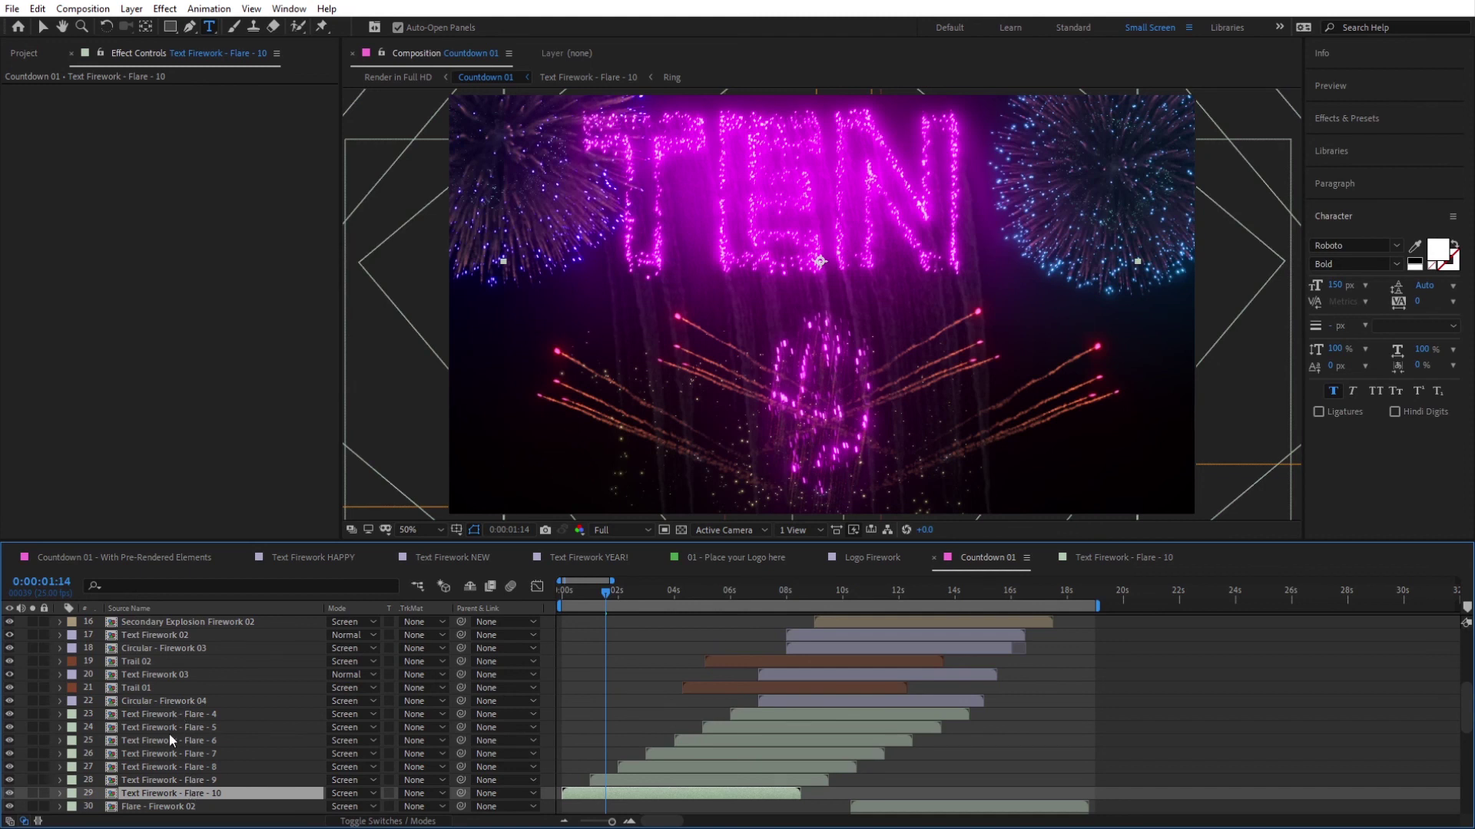
scroll(149, 700, "up", 1)
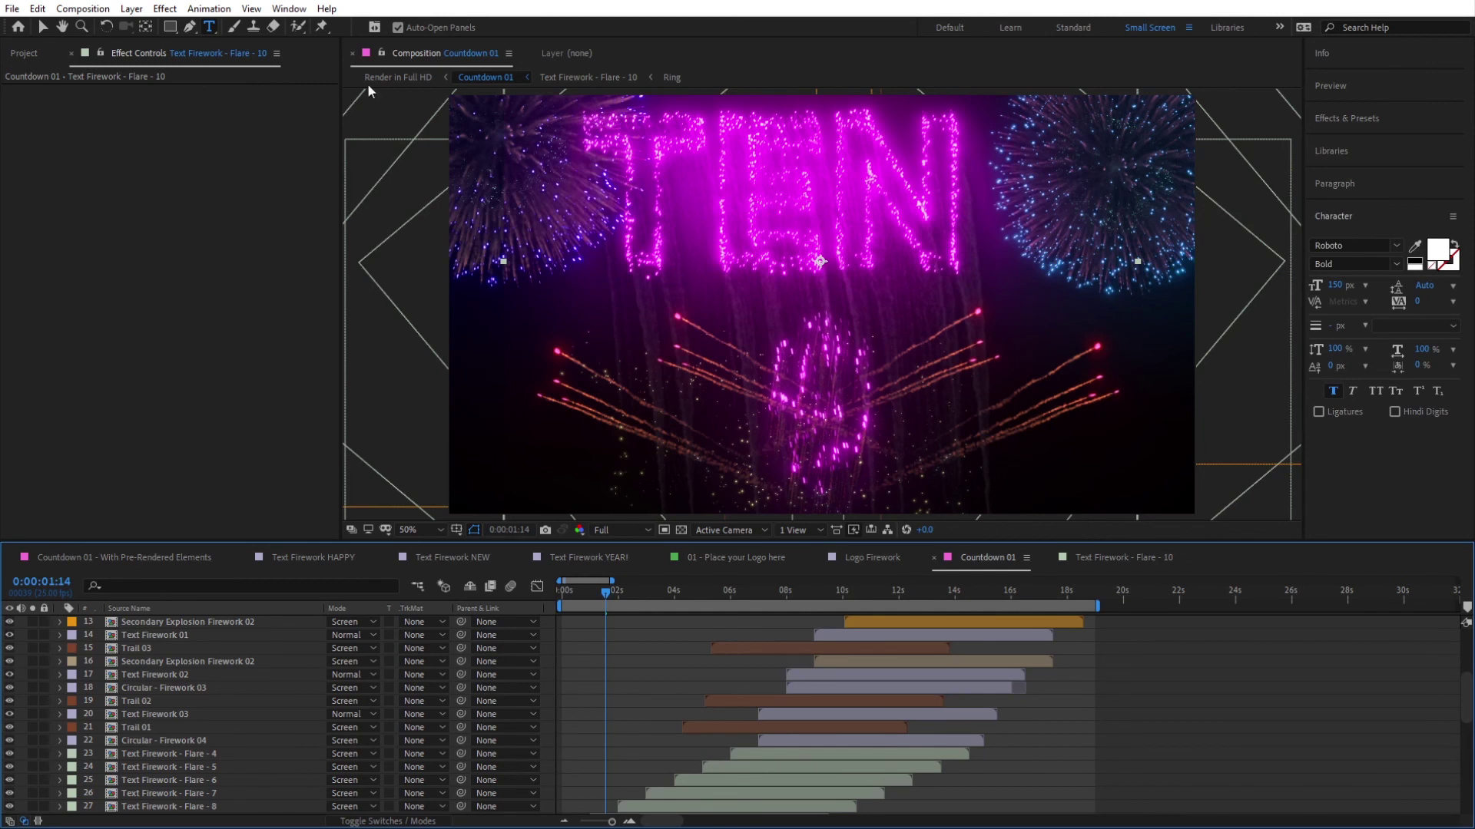
Step: Open the Render in Full HD composition from the project's 03 - Render your project Here folder
left_click(44, 26)
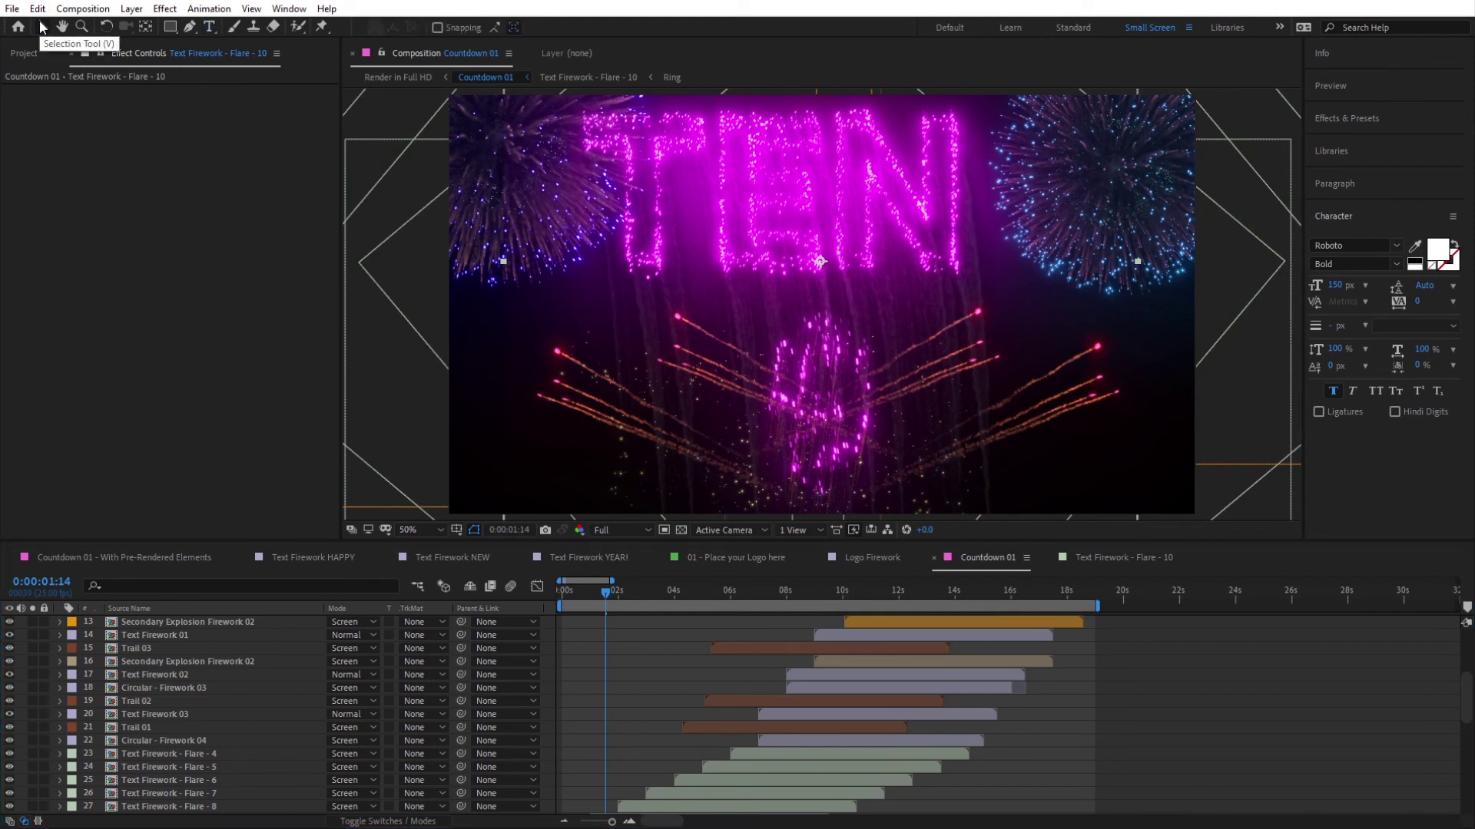
left_click(27, 54)
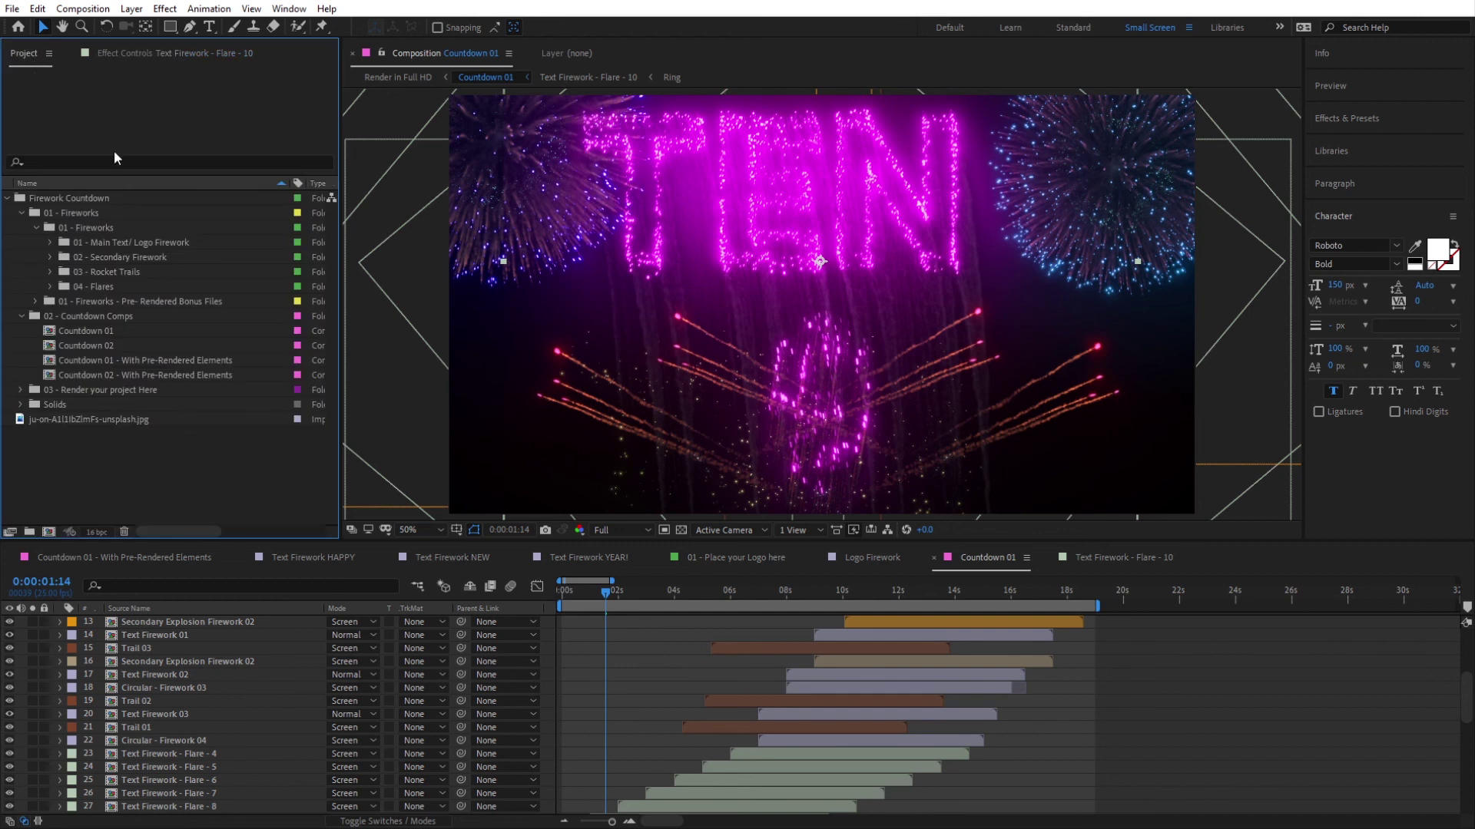
left_click(37, 227)
left_click(25, 213)
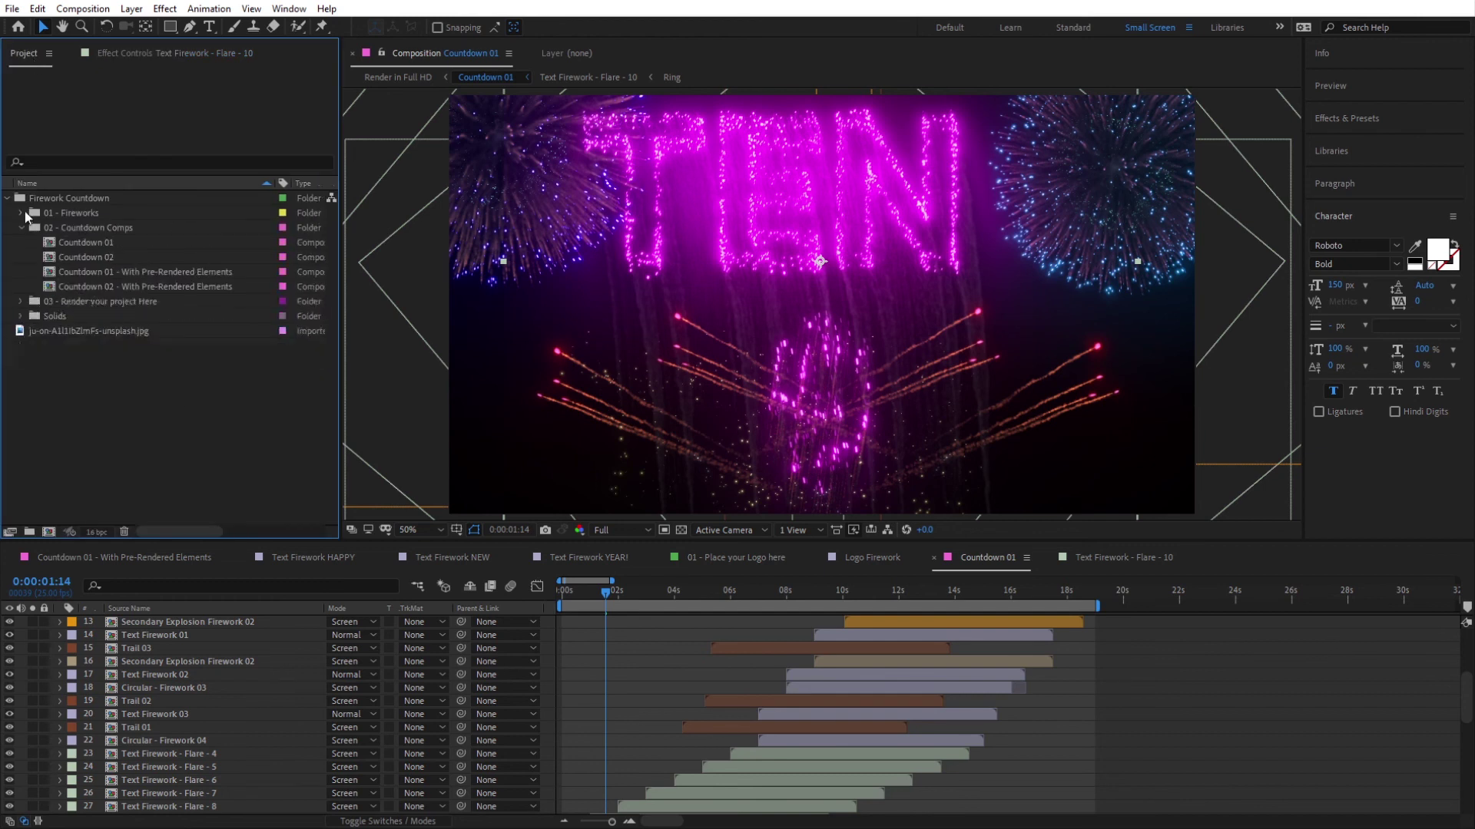
left_click(159, 274)
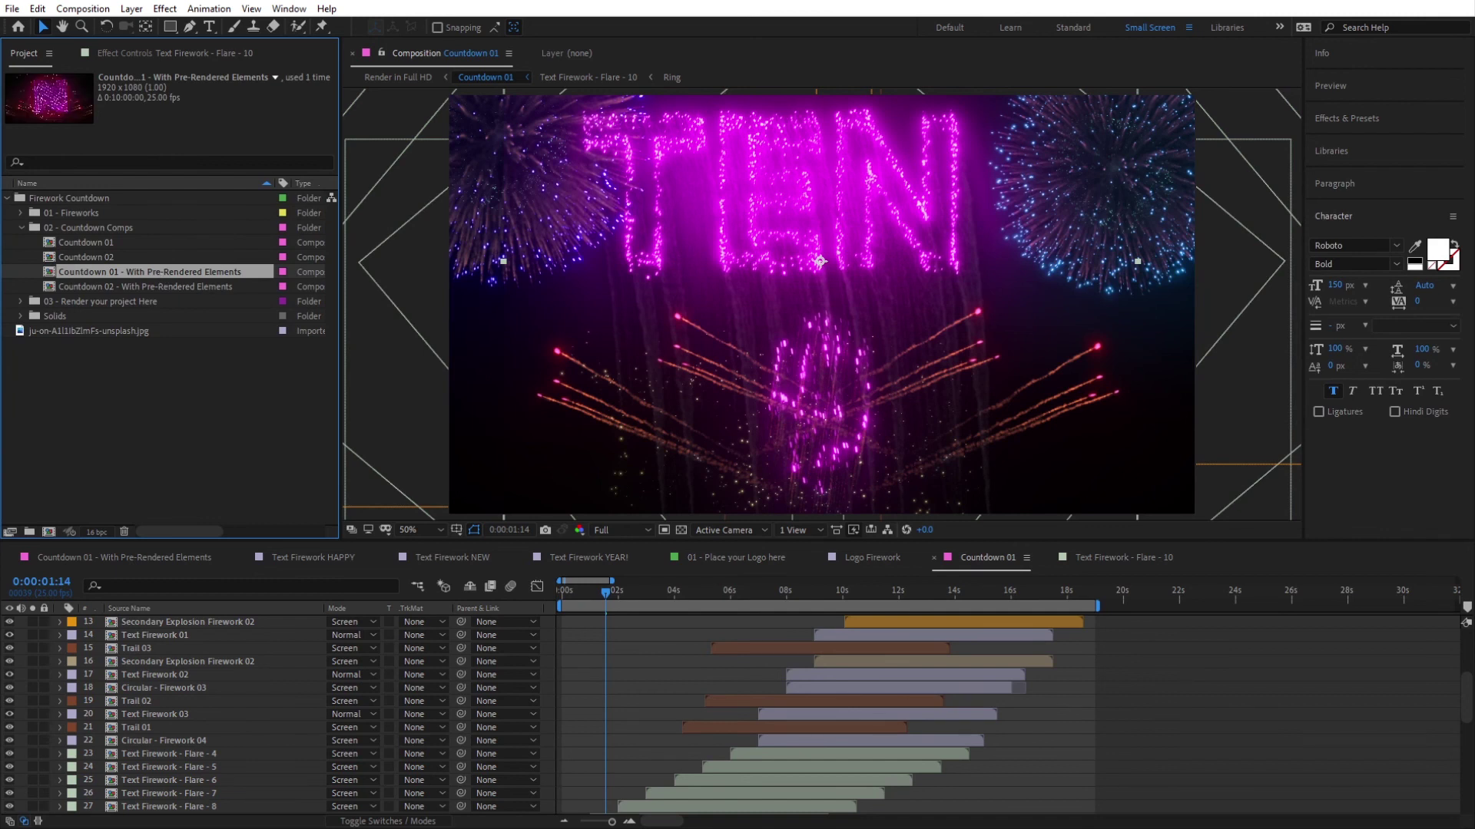
left_click(20, 226)
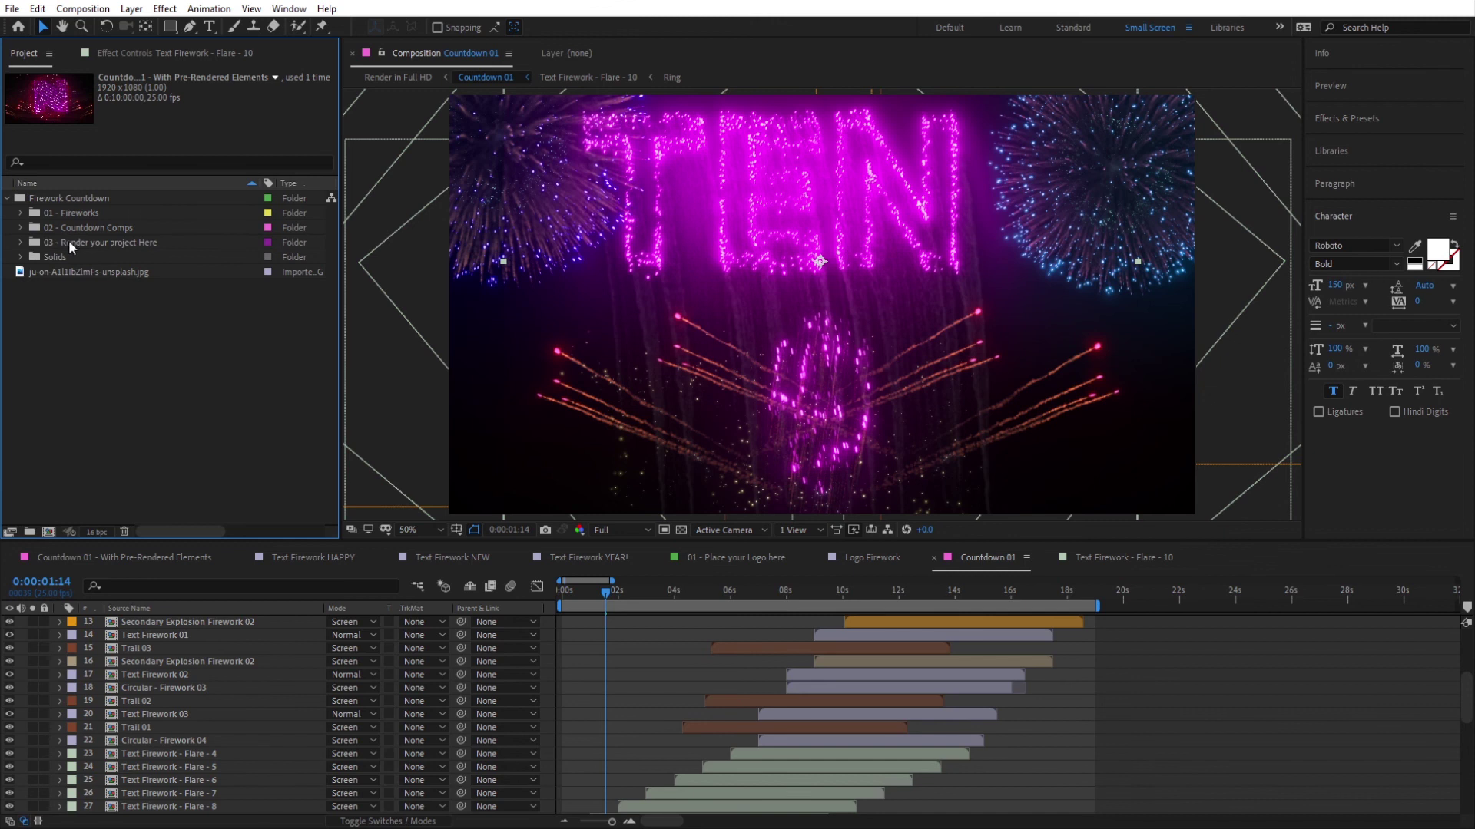
left_click(68, 242)
left_click(21, 242)
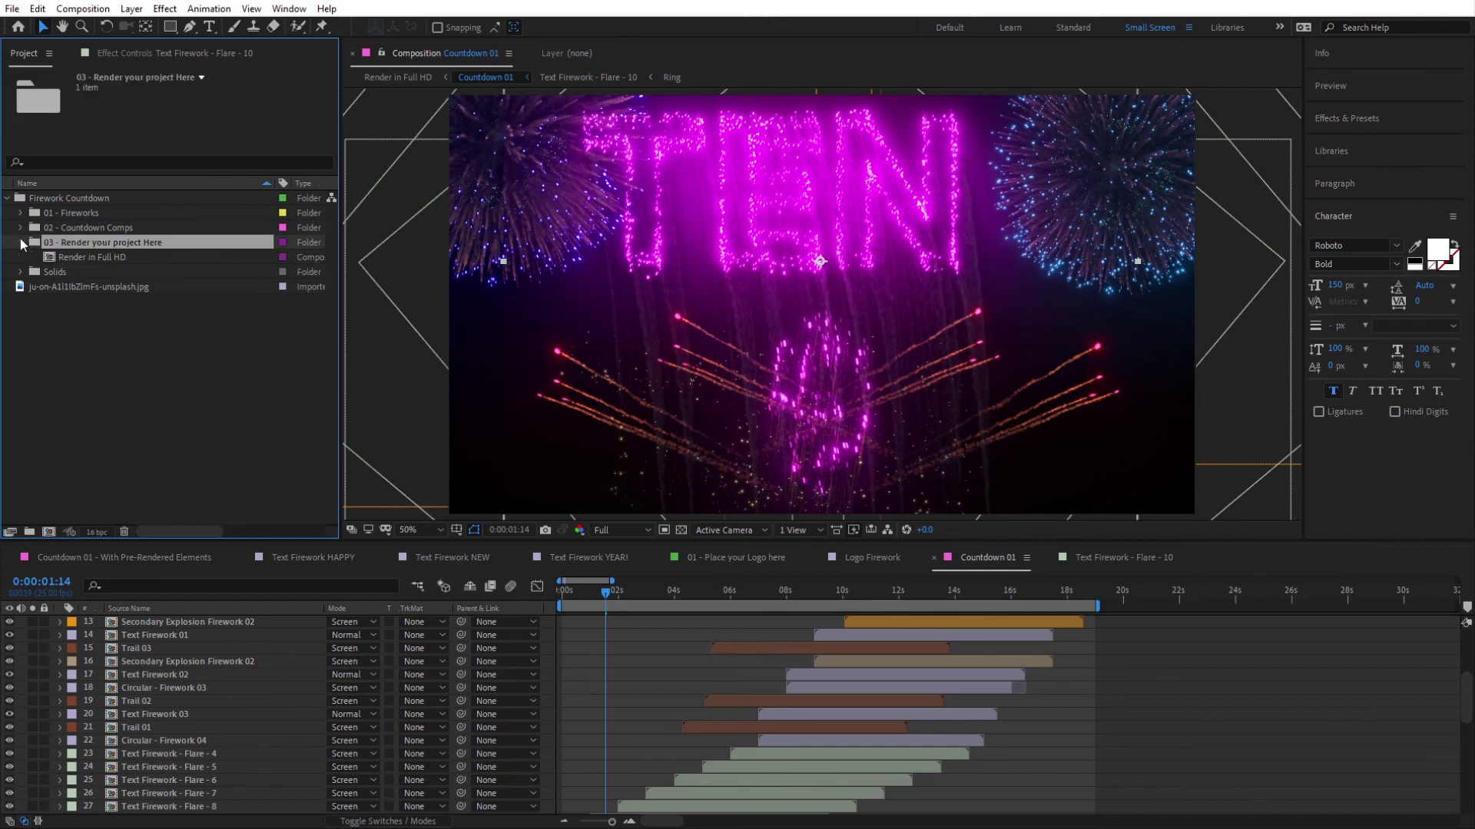
double_click(67, 258)
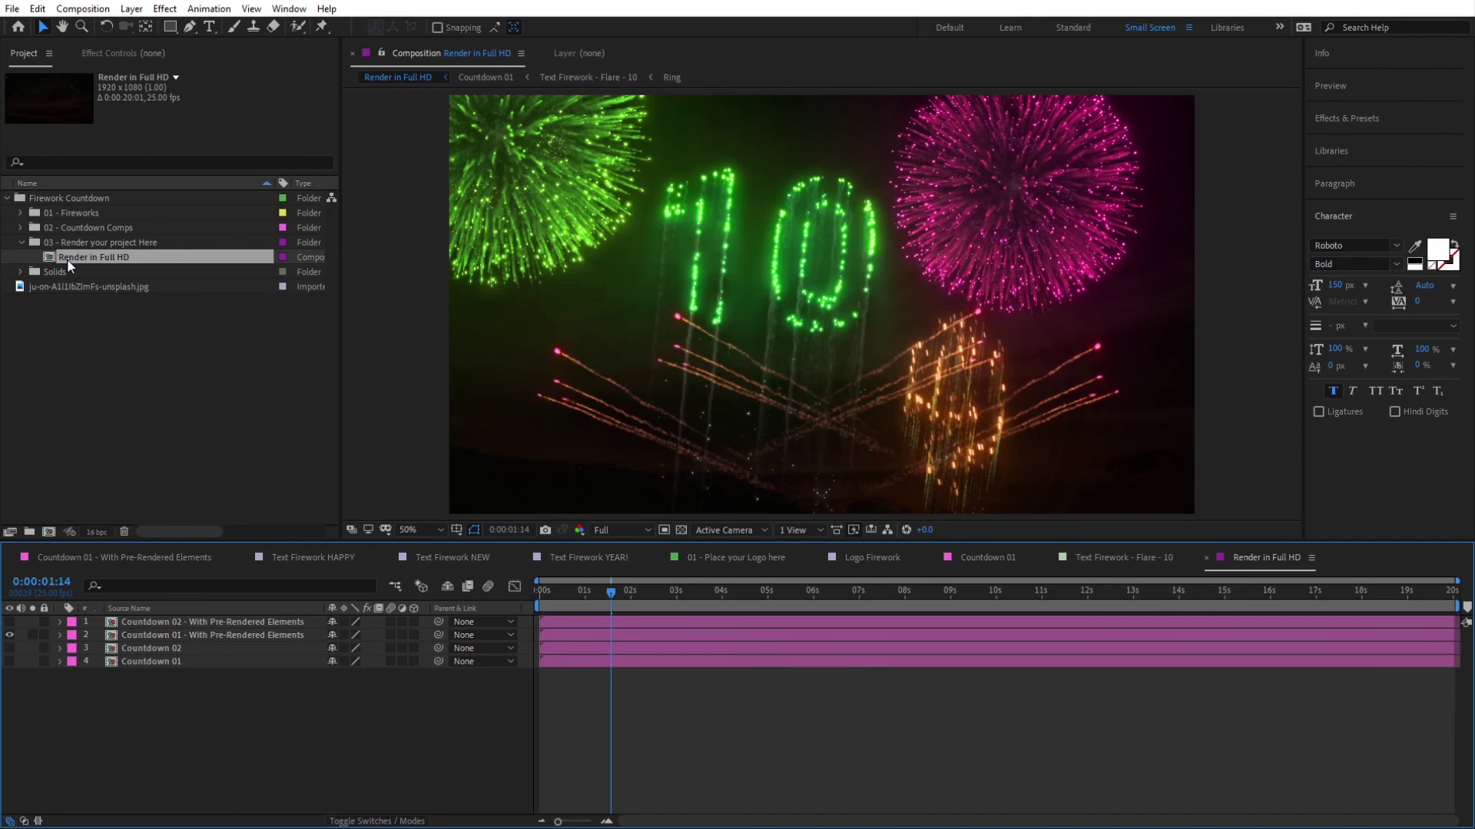
Step: Try showing the Countdown 01 layer instead of Countdown 01 - With Pre-Rendered Elements, then restore the original layer visibility
left_click(146, 636)
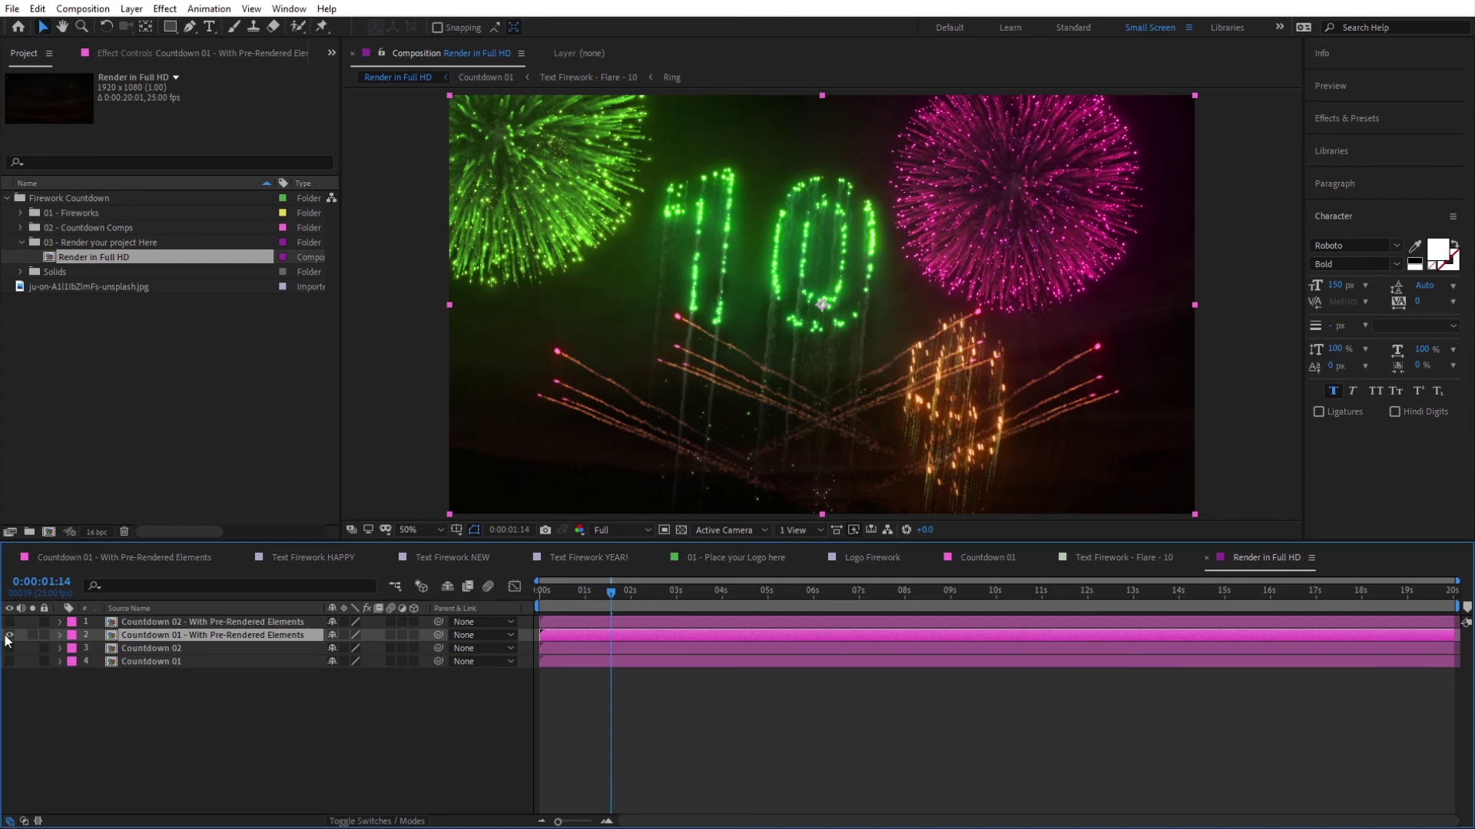
left_click(9, 635)
left_click(9, 661)
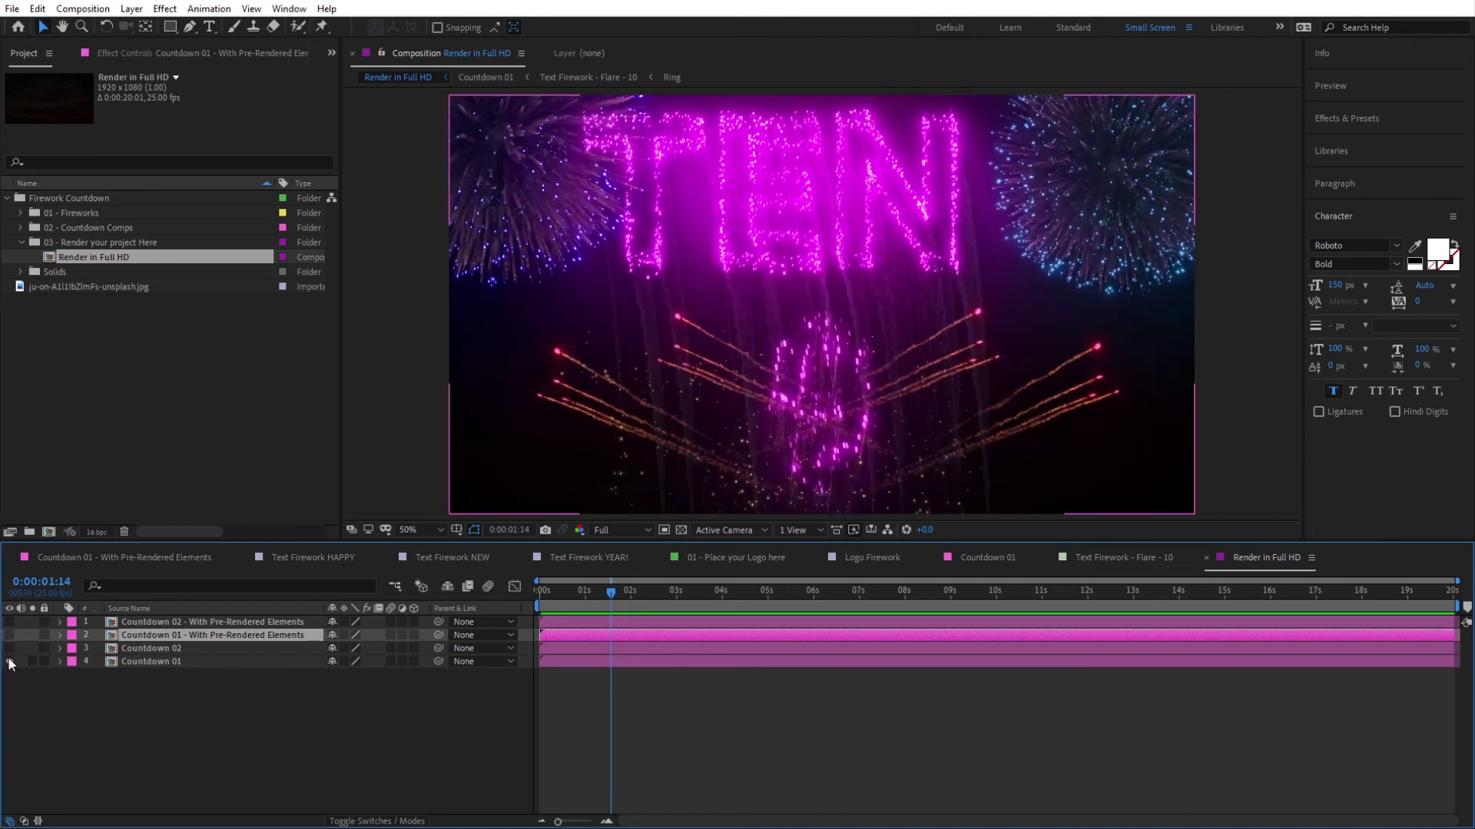
left_click(9, 661)
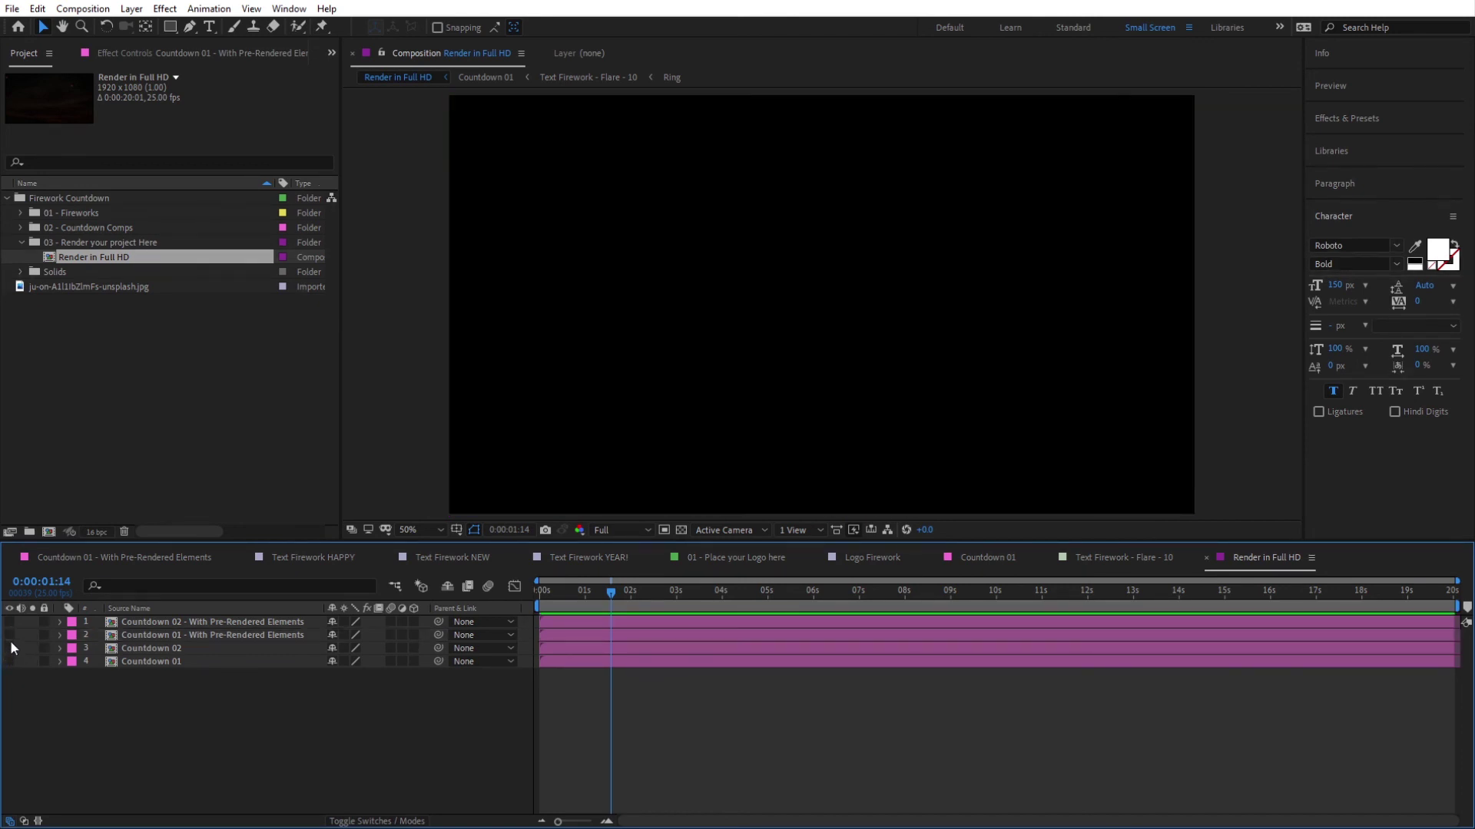
left_click(9, 635)
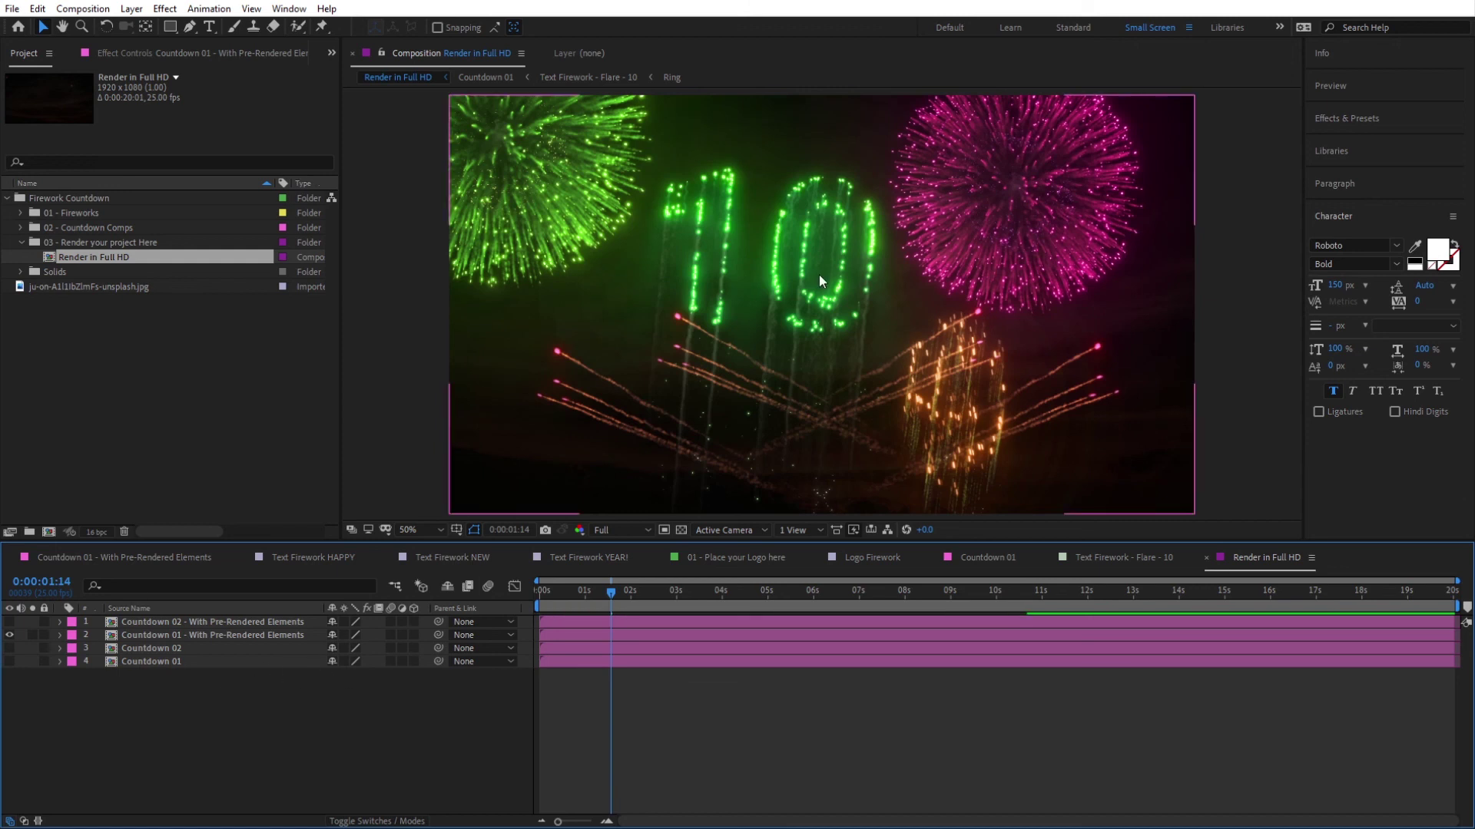
Step: Import Christmas Ident.wav into the project and add it as the lowest layer of the Render in Full HD composition
left_click(82, 10)
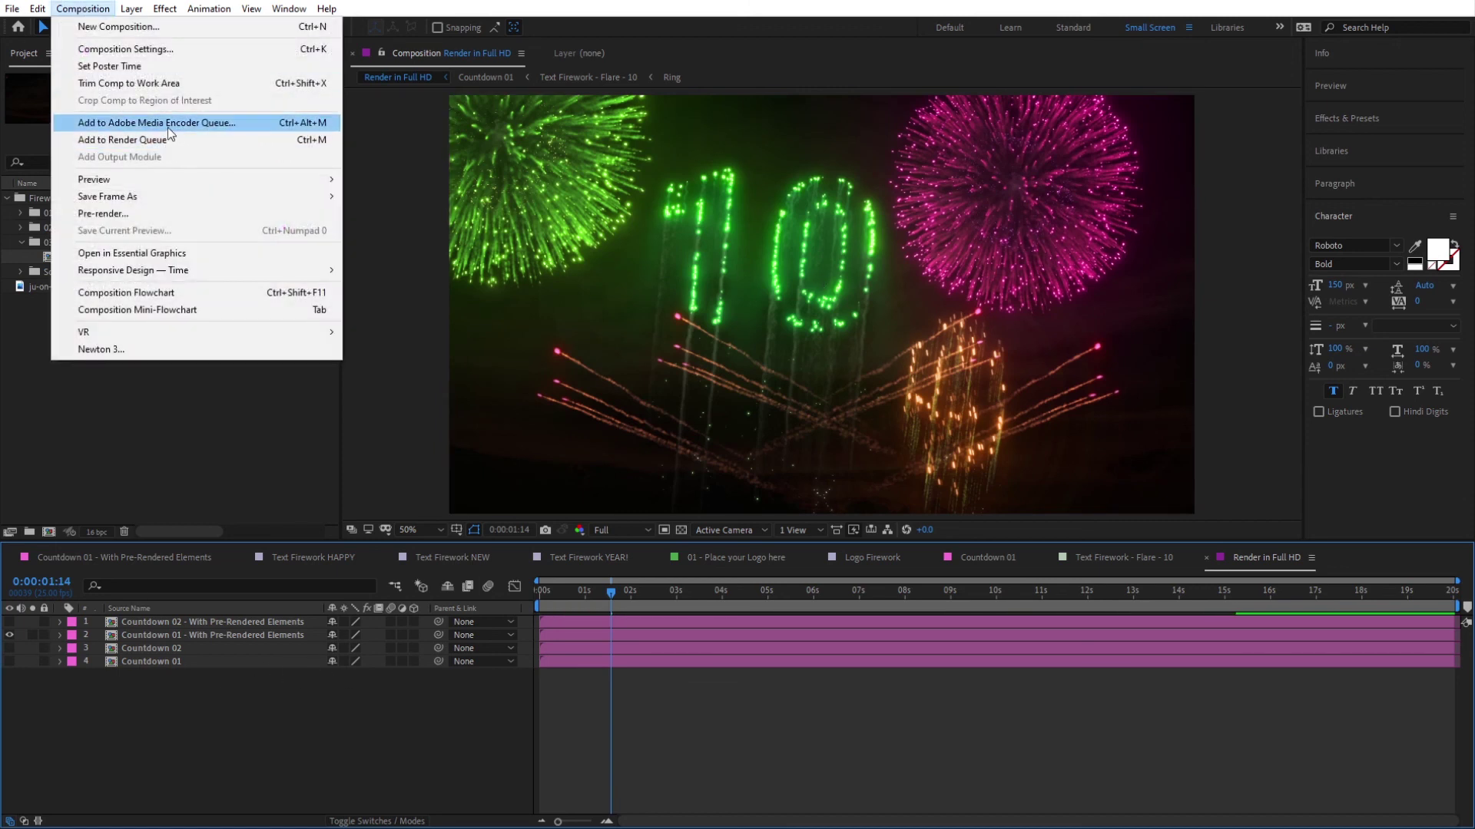
left_click(238, 689)
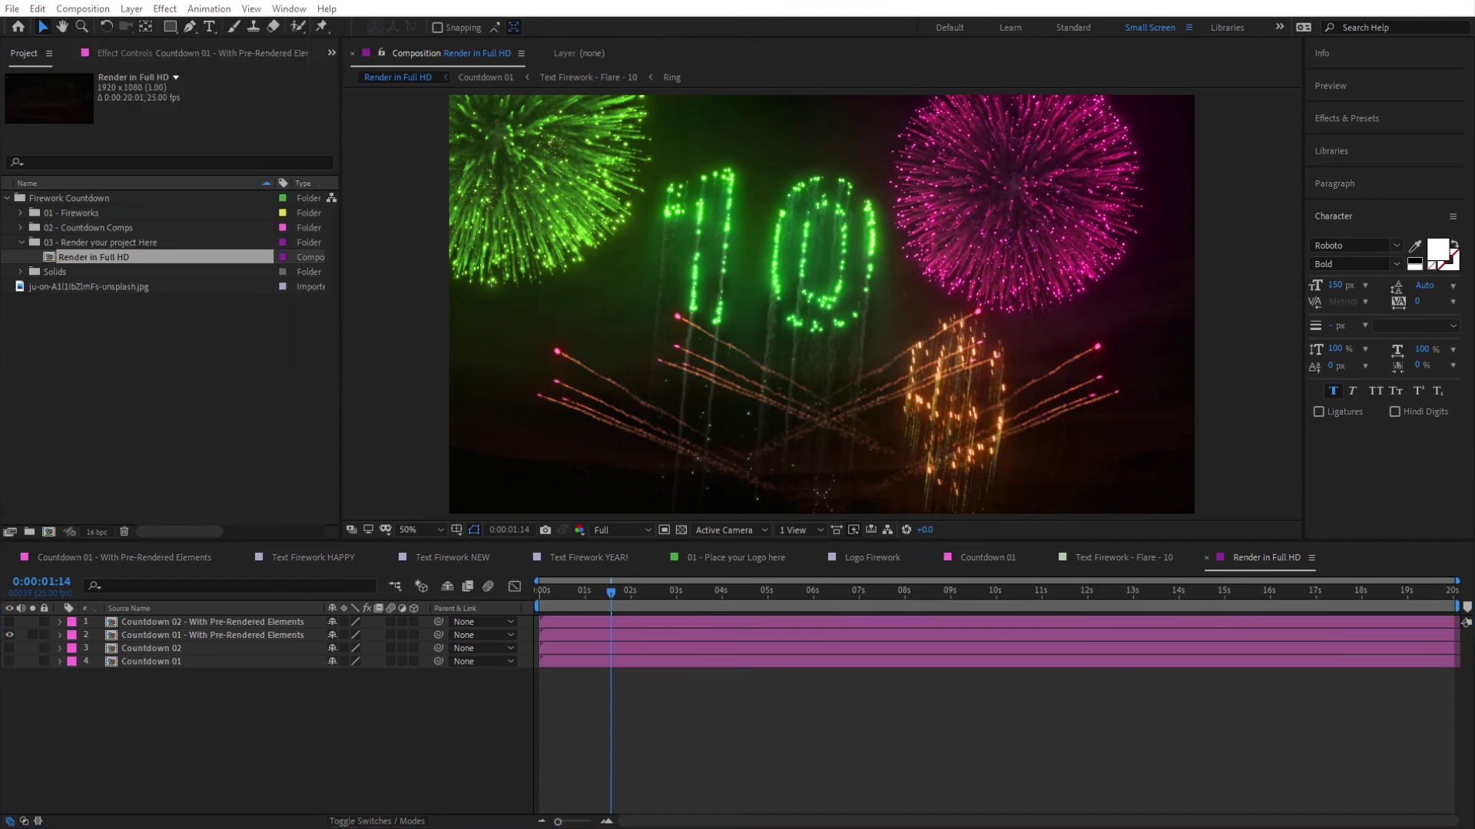
left_click_drag(89, 256, 199, 390)
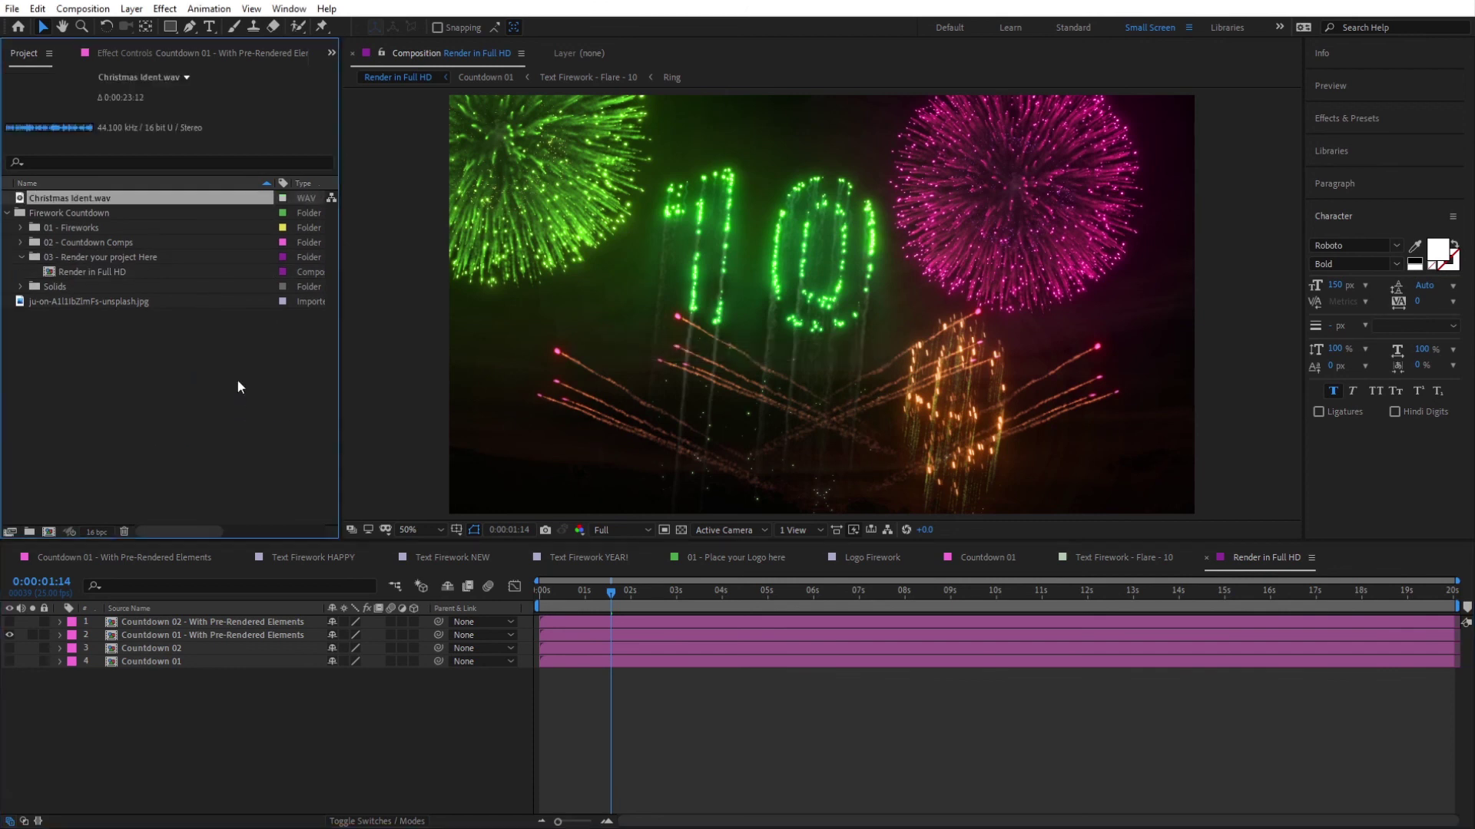
left_click_drag(89, 199, 307, 735)
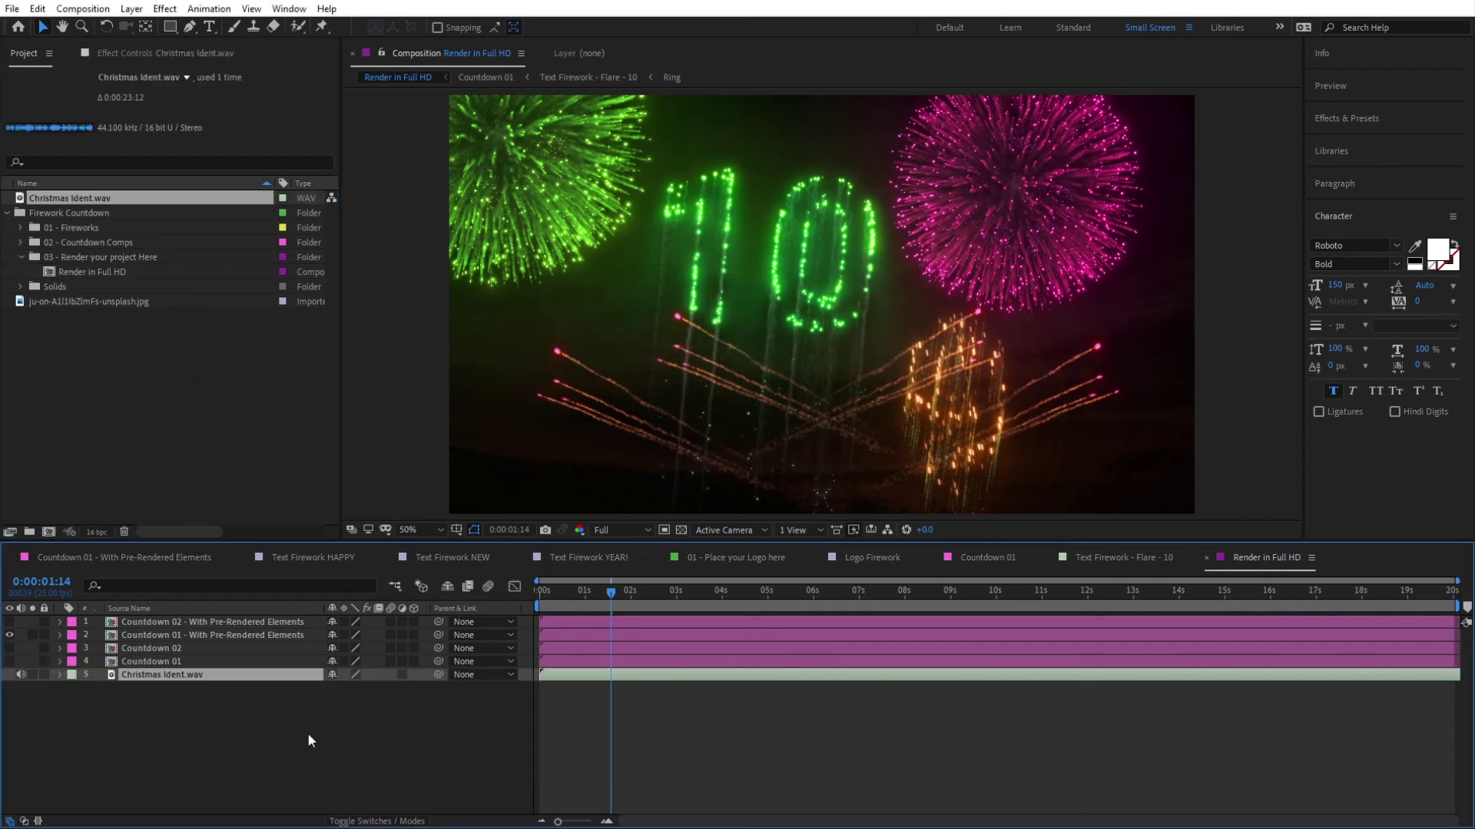
left_click(264, 761)
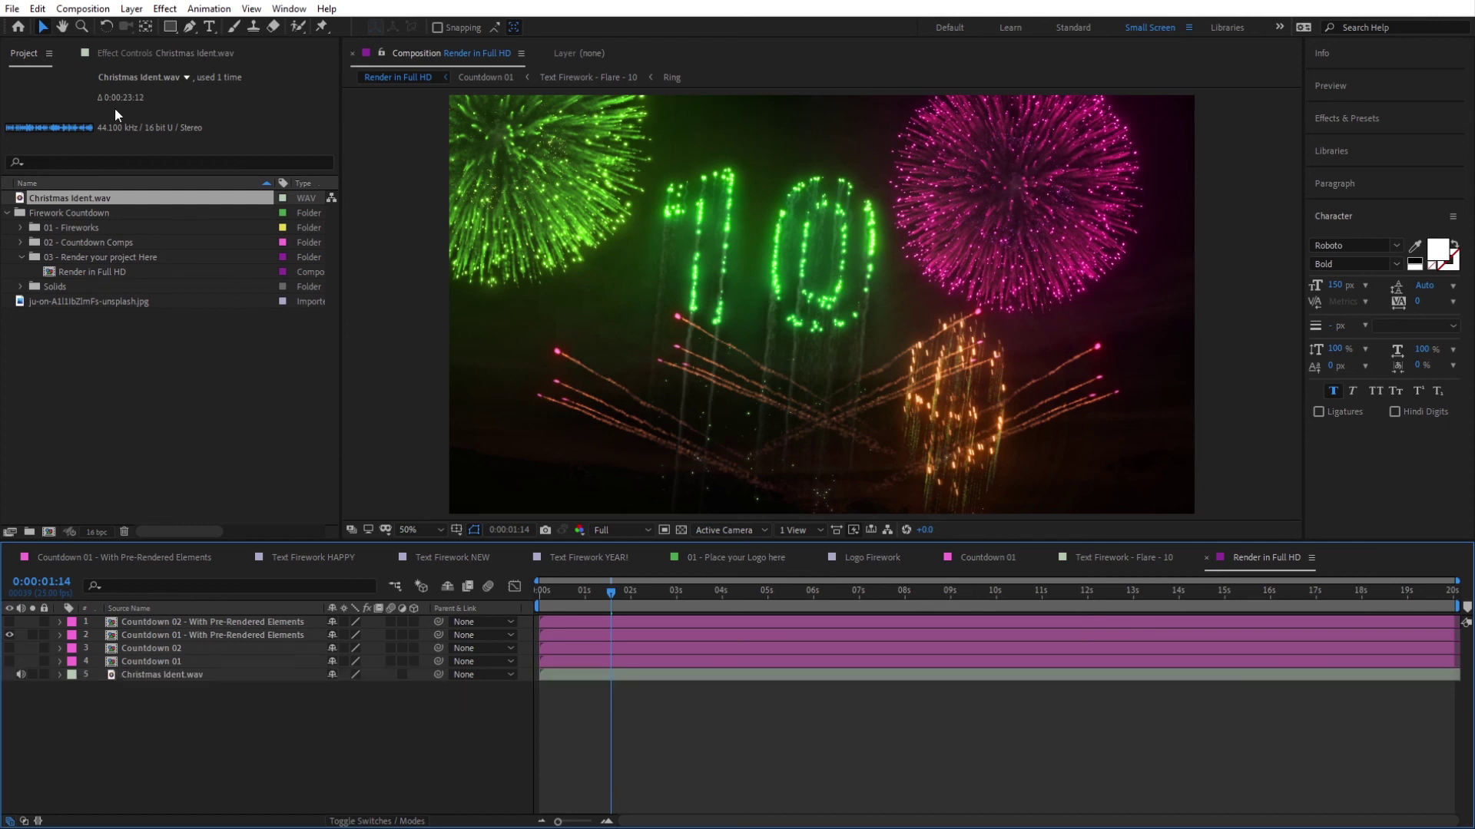
Step: Send the Render in Full HD composition to the Adobe Media Encoder queue and open its export settings
left_click(82, 8)
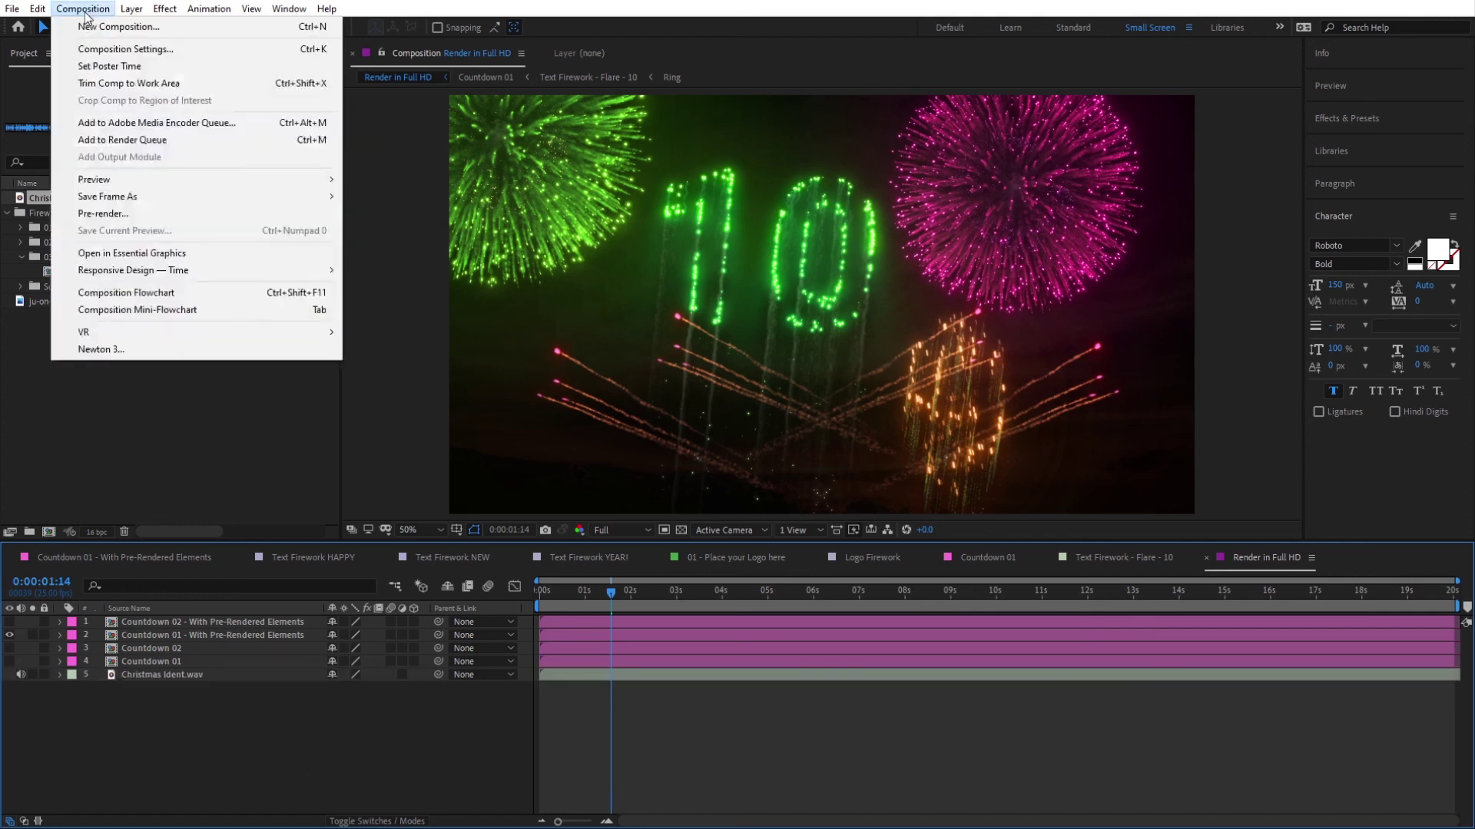
left_click(141, 129)
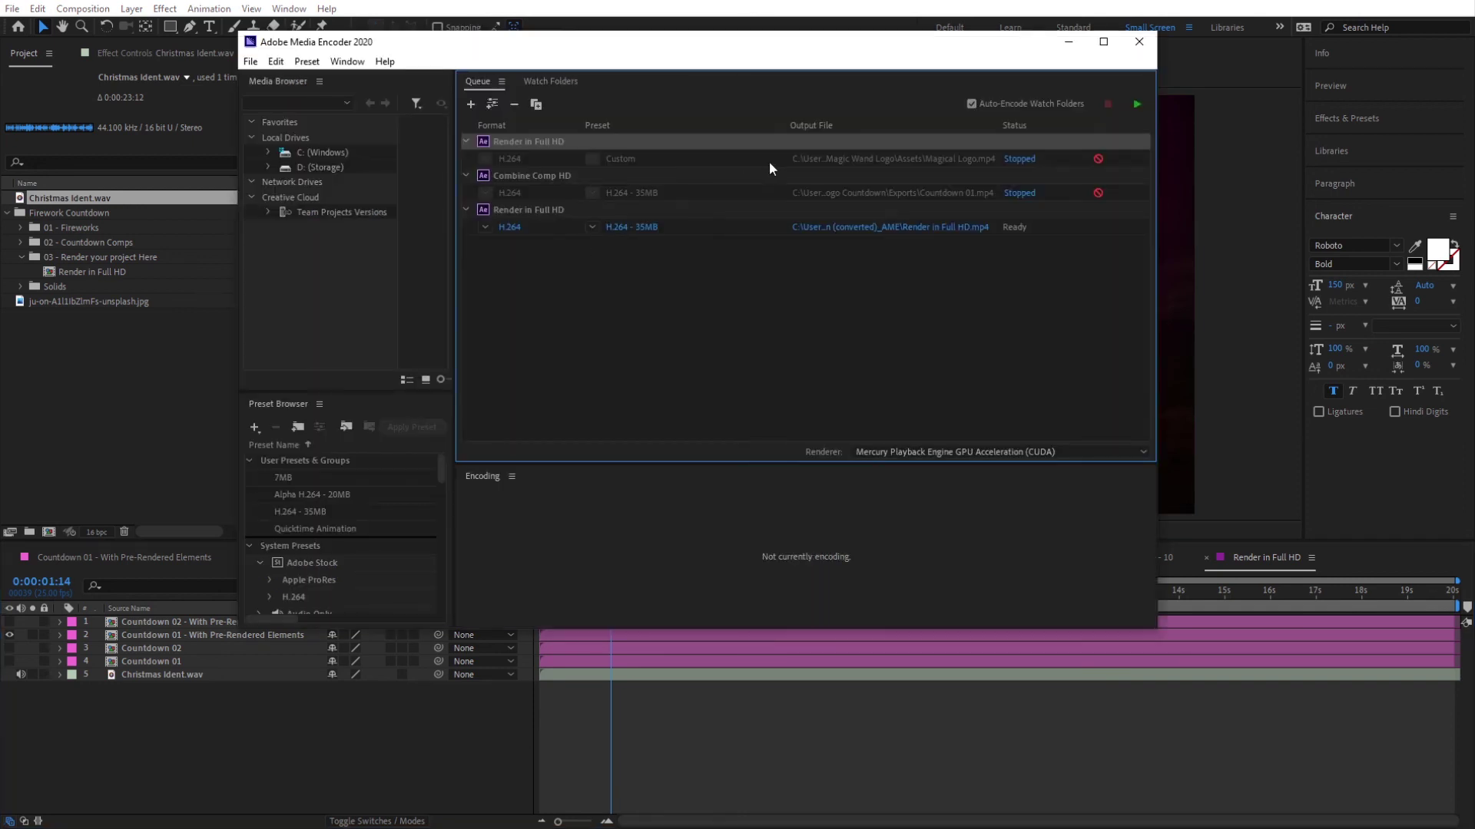
left_click(528, 212)
key("Return")
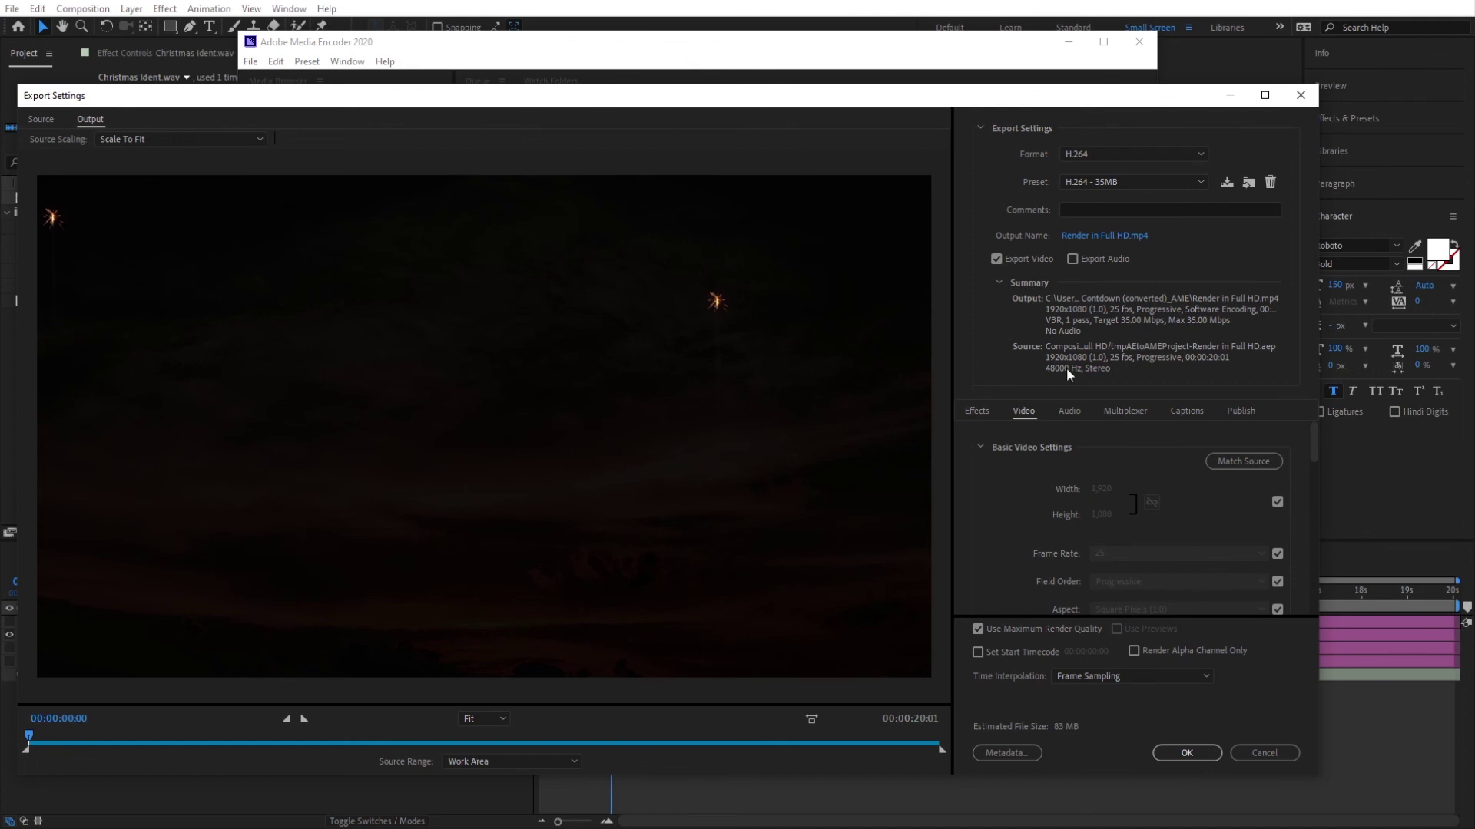
Step: Set the export's output file to Countdown Fireworks on the Desktop
left_click(1109, 236)
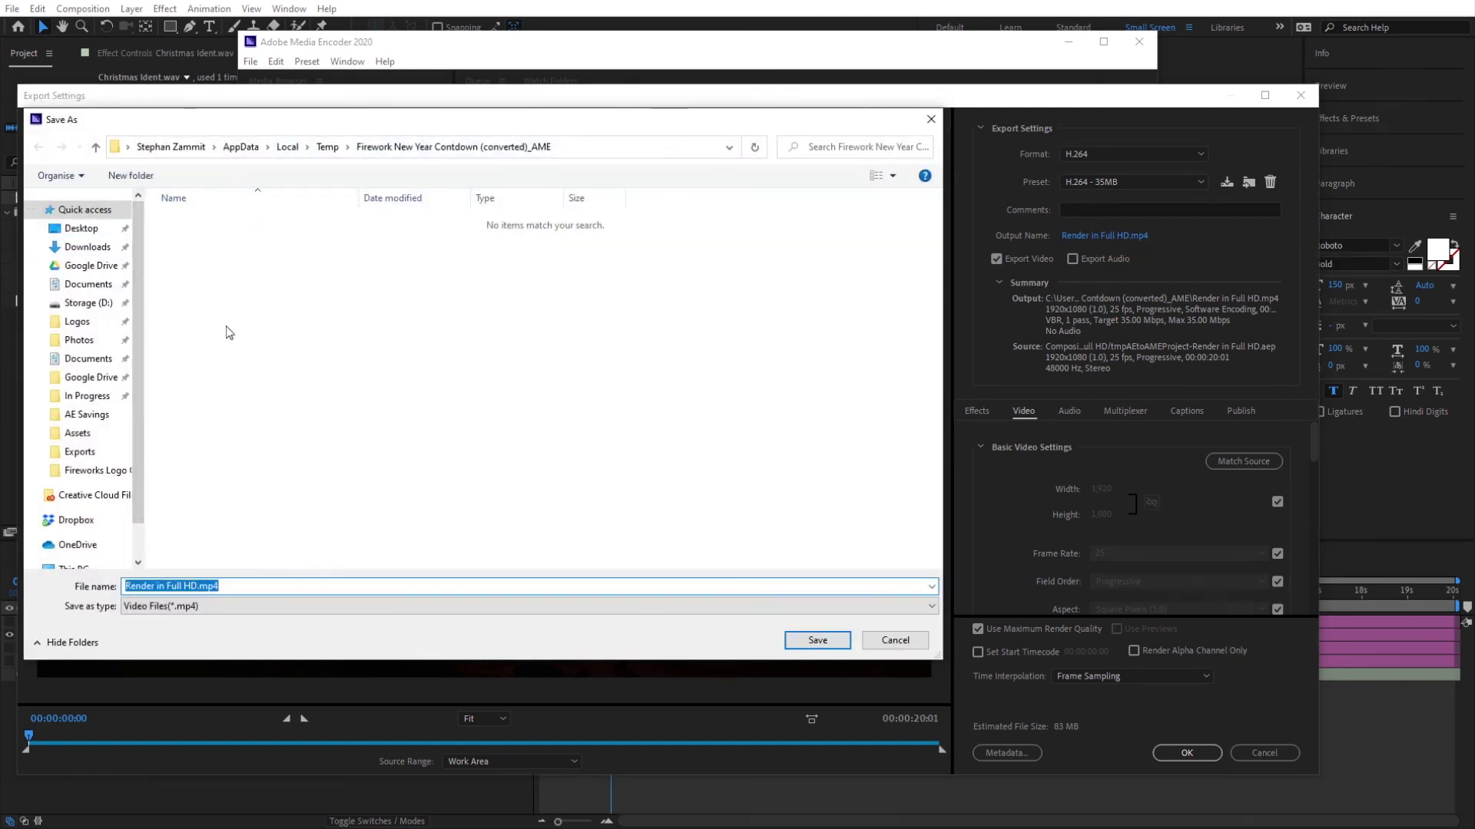
left_click(90, 239)
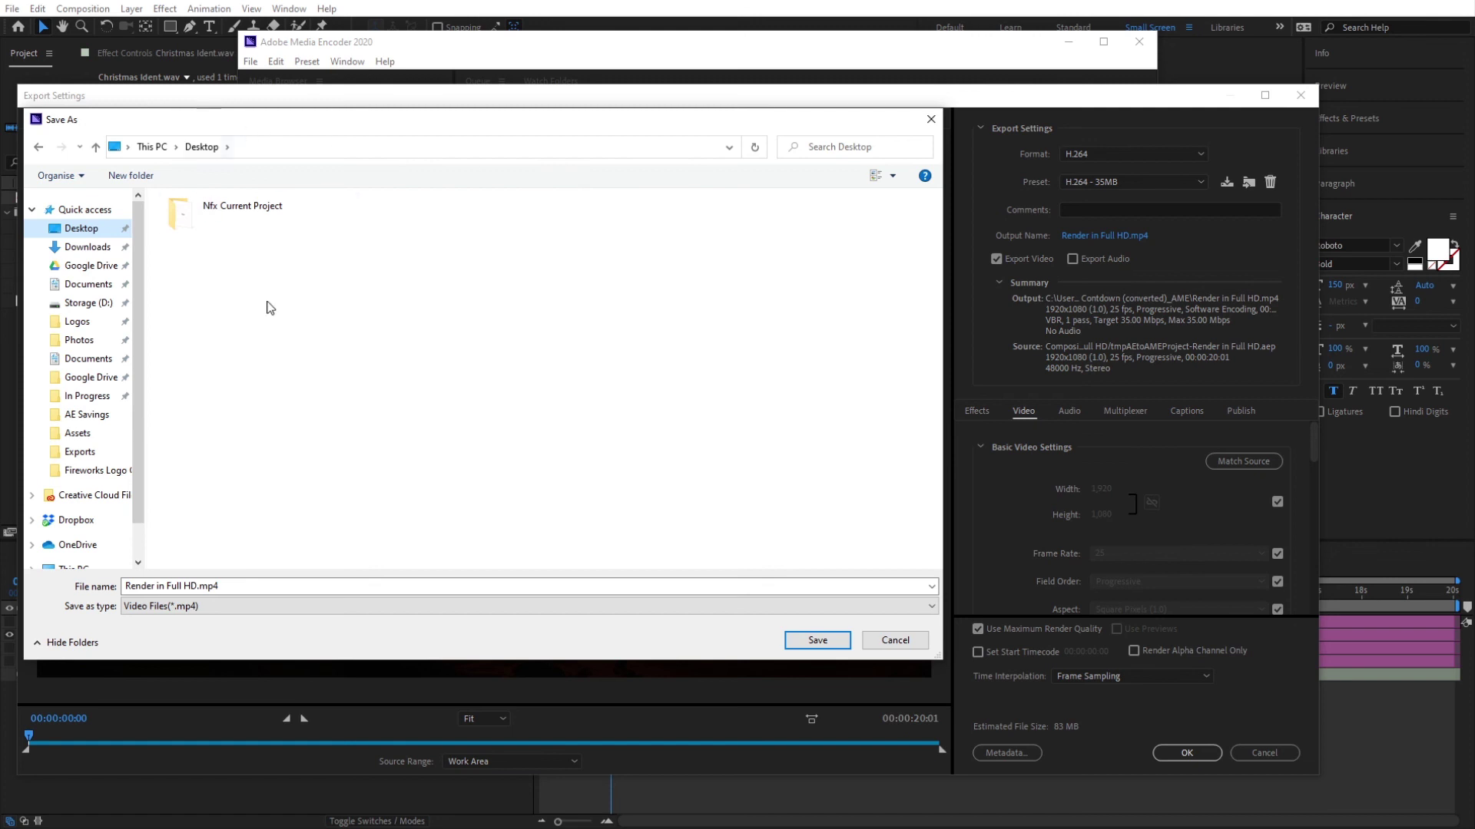
triple_click(233, 588)
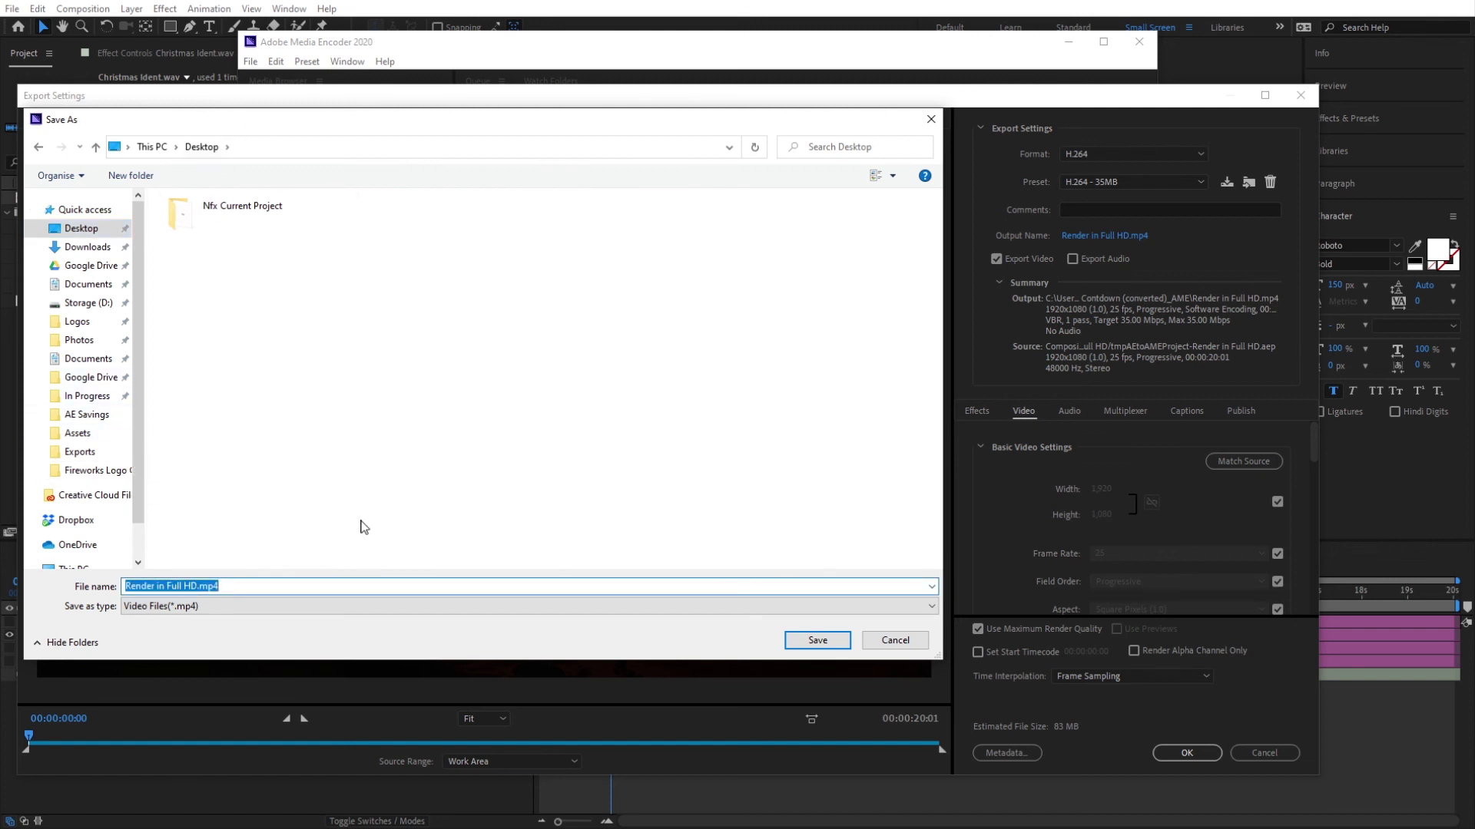
type("Countdown Time")
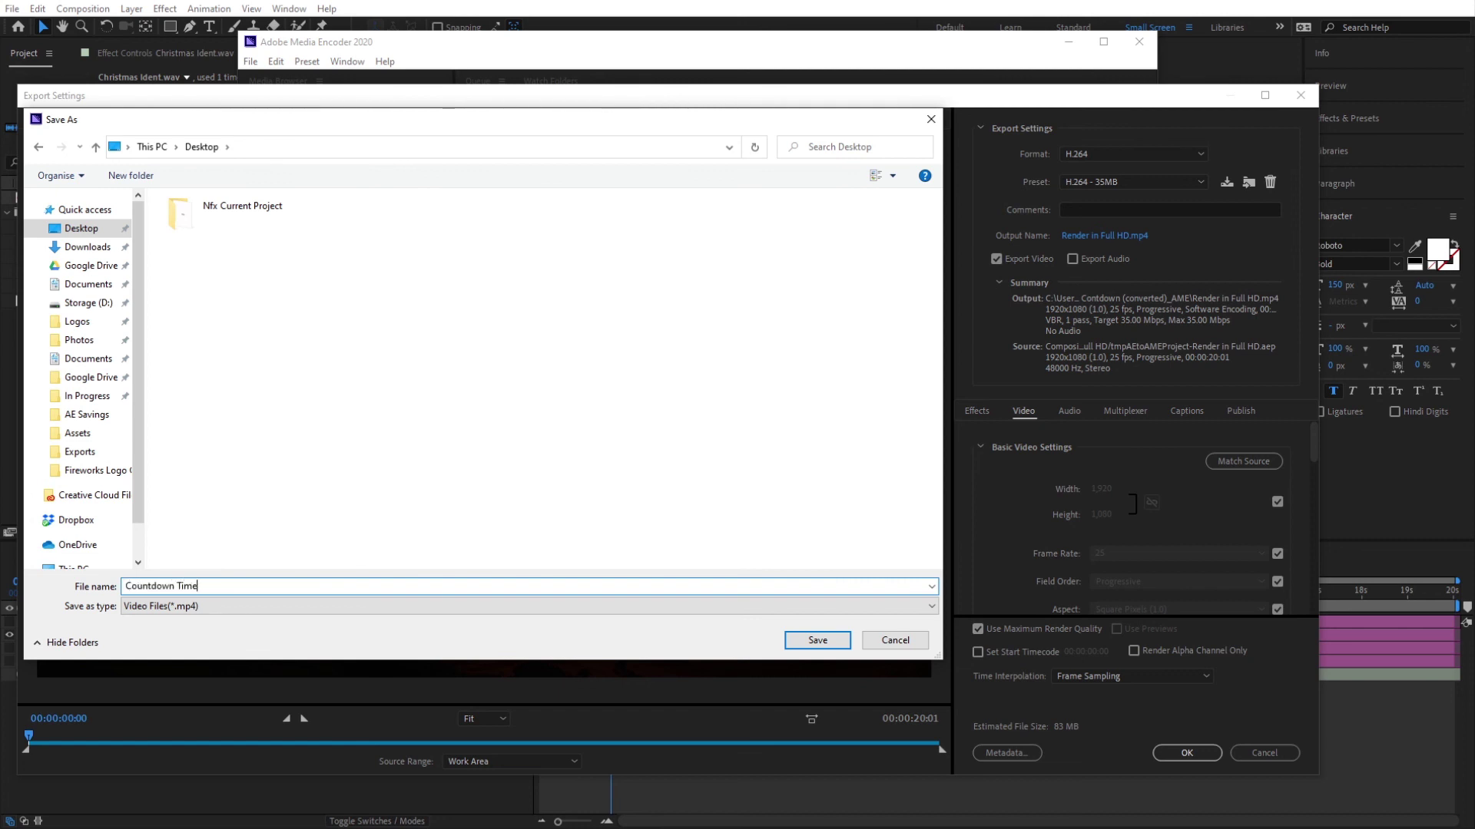
key("BackSpace")
key("BackSpace")
key("BackSpace")
type("Fireworks")
left_click(817, 639)
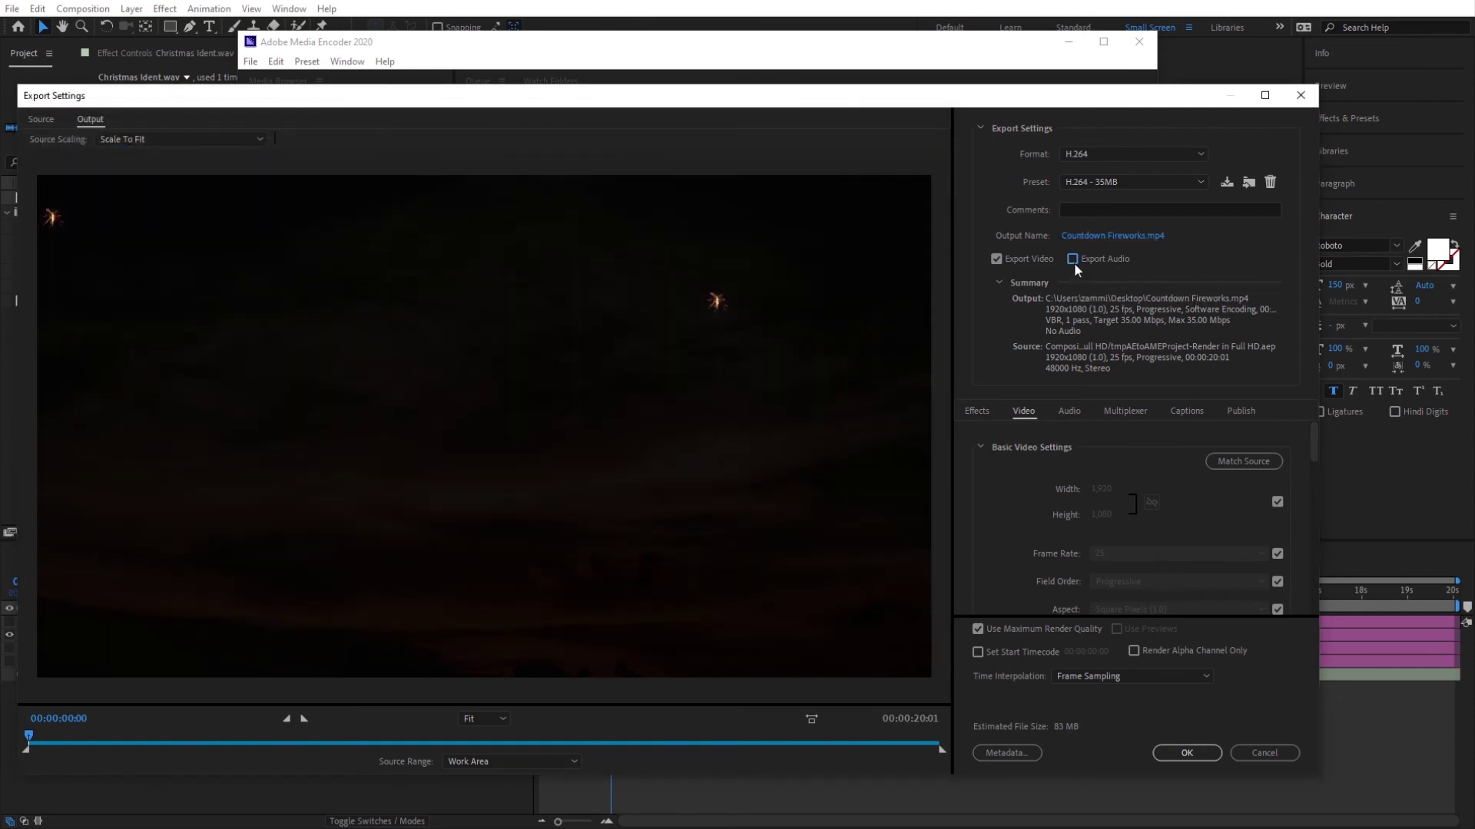
Step: Enable audio export for the H.264 video, accept the export settings and start encoding the queue
left_click(1073, 260)
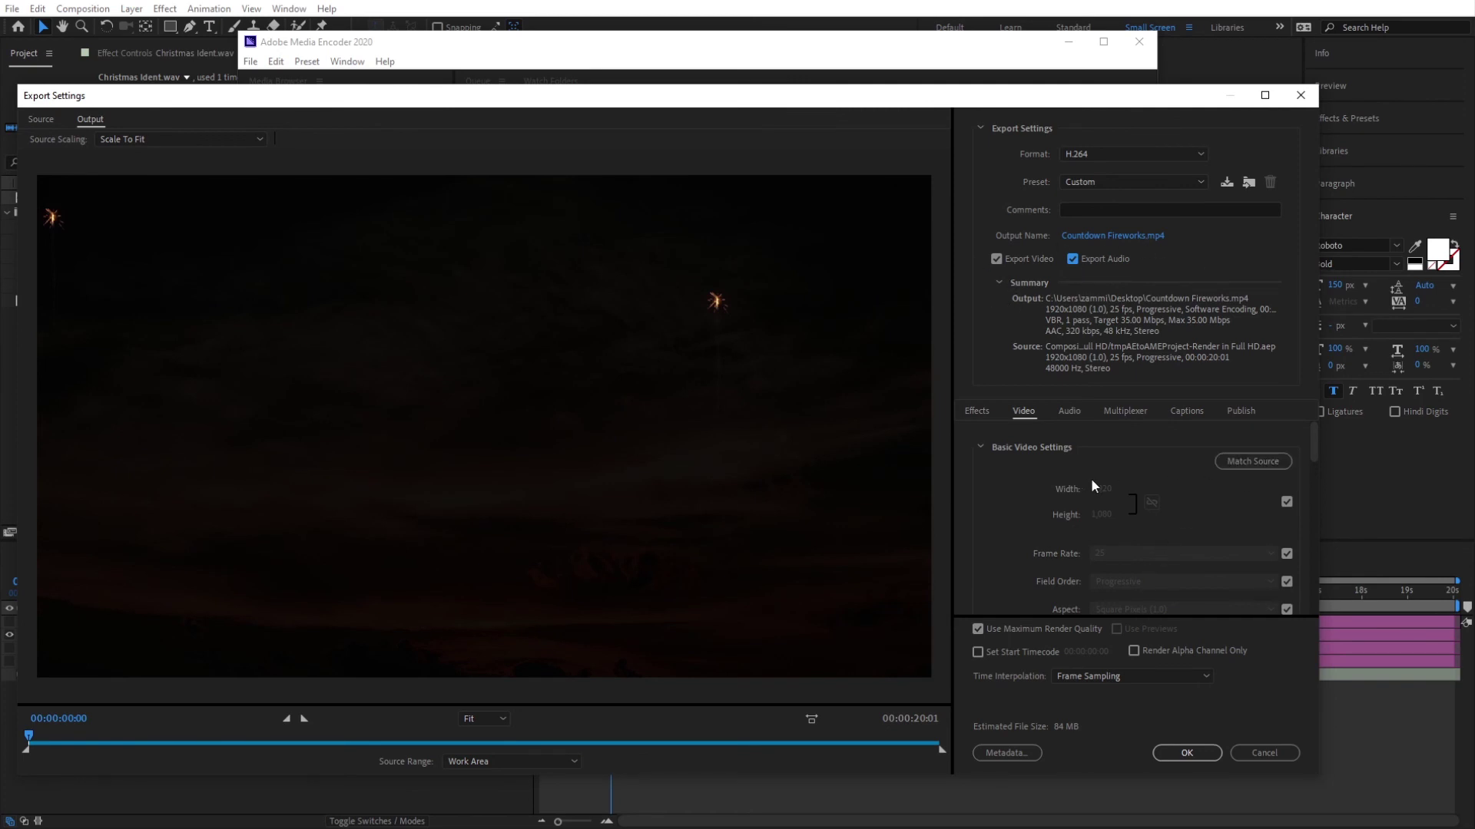
scroll(1091, 478, "down", 3)
scroll(1143, 516, "down", 3)
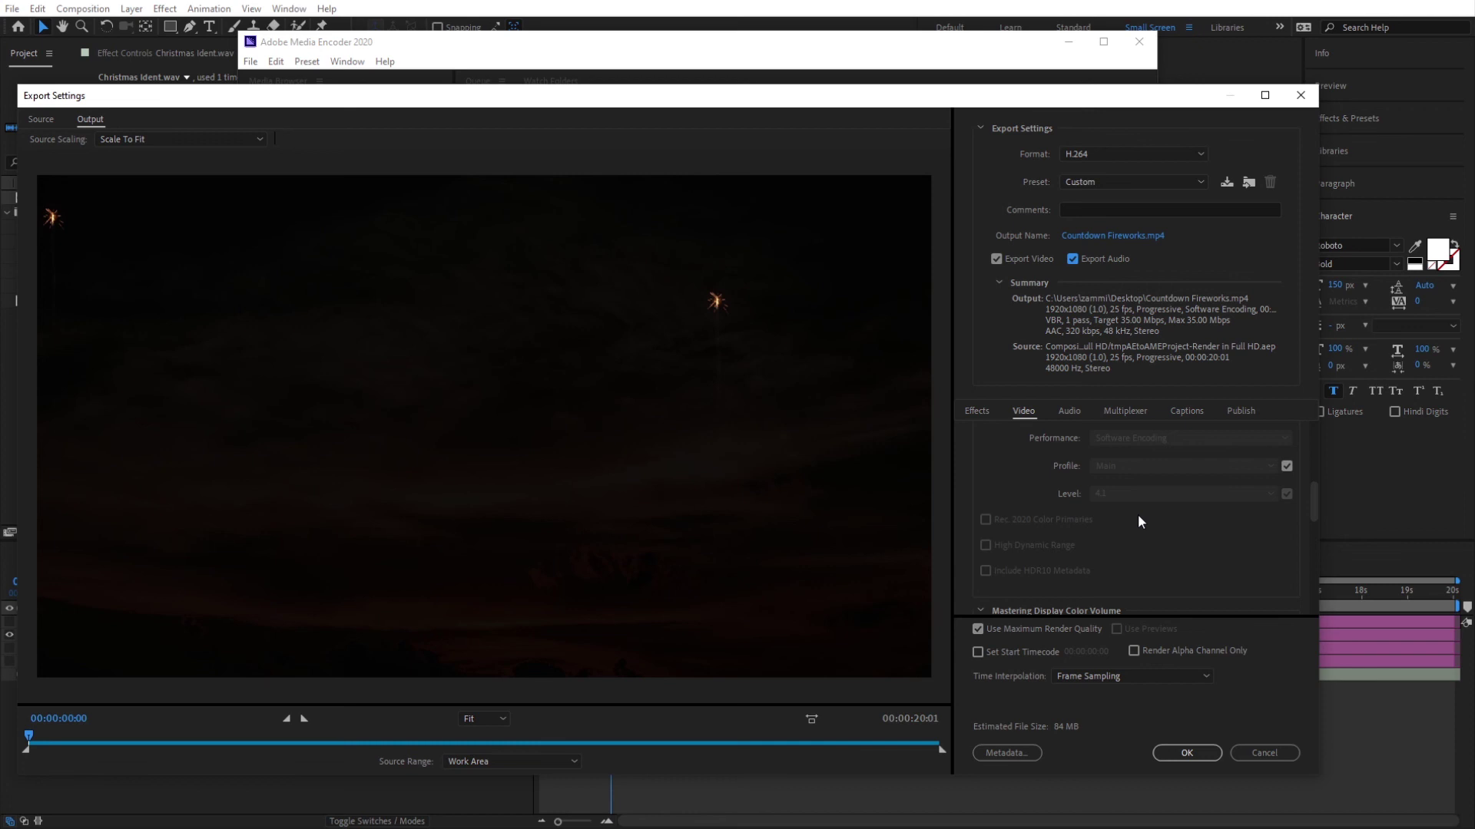
left_click(1105, 154)
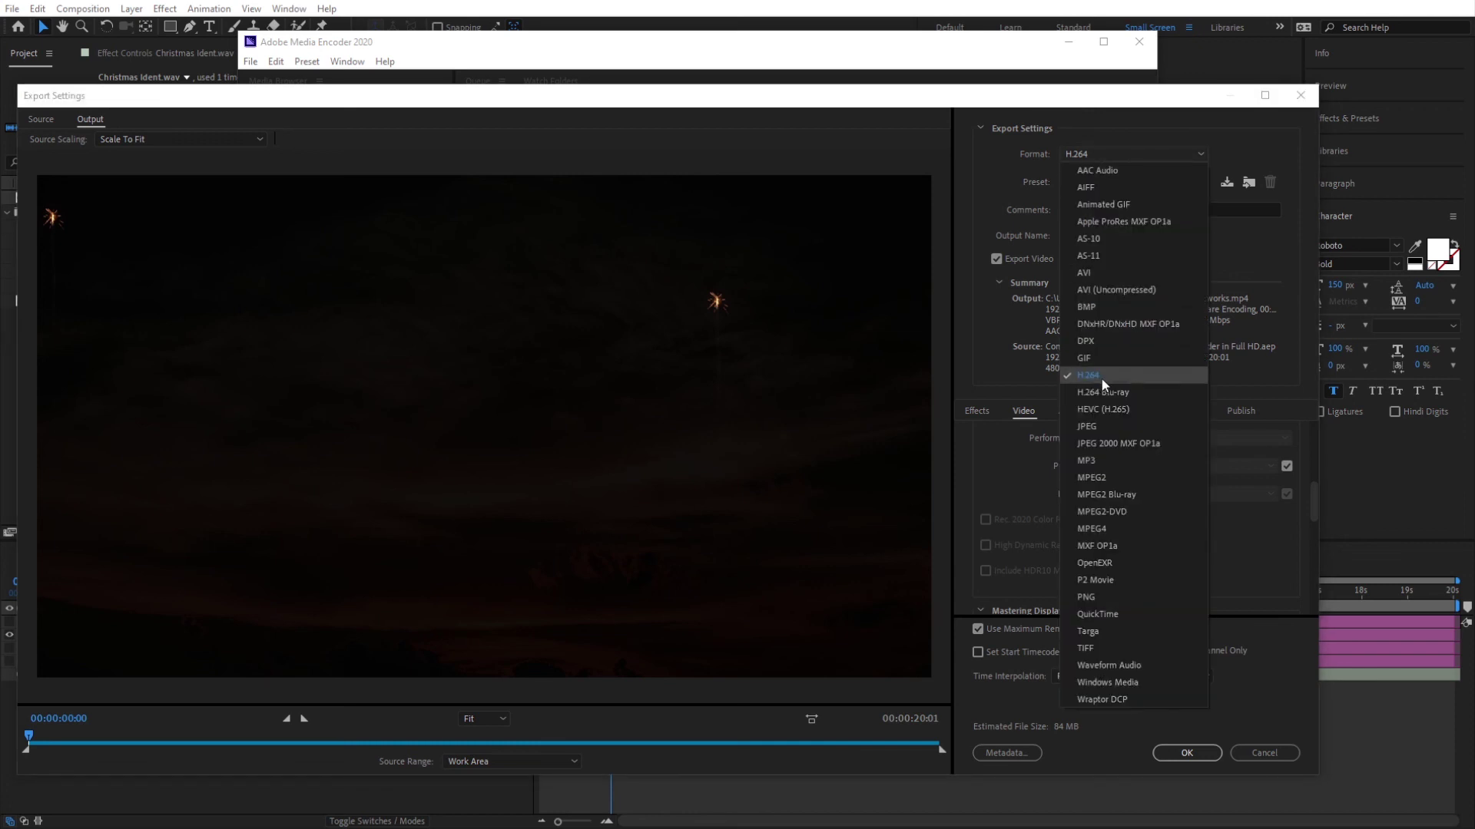
left_click(1038, 527)
scroll(1085, 531, "down", 4)
scroll(1113, 534, "down", 3)
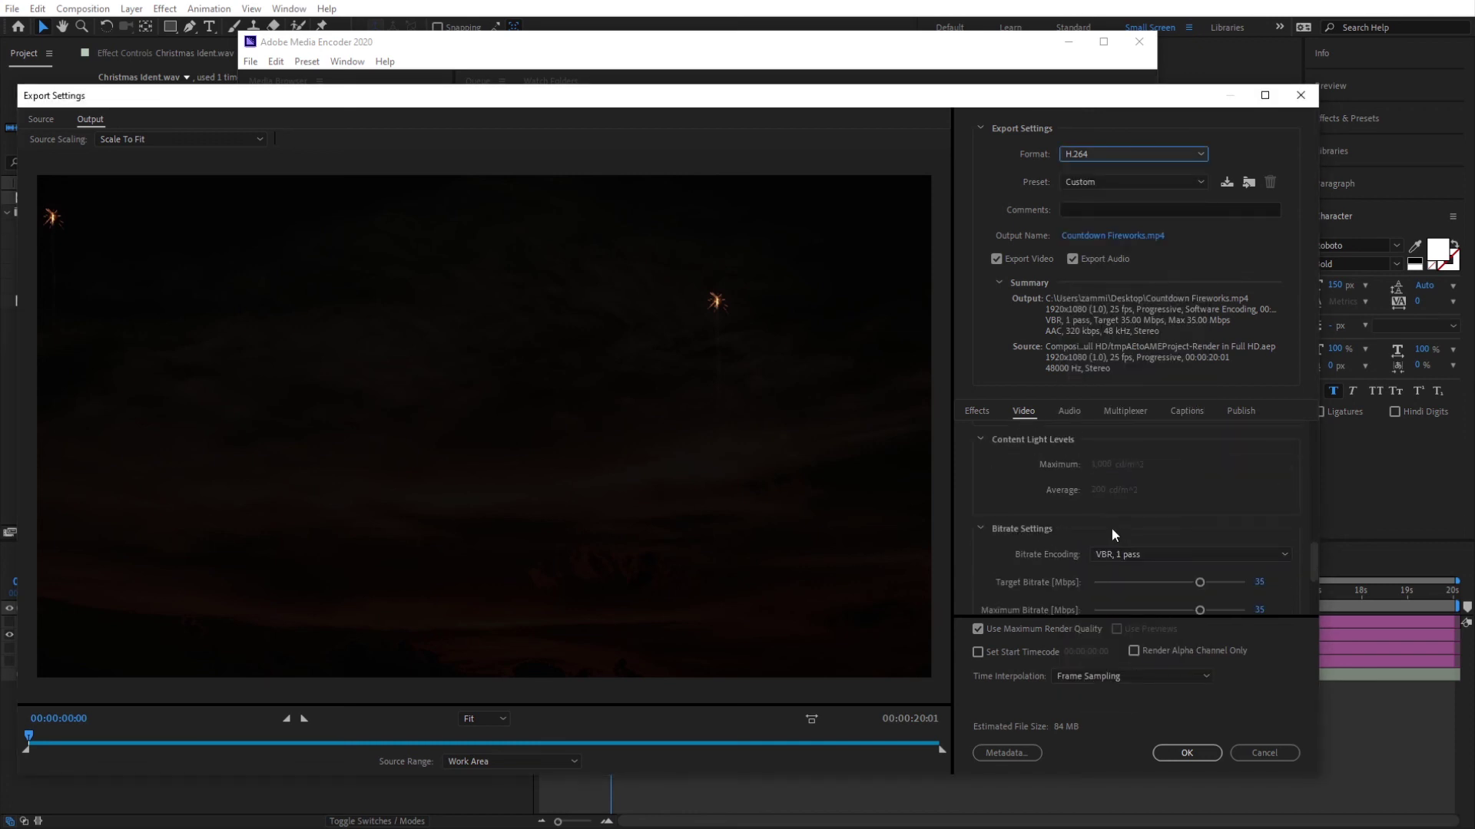
scroll(1040, 527, "down", 3)
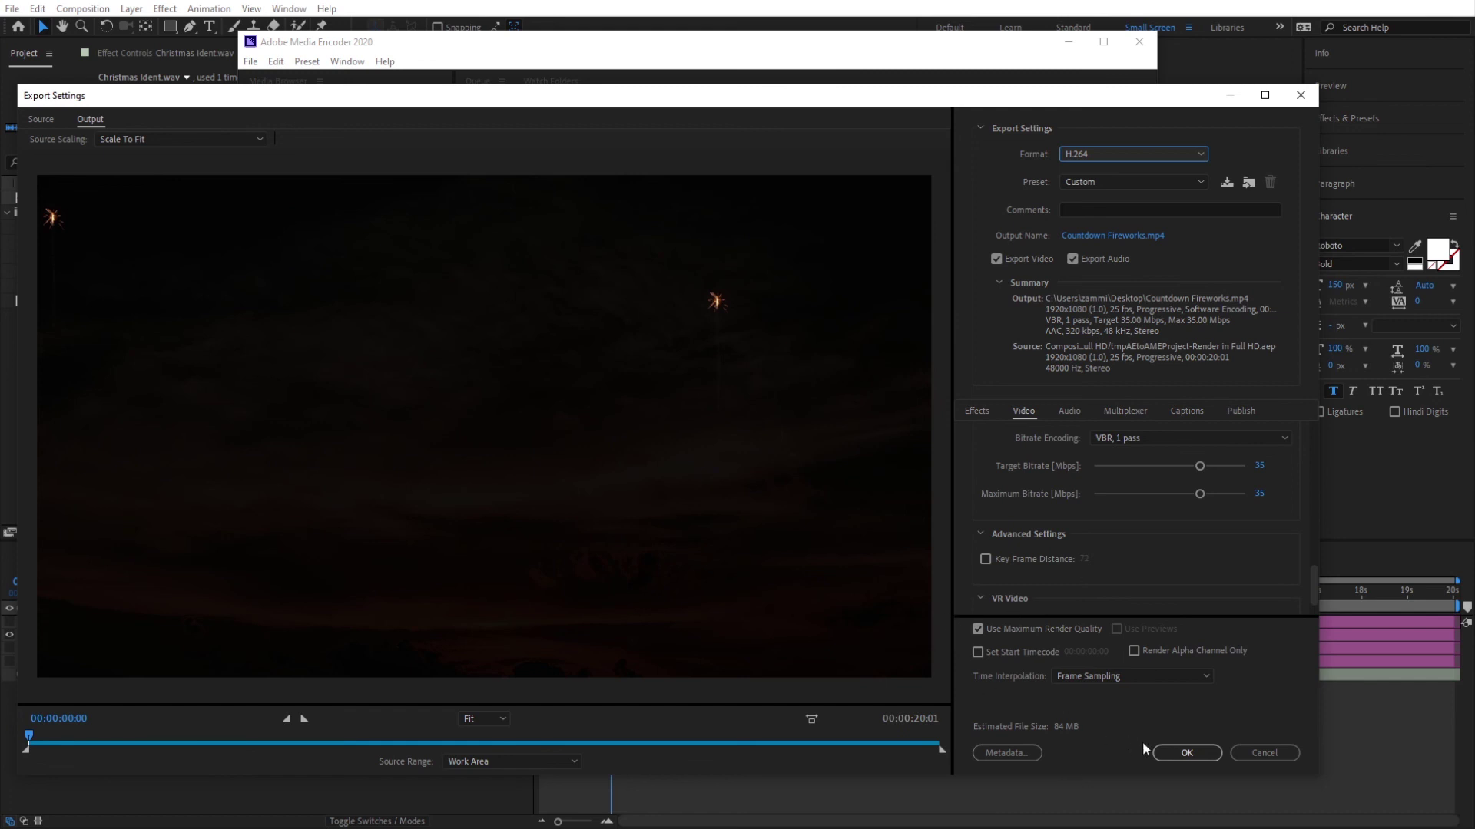
left_click(1180, 752)
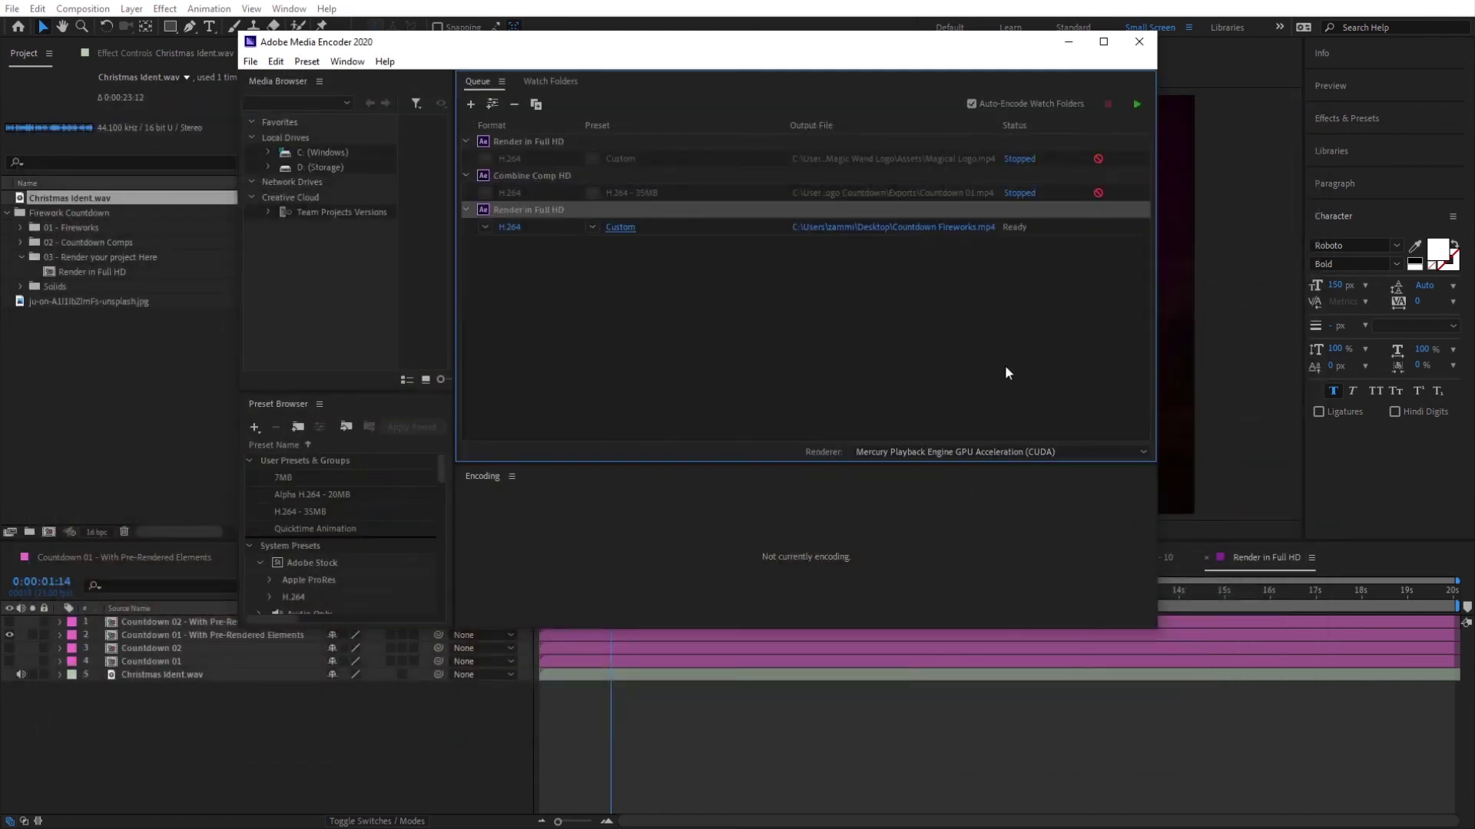
left_click(1136, 103)
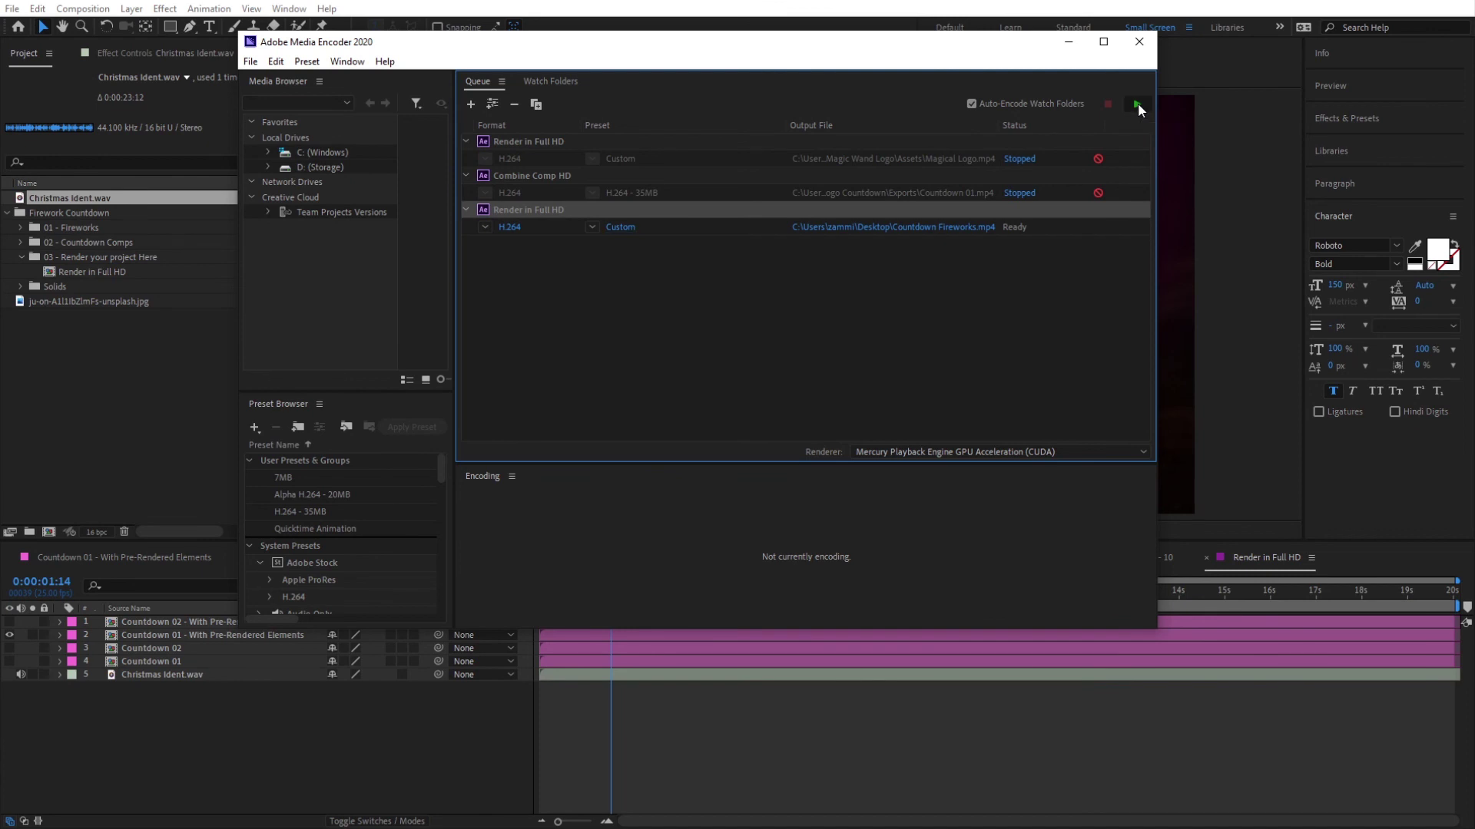